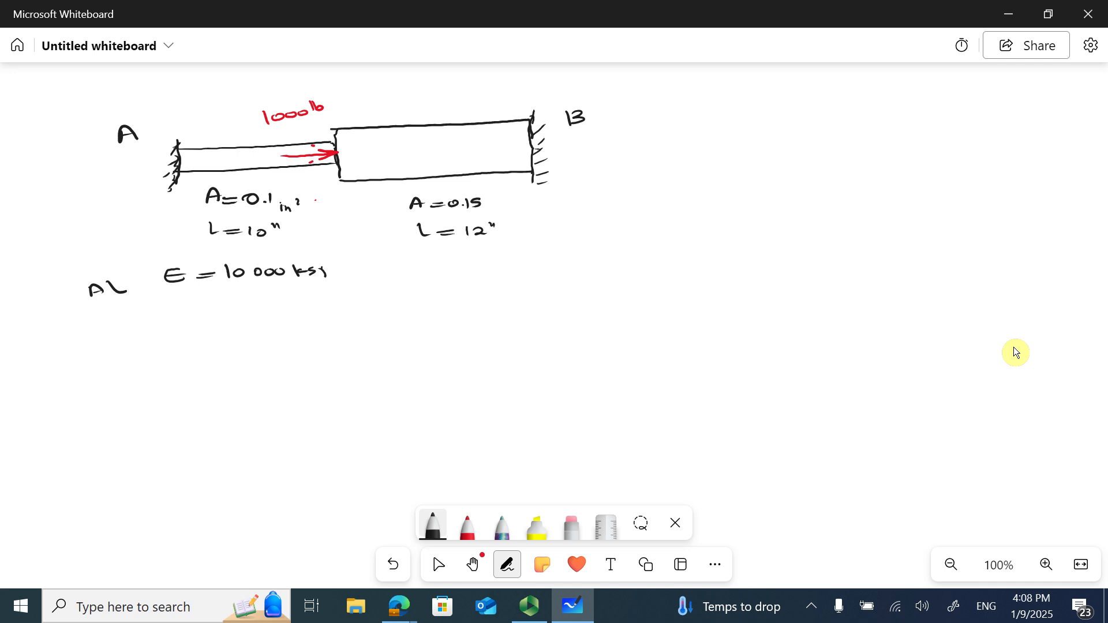
Label the bar's step B, relabel the right-hand support C instead of B, and add in² after the 0.15 area
drag(317, 174, 319, 187)
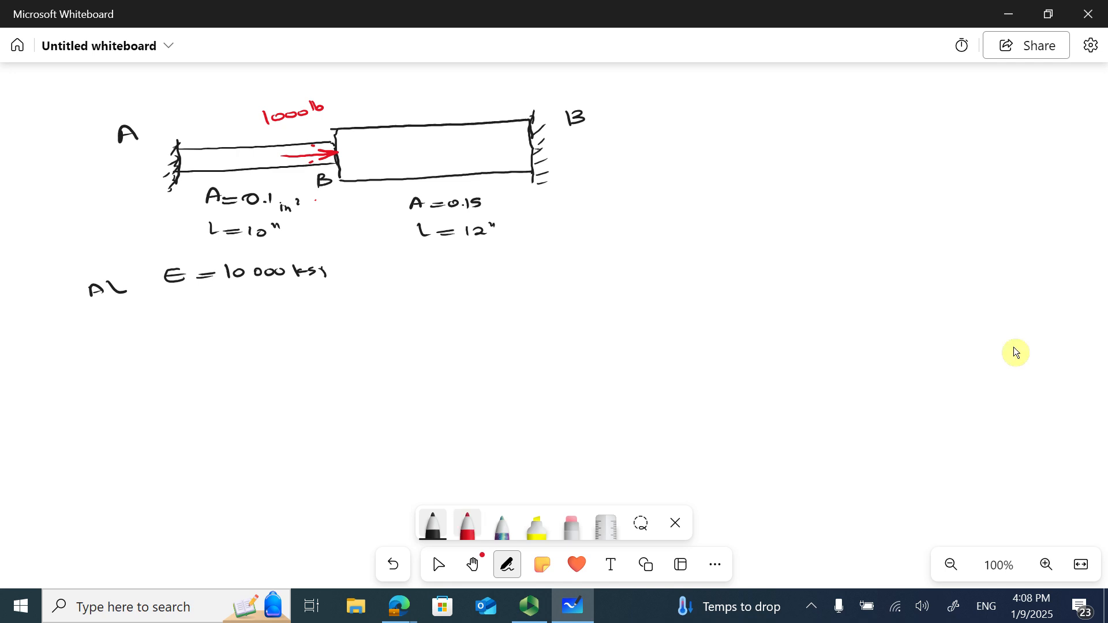
click(572, 525)
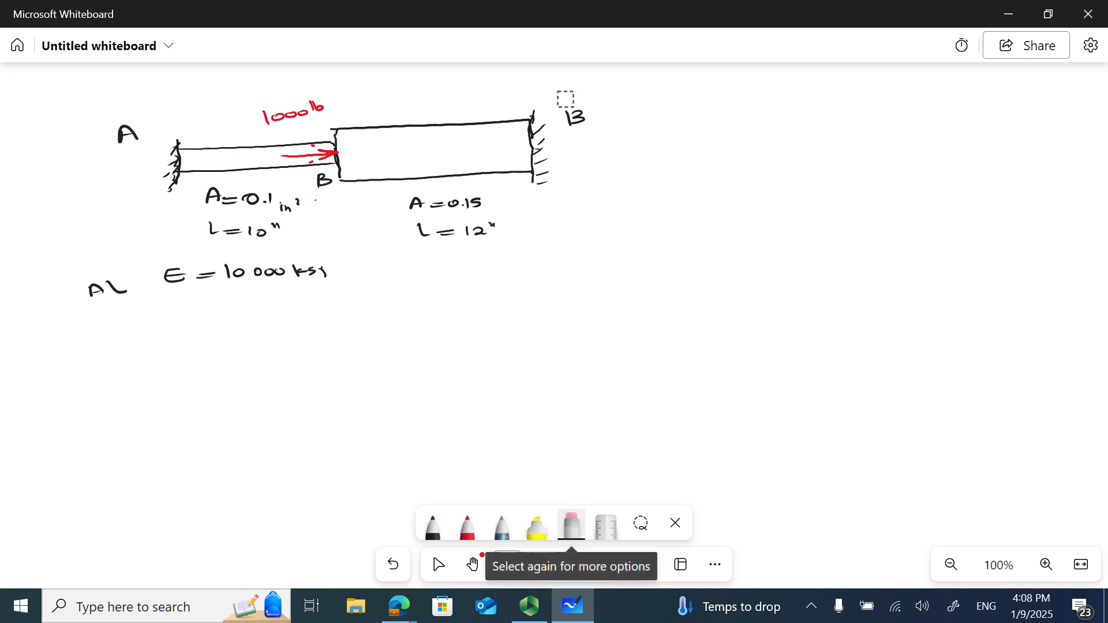
click(432, 525)
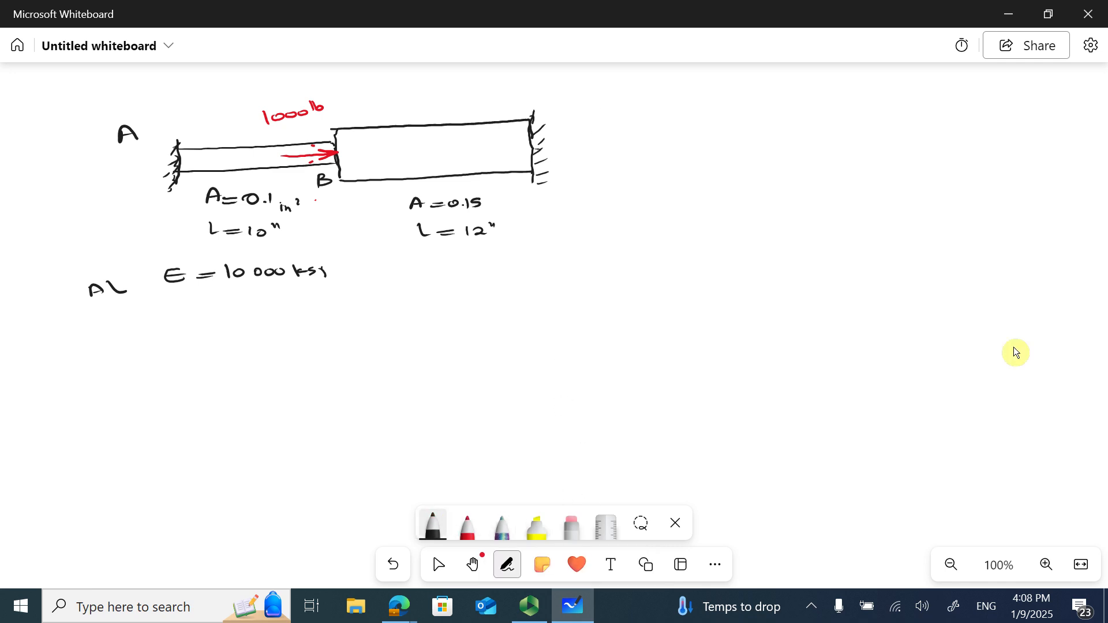
drag(563, 159, 567, 171)
drag(496, 206, 518, 195)
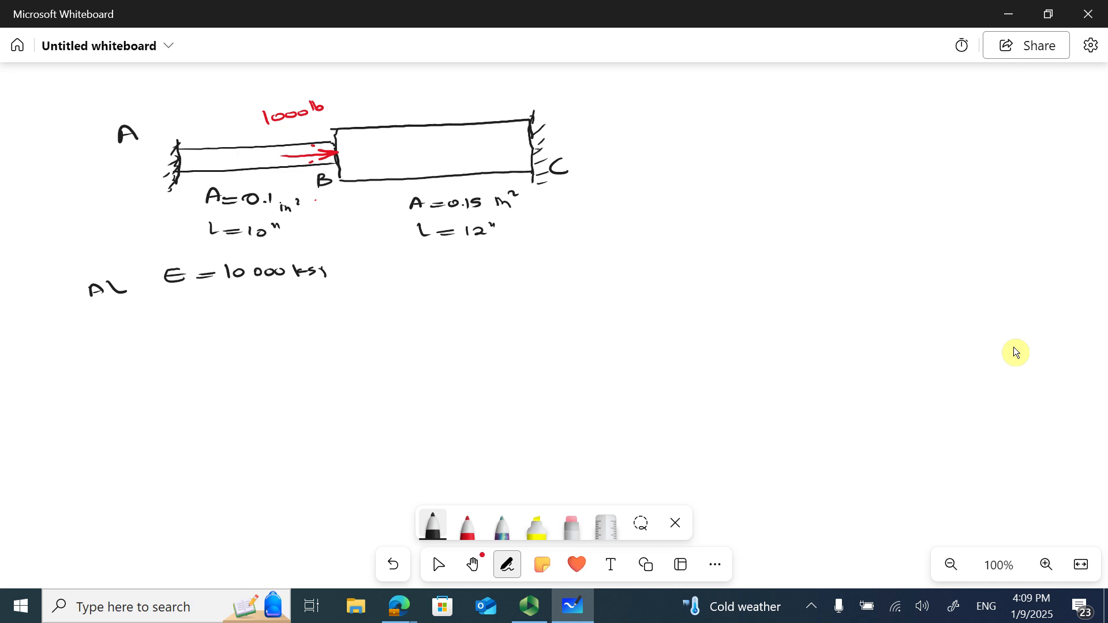
Sketch the thin segment as a separate bar and add red rightward reactions RA and RC at the supports of the main diagram
mouse_move(620, 229)
mouse_down()
mouse_move(739, 218)
mouse_move(742, 234)
mouse_move(624, 251)
mouse_up()
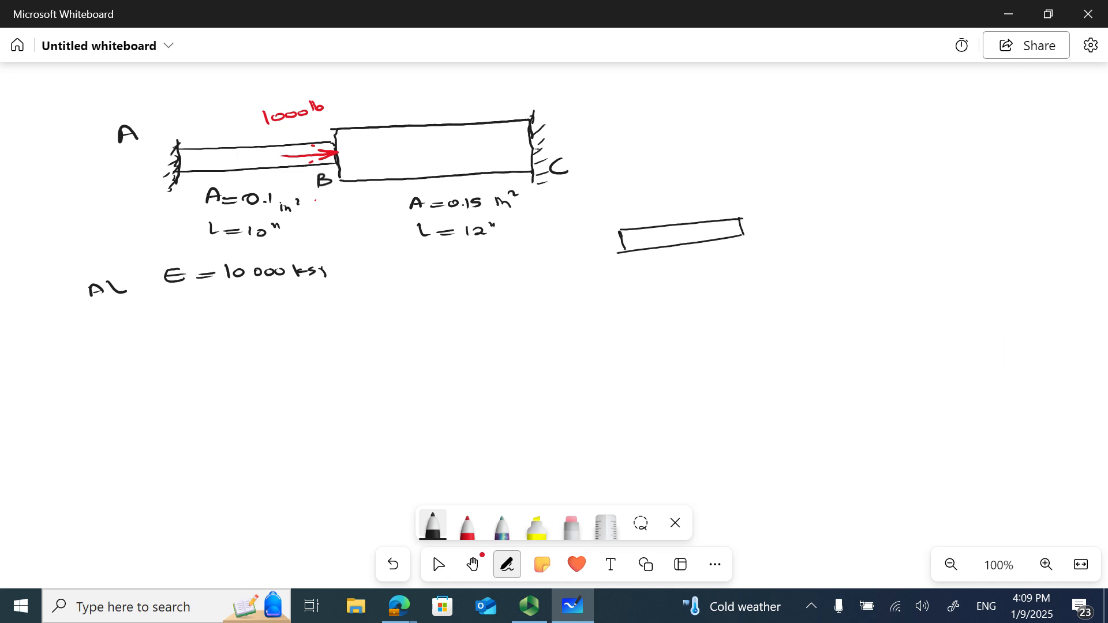
click(467, 525)
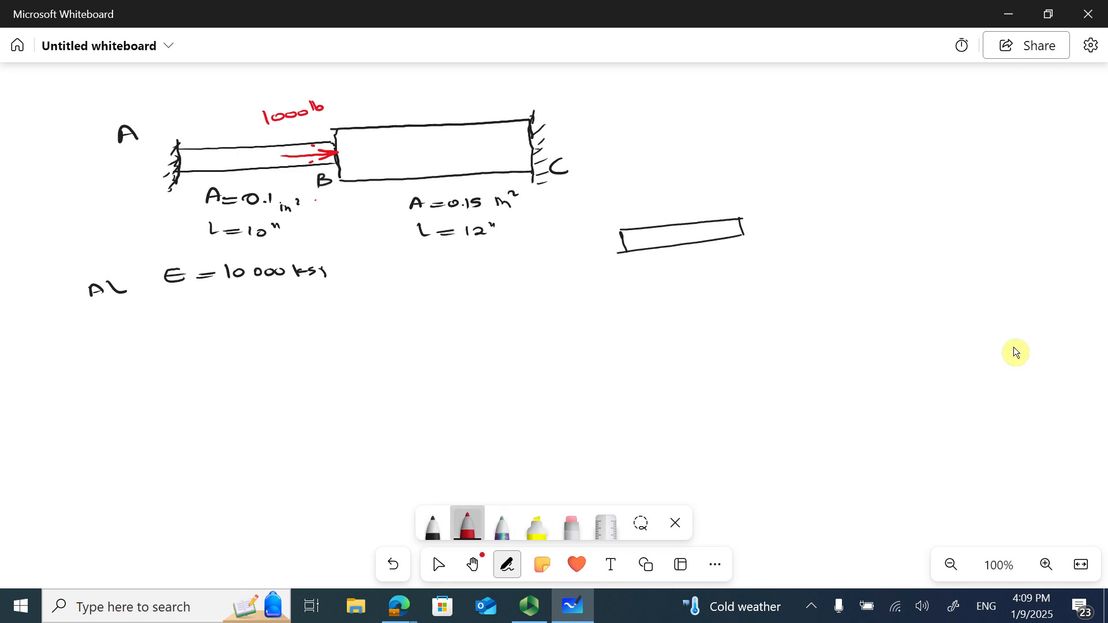
mouse_move(120, 165)
mouse_down()
mouse_move(169, 164)
mouse_move(109, 196)
mouse_move(141, 191)
mouse_up()
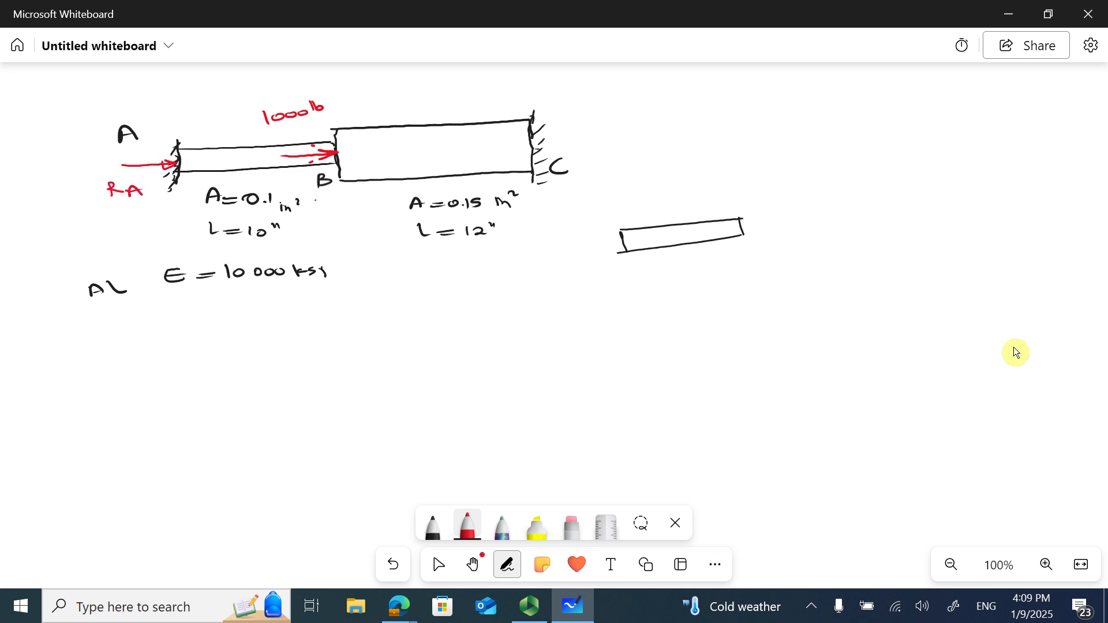
mouse_move(532, 145)
mouse_down()
mouse_move(592, 140)
mouse_move(584, 146)
mouse_move(605, 155)
mouse_move(635, 153)
mouse_up()
Add a black RA arrow pushing on the separate thin bar's near end and an opposing arrow on its far end
click(433, 526)
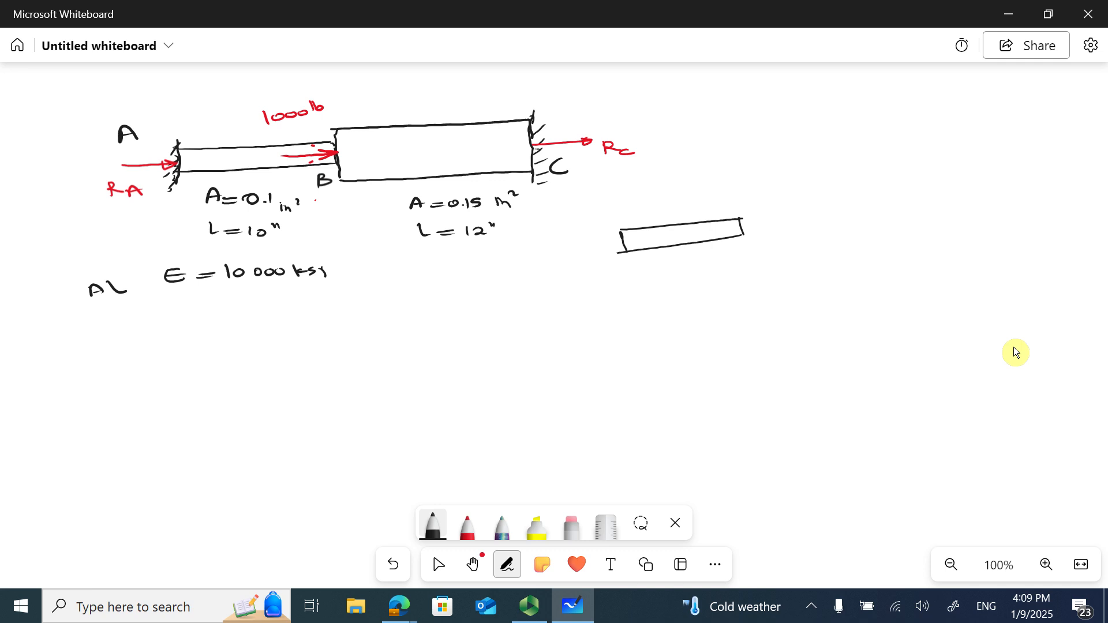
mouse_move(577, 243)
mouse_down()
mouse_move(619, 240)
mouse_move(571, 265)
mouse_move(591, 261)
mouse_up()
drag(589, 266, 603, 266)
mouse_move(791, 222)
mouse_down()
mouse_move(747, 228)
mouse_move(758, 231)
mouse_up()
Sketch the thick segment as its own bar, redraw its lower edge to make it deeper, and add outward RC arrows at both ends
mouse_move(775, 284)
mouse_down()
mouse_move(917, 270)
mouse_move(907, 286)
mouse_move(763, 311)
mouse_move(751, 289)
mouse_move(760, 310)
mouse_up()
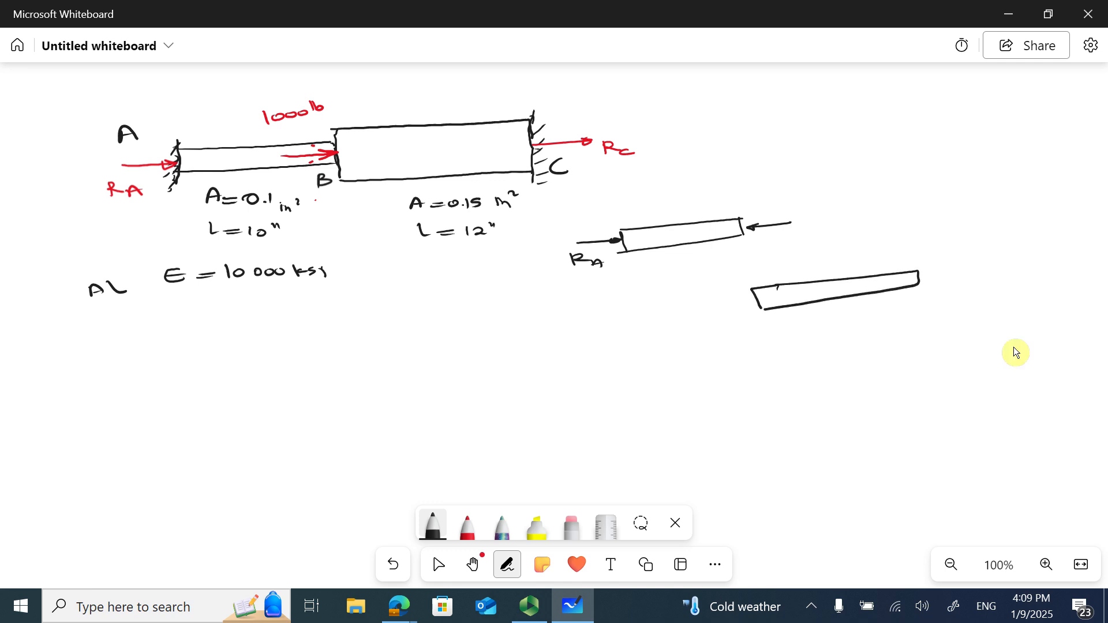
click(571, 525)
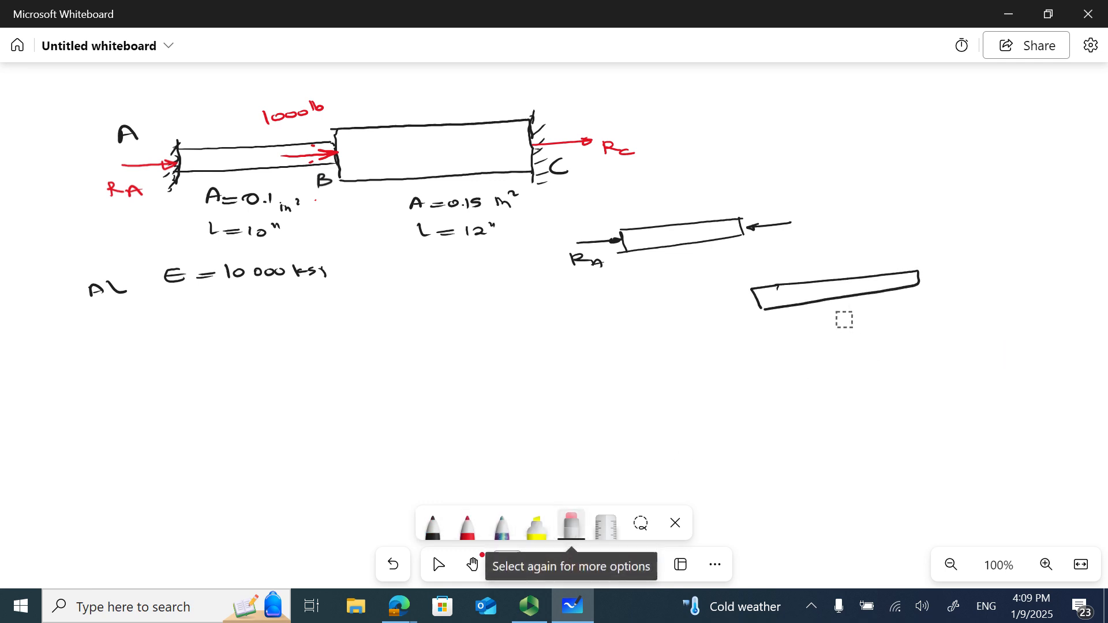
mouse_move(756, 313)
mouse_down()
mouse_move(897, 295)
mouse_move(818, 306)
mouse_up()
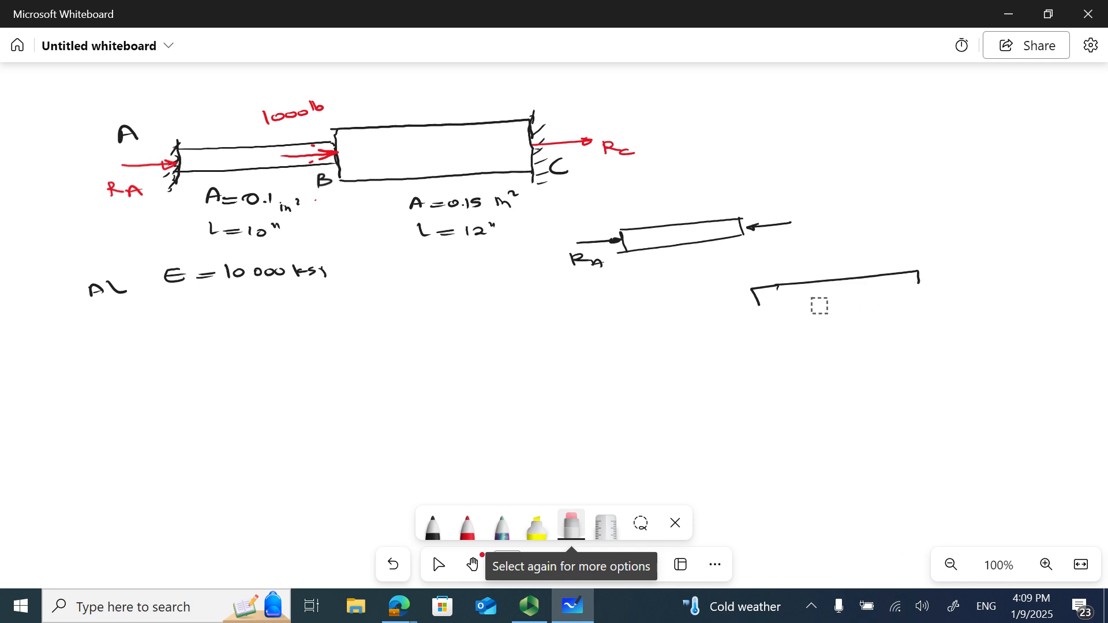
click(432, 524)
mouse_move(918, 282)
mouse_down()
mouse_move(902, 304)
mouse_move(766, 318)
mouse_up()
drag(922, 286, 1009, 277)
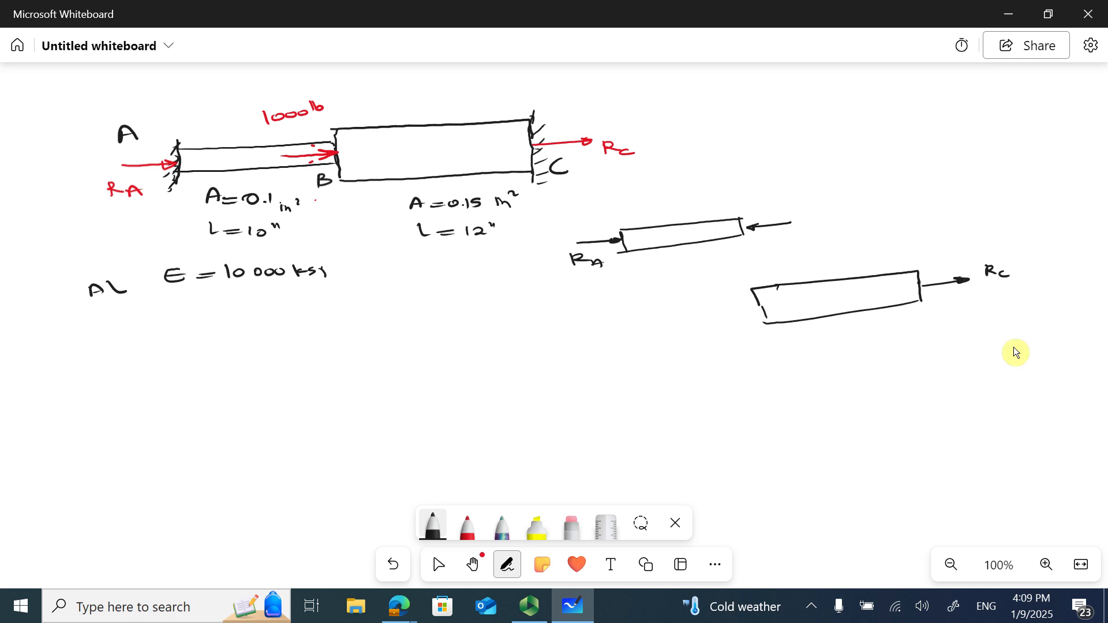
mouse_move(711, 314)
mouse_down()
mouse_move(758, 306)
mouse_move(720, 317)
mouse_move(693, 306)
mouse_move(728, 305)
mouse_up()
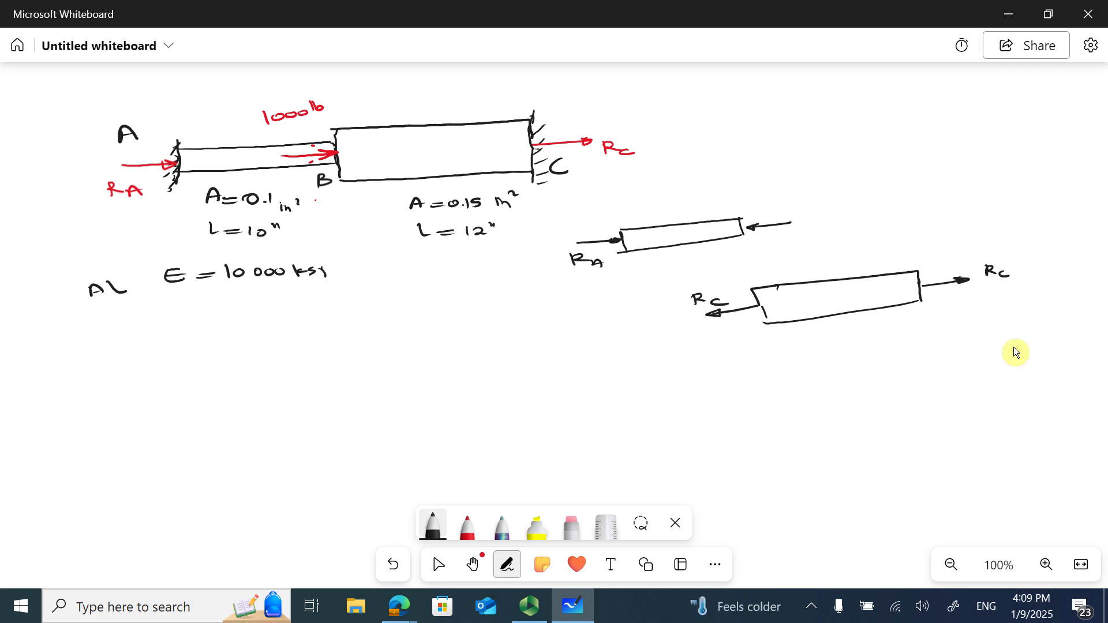
Label the separate thin bar 10" long and the separate thick bar 12" long
drag(682, 258, 685, 268)
drag(703, 259, 711, 259)
mouse_move(840, 327)
mouse_down()
mouse_move(844, 336)
mouse_move(878, 328)
mouse_up()
drag(882, 323, 885, 327)
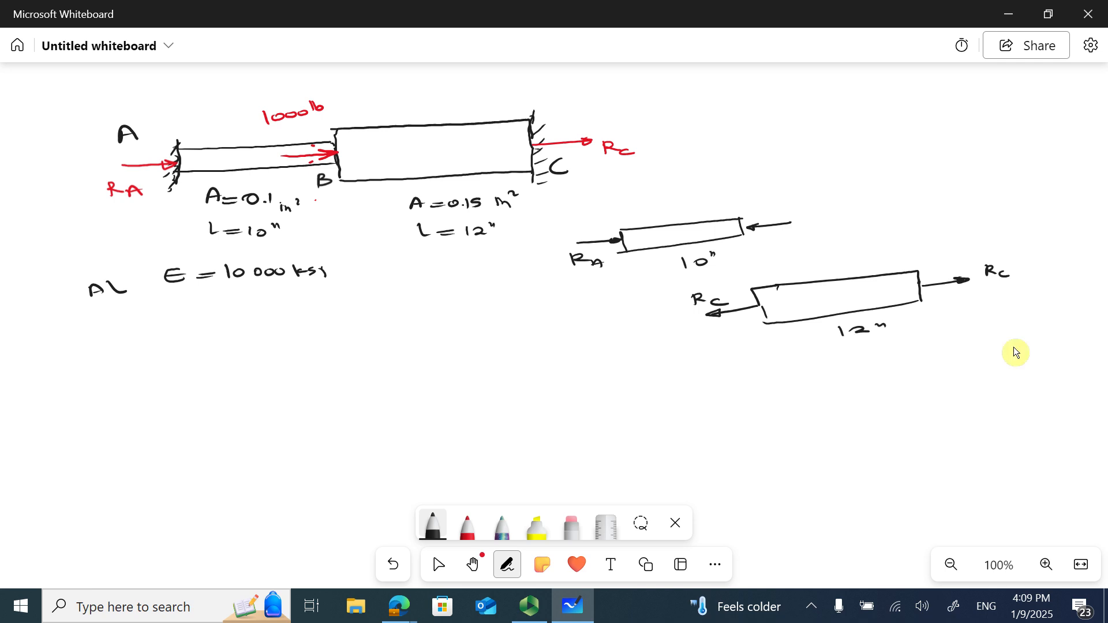
Write the equilibrium condition ΣFx = 0 with RA + RC = 1000 lb, and dismiss the mail notification
mouse_move(210, 341)
mouse_down()
mouse_move(228, 339)
mouse_move(229, 357)
mouse_up()
mouse_move(229, 348)
mouse_down()
mouse_move(269, 359)
mouse_move(298, 349)
mouse_up()
drag(275, 356, 310, 347)
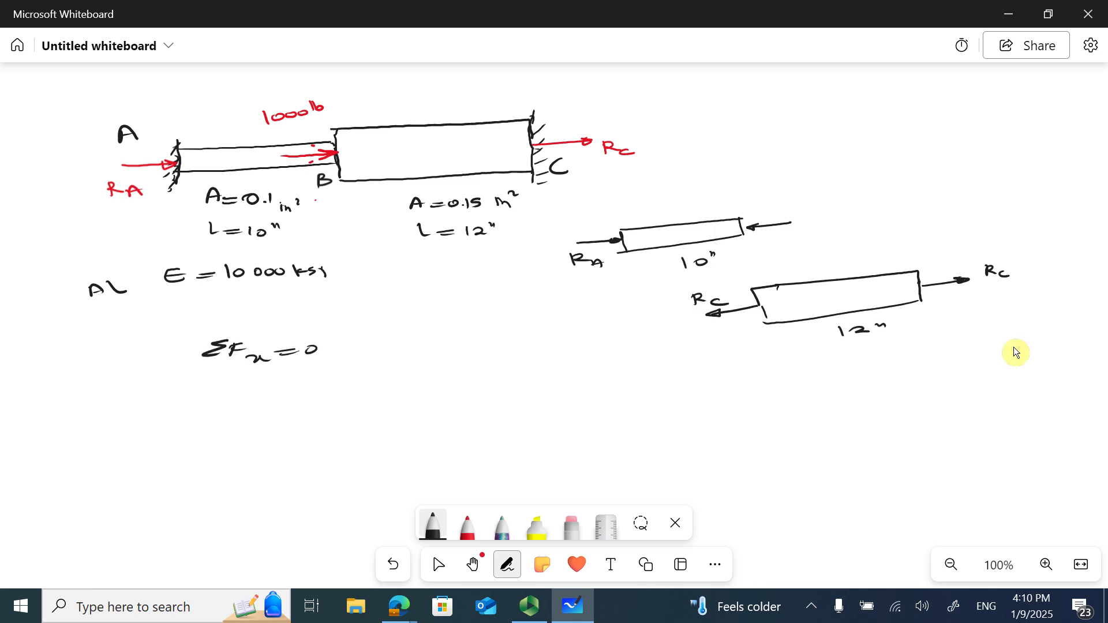
mouse_move(375, 363)
mouse_down()
mouse_move(376, 376)
mouse_move(437, 367)
mouse_move(428, 378)
mouse_move(508, 365)
mouse_up()
drag(491, 370, 541, 360)
drag(551, 359, 599, 359)
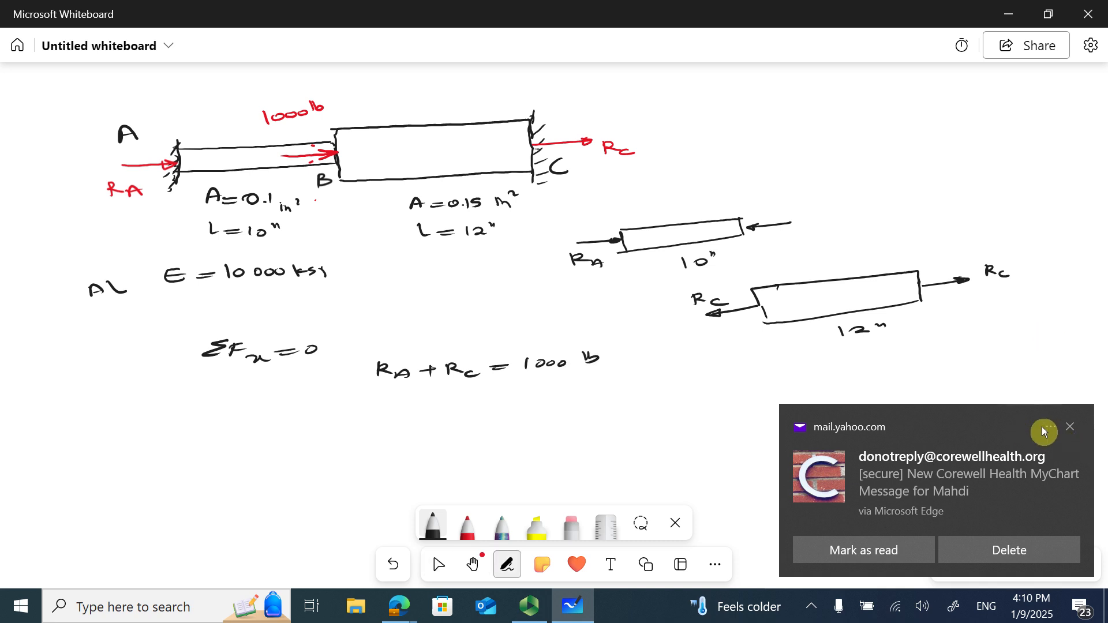
click(1070, 427)
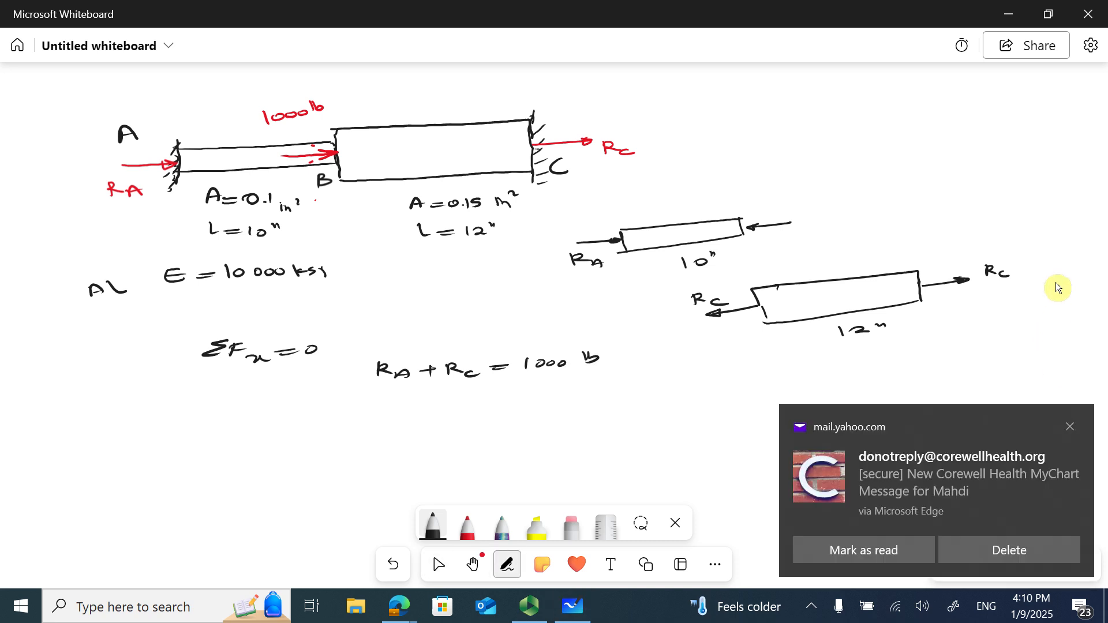
click(1071, 427)
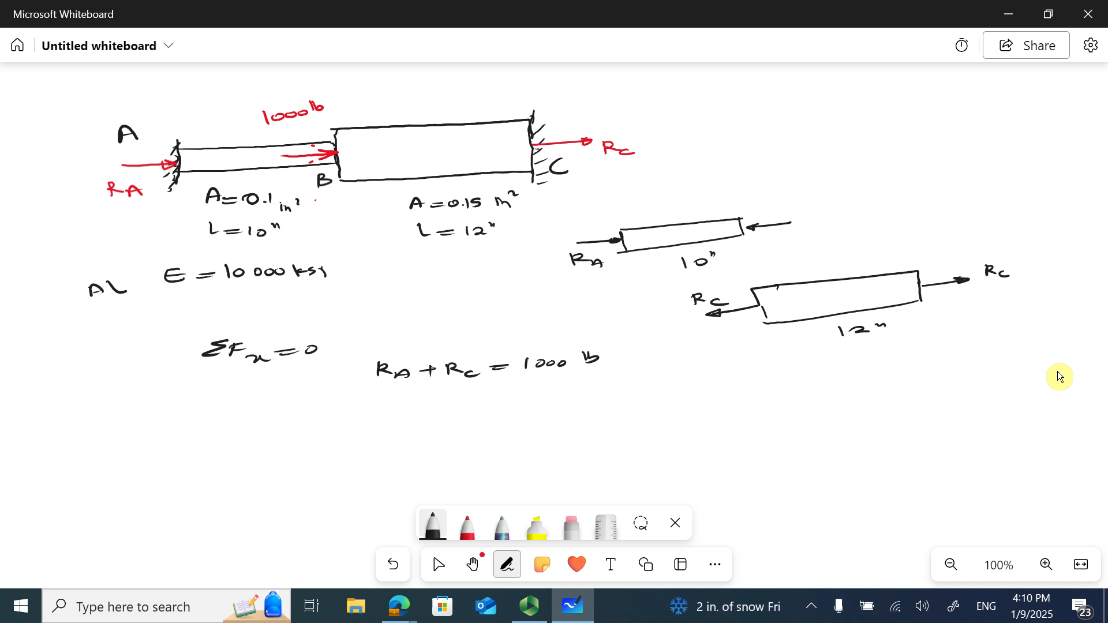
Write the compatibility equation δAB + δBC = 0 below the force balance
drag(398, 408, 388, 416)
drag(397, 433, 411, 432)
mouse_move(421, 423)
mouse_down()
mouse_move(422, 432)
mouse_move(462, 422)
mouse_up()
mouse_move(449, 418)
mouse_down()
mouse_move(450, 429)
mouse_move(482, 420)
mouse_move(500, 434)
mouse_move(577, 410)
mouse_up()
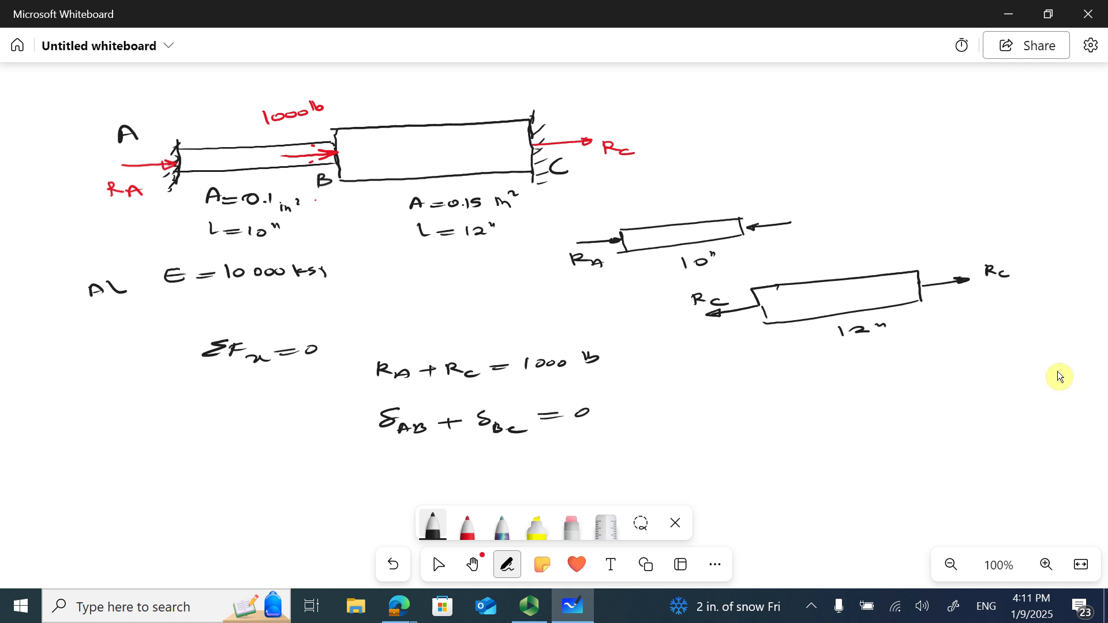
Write the AB elongation term as −RA·10 over E·0.1 beside the compatibility equation, followed by a plus sign
drag(633, 400, 680, 405)
drag(666, 402, 701, 402)
drag(711, 392, 712, 392)
mouse_move(643, 414)
mouse_down()
mouse_move(727, 406)
mouse_move(668, 436)
mouse_move(699, 425)
mouse_move(717, 434)
mouse_move(774, 403)
mouse_move(765, 413)
mouse_up()
Complete the expanded equation with the BC term RC·12 over E·0.15, equal to 0
drag(800, 382, 815, 395)
drag(826, 390, 881, 389)
drag(798, 407, 912, 396)
mouse_move(834, 416)
mouse_down()
mouse_move(834, 425)
mouse_move(862, 417)
mouse_up()
drag(877, 412, 886, 421)
drag(940, 398, 957, 400)
drag(969, 395, 969, 396)
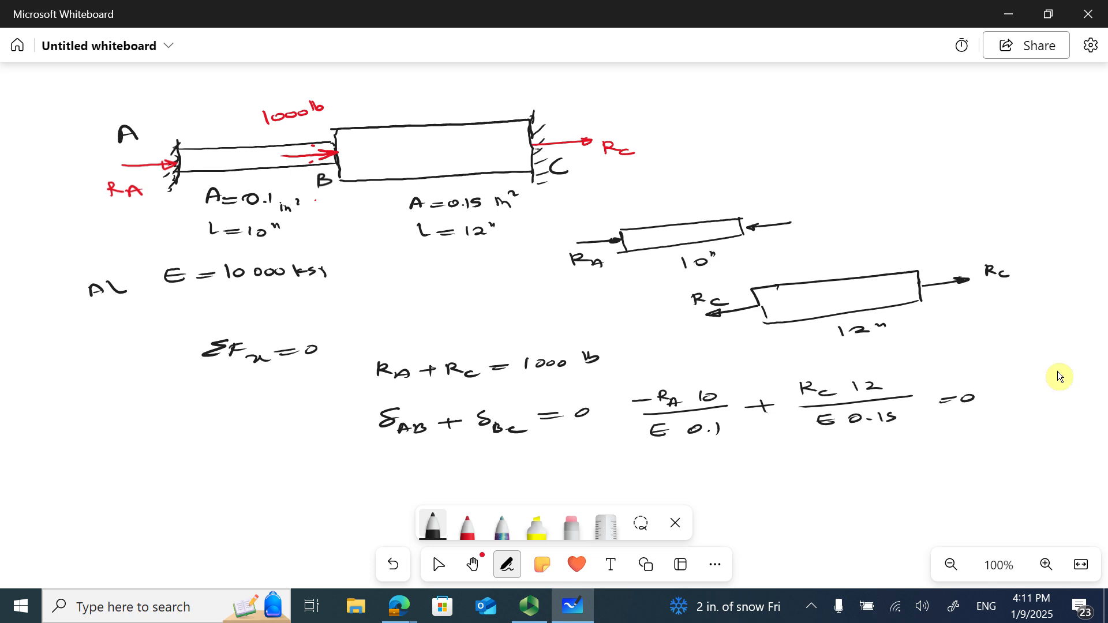
Strike out E in both denominators of the expanded compatibility equation
click(438, 565)
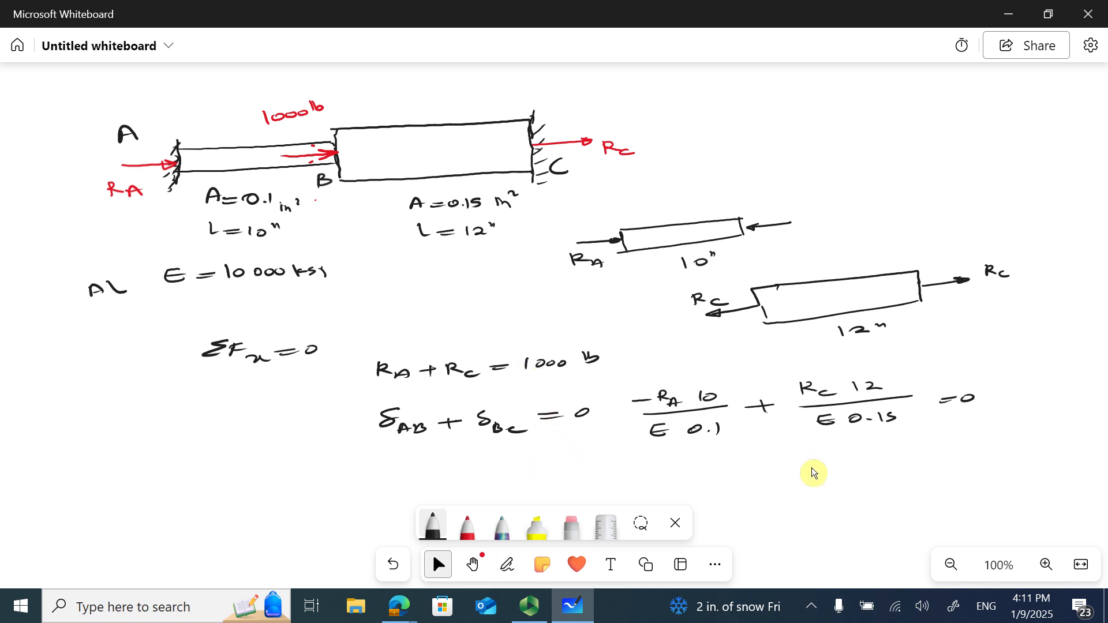
click(472, 565)
drag(796, 447, 730, 342)
drag(597, 295, 557, 324)
drag(762, 293, 737, 307)
Draw a brace for a system of equations below the work and write RA + RC = 1000 as its first line
mouse_move(150, 370)
mouse_down()
mouse_move(144, 398)
mouse_move(159, 425)
mouse_up()
mouse_move(177, 383)
mouse_down()
mouse_move(180, 372)
mouse_move(192, 383)
mouse_move(226, 379)
mouse_up()
mouse_move(220, 373)
mouse_down()
mouse_move(220, 384)
mouse_move(261, 380)
mouse_move(251, 385)
mouse_move(362, 371)
mouse_up()
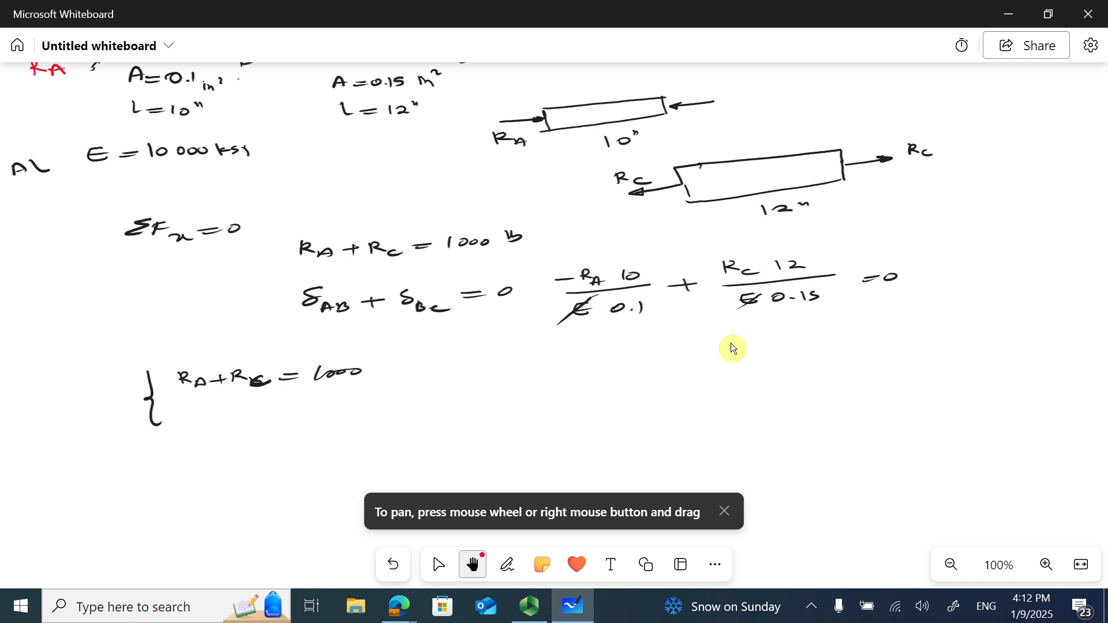
Correct the force balance equation to read RA + RC + 1000 lb = 0
drag(975, 190, 1043, 364)
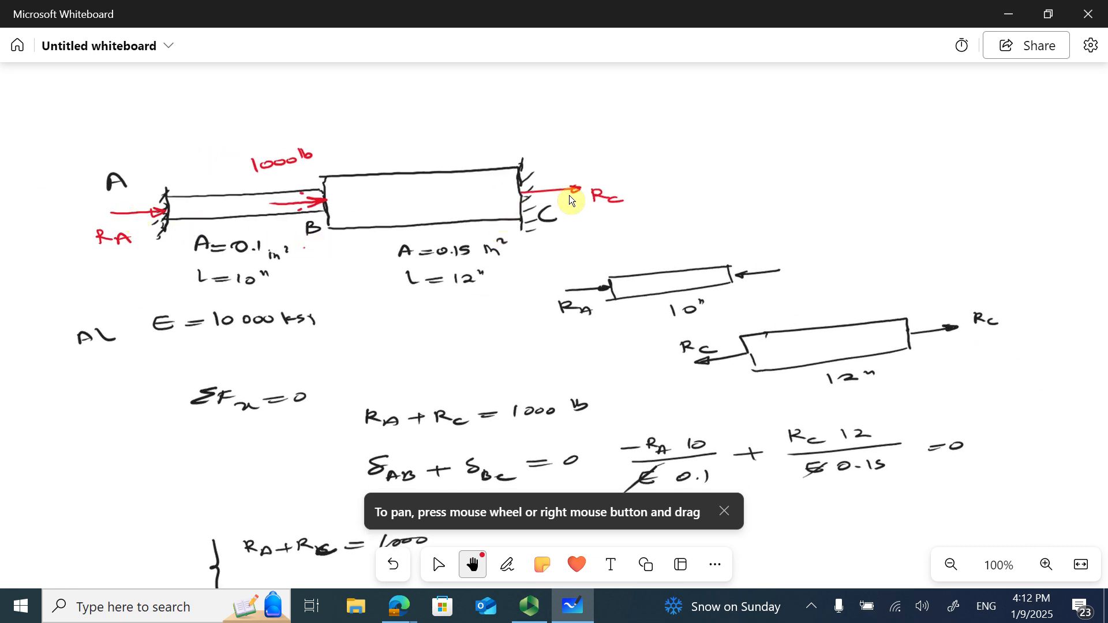
drag(688, 160, 702, 120)
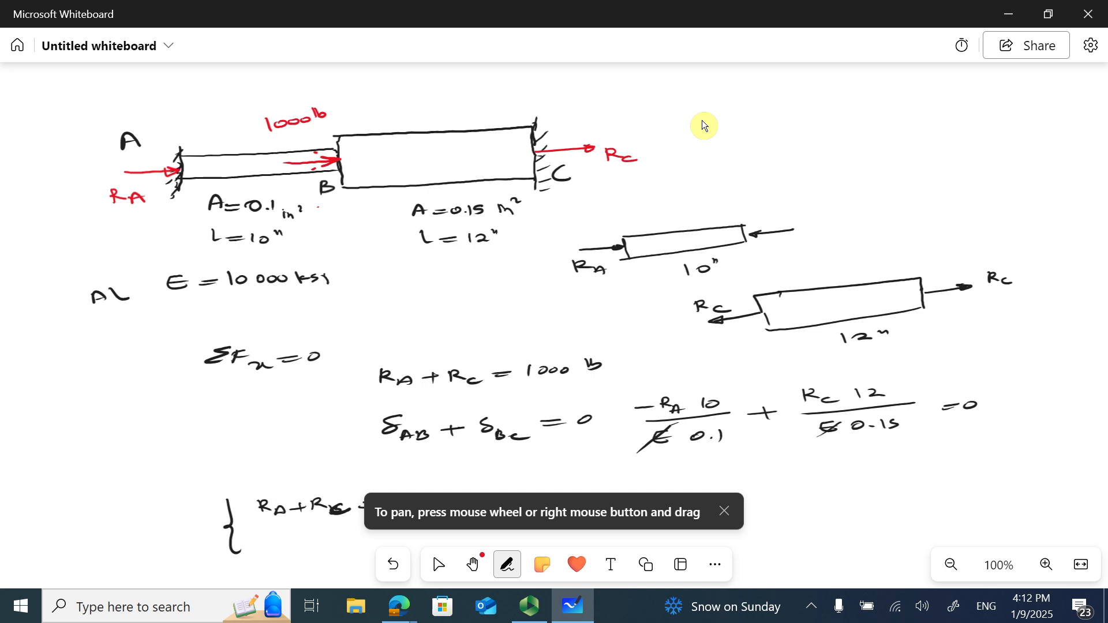
mouse_move(496, 374)
mouse_down()
mouse_move(519, 373)
mouse_move(505, 379)
mouse_up()
drag(612, 363, 633, 365)
drag(655, 354, 653, 355)
Erase the wrong part of the system's first equation and rewrite it as RA + RC = −1000 lb
drag(94, 415, 107, 309)
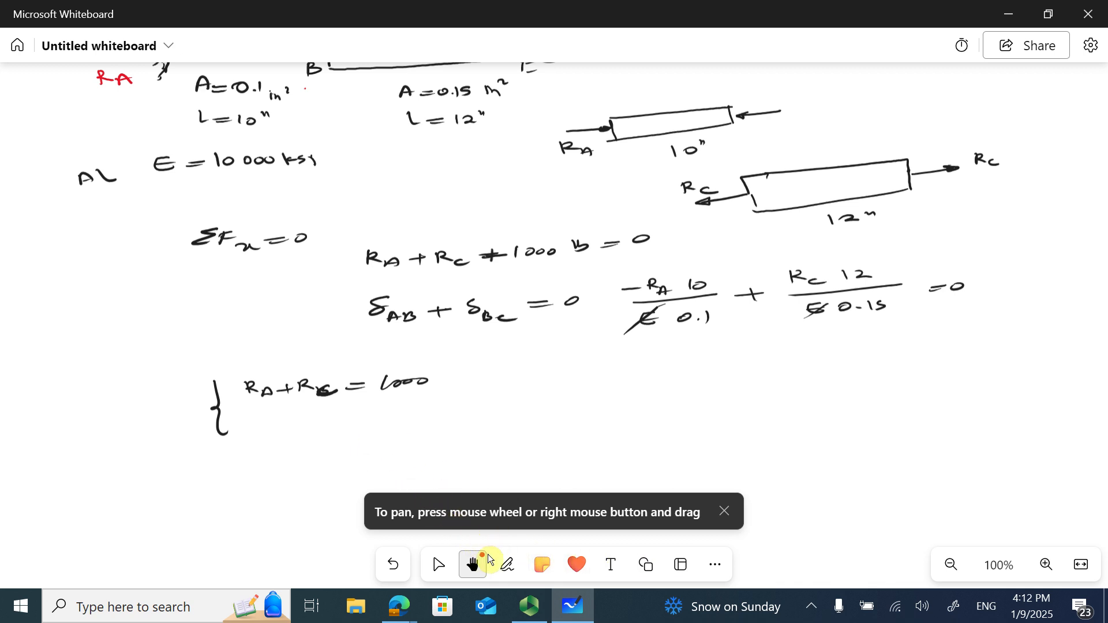
click(506, 564)
click(576, 546)
mouse_move(425, 462)
mouse_down()
mouse_move(334, 382)
mouse_move(299, 382)
mouse_move(826, 365)
mouse_up()
click(432, 525)
mouse_move(306, 376)
mouse_down()
mouse_move(307, 390)
mouse_move(323, 389)
mouse_up()
mouse_move(332, 384)
mouse_down()
mouse_move(324, 390)
mouse_move(337, 391)
mouse_up()
drag(344, 384, 396, 381)
mouse_move(401, 373)
mouse_down()
mouse_move(408, 384)
mouse_move(419, 375)
mouse_up()
drag(435, 375, 486, 376)
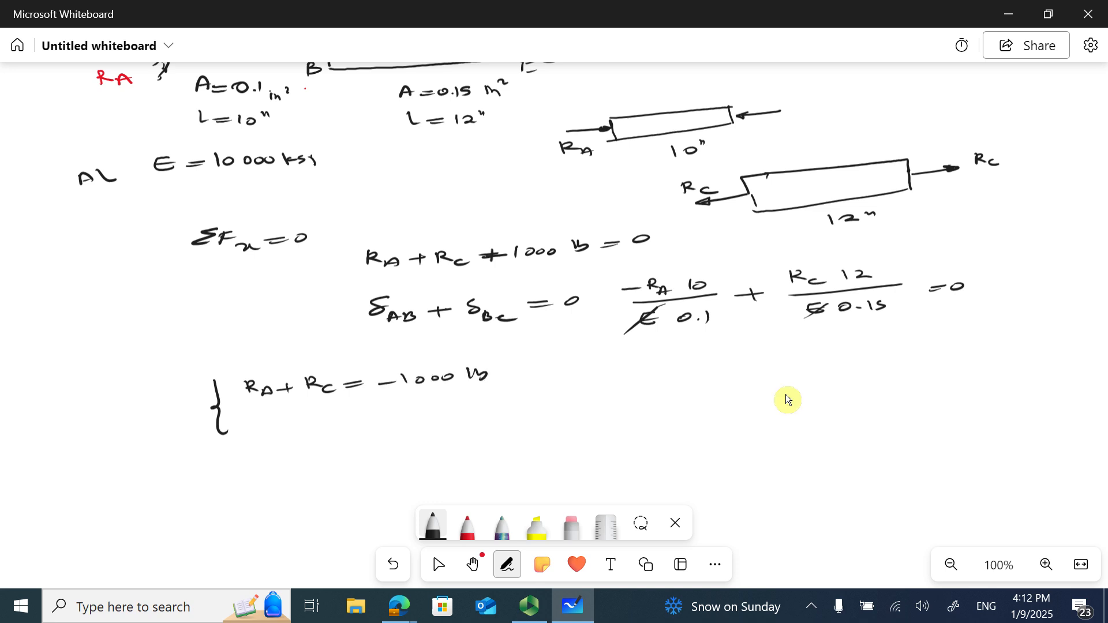
Write −100RA + 80RC = 0 as the second equation inside the brace
drag(795, 297, 804, 291)
drag(229, 428, 249, 433)
drag(258, 427, 313, 434)
drag(326, 428, 345, 427)
mouse_move(336, 422)
mouse_down()
mouse_move(336, 434)
mouse_move(362, 422)
mouse_up()
mouse_move(378, 416)
mouse_down()
mouse_move(409, 425)
mouse_move(454, 416)
mouse_up()
drag(438, 422, 468, 413)
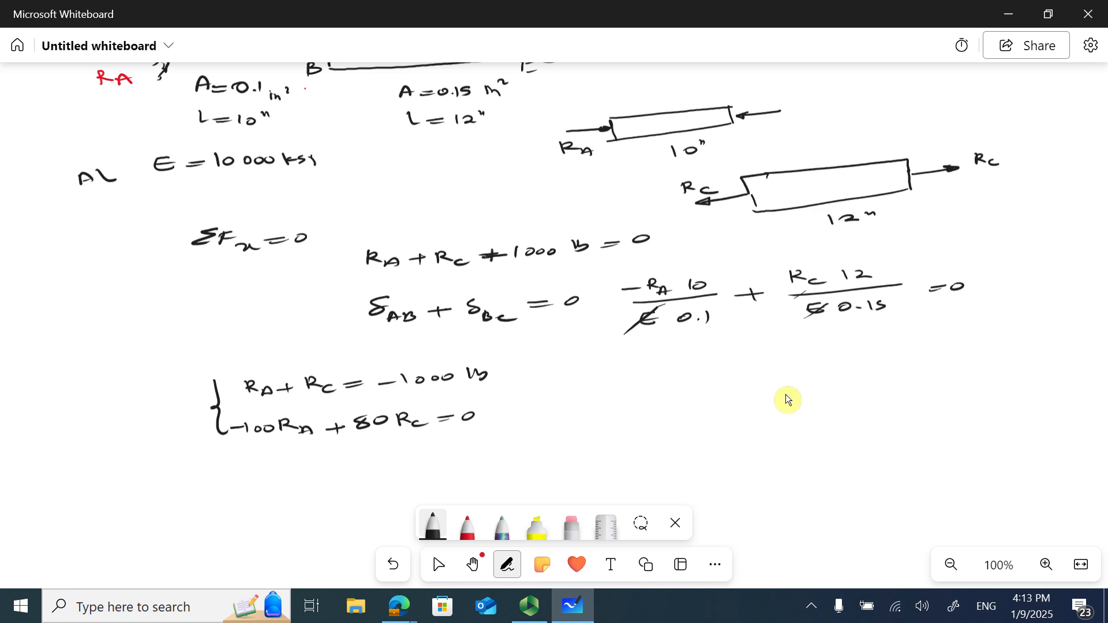
Write the combined equation 180 RC = −100000 beside the system
mouse_move(606, 376)
mouse_down()
mouse_move(603, 390)
mouse_move(658, 381)
mouse_move(663, 390)
mouse_up()
drag(674, 385, 703, 380)
drag(685, 387, 761, 382)
drag(767, 377, 823, 377)
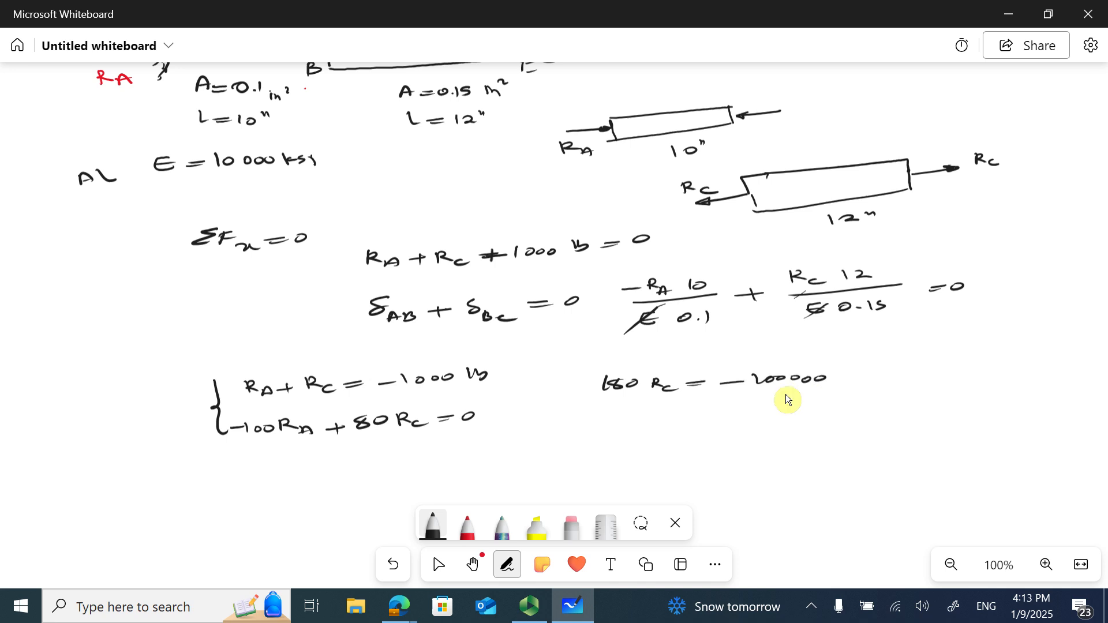
Write RC = −100000 over 180 followed by an equals sign below the combined equation
mouse_move(664, 416)
mouse_down()
mouse_move(665, 433)
mouse_move(702, 436)
mouse_up()
drag(710, 427, 800, 412)
drag(812, 411, 860, 407)
mouse_move(778, 428)
mouse_down()
mouse_move(862, 419)
mouse_move(817, 440)
mouse_up()
drag(836, 429, 904, 415)
drag(884, 423, 905, 421)
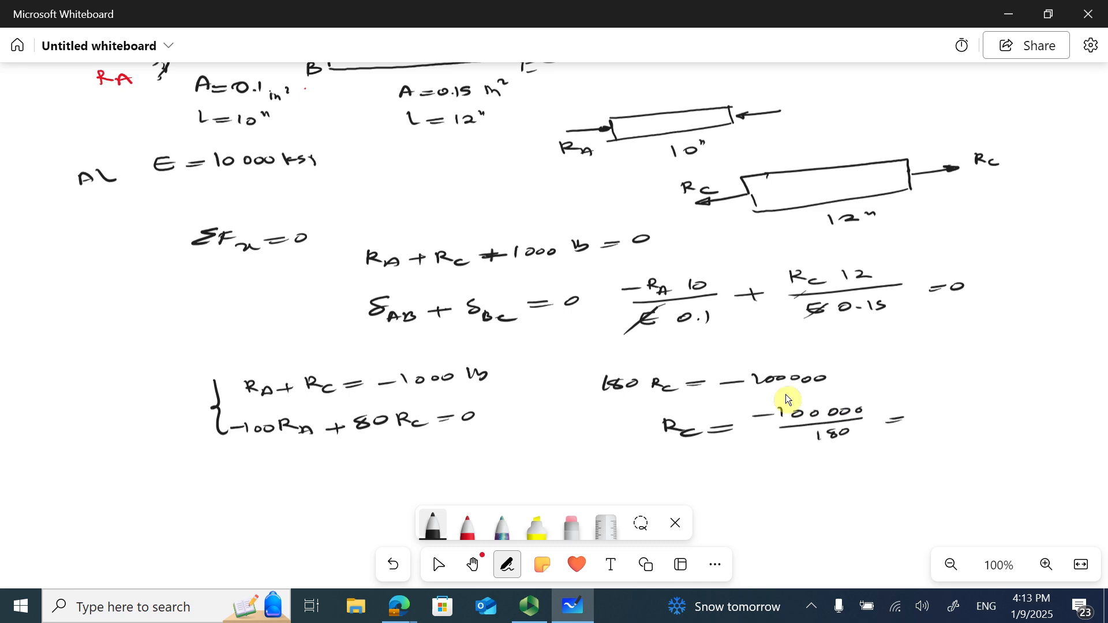
Divide −10000 by 180 in Calculator, and write −555.6 lb as the value of RC on the whiteboard
click(20, 606)
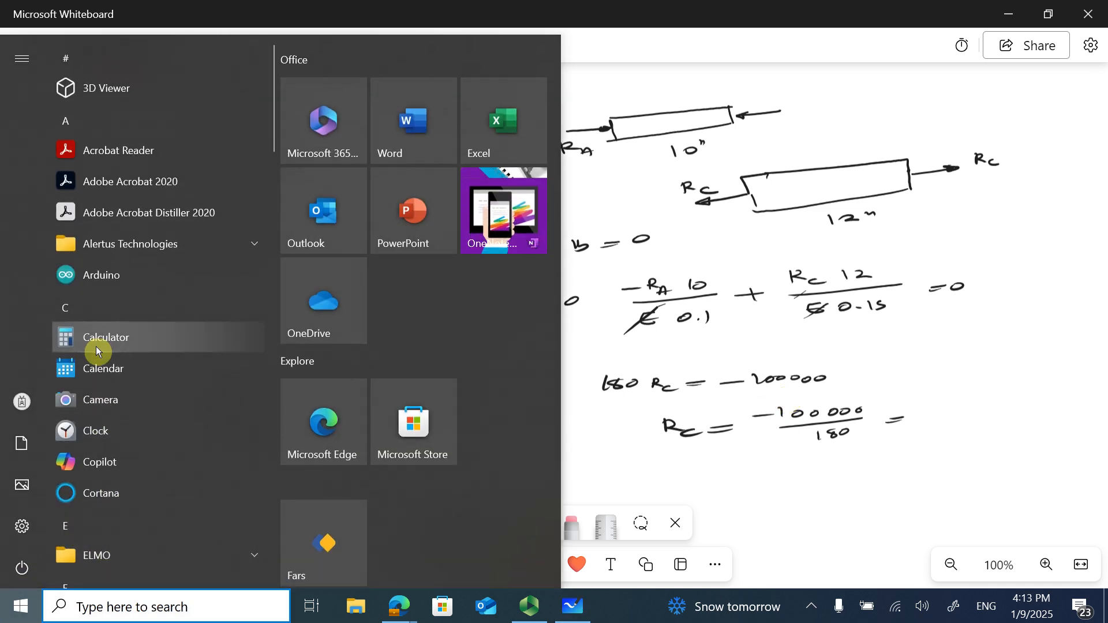
click(98, 346)
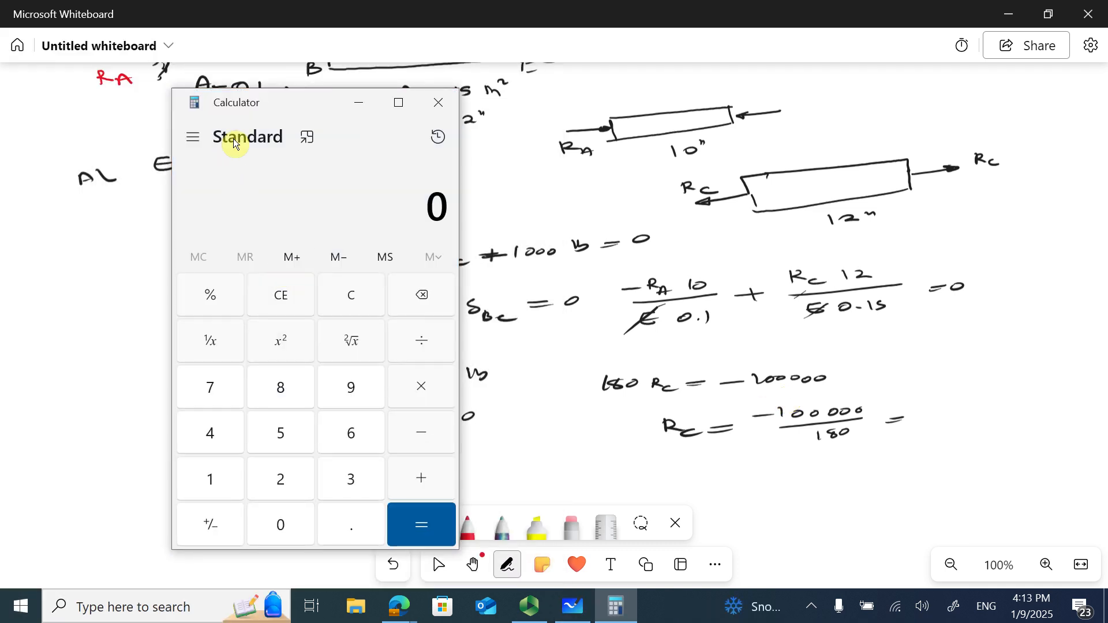
click(224, 489)
click(280, 522)
double_click(281, 522)
click(280, 522)
click(237, 510)
click(421, 359)
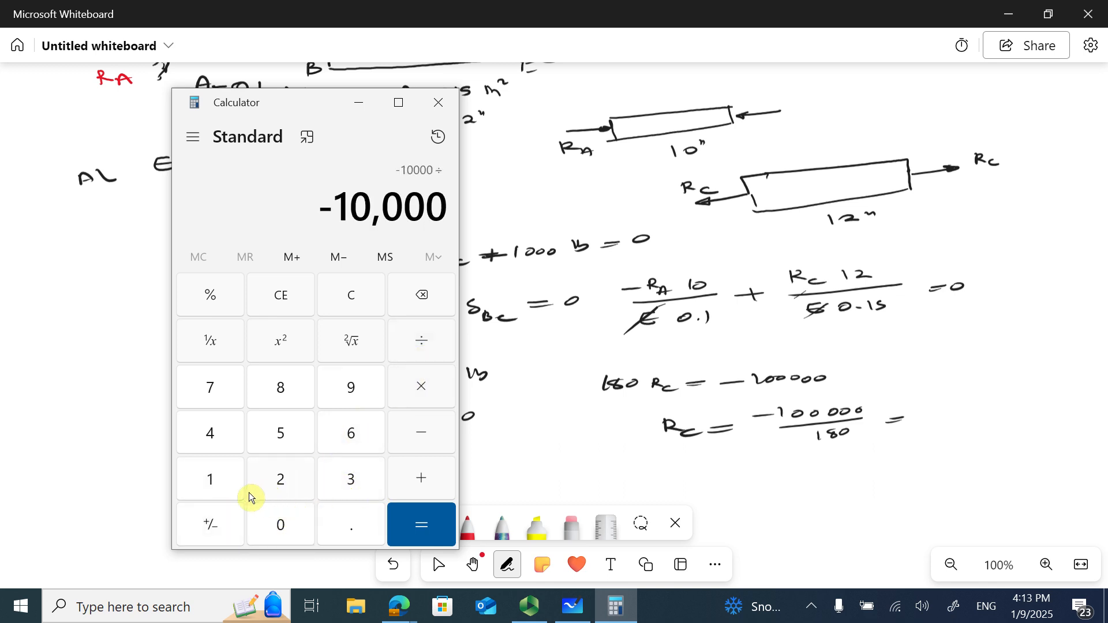
click(211, 485)
click(281, 388)
click(280, 513)
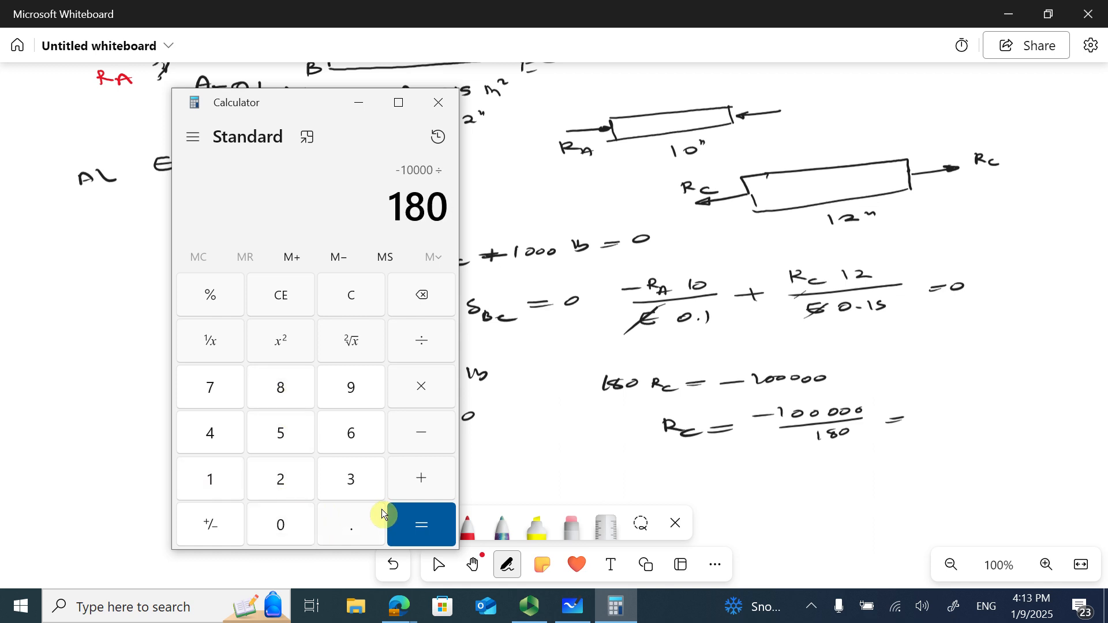
click(394, 516)
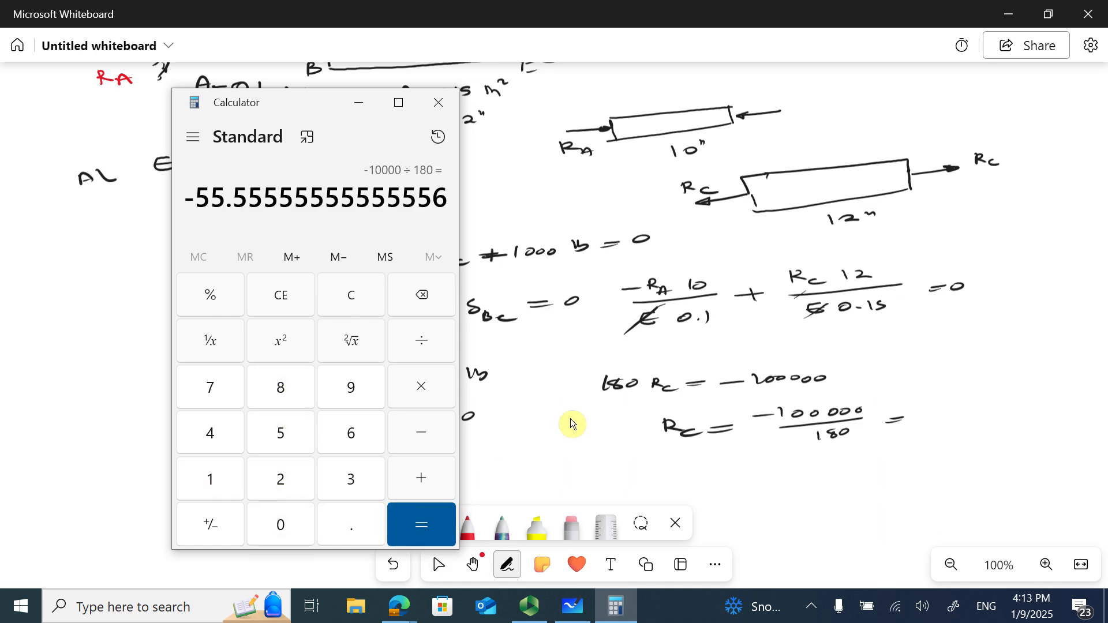
mouse_move(918, 419)
mouse_down()
mouse_move(949, 409)
mouse_move(936, 421)
mouse_move(1010, 418)
mouse_up()
mouse_move(1019, 405)
mouse_down()
mouse_move(1017, 419)
mouse_move(1027, 412)
mouse_up()
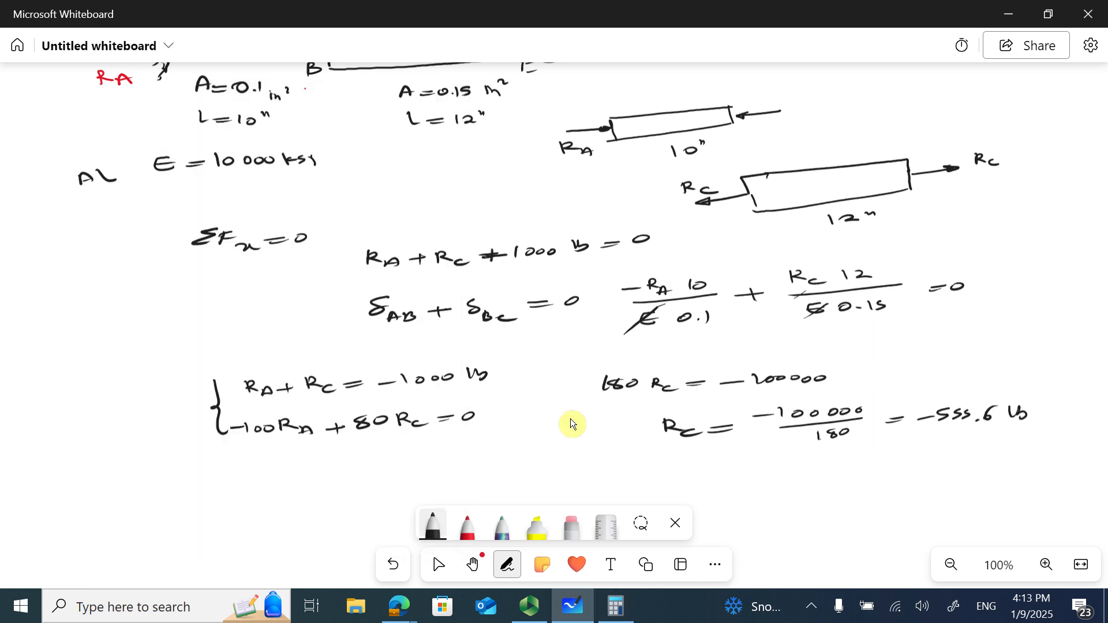
Write RA = −1000 − (−555.6) on the line below the RC result
mouse_move(675, 461)
mouse_down()
mouse_move(676, 475)
mouse_move(707, 485)
mouse_move(733, 469)
mouse_up()
drag(710, 479, 732, 475)
drag(741, 474, 768, 474)
drag(778, 468, 791, 468)
drag(801, 468, 801, 467)
drag(814, 471, 911, 469)
drag(925, 462, 925, 472)
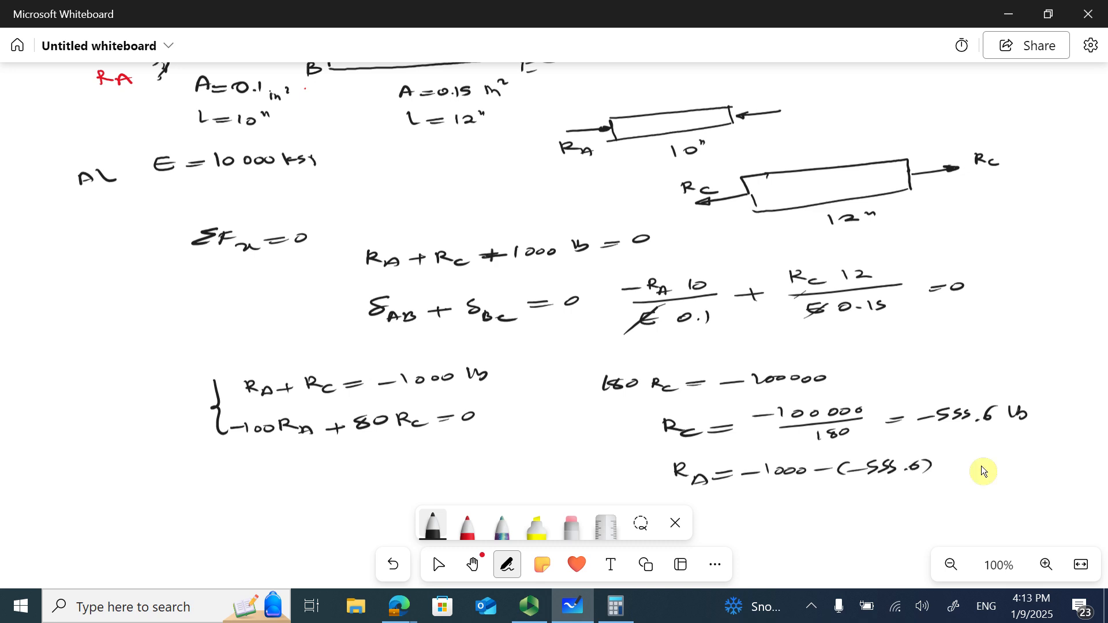
Write = −444.4 beneath the RA expression
drag(786, 505, 814, 504)
drag(789, 511, 889, 500)
mouse_move(888, 493)
mouse_down()
mouse_move(888, 506)
mouse_move(905, 501)
mouse_up()
mouse_move(902, 495)
mouse_down()
mouse_move(903, 506)
mouse_move(918, 500)
mouse_up()
drag(917, 498, 917, 509)
drag(927, 492, 936, 507)
Switch to Calculator and multiply the displayed quotient by 10
click(439, 564)
click(615, 606)
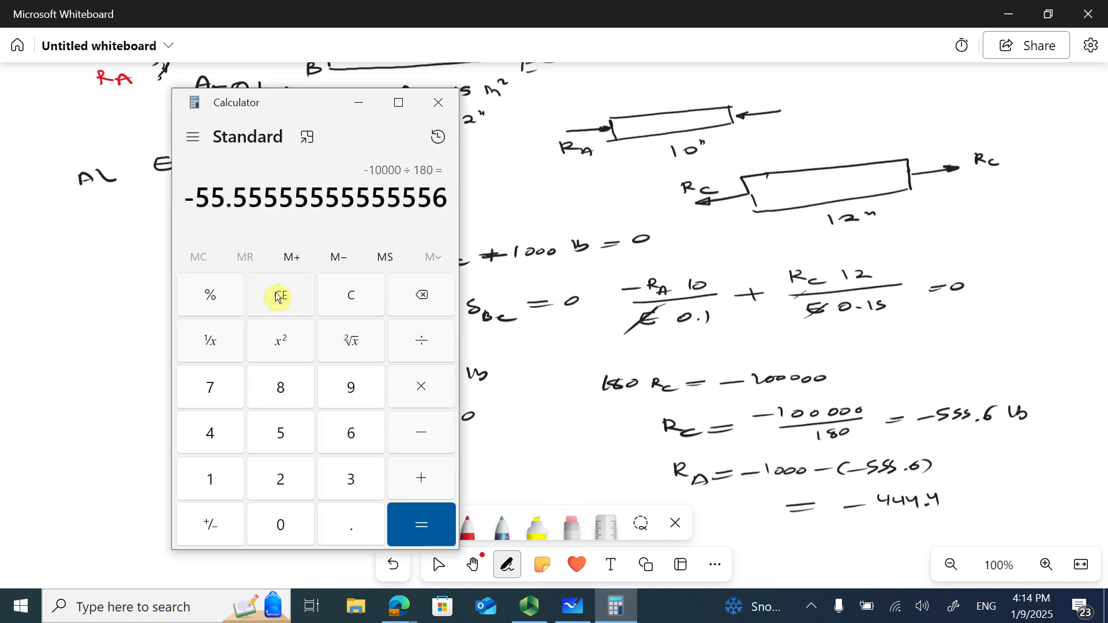
click(407, 390)
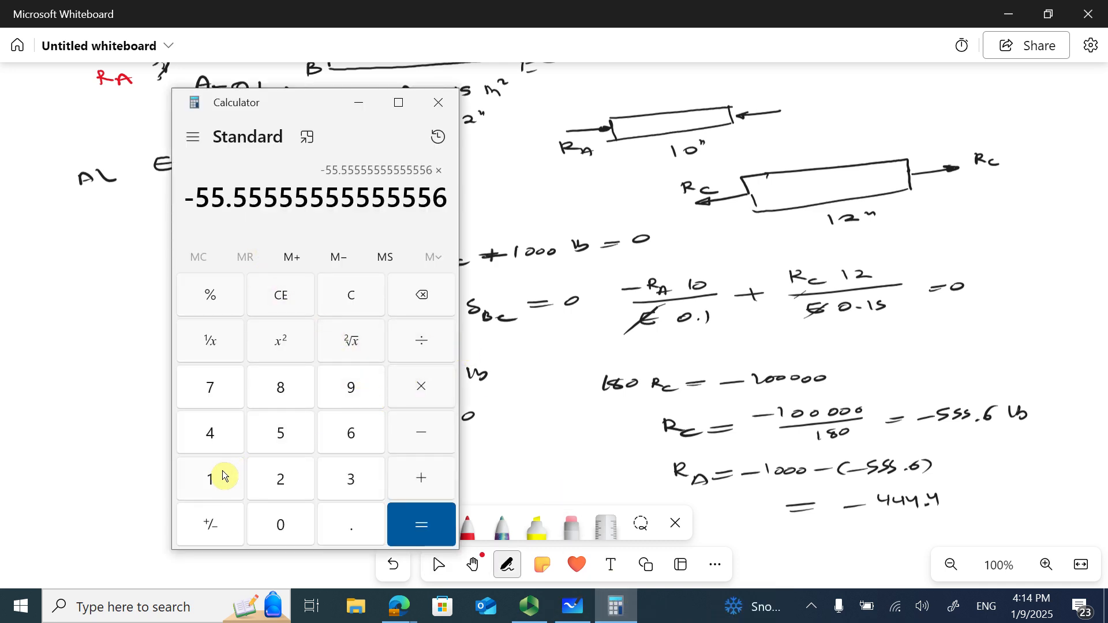
click(219, 476)
click(268, 523)
click(421, 525)
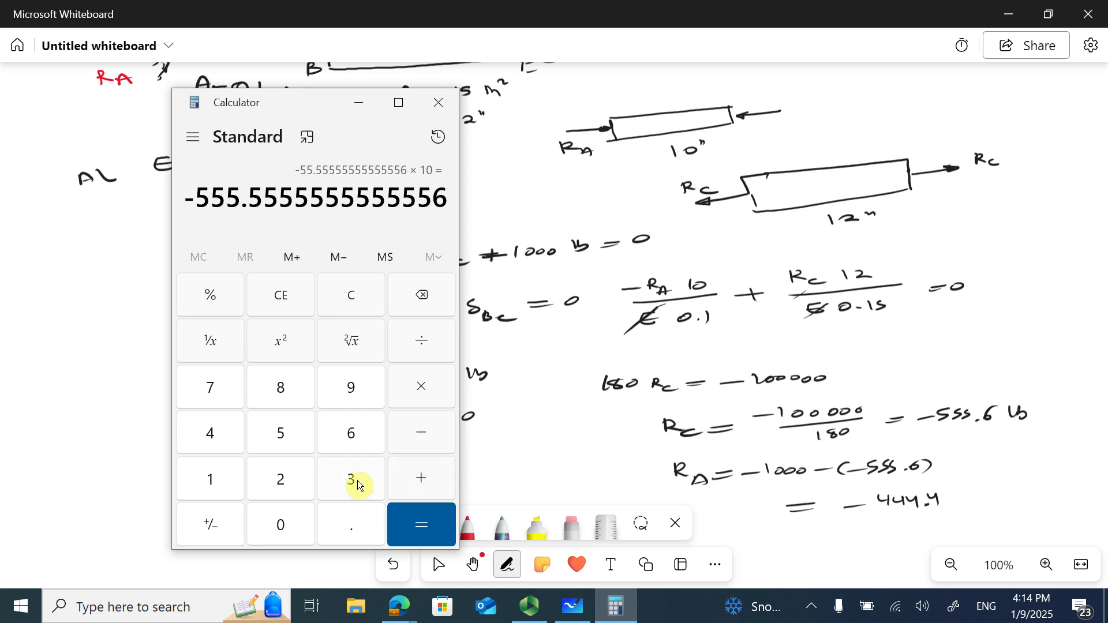
Negate the product and subtract 1000 in Calculator, and write the unit lb after −444.4 on the whiteboard
click(211, 524)
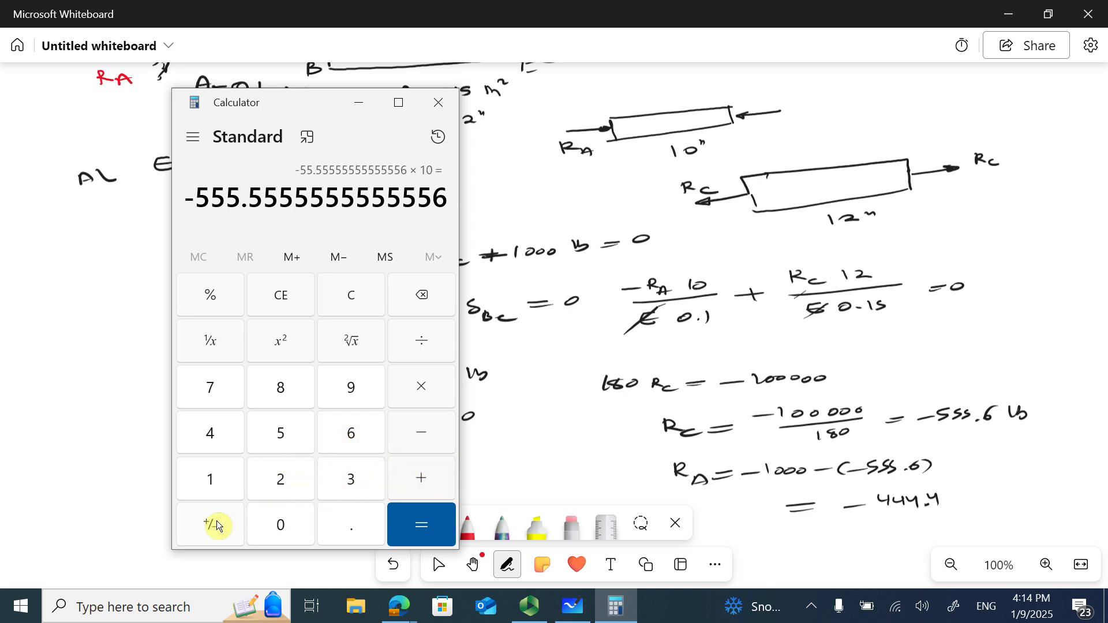
click(431, 438)
click(216, 482)
click(296, 531)
click(296, 531)
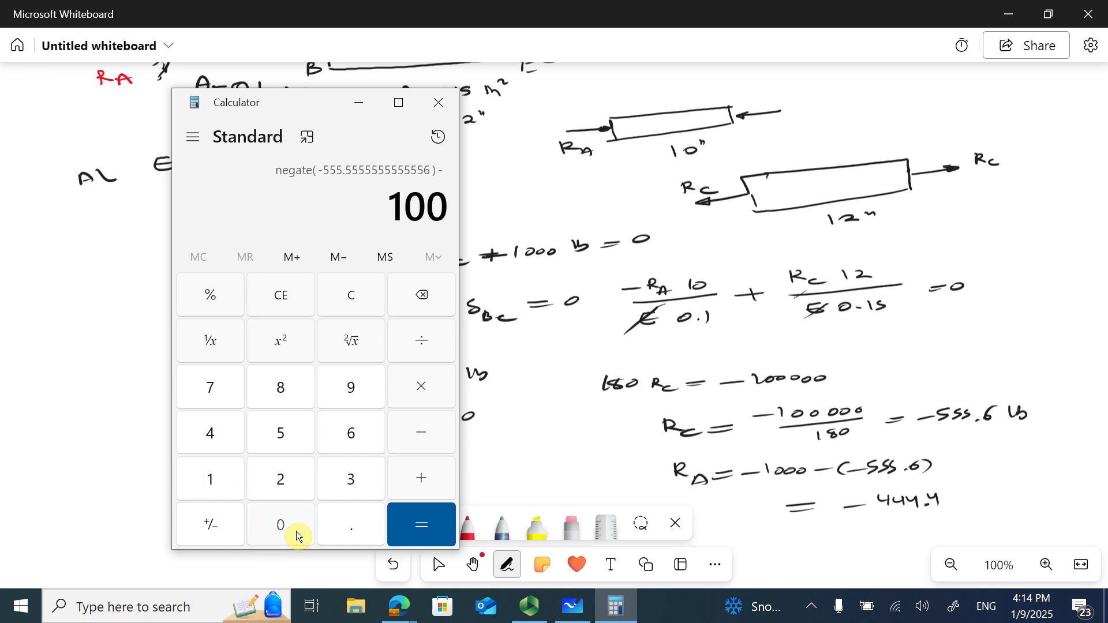
click(296, 530)
click(401, 527)
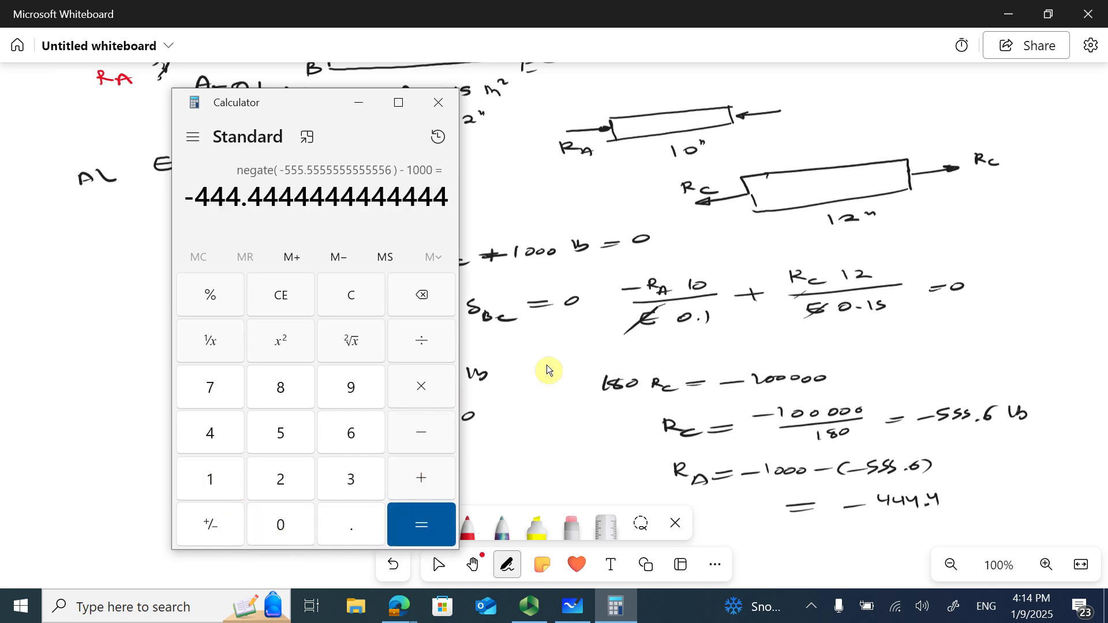
drag(955, 491, 958, 503)
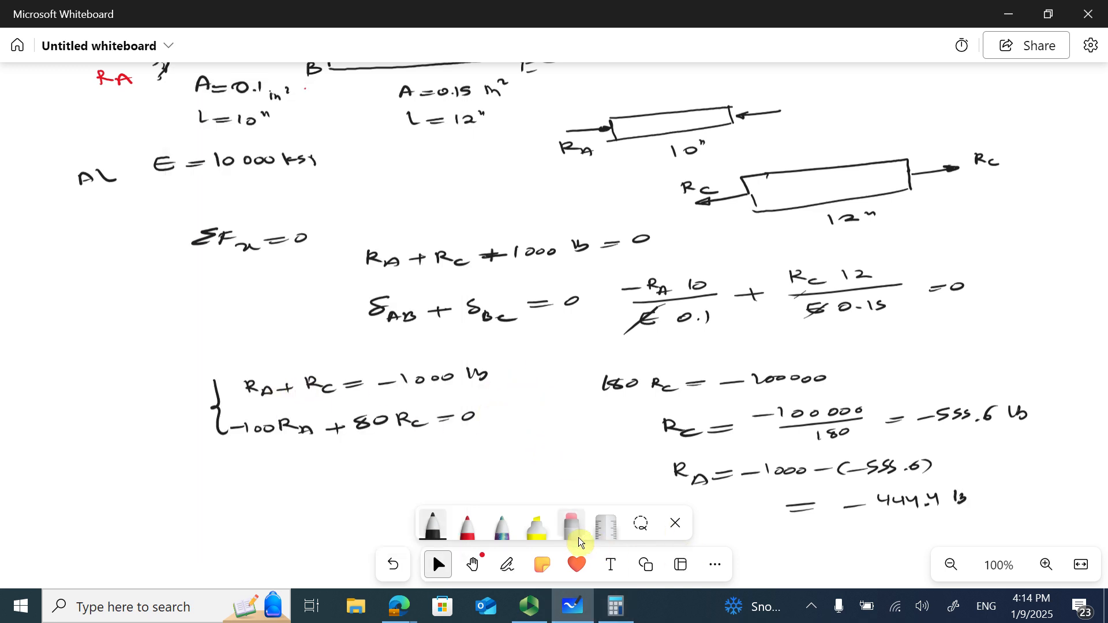
Draw the stepped bar in black in the empty area below the equations, as a thin segment joined to a thicker one
click(473, 563)
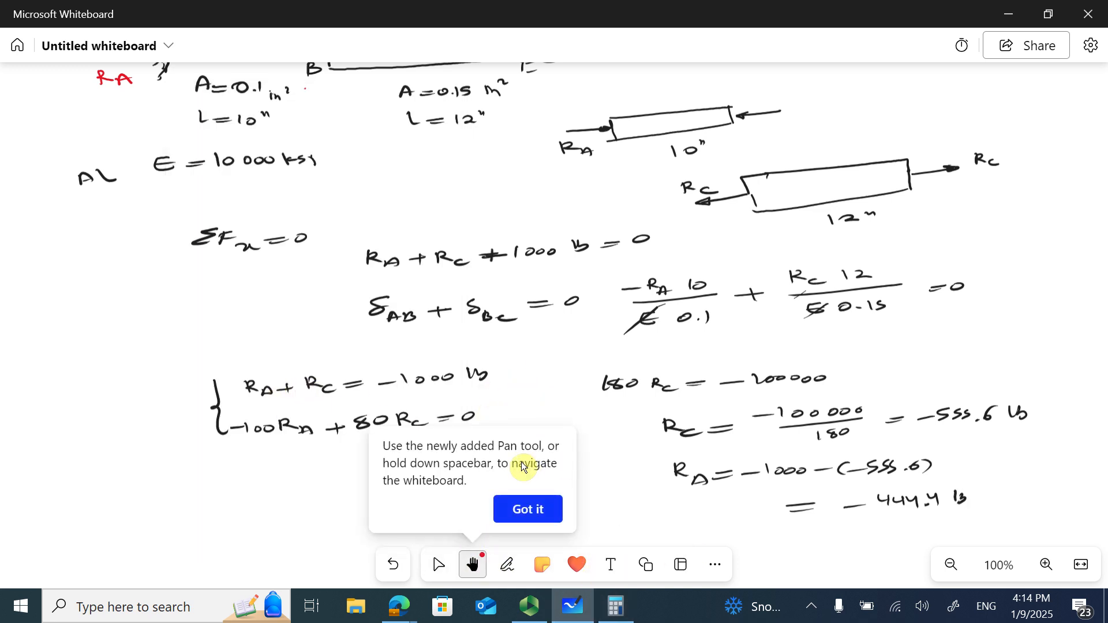
click(528, 509)
drag(599, 149, 617, 248)
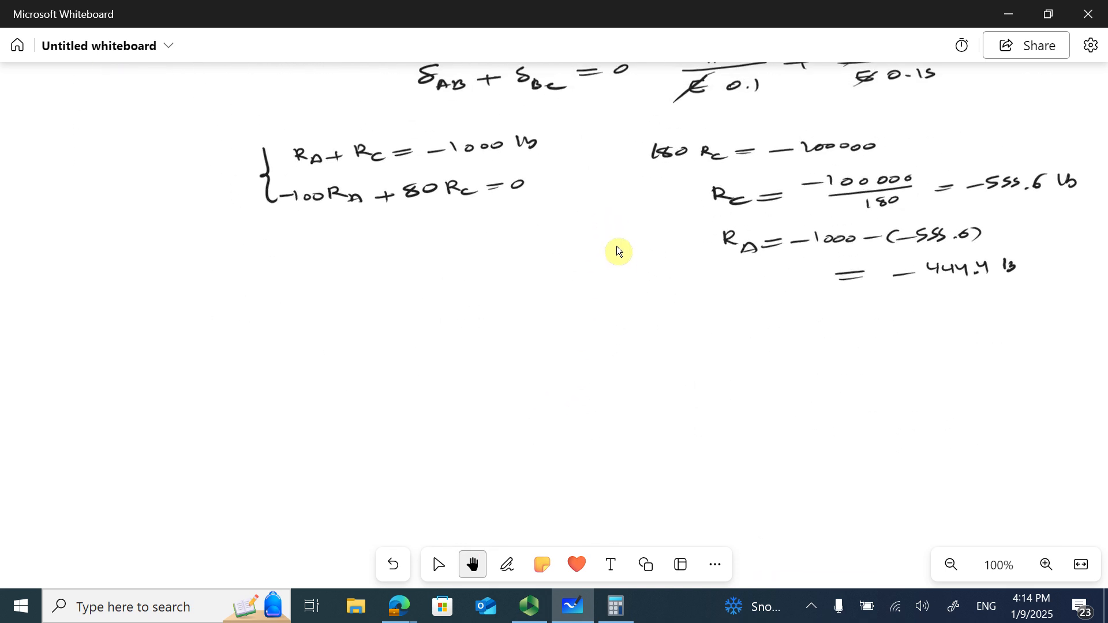
key(alt+w)
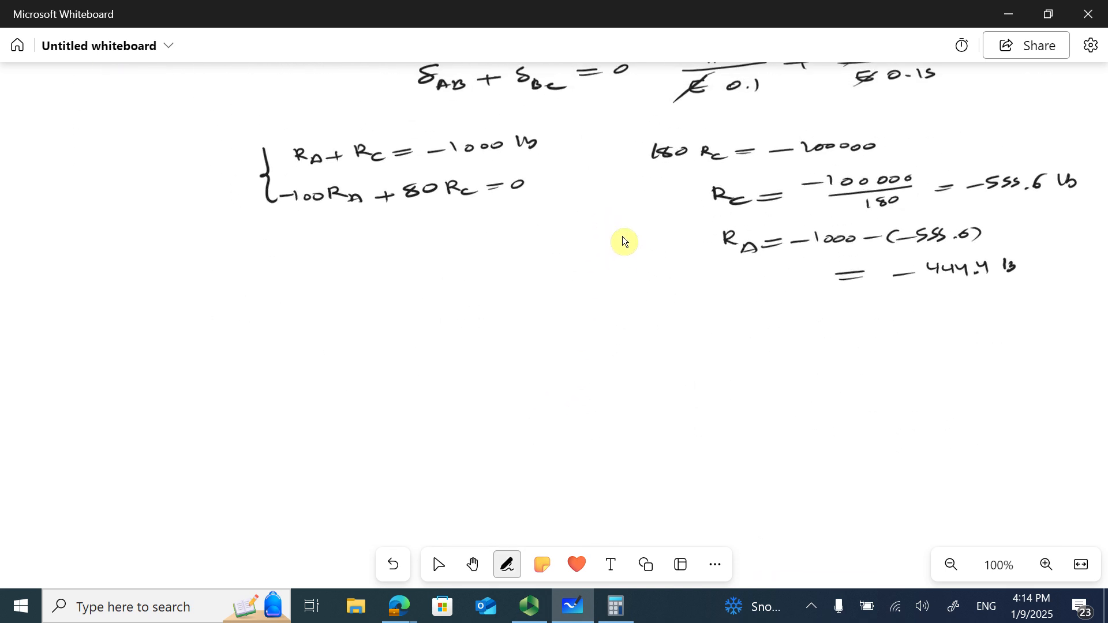
mouse_move(262, 298)
mouse_down()
mouse_move(420, 293)
mouse_move(382, 313)
mouse_move(254, 322)
mouse_move(248, 305)
mouse_move(250, 322)
mouse_up()
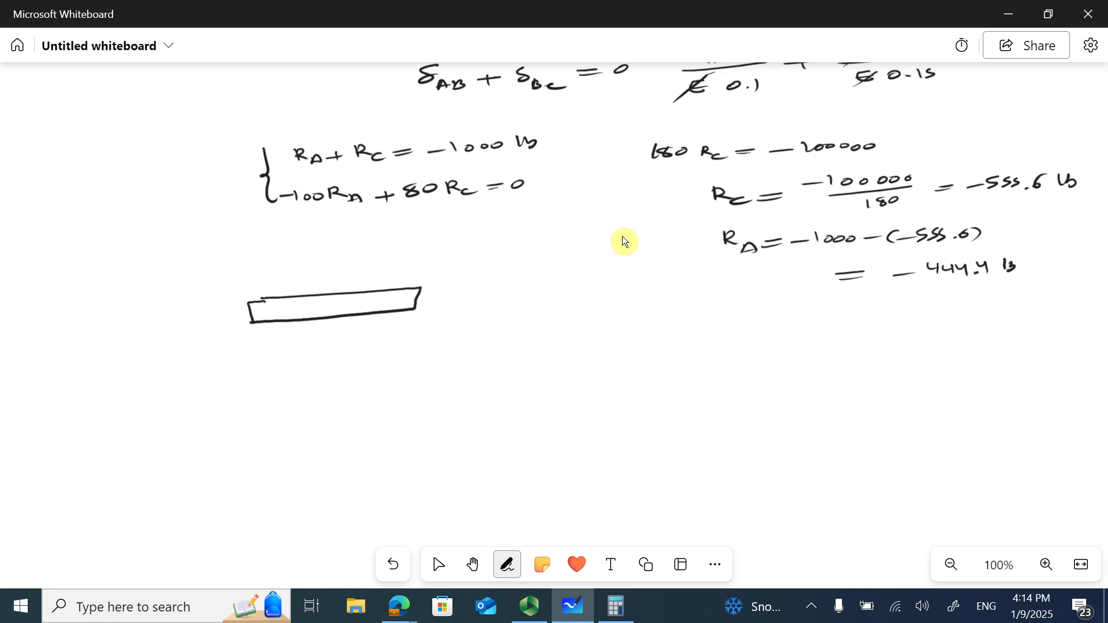
drag(421, 276, 421, 325)
mouse_move(420, 276)
mouse_down()
mouse_move(539, 266)
mouse_move(565, 301)
mouse_move(421, 322)
mouse_up()
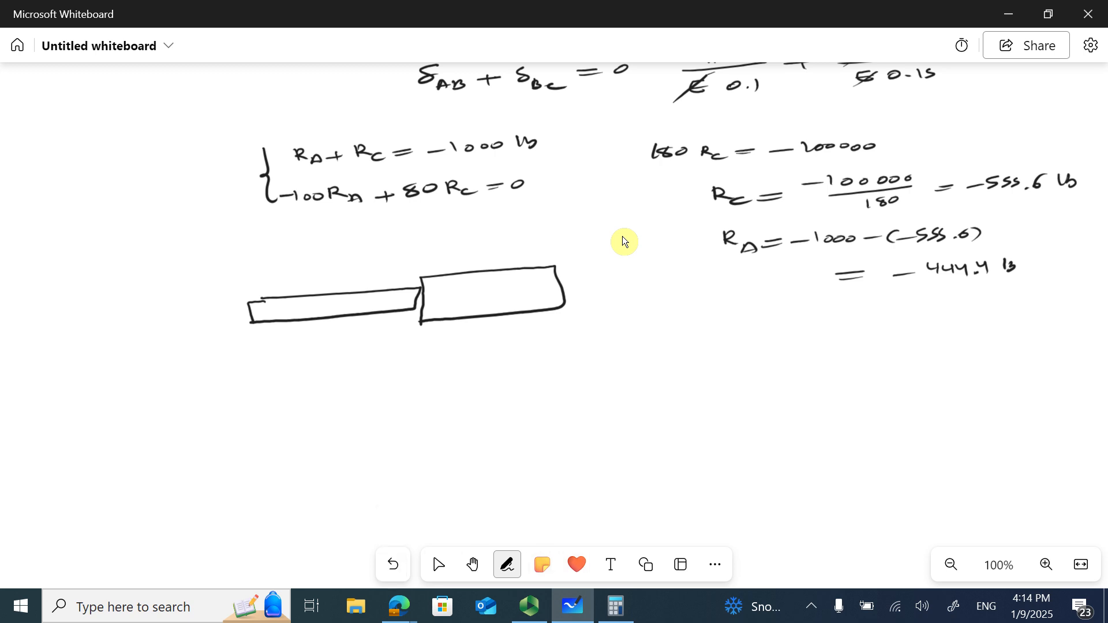
Draw red leftward force arrows at both bar ends, labelled 444.4 lb at the thin end and 555.6 lb at the thick end
click(507, 564)
click(467, 526)
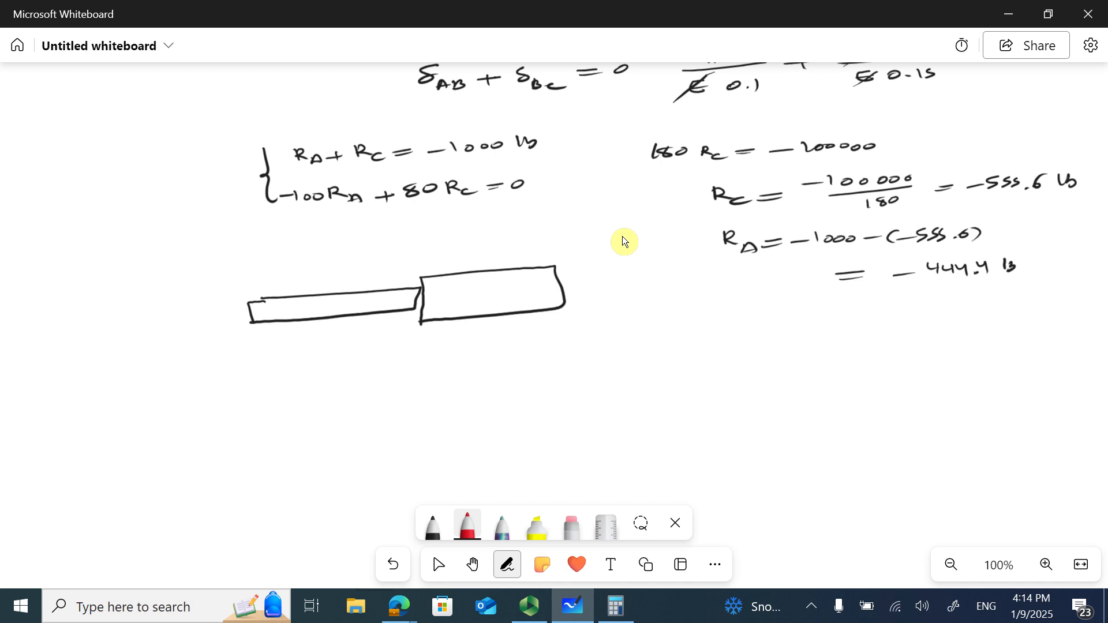
mouse_move(245, 315)
mouse_down()
mouse_move(173, 322)
mouse_move(189, 328)
mouse_up()
mouse_move(198, 348)
mouse_down()
mouse_move(205, 362)
mouse_move(218, 356)
mouse_up()
mouse_move(220, 349)
mouse_down()
mouse_move(221, 362)
mouse_move(231, 356)
mouse_up()
mouse_move(234, 349)
mouse_down()
mouse_move(234, 362)
mouse_move(253, 357)
mouse_up()
drag(256, 348, 264, 385)
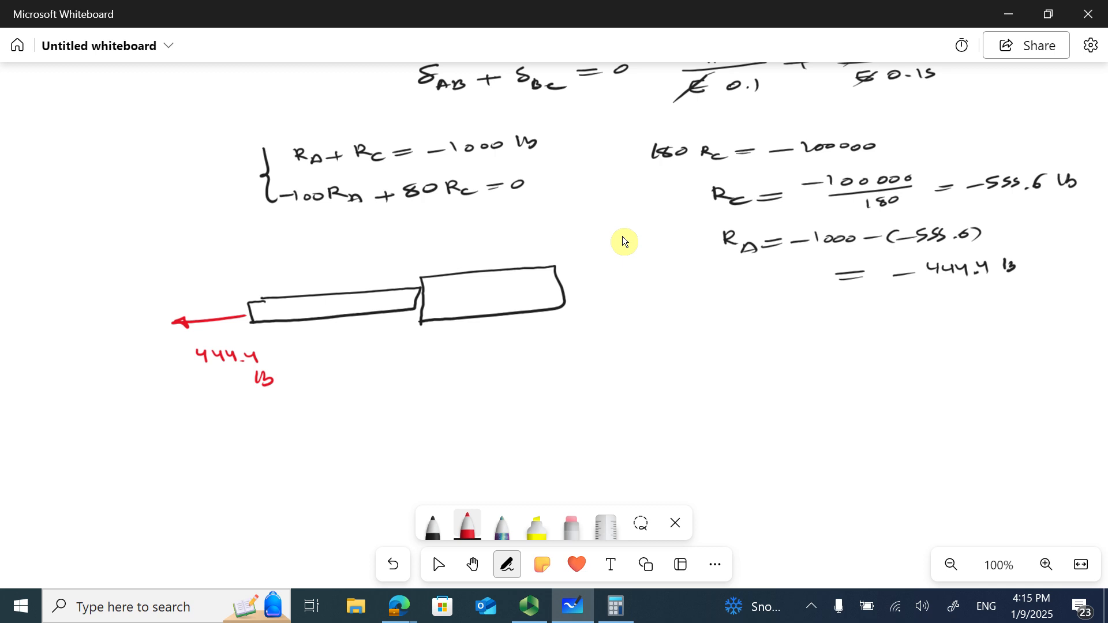
mouse_move(570, 284)
mouse_down()
mouse_move(647, 276)
mouse_move(585, 288)
mouse_move(586, 302)
mouse_move(686, 297)
mouse_up()
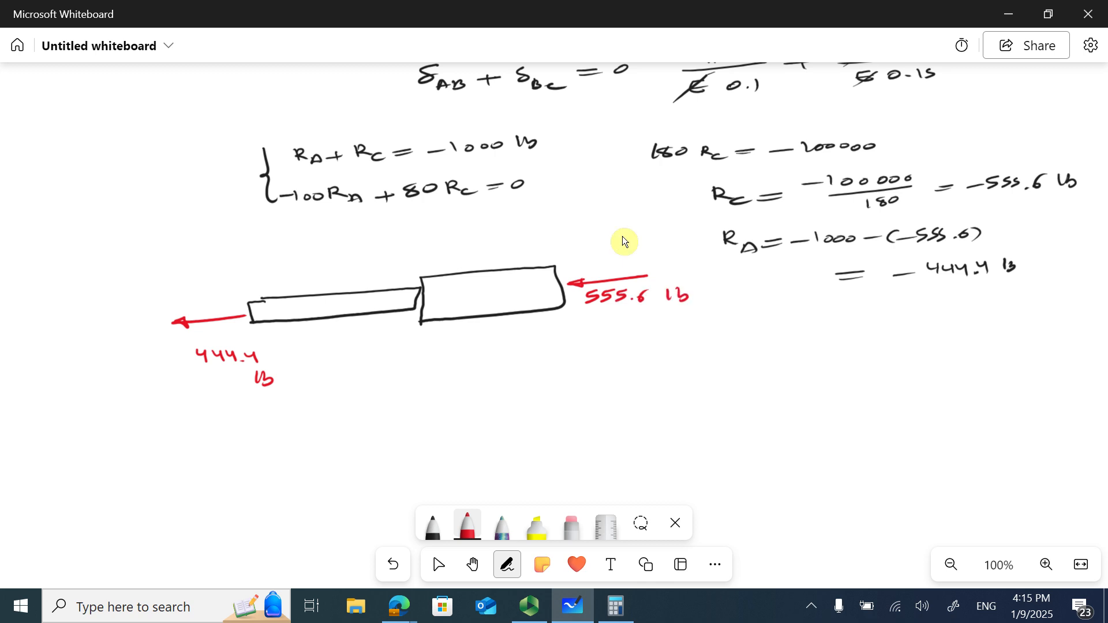
Draw a blue rightward force arrow at the junction of the two bar segments and label it 1000 lb
click(467, 525)
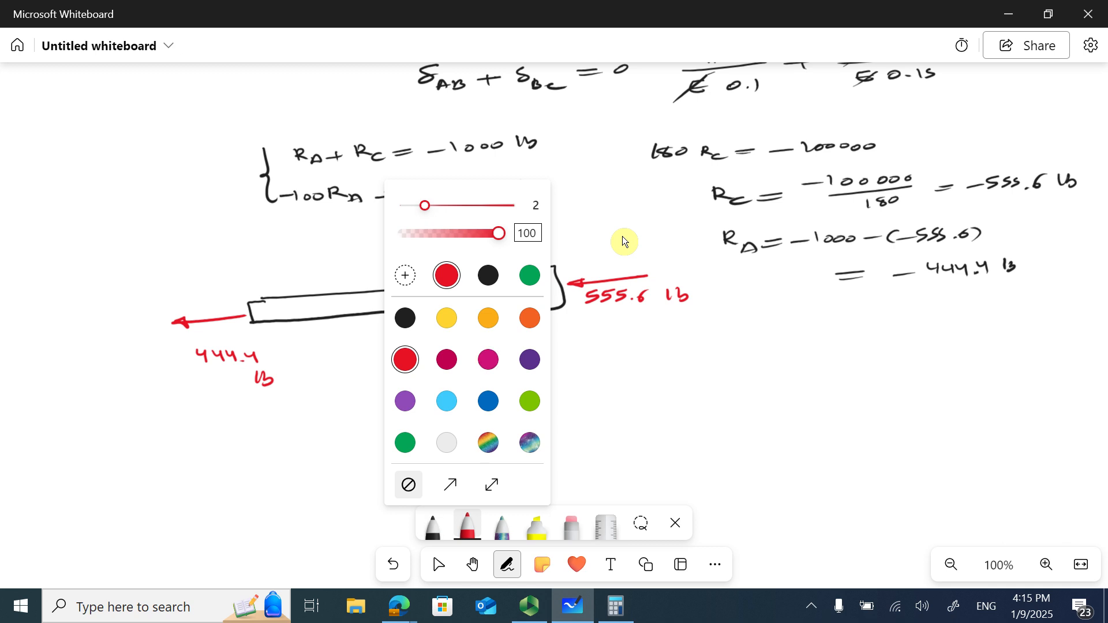
click(433, 527)
click(433, 526)
click(454, 275)
click(298, 365)
mouse_move(346, 303)
mouse_down()
mouse_move(426, 298)
mouse_move(403, 295)
mouse_up()
mouse_move(347, 273)
mouse_down()
mouse_move(349, 284)
mouse_move(364, 278)
mouse_up()
mouse_move(373, 277)
mouse_down()
mouse_move(396, 254)
mouse_move(408, 261)
mouse_up()
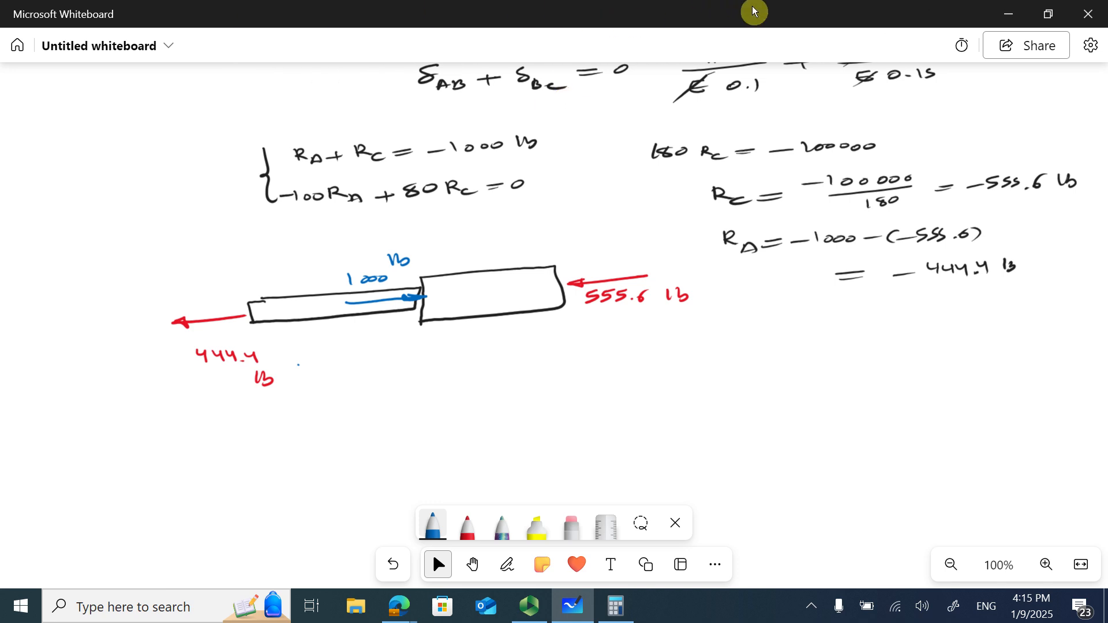
Put away the whiteboard and Calculator, and bring up the Edge browser window maximized
click(1009, 13)
click(451, 99)
mouse_move(398, 606)
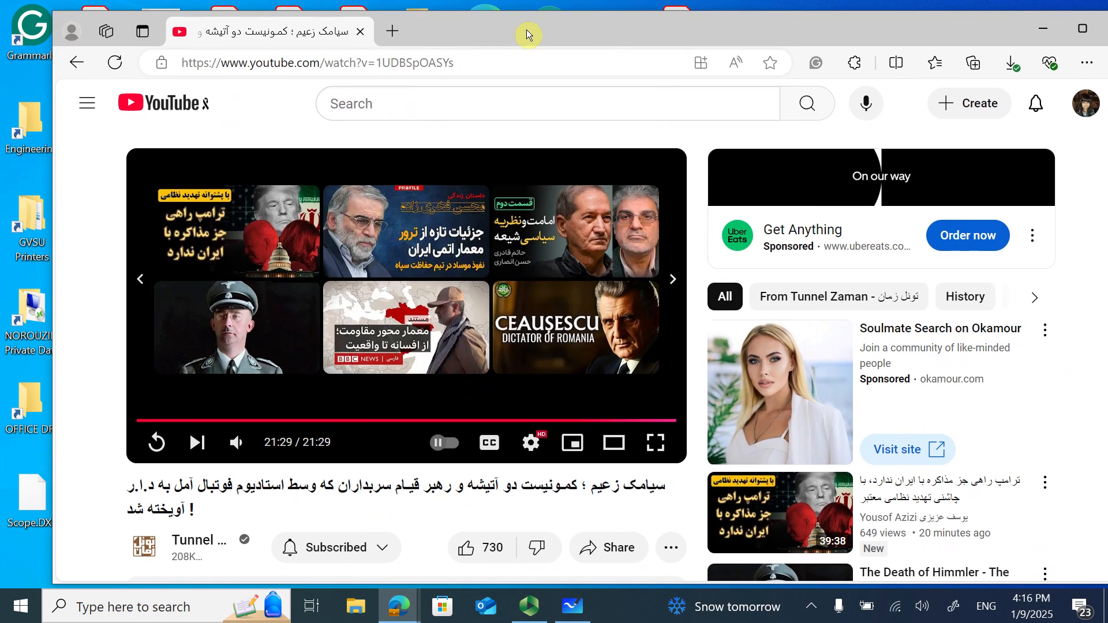
double_click(526, 30)
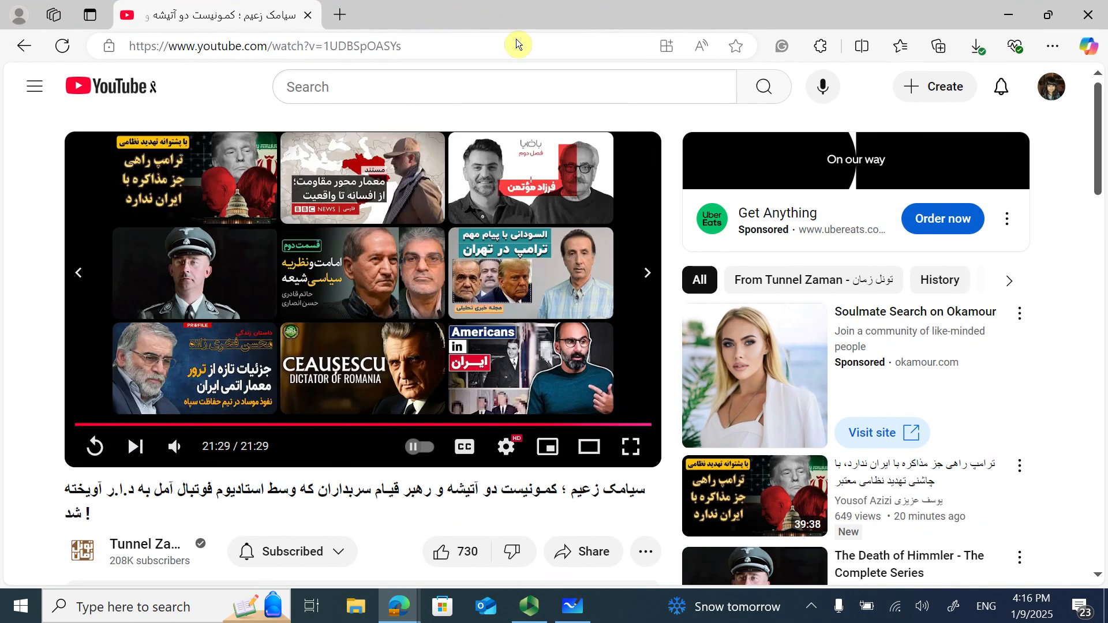
Try to load the address mygvsu.edu in the browser
click(510, 43)
text(m)
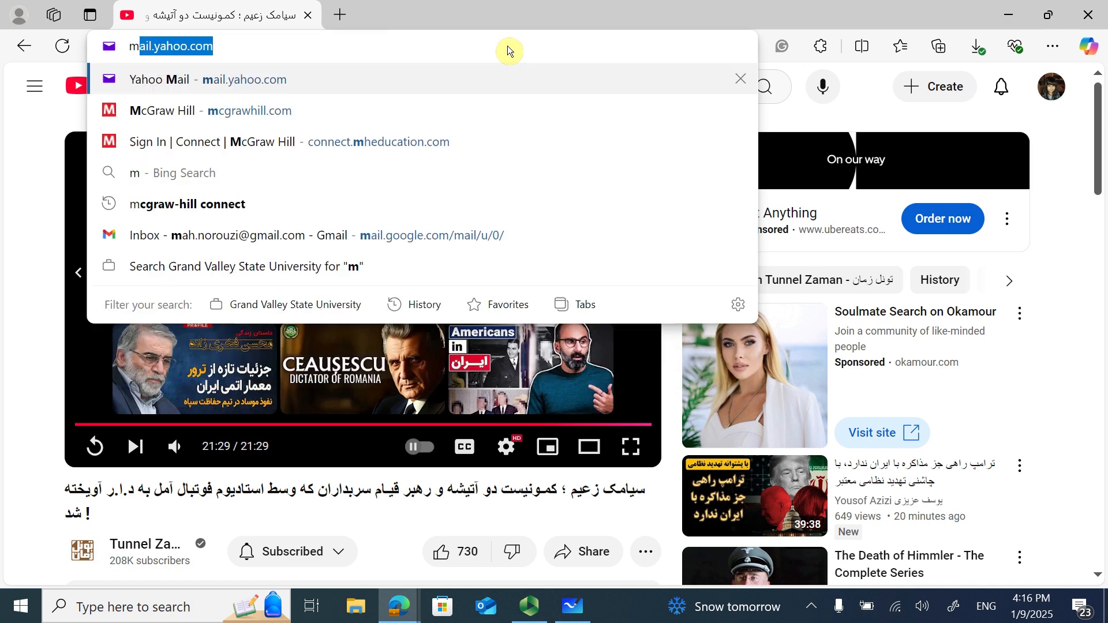
text(ygvsu.edu)
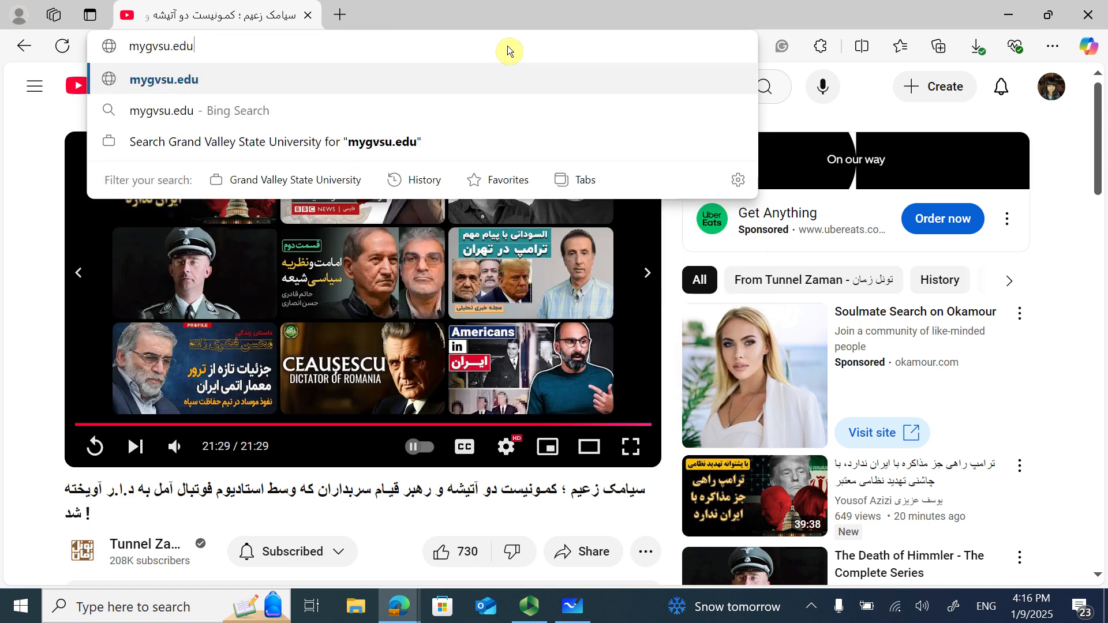
key(Return)
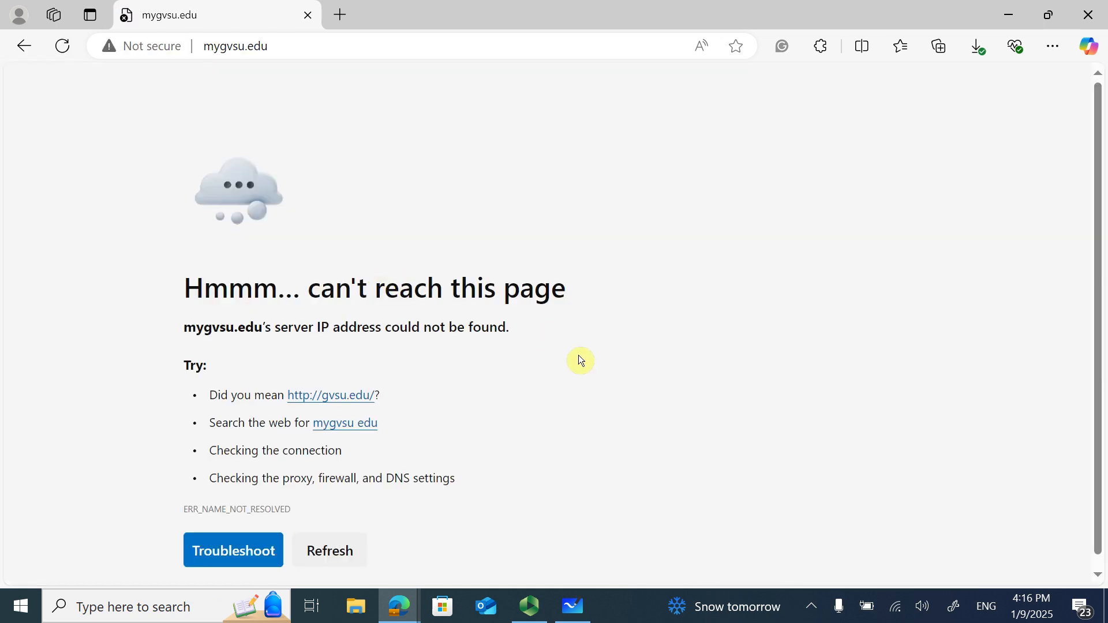
Correct the web address to my.gvsu.edu and load it
click(292, 45)
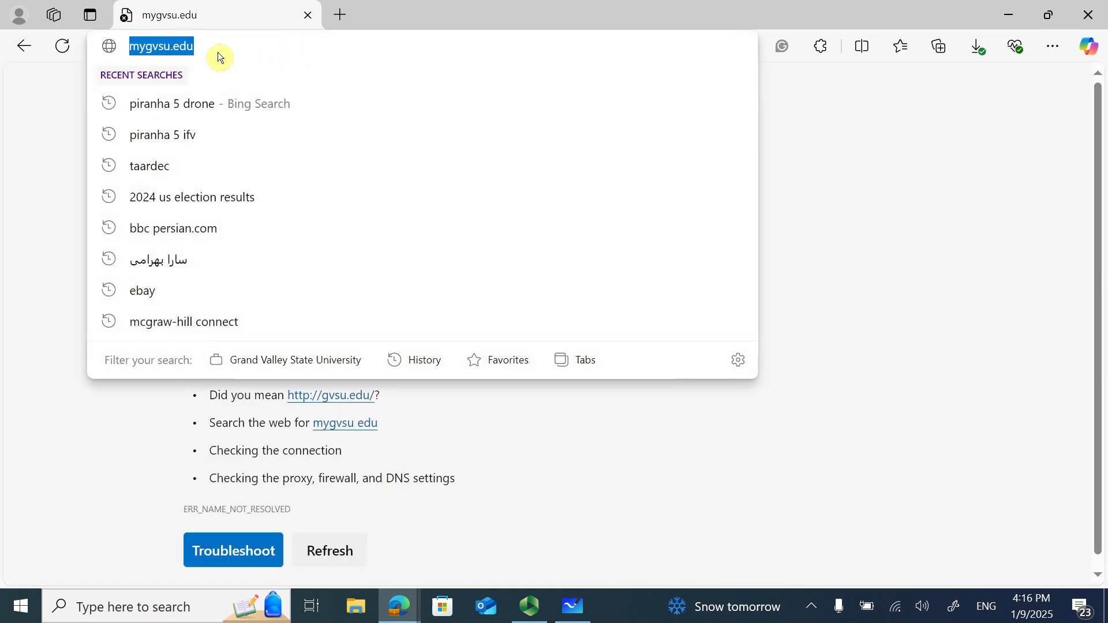
click(152, 47)
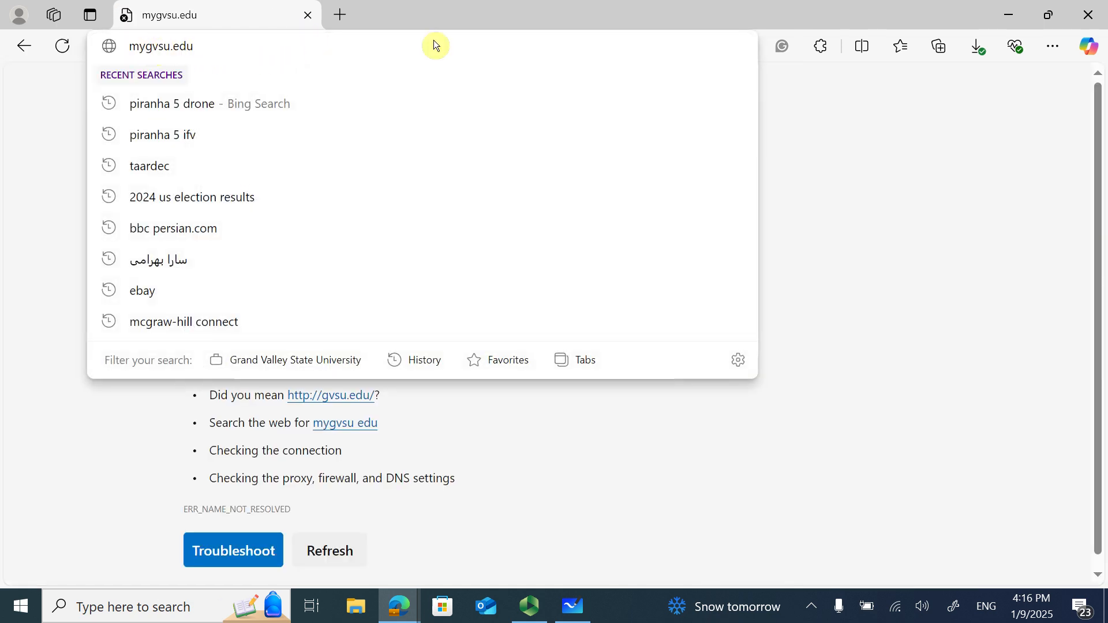
text(.)
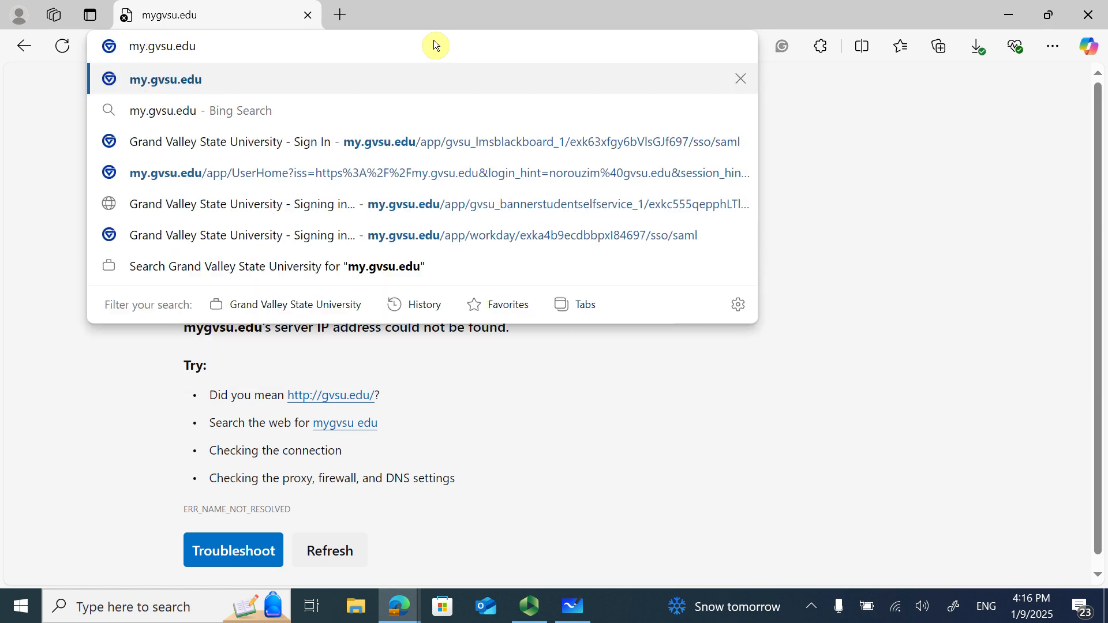
key(Return)
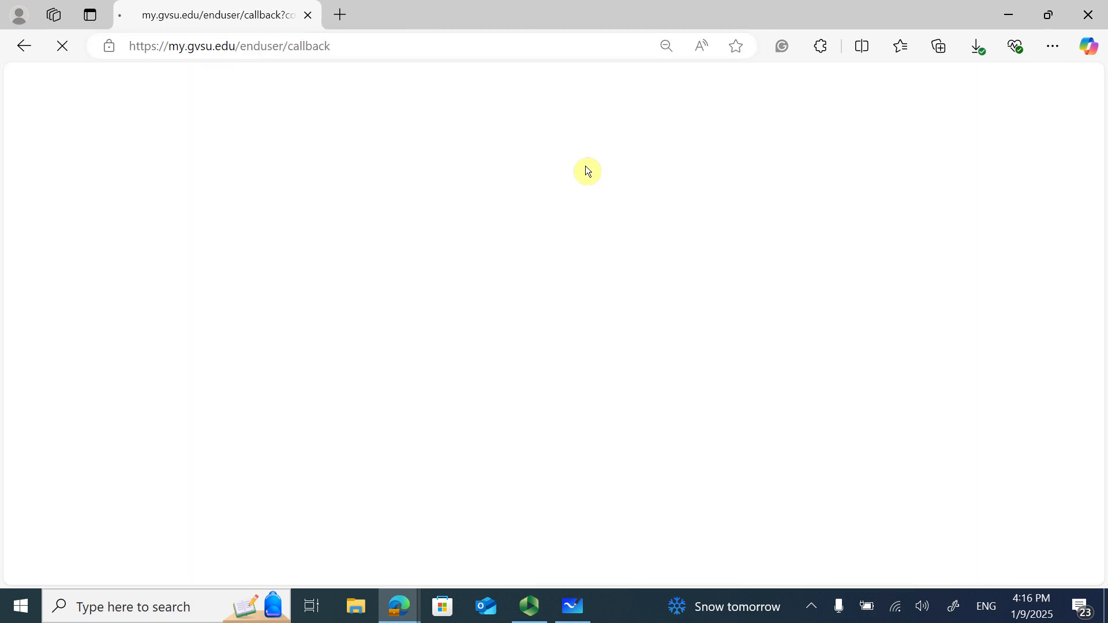
Launch the Engineering 01 Propeller session from the university's apps dashboard
scroll(633, 295, down, 15)
scroll(686, 455, down, 5)
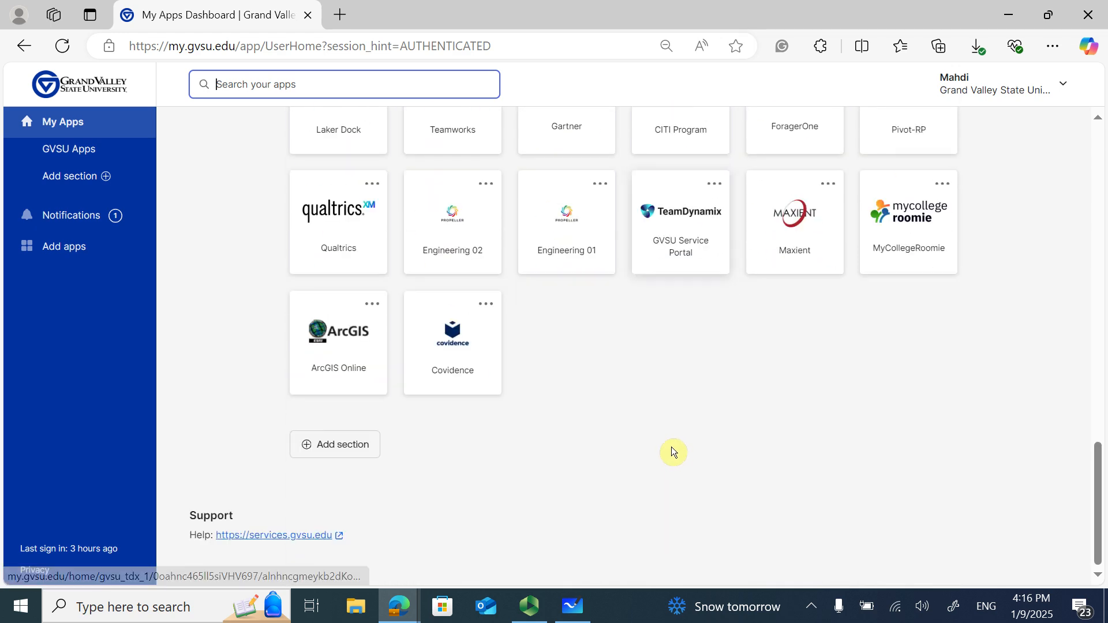
click(556, 196)
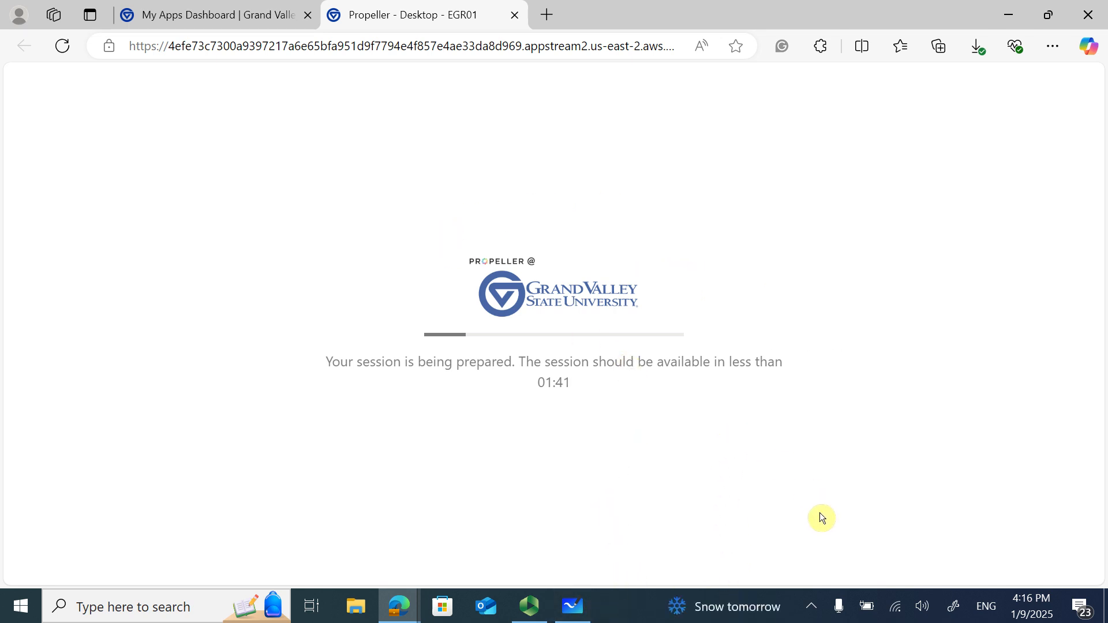
click(812, 607)
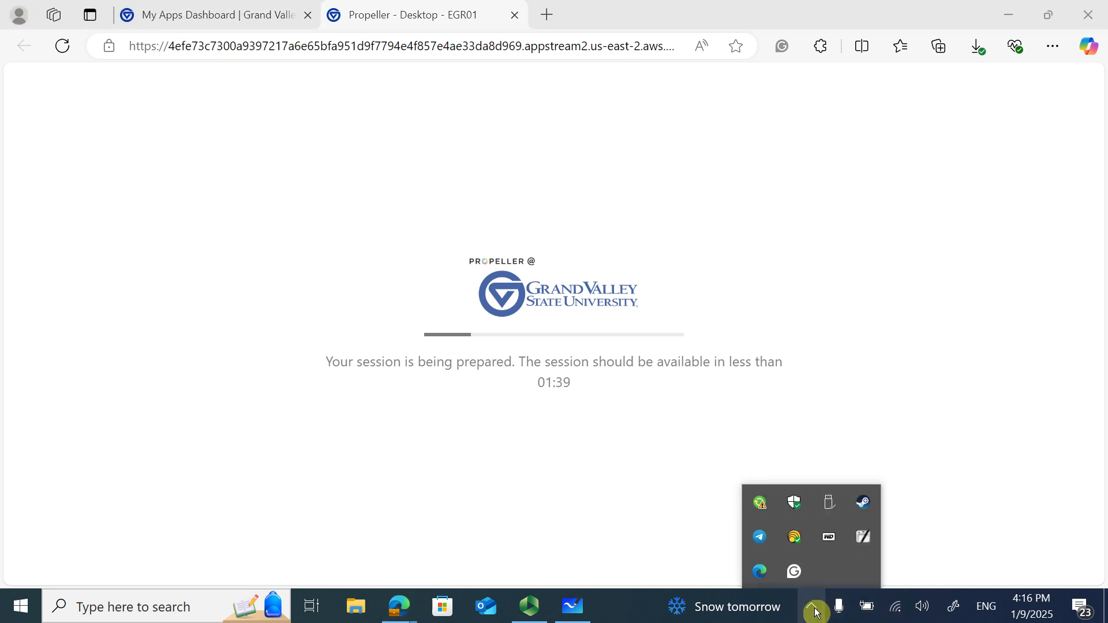
click(1046, 410)
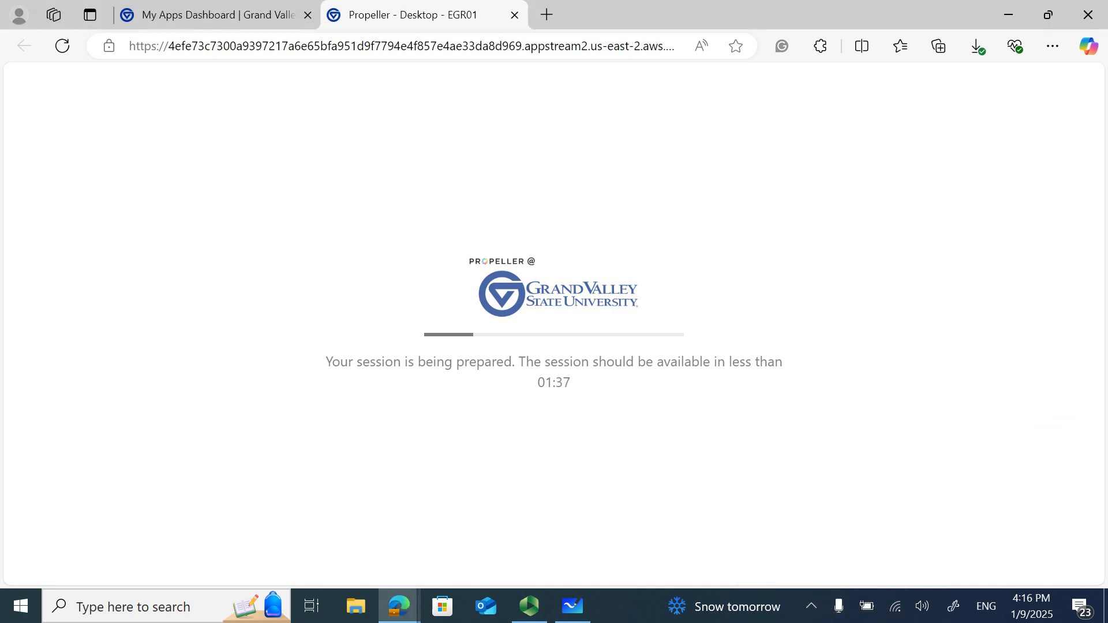
click(546, 15)
drag(562, 17, 1107, 46)
click(811, 607)
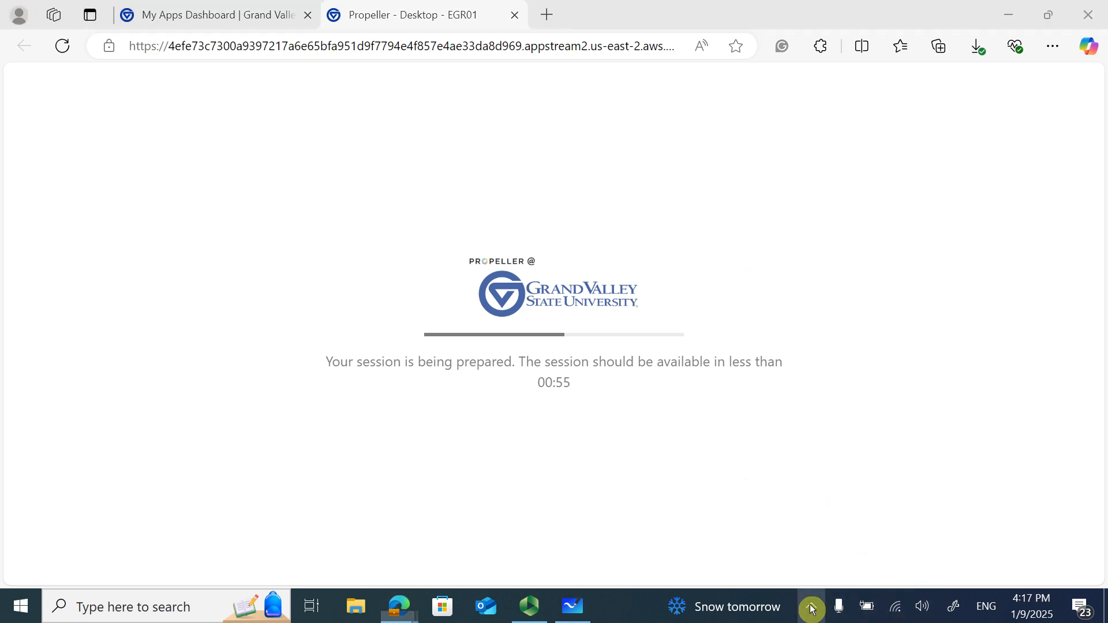
click(811, 606)
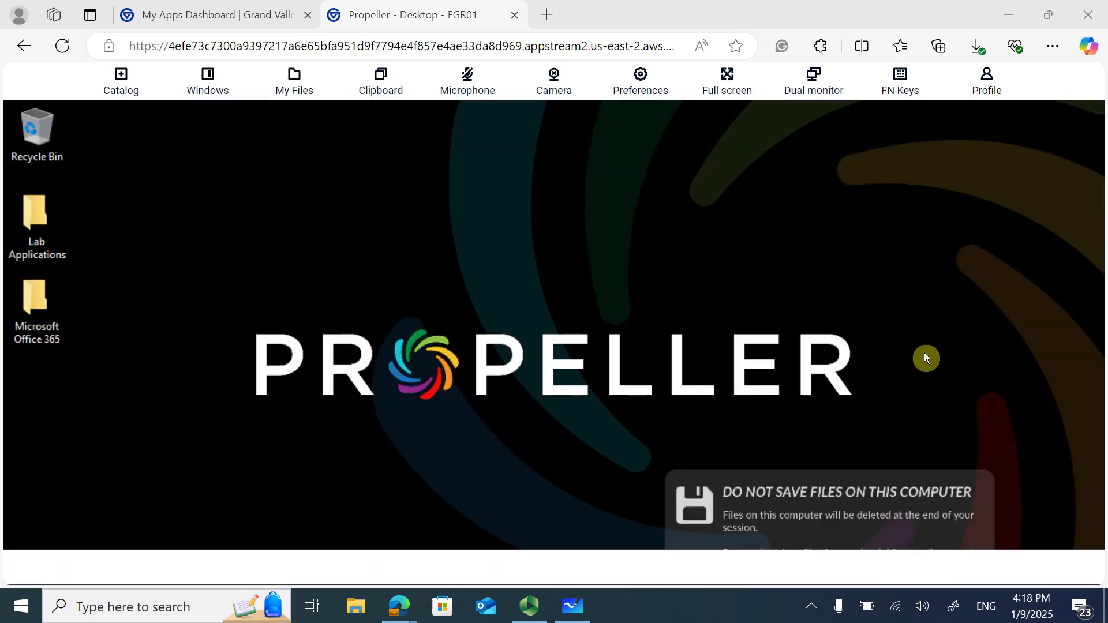
Show the remote desktop in full screen and open the ENGINEERING folder inside Lab Applications in a maximized window
click(726, 97)
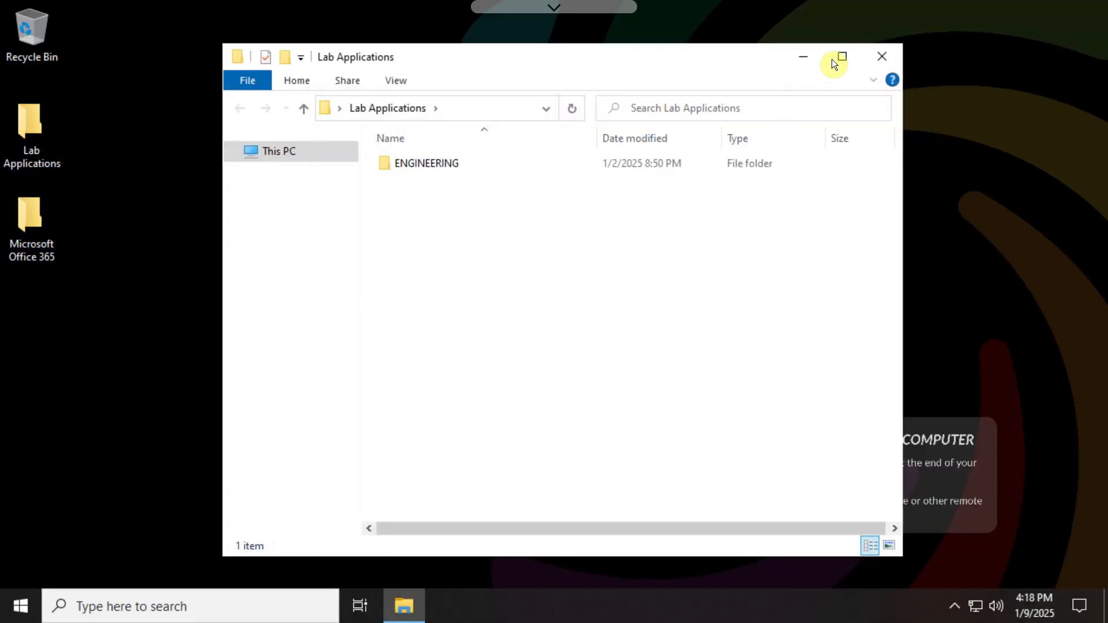
click(840, 54)
double_click(196, 117)
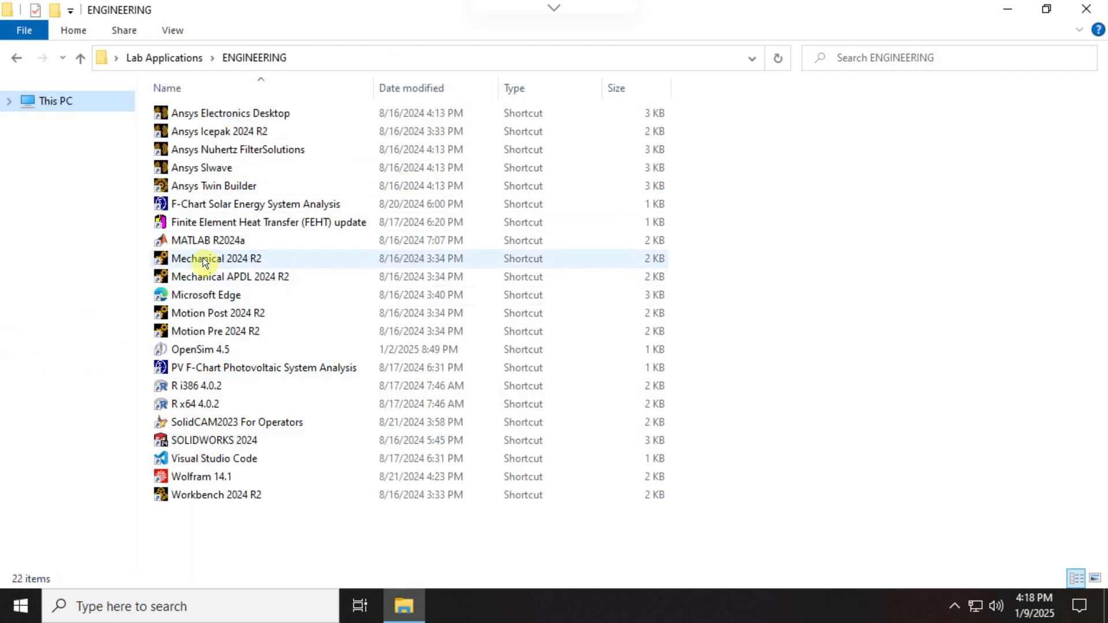
Launch Mechanical APDL 2024 R2, maximize its main window and dismiss the Ansys privacy notice
click(272, 275)
click(1007, 8)
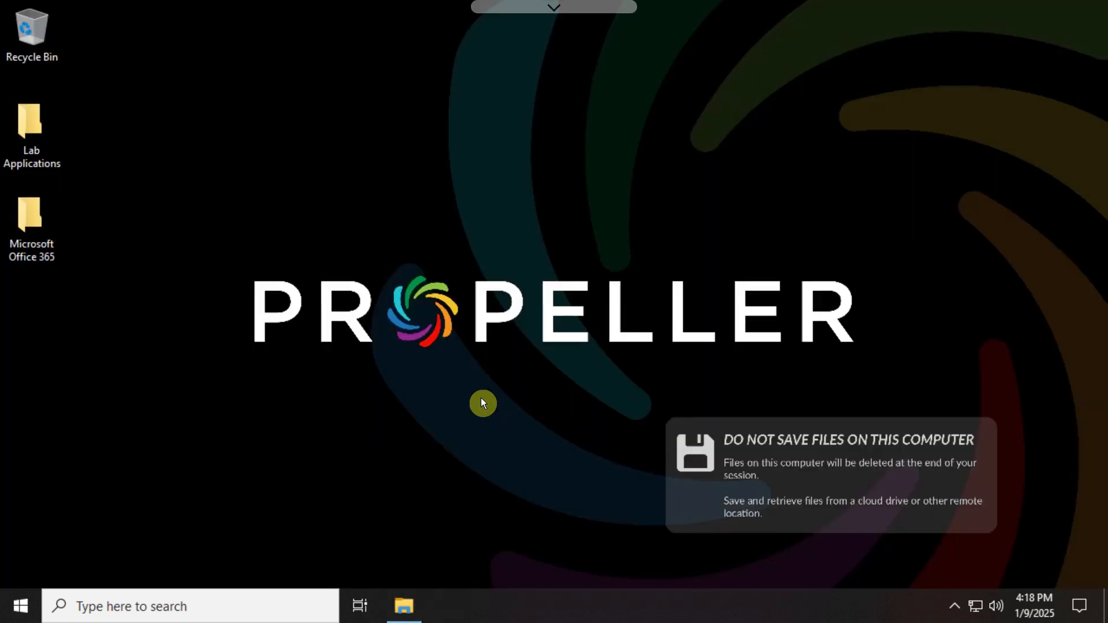
click(669, 373)
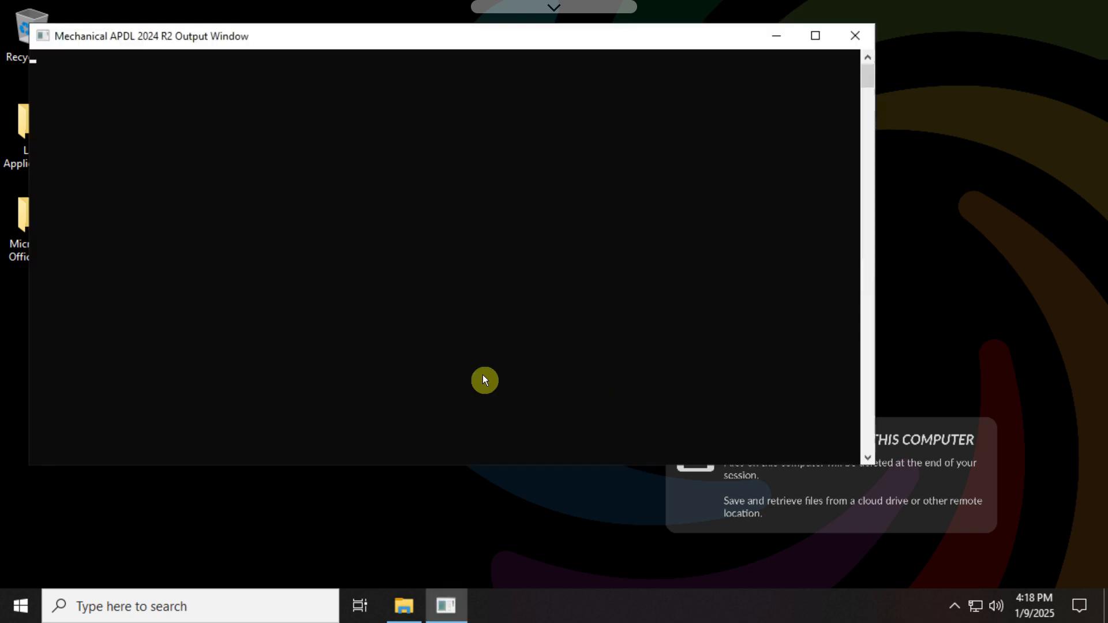
click(812, 38)
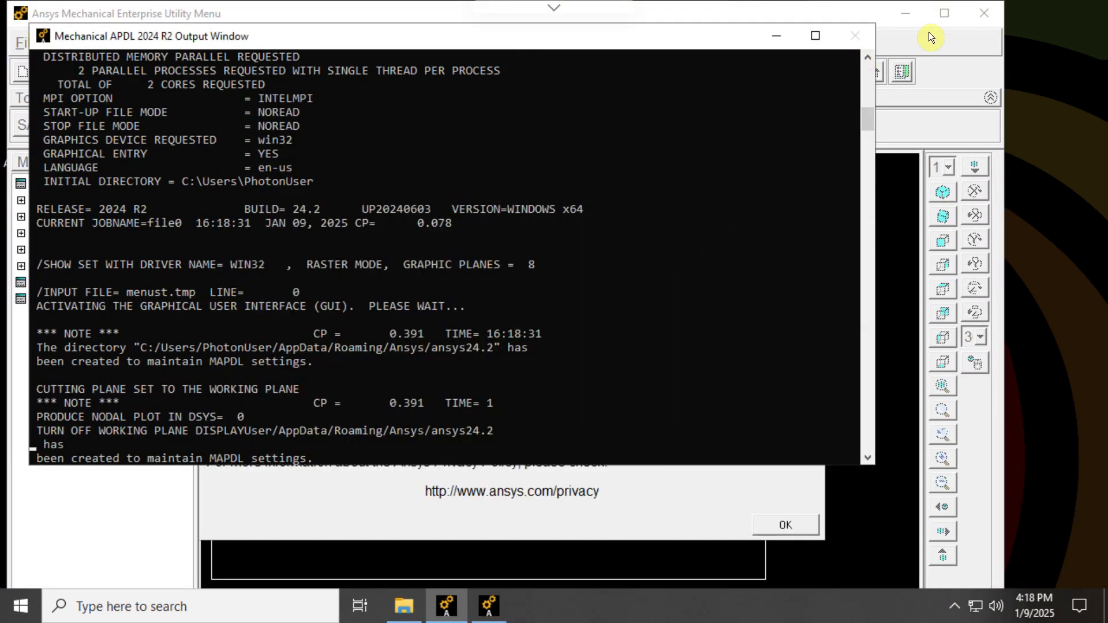
click(937, 17)
click(780, 526)
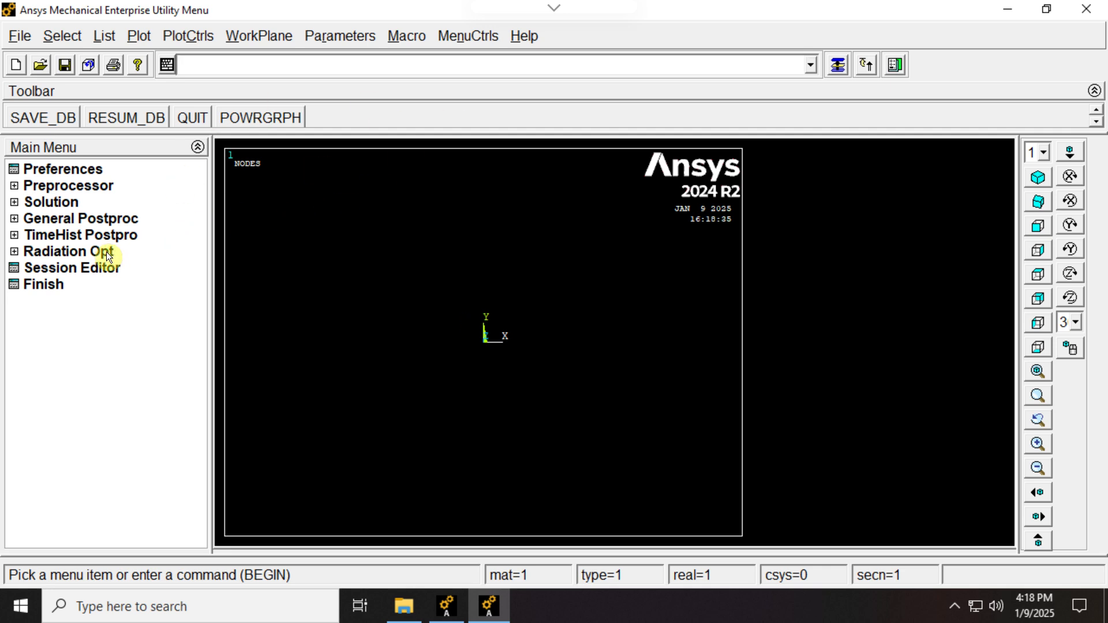
Set the GUI filtering preferences to show only the Structural discipline
click(85, 169)
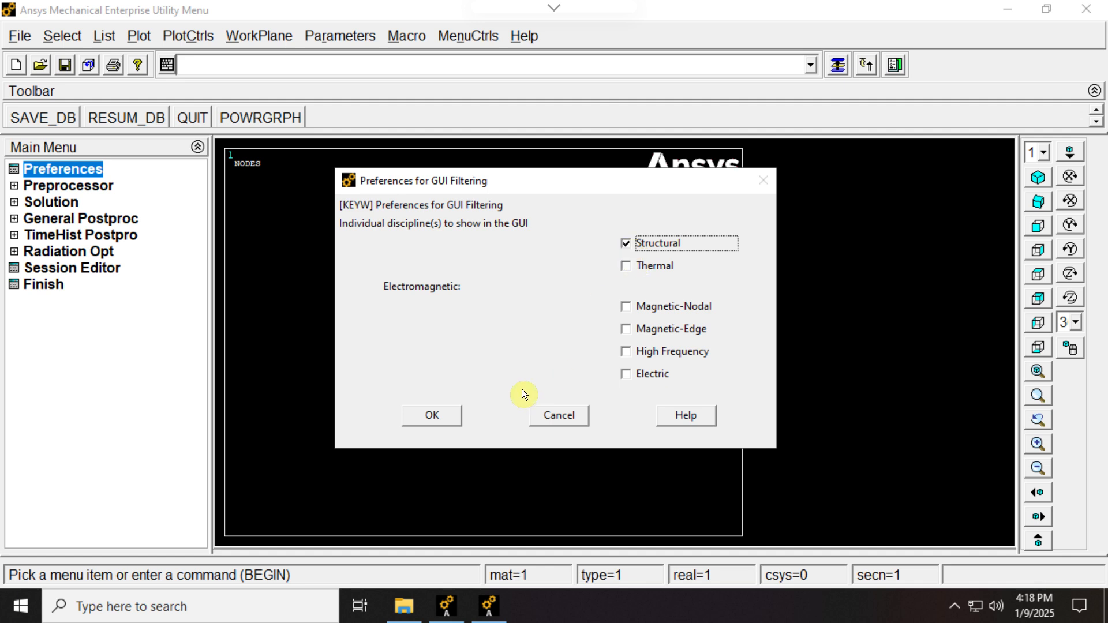
click(432, 415)
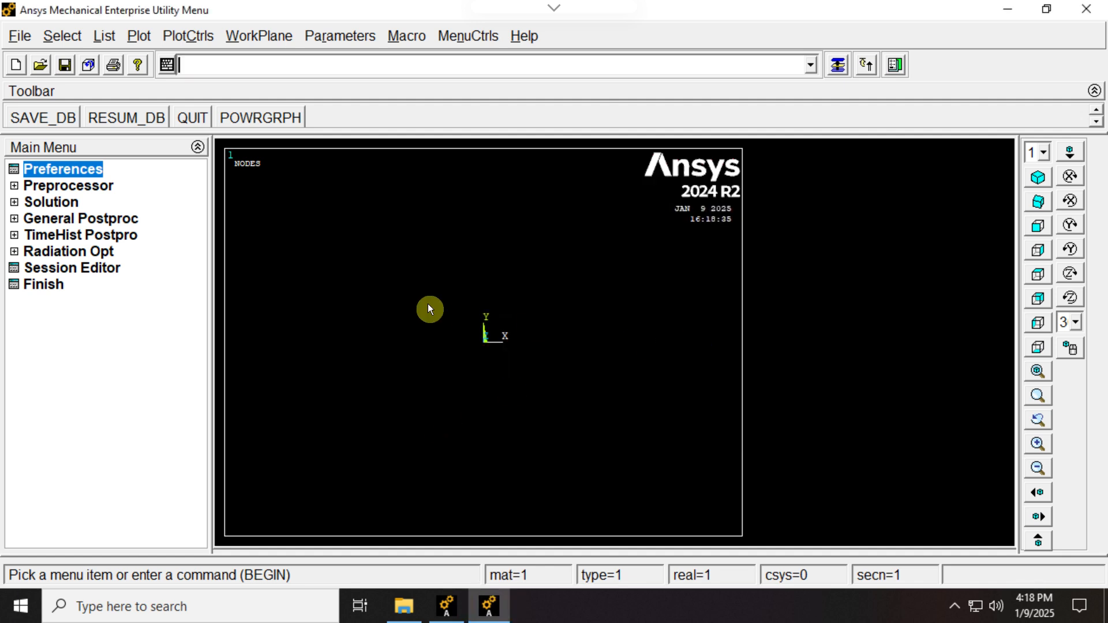
Start adding an element type in the preprocessor so the library of structural element types is shown
click(15, 186)
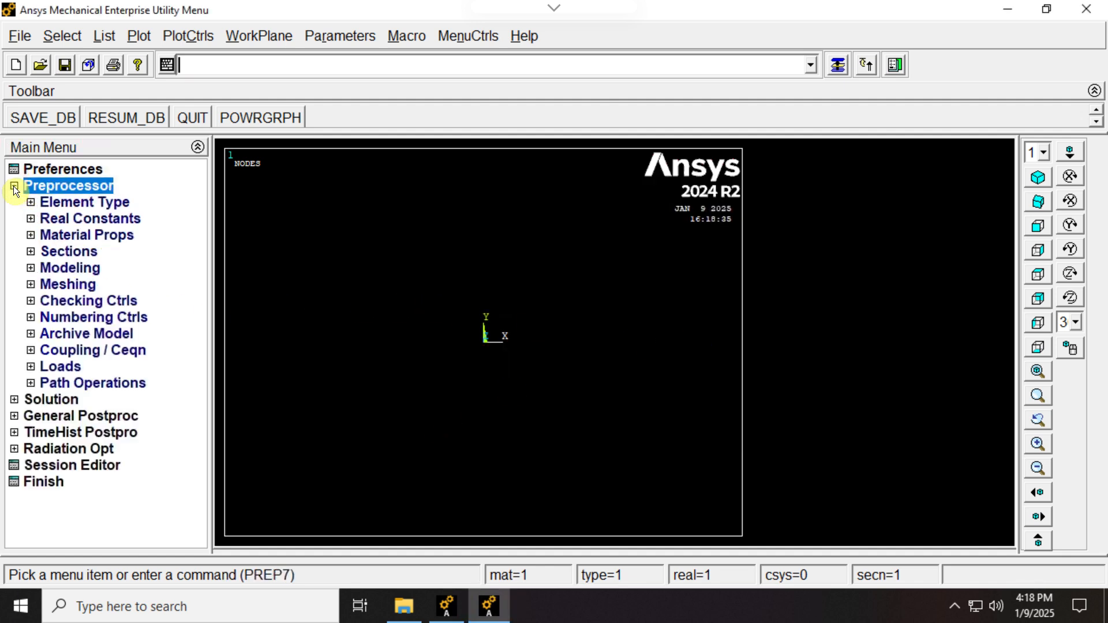
click(30, 201)
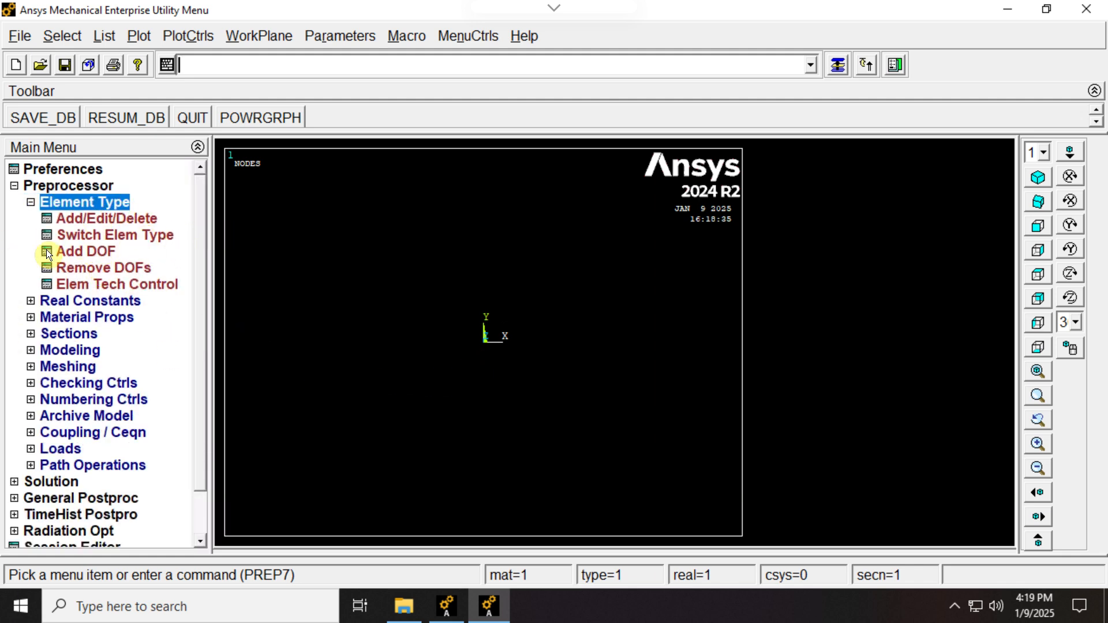
click(73, 218)
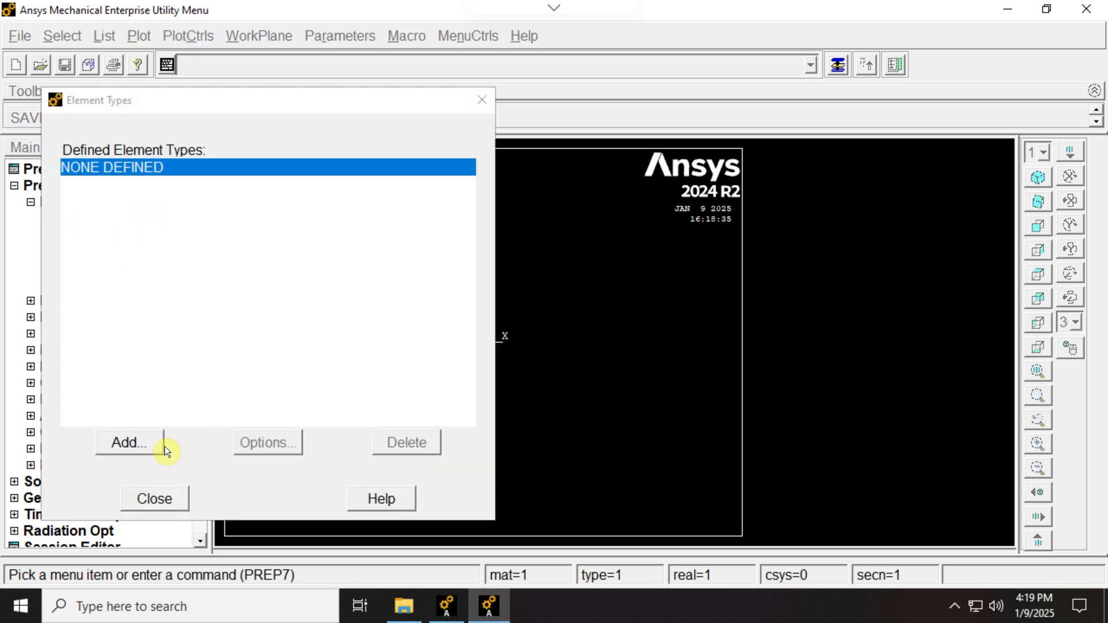
click(140, 452)
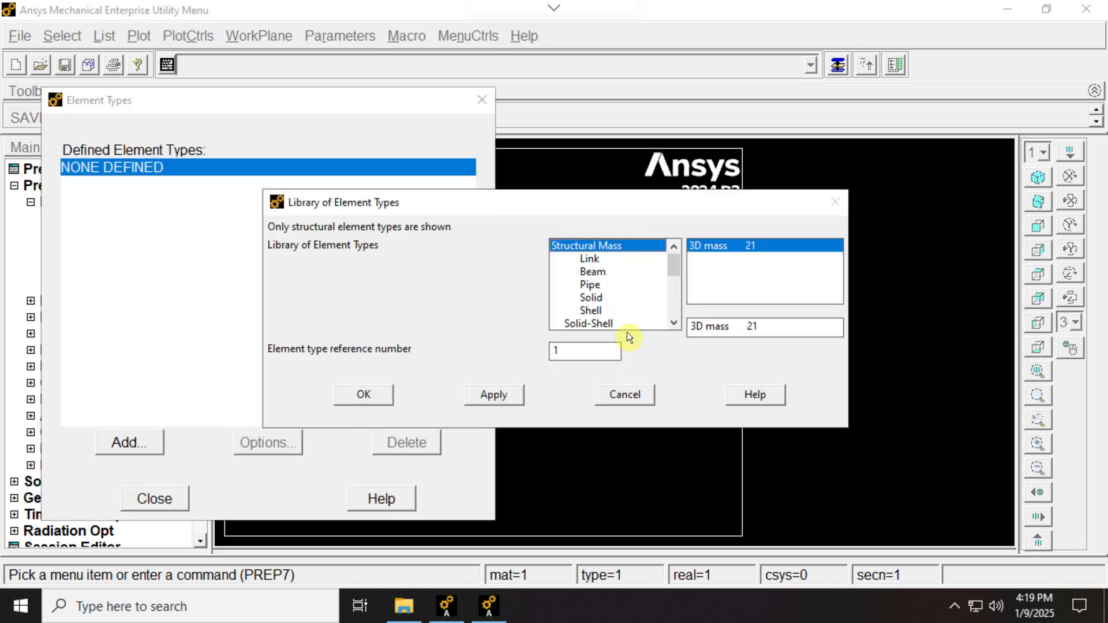
Examine the element families in the library, including Link, Beam, Pipe, Solid, Shell and Solid-Shell
click(581, 259)
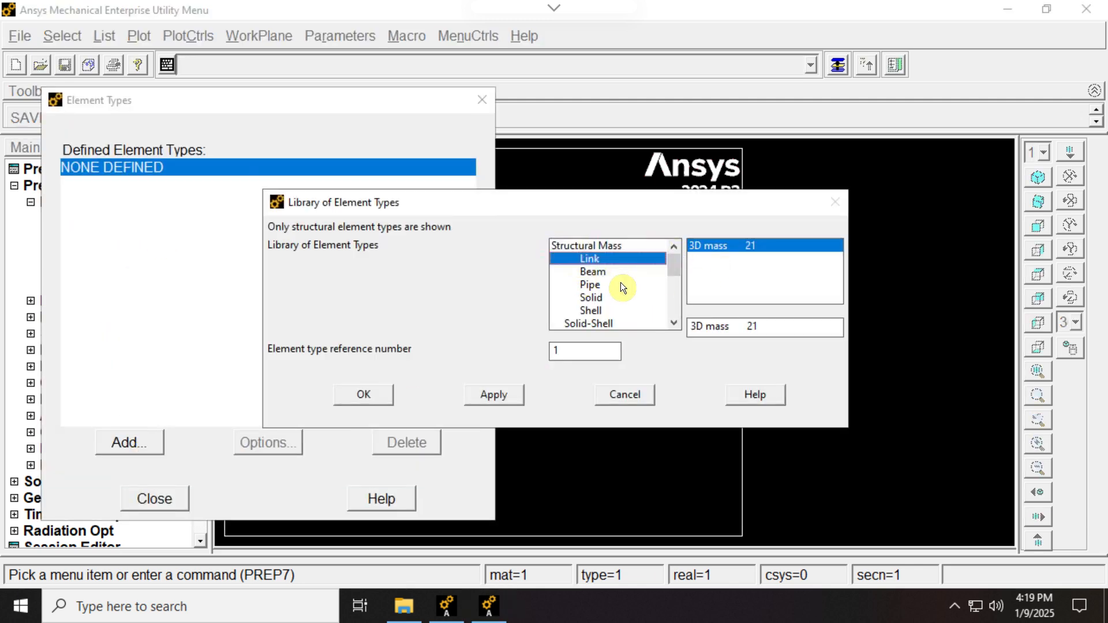
click(586, 272)
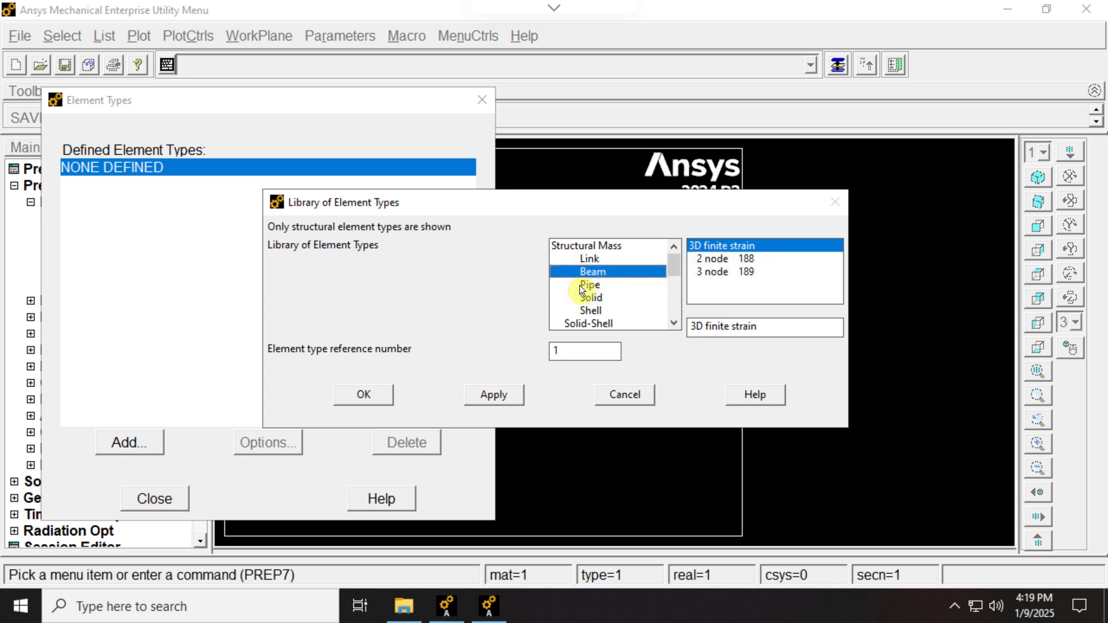
click(580, 285)
click(585, 298)
click(584, 310)
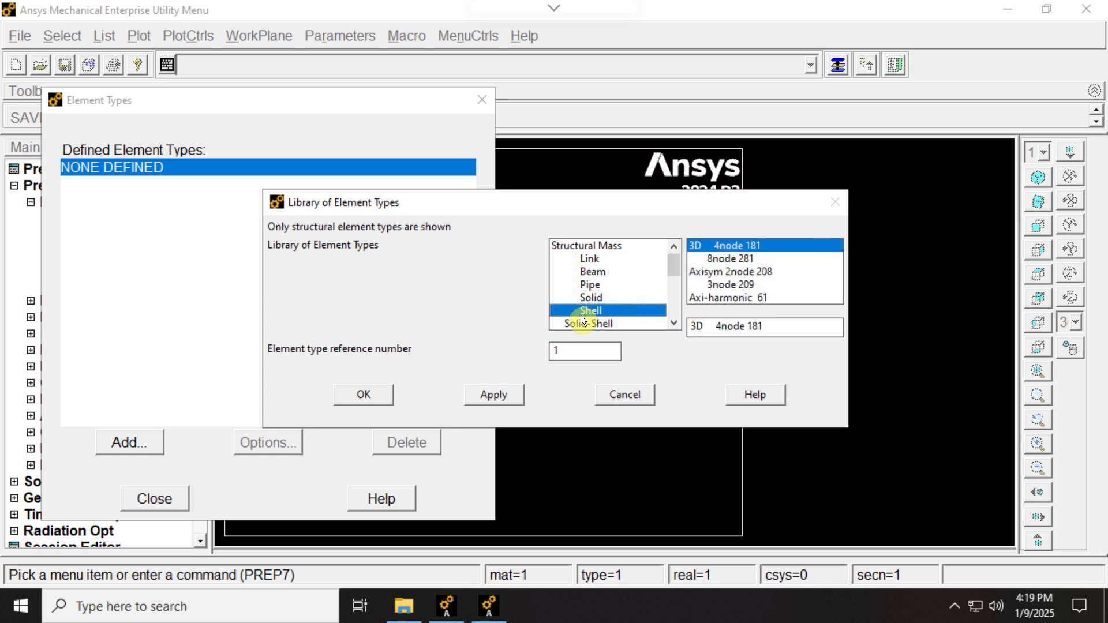
click(593, 319)
scroll(635, 296, down, 2)
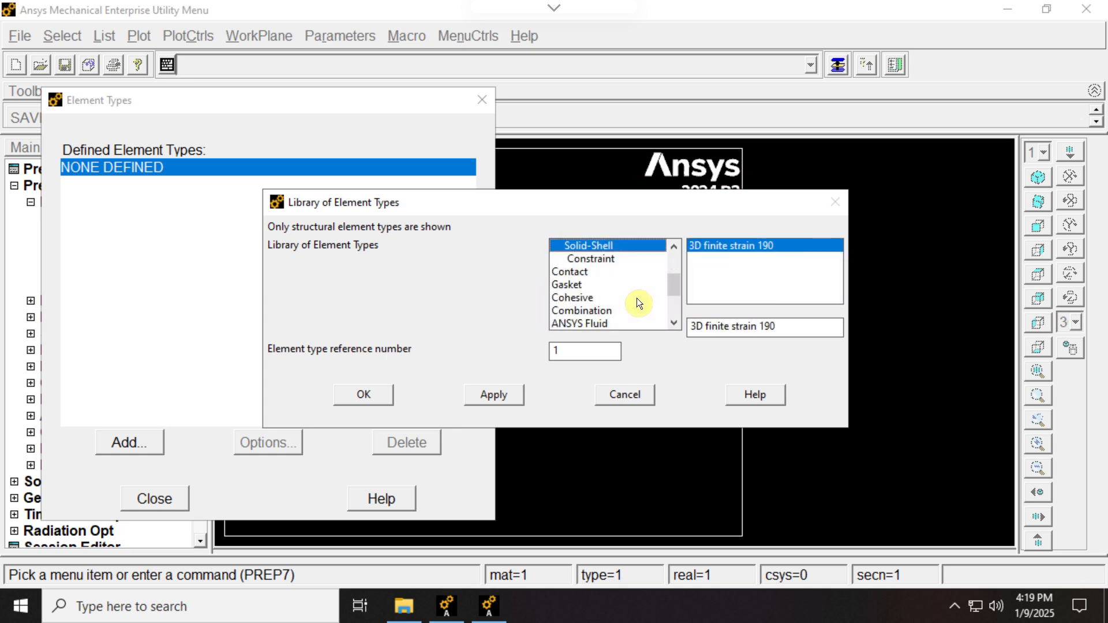
scroll(622, 281, down, 2)
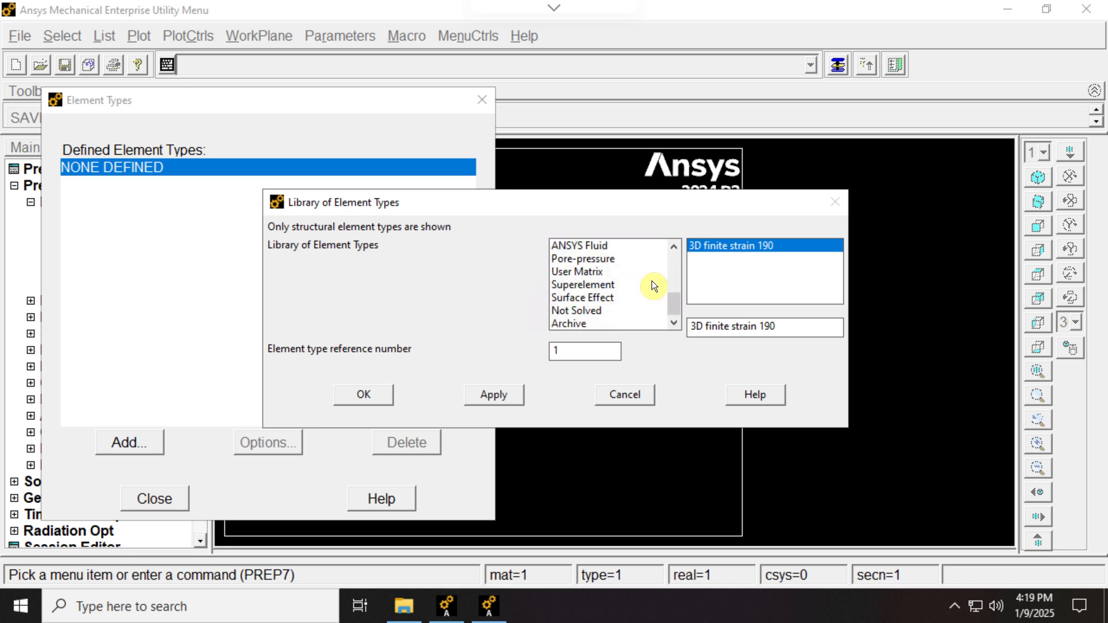
scroll(655, 288, up, 4)
Add the Link element 3D finit stn 180 as element type 1 and close the element type definitions
click(589, 258)
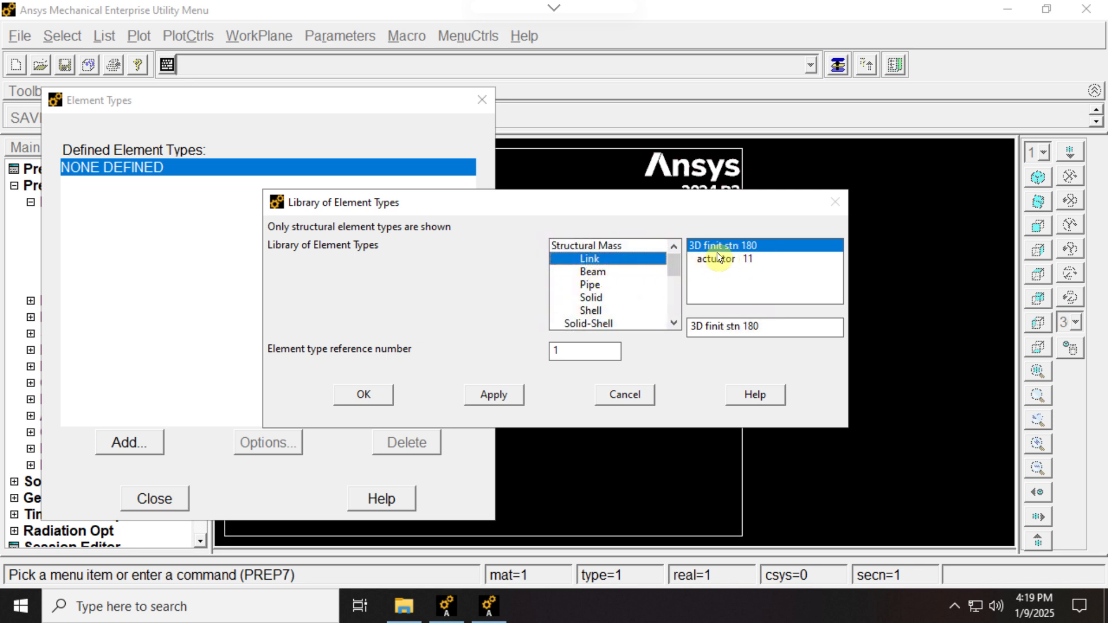
click(375, 389)
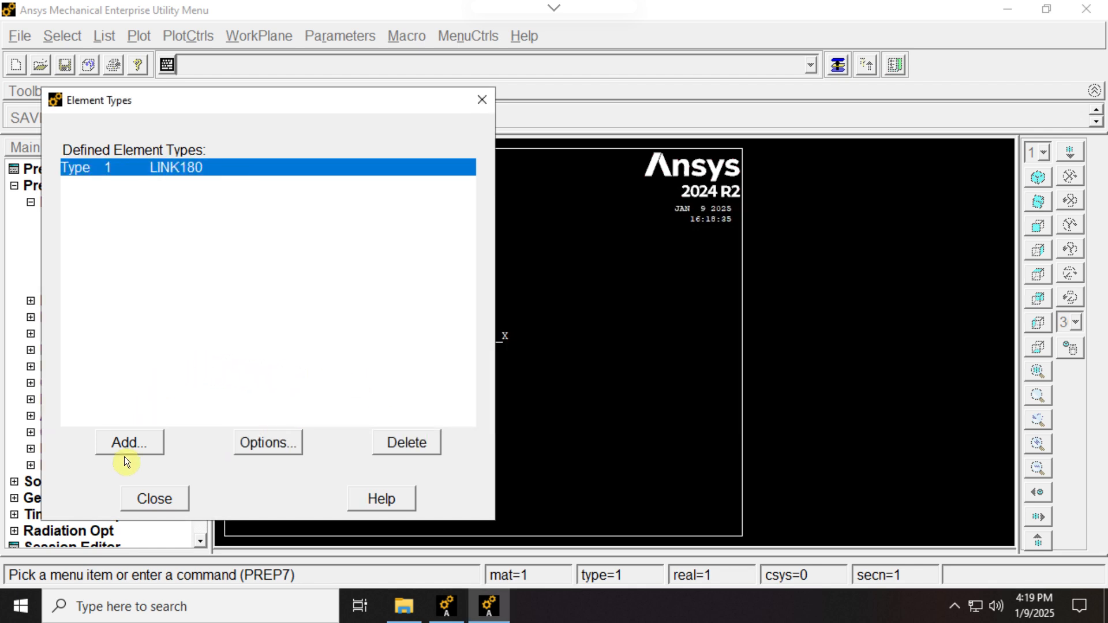
click(155, 497)
click(98, 219)
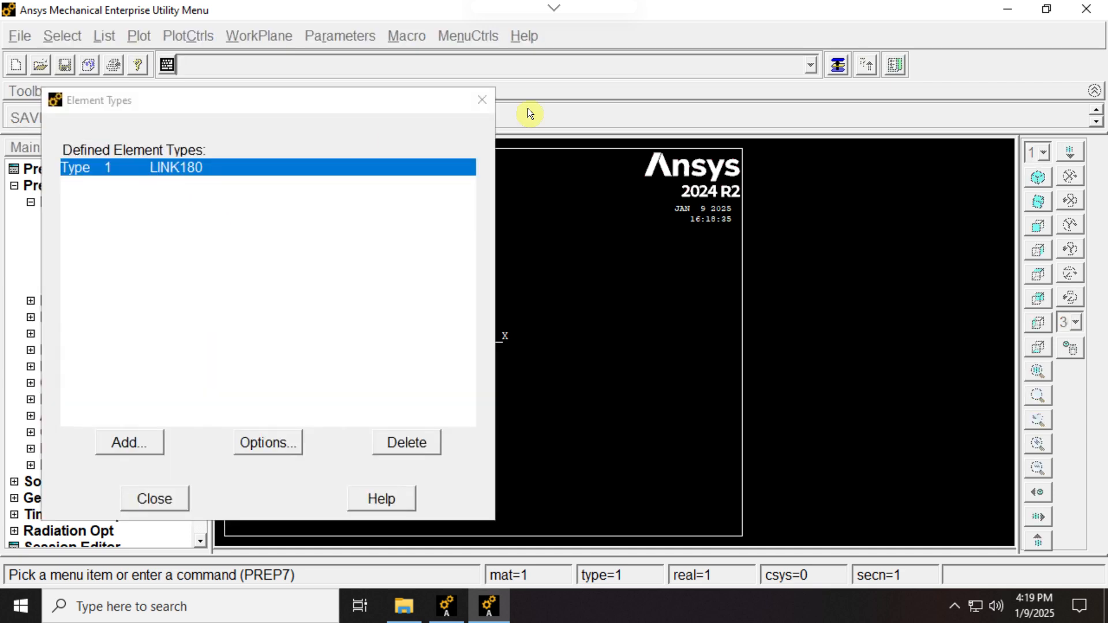
click(482, 102)
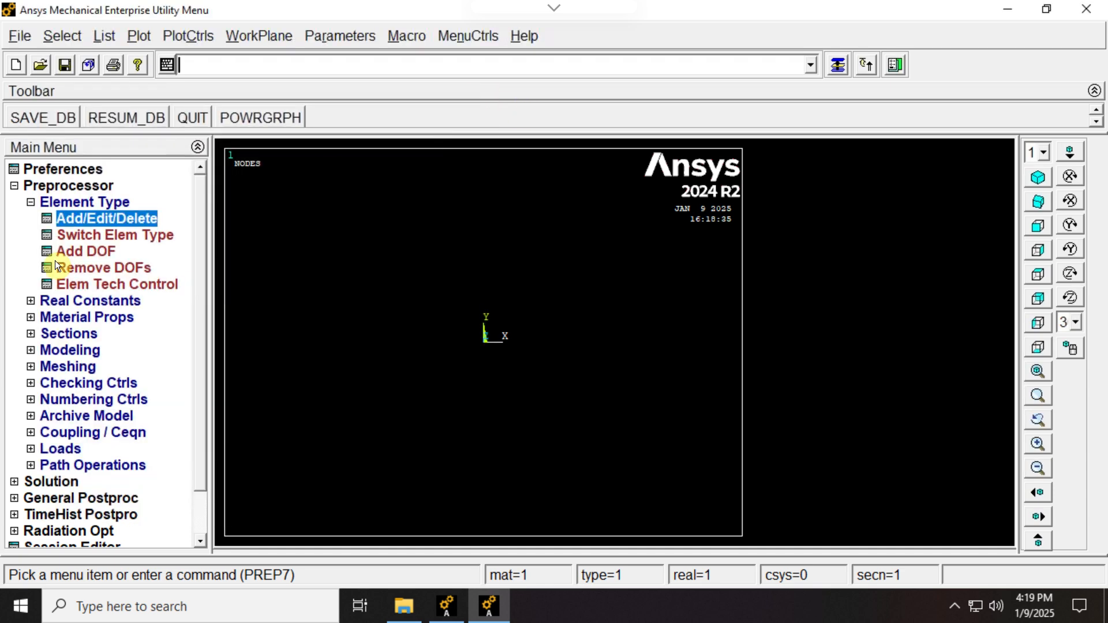
click(30, 203)
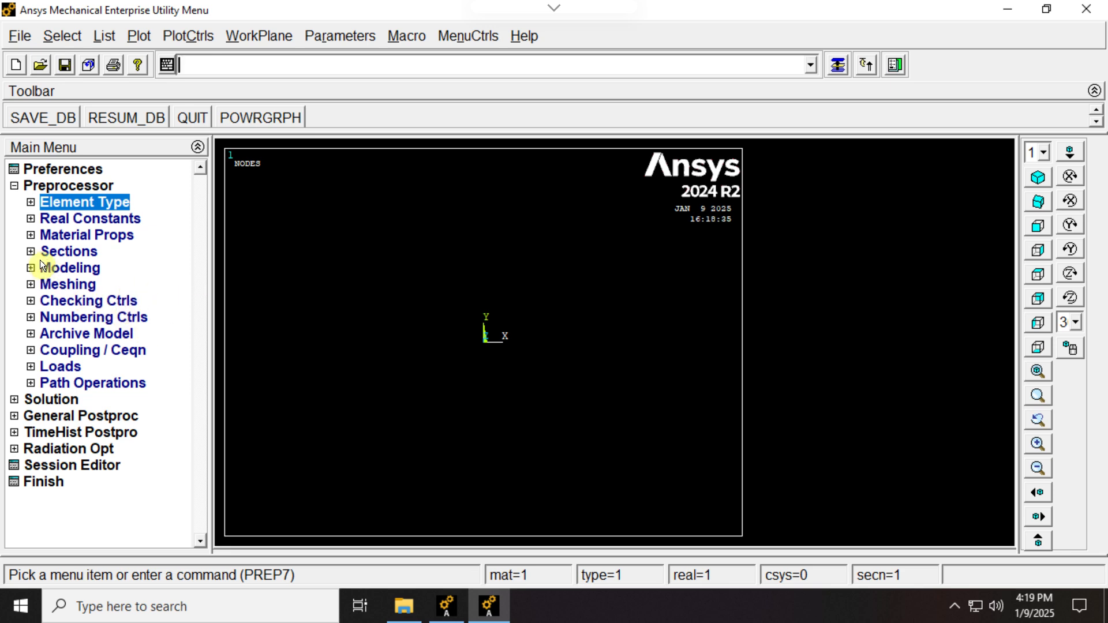
Start a structural linear elastic isotropic model for material number 1
click(28, 234)
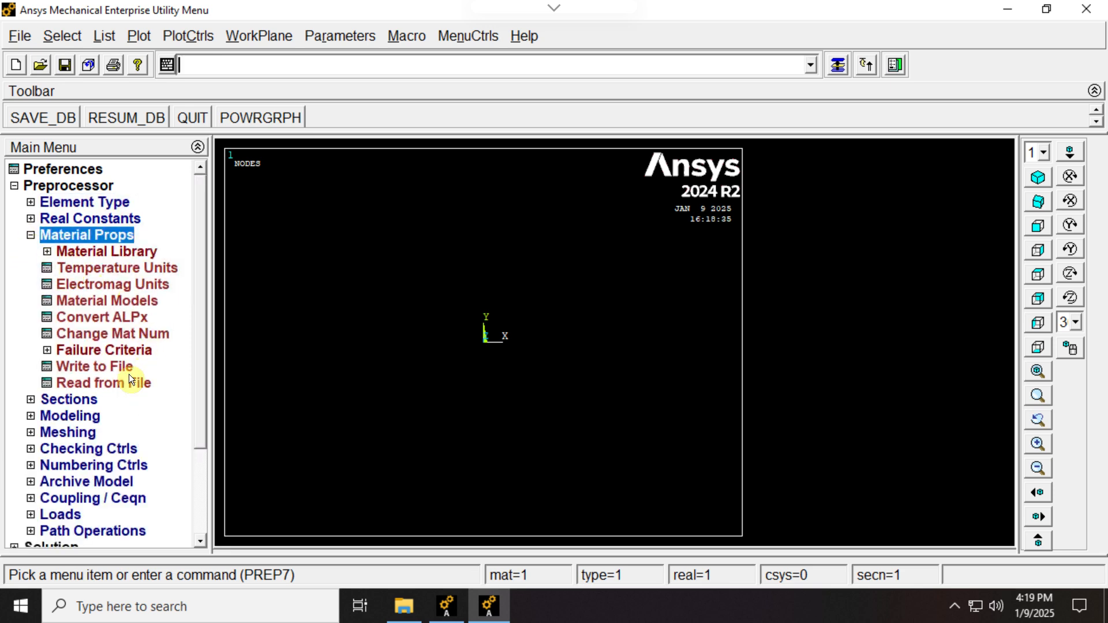
double_click(75, 301)
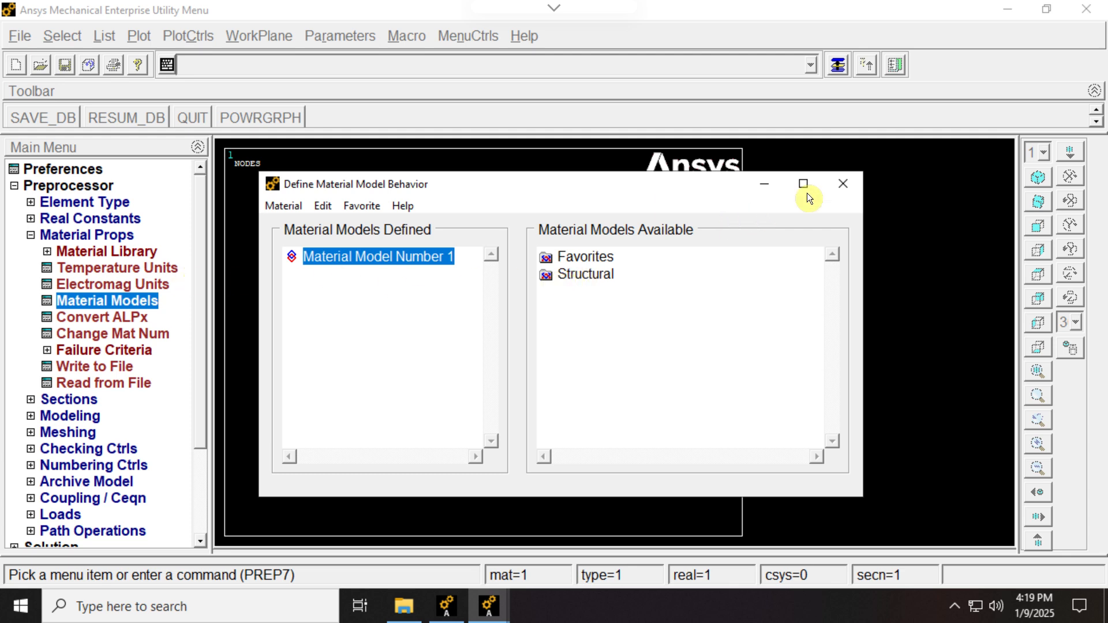
click(843, 184)
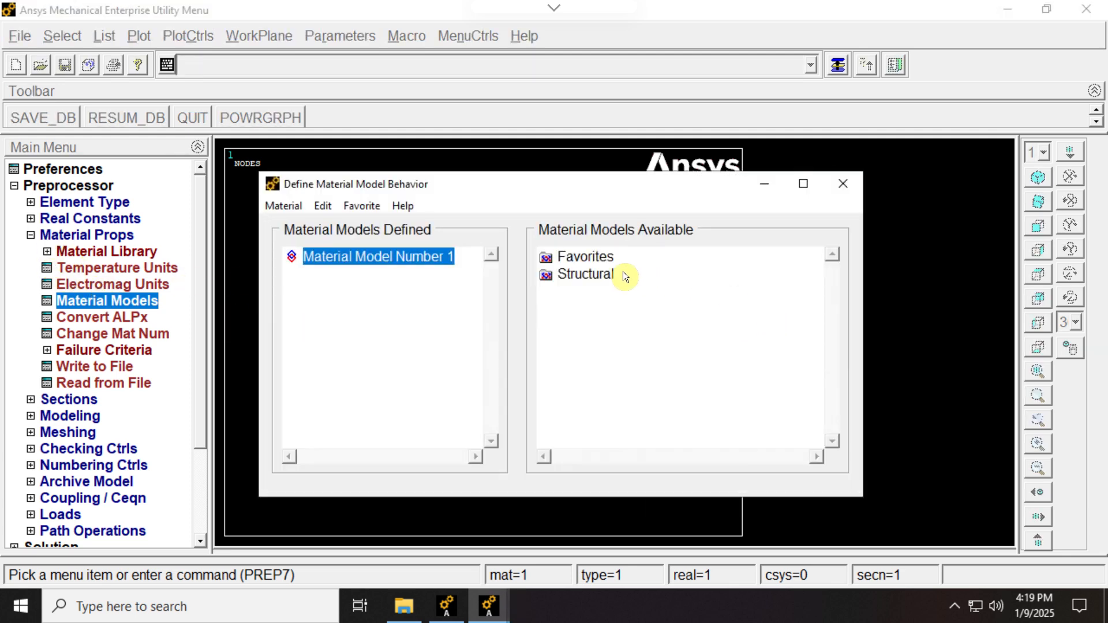
double_click(595, 273)
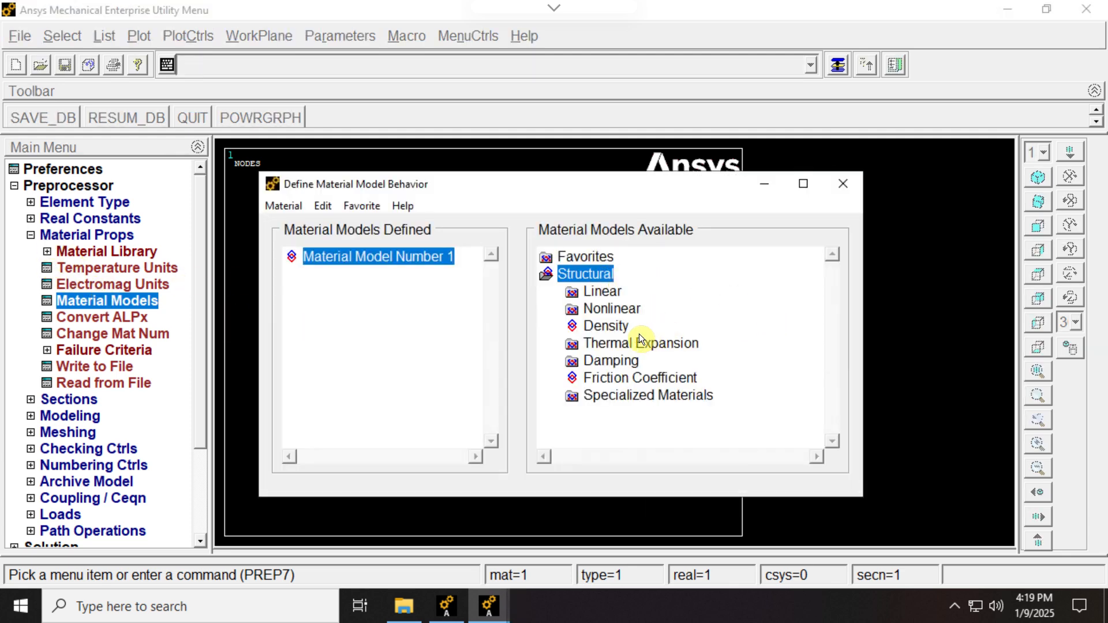
double_click(596, 288)
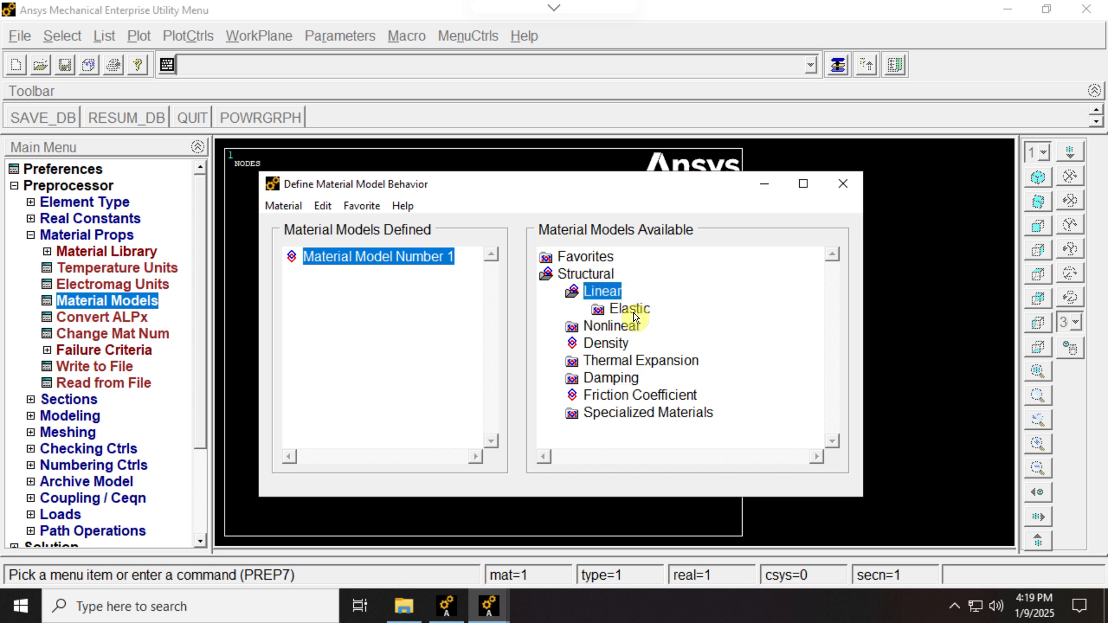
double_click(631, 309)
double_click(641, 326)
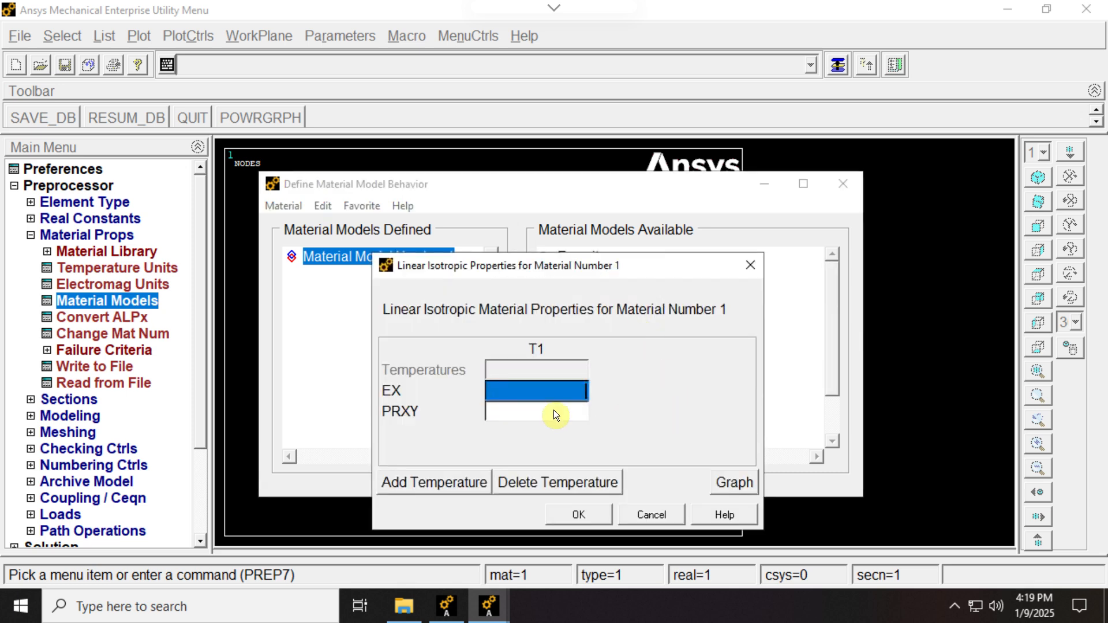
Set material 1's EX to 10000000 and PRXY to 0, and close the material model definition
drag(553, 272, 541, 148)
click(541, 285)
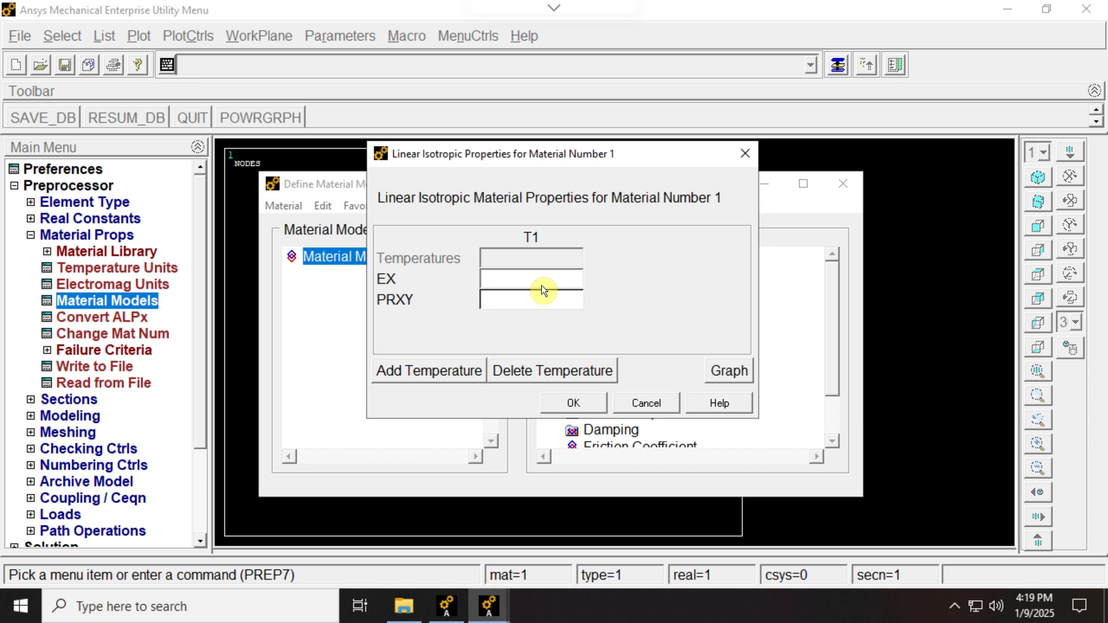
text(10000000)
key(Tab)
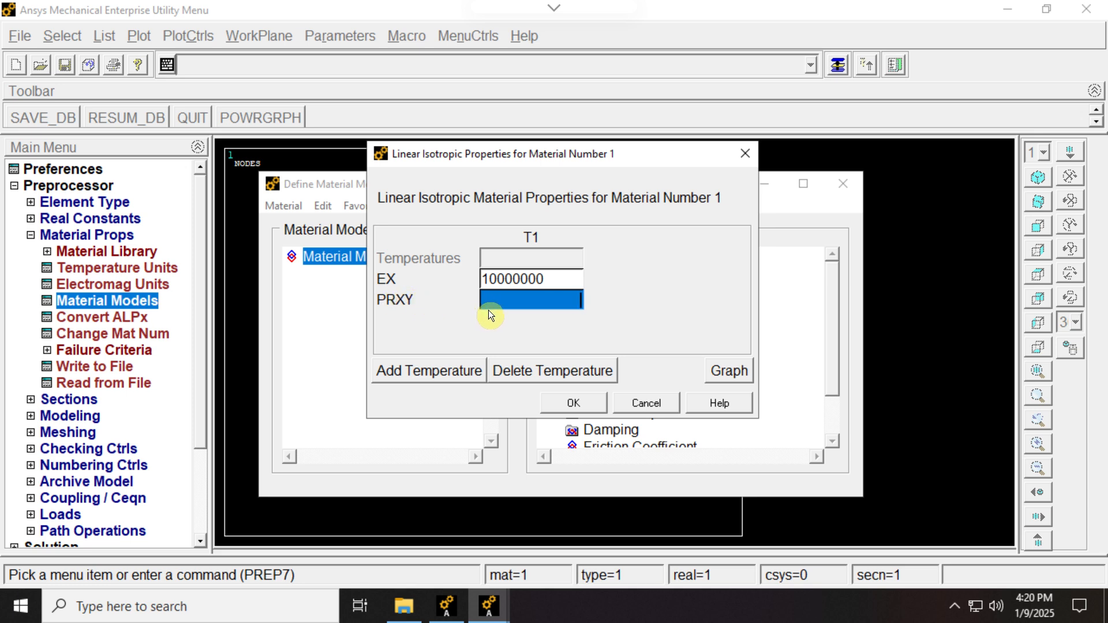
text(0)
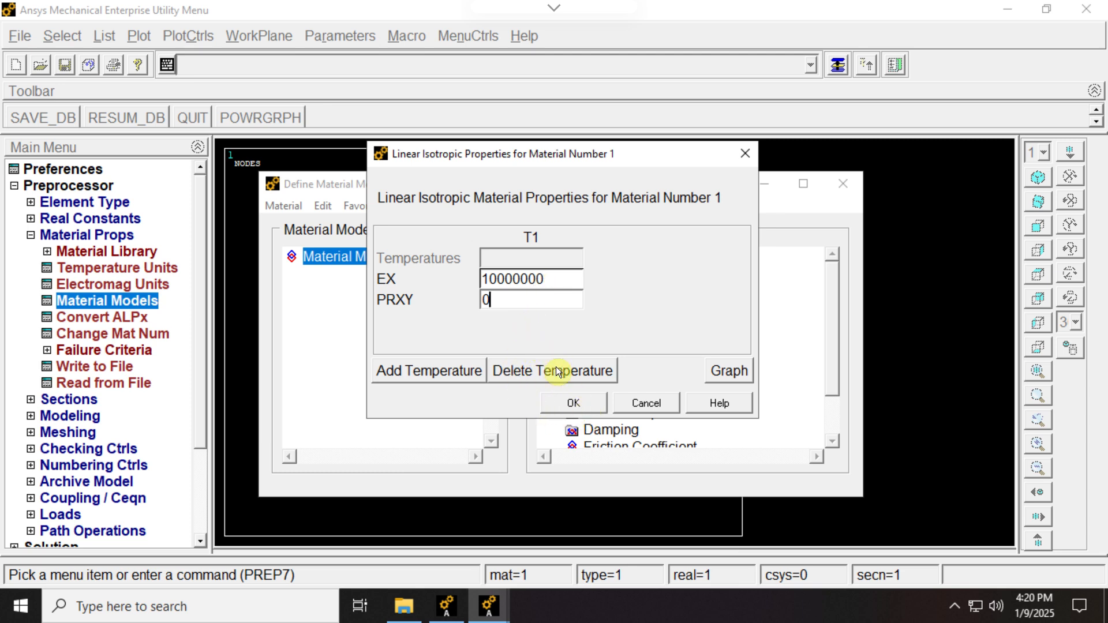
click(576, 408)
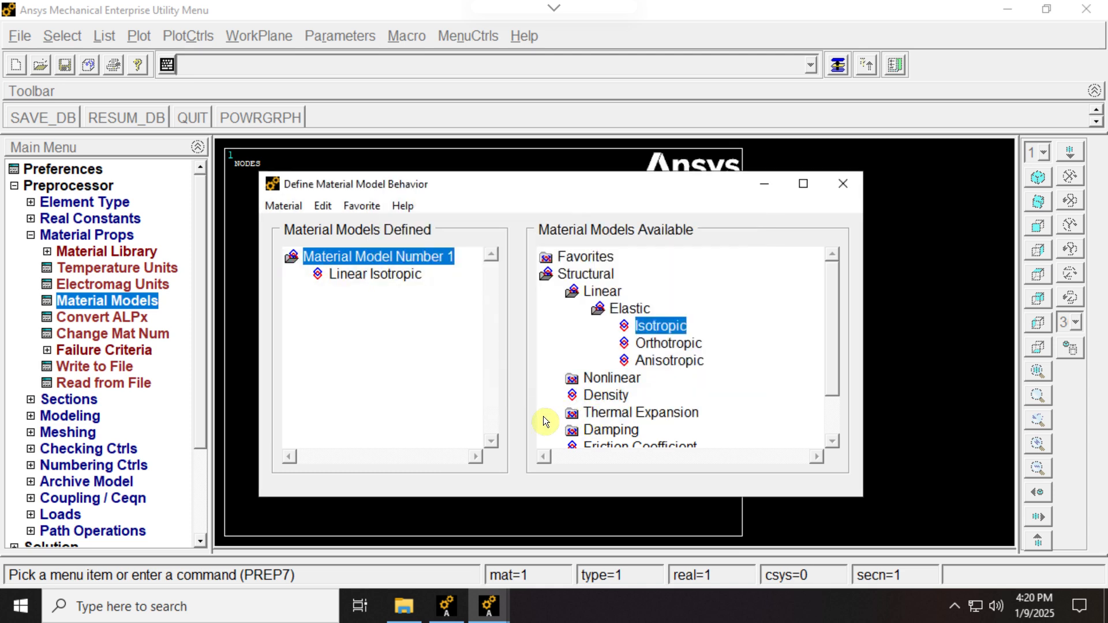
click(843, 184)
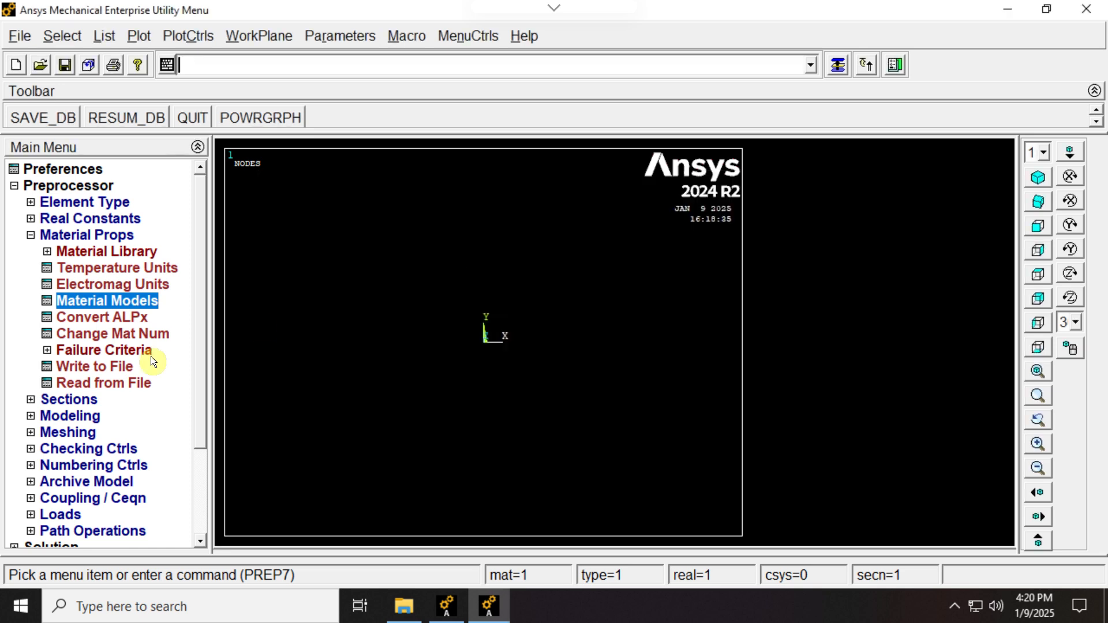
click(31, 235)
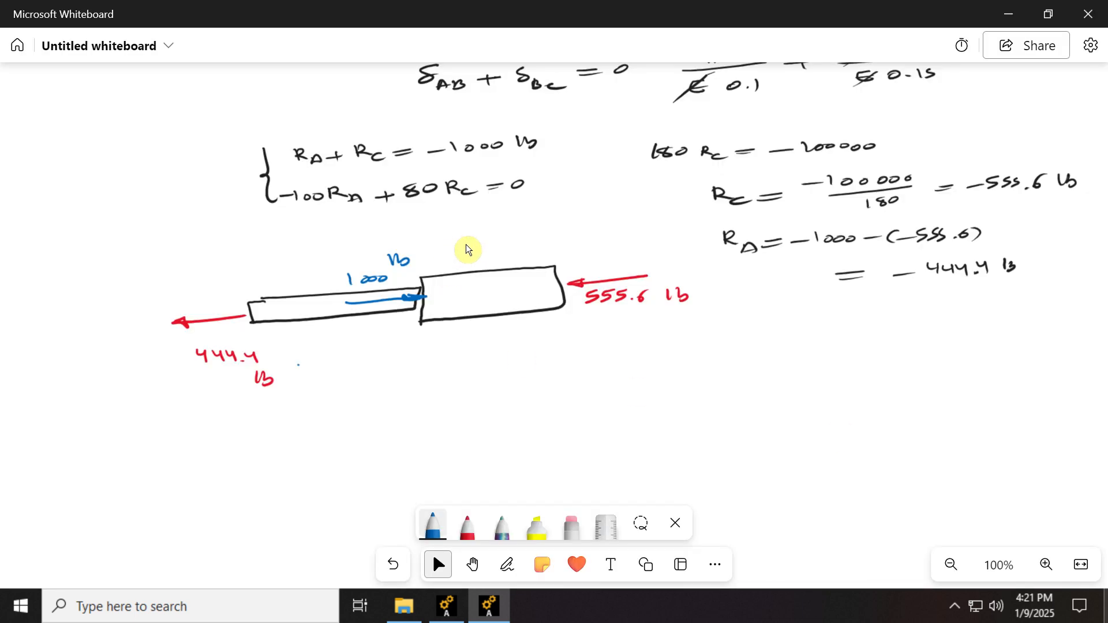
Examine the bar sketch's areas, lengths and elastic modulus on the whiteboard and switch back to Mechanical APDL
scroll(461, 250, up, 1)
scroll(301, 215, down, 1)
scroll(312, 207, down, 1)
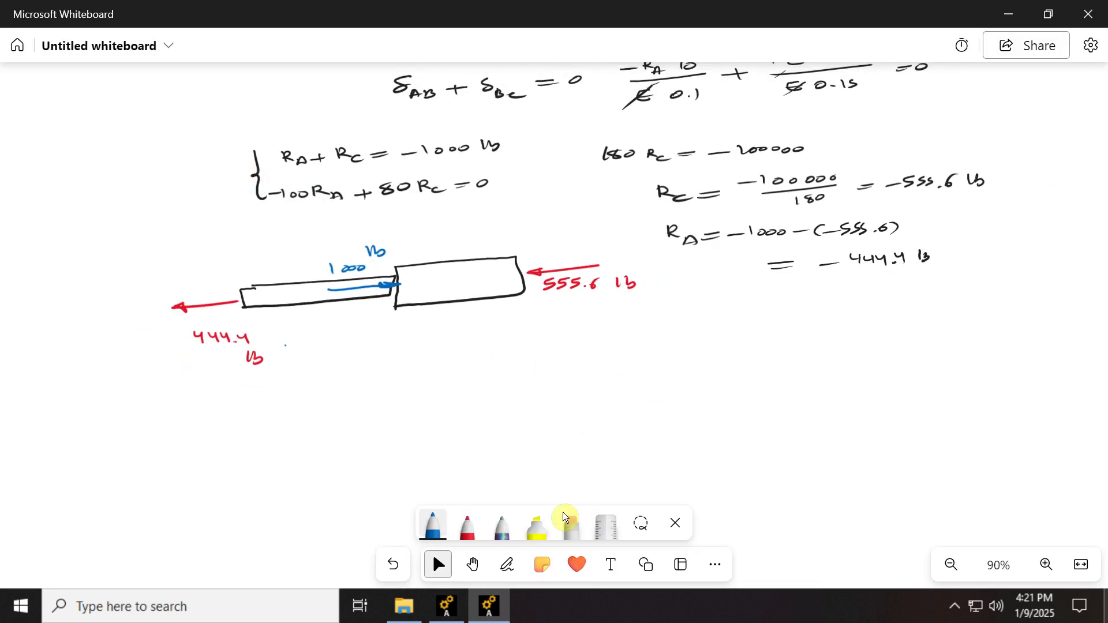
click(480, 555)
drag(139, 192, 212, 490)
drag(199, 324, 162, 394)
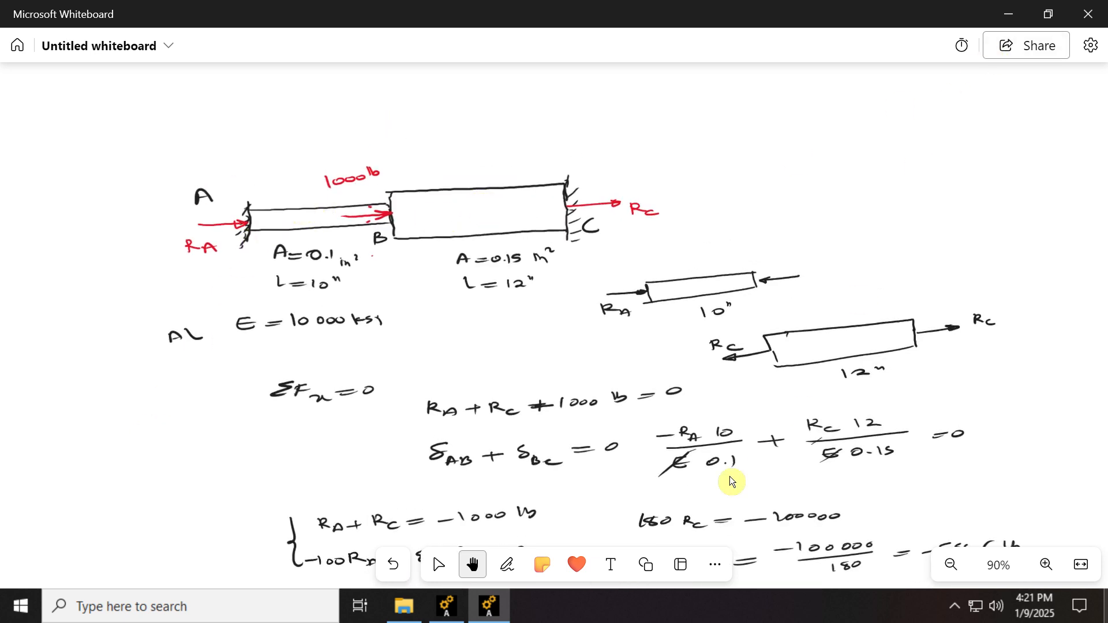
click(503, 604)
click(504, 604)
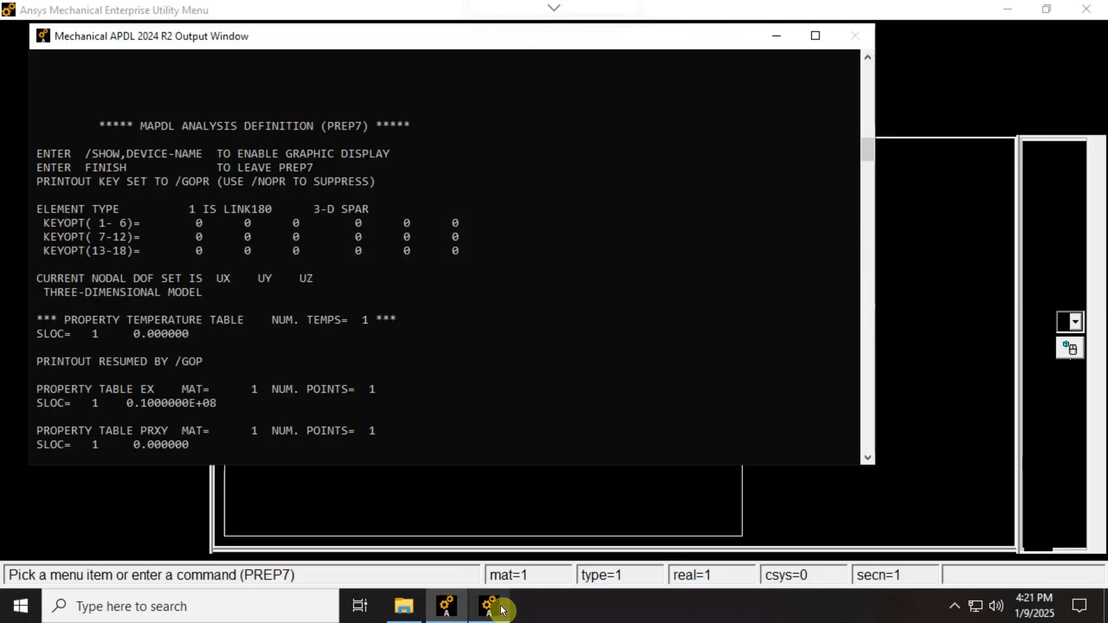
Add link section ID 1 with the name 1 and a link area of 0.1
click(772, 35)
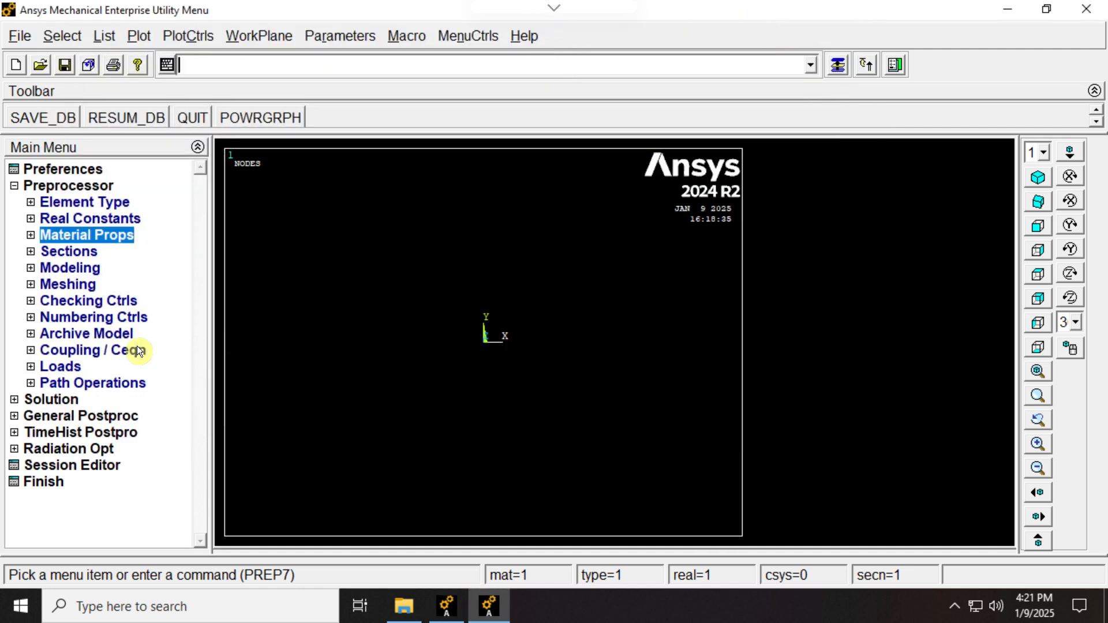
click(554, 29)
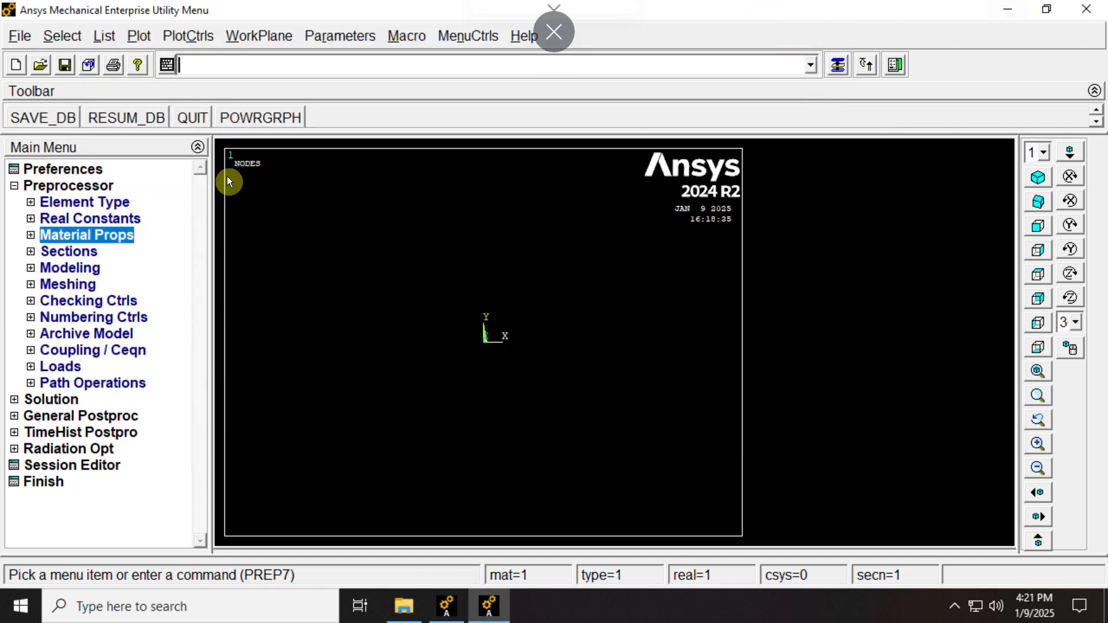
click(31, 251)
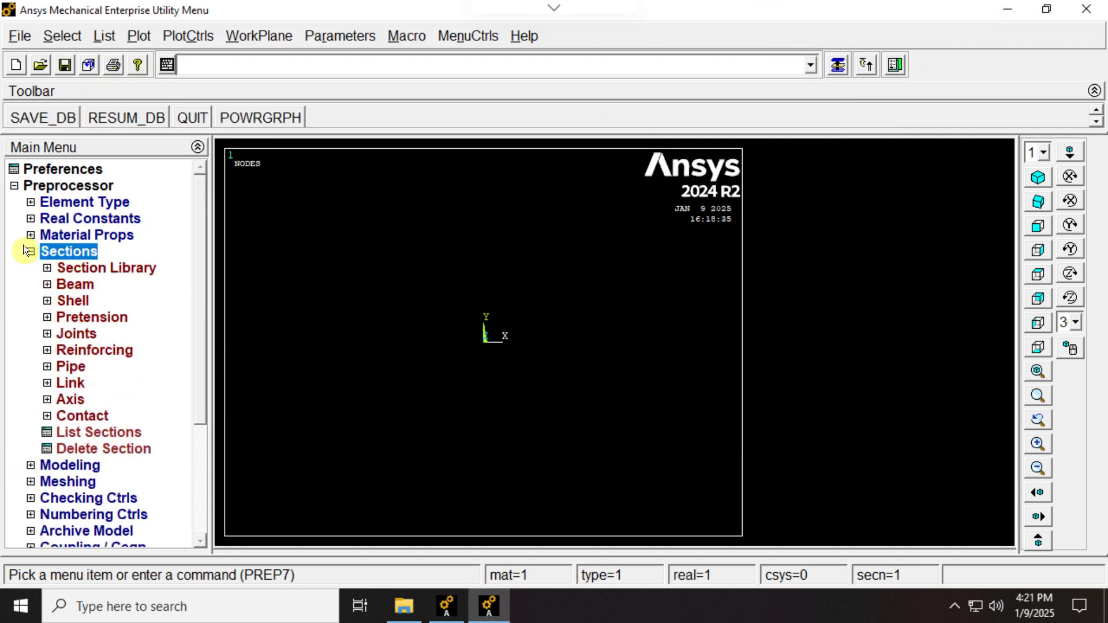
click(47, 383)
click(80, 399)
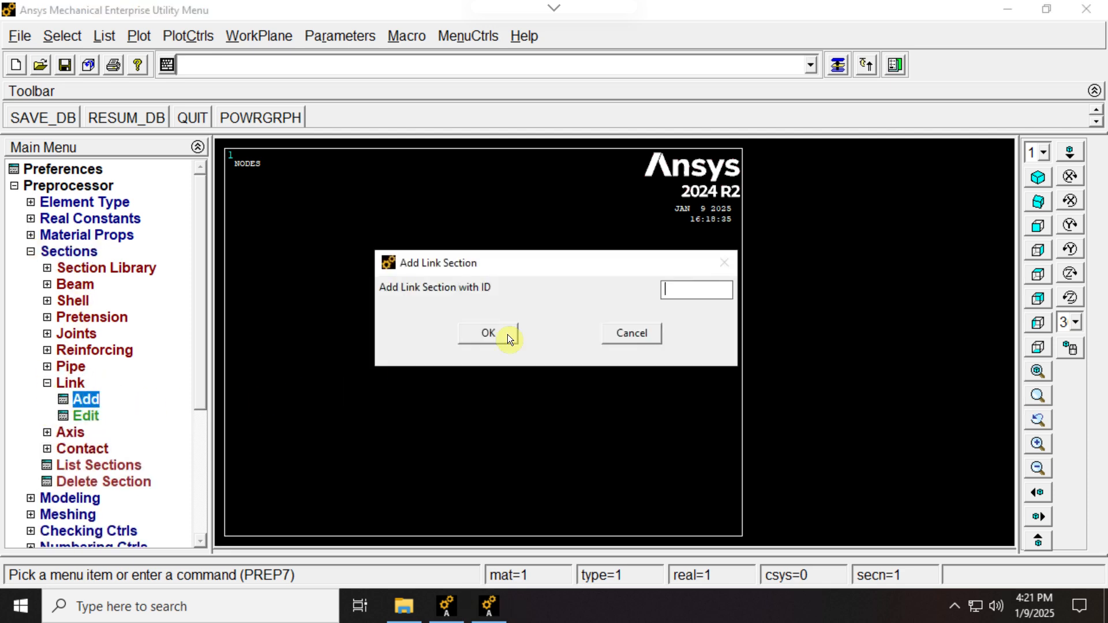
text(1)
click(495, 332)
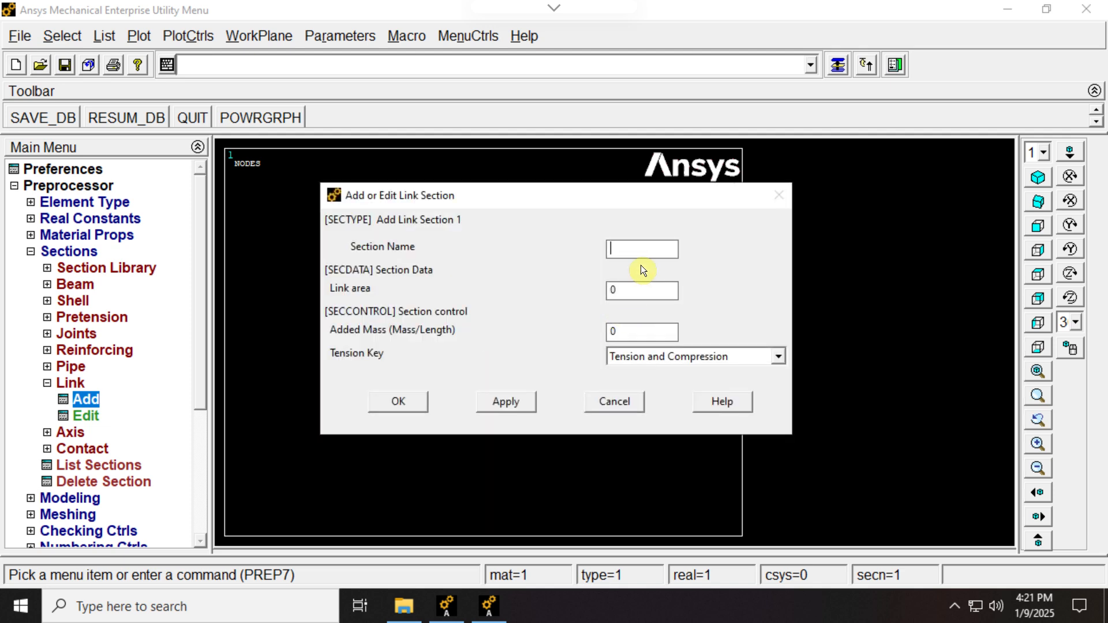
text(1)
double_click(676, 290)
text(0.1)
click(418, 399)
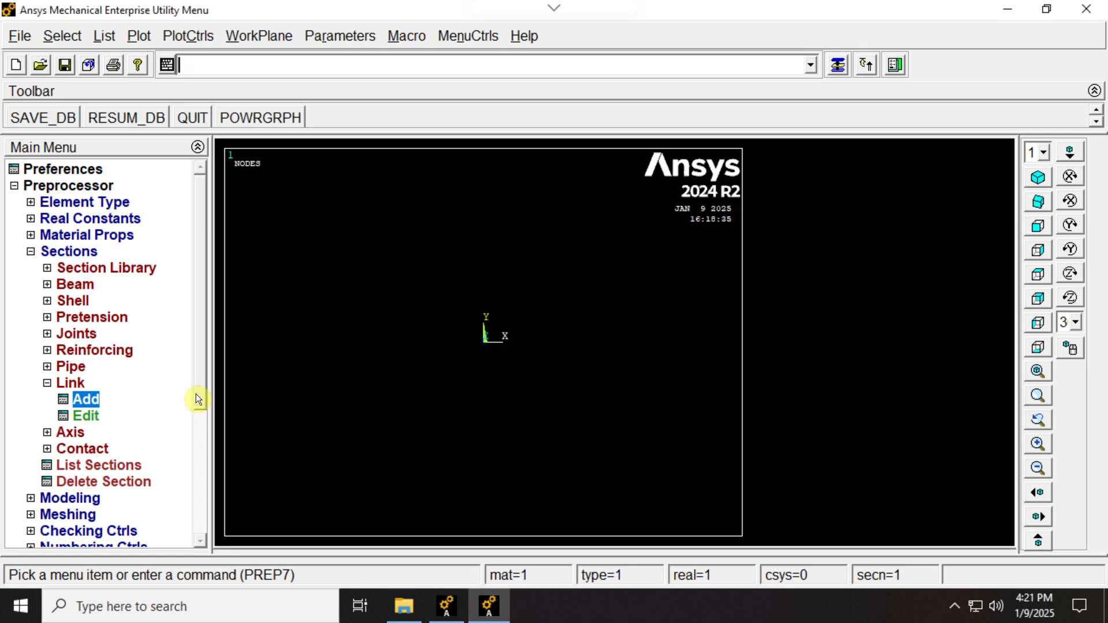
Add link section ID 2 with the name 2 and a link area of .15, and finish the section definitions
click(81, 398)
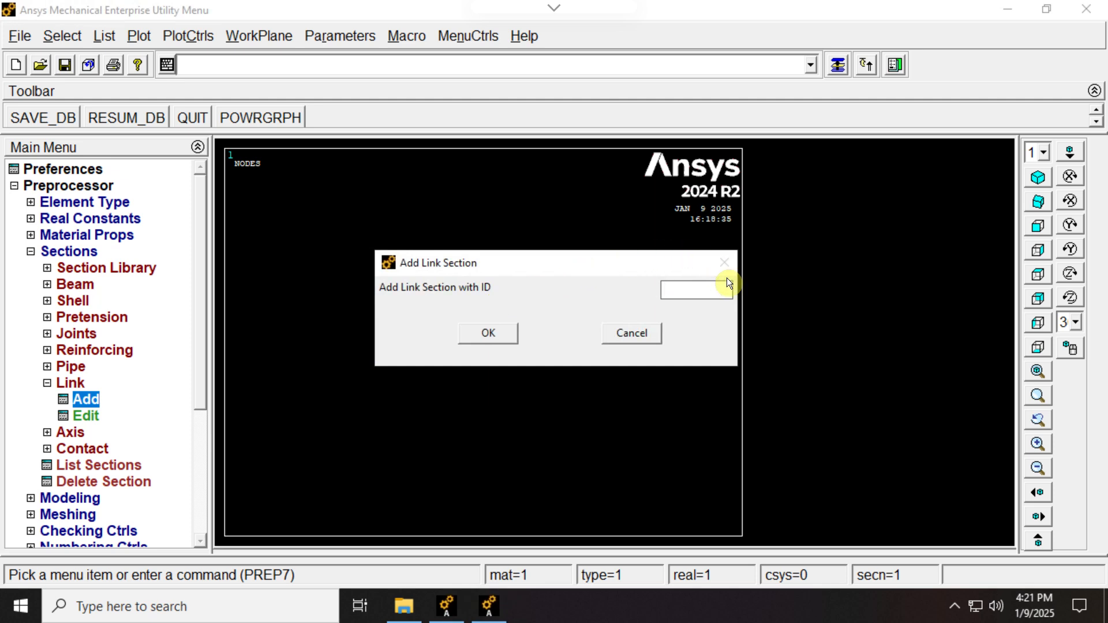
text(2)
click(487, 338)
click(616, 249)
text(2)
click(653, 291)
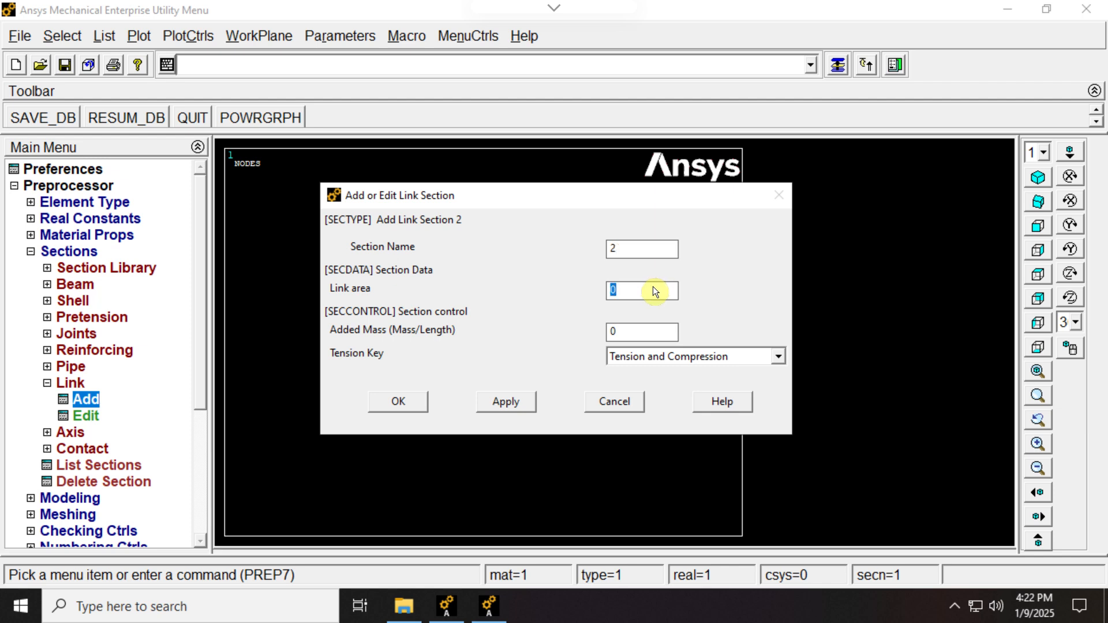
text(.15)
click(411, 400)
click(44, 384)
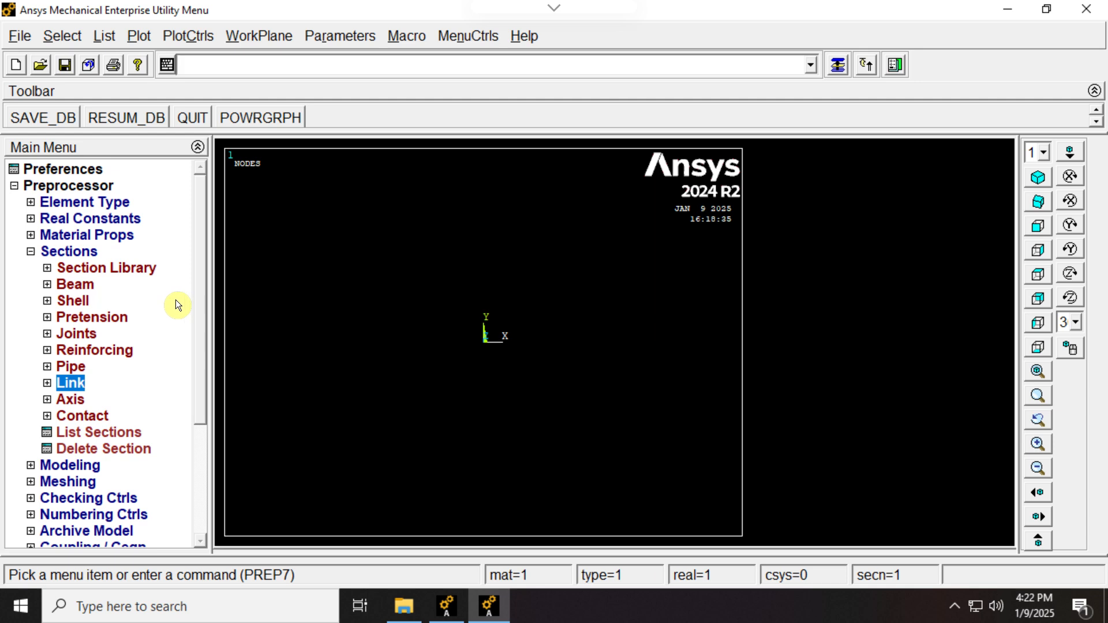
click(30, 251)
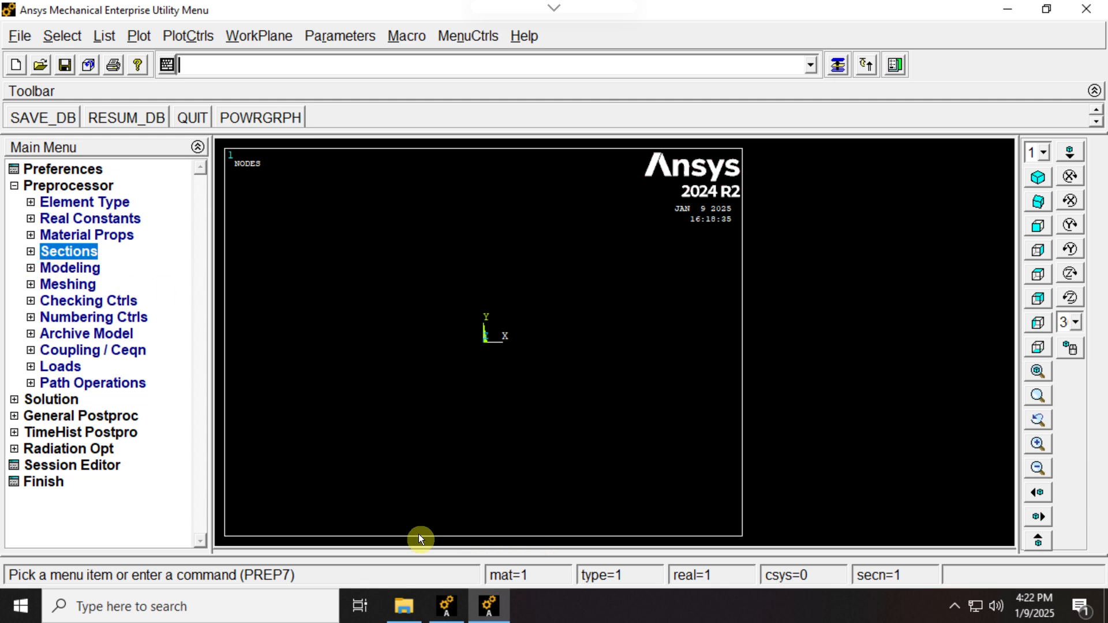
Review the bar sketch's segment lengths on the whiteboard for placing the keypoints, and switch back to Mechanical APDL
click(30, 267)
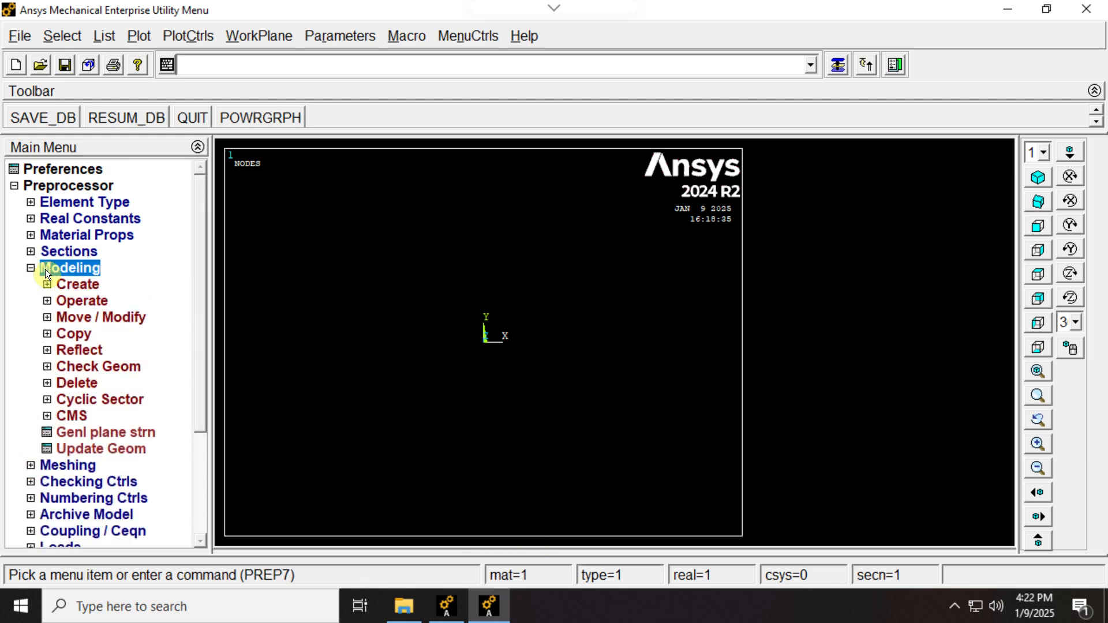
click(82, 285)
click(62, 300)
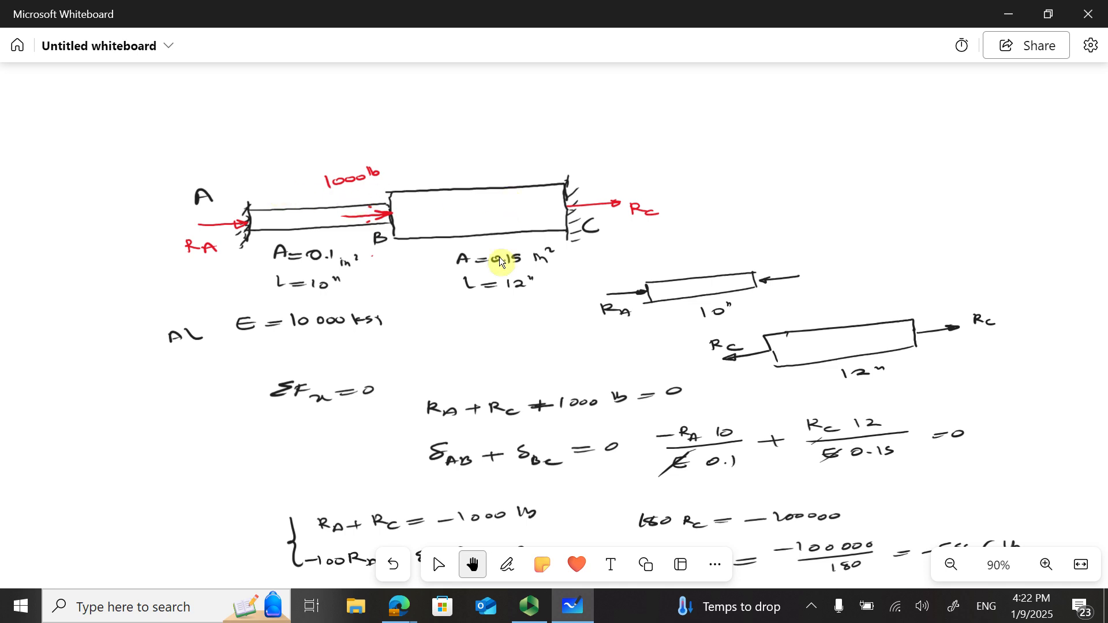
click(529, 605)
click(1005, 9)
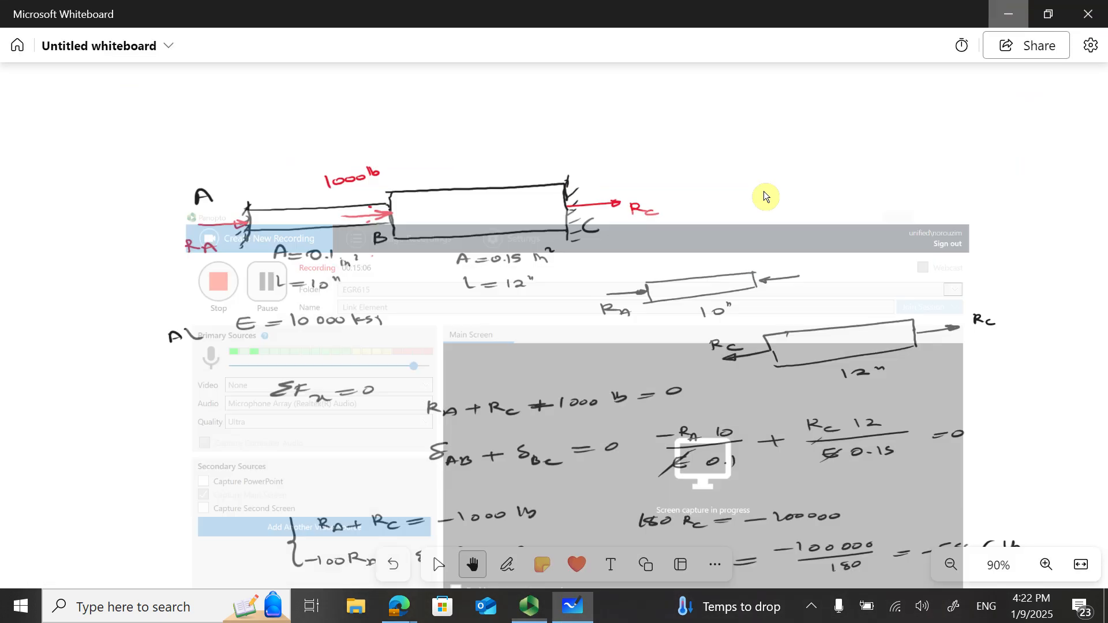
mouse_move(398, 606)
click(426, 573)
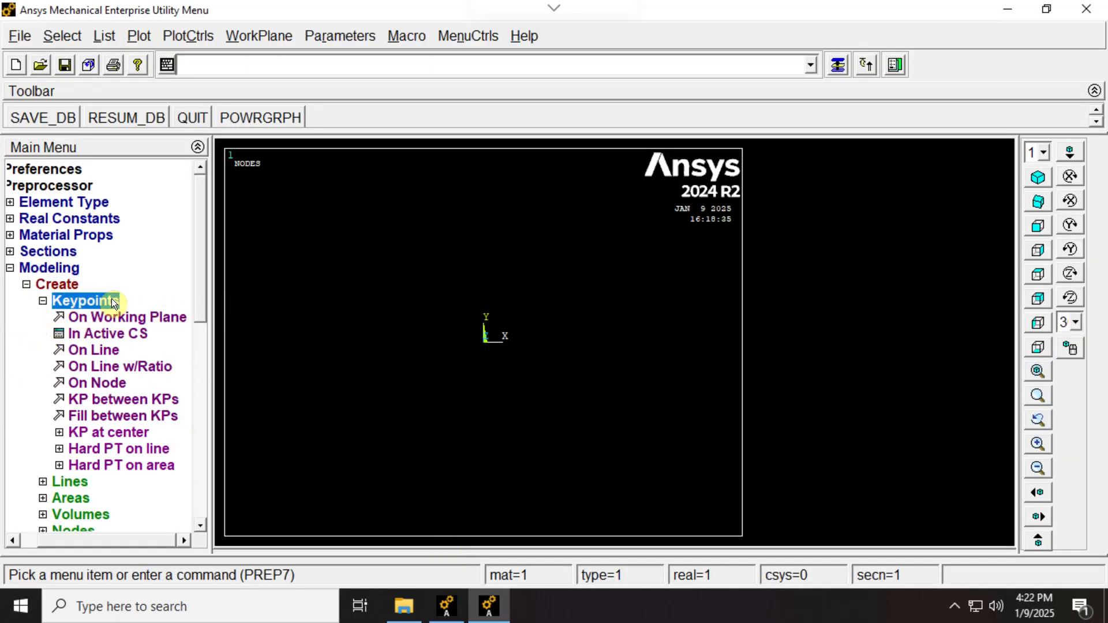
Create keypoint 1 at 0, 0, 0 in the active coordinate system and keep keypoint creation open
click(113, 334)
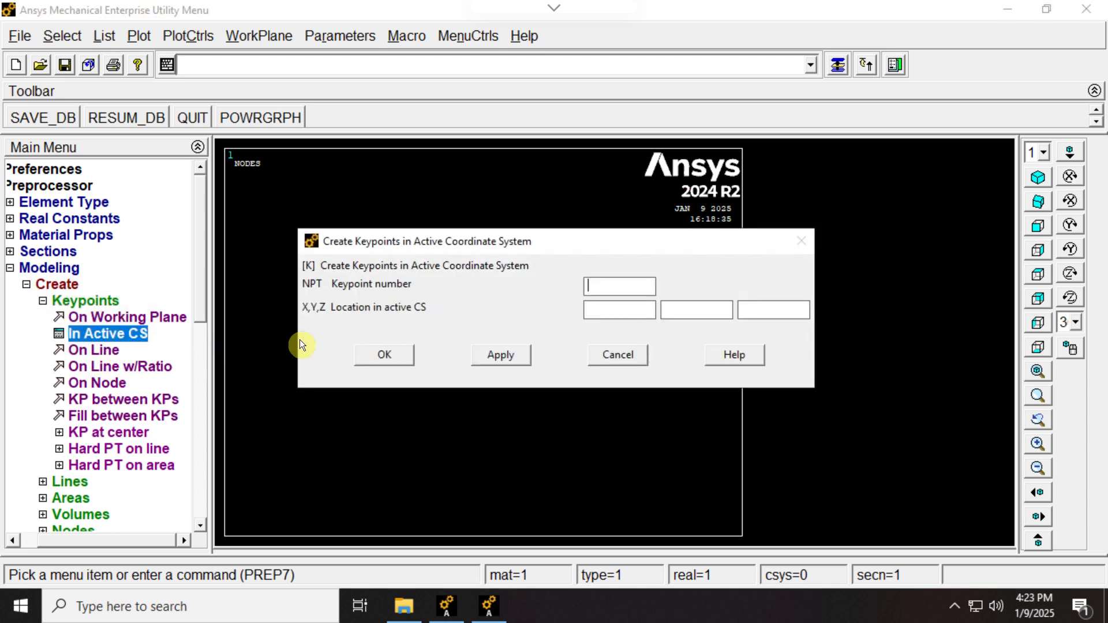
text(1)
text(0)
key(Tab)
text(0)
key(Tab)
text(0)
click(500, 355)
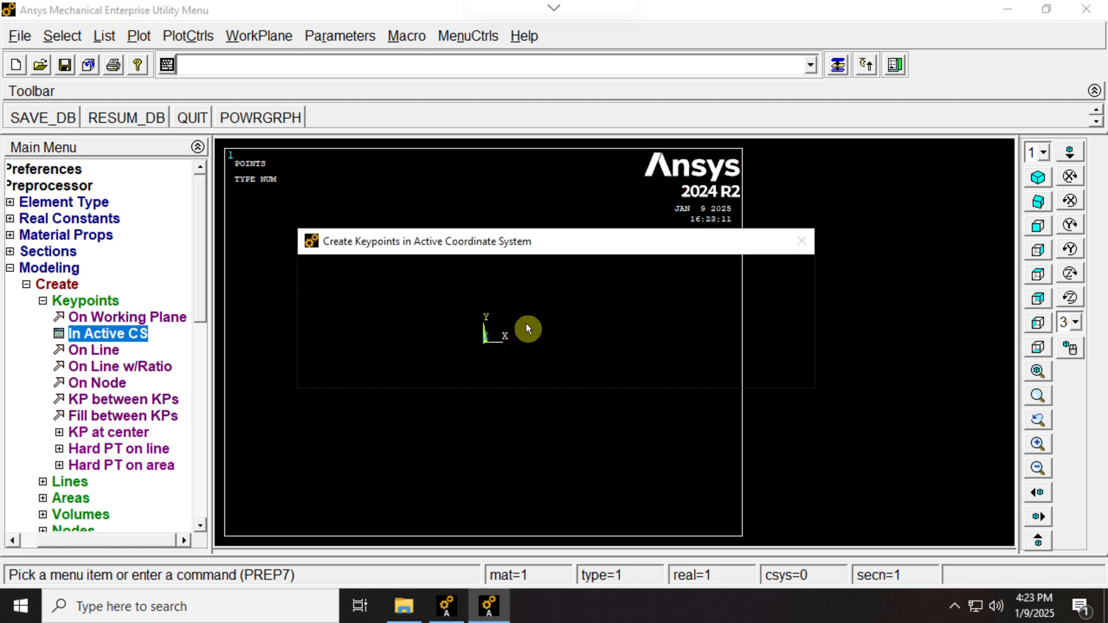
drag(515, 552, 514, 547)
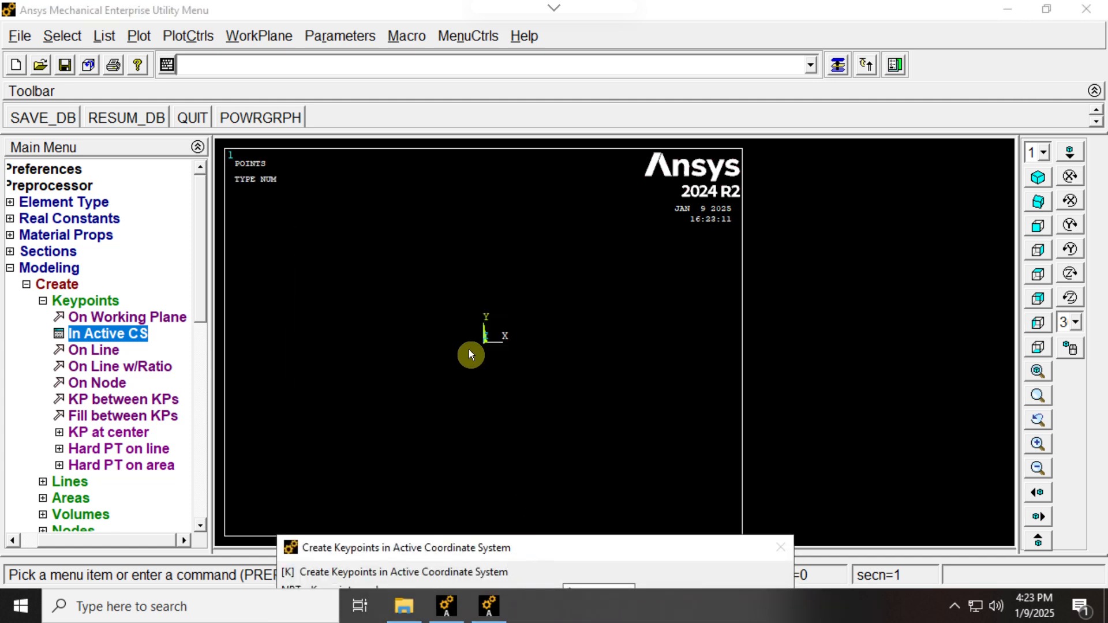
Create keypoint 2 at 10, 0, 0 in the active coordinate system
drag(523, 547, 573, 241)
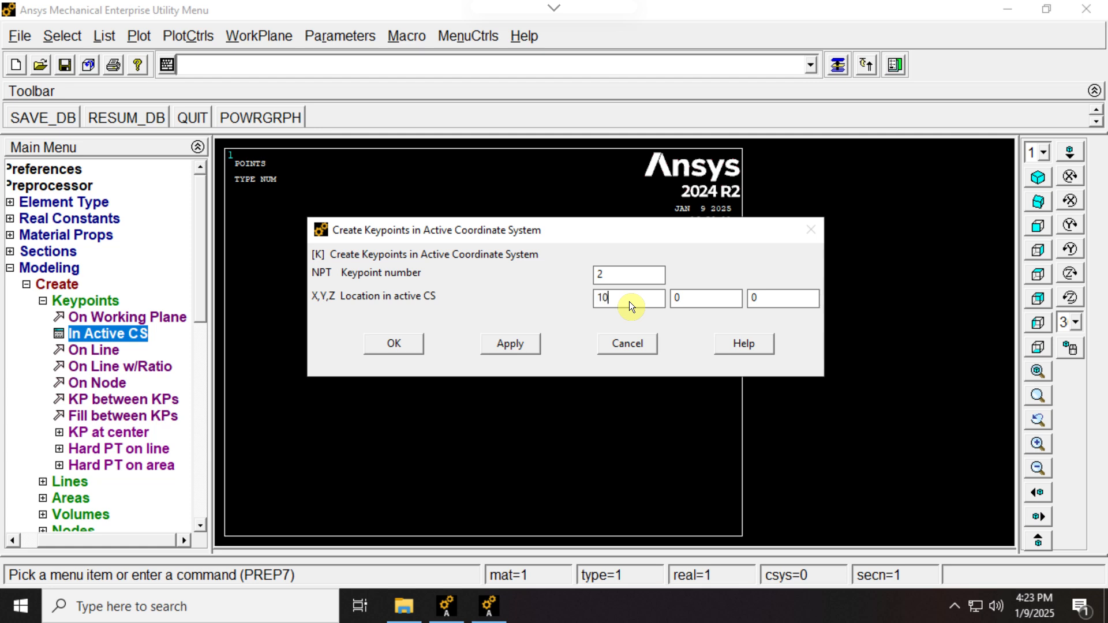
click(519, 344)
drag(598, 229, 625, 426)
Create keypoint 3 at 22, 0, 0 and finish creating keypoints
drag(701, 425, 658, 208)
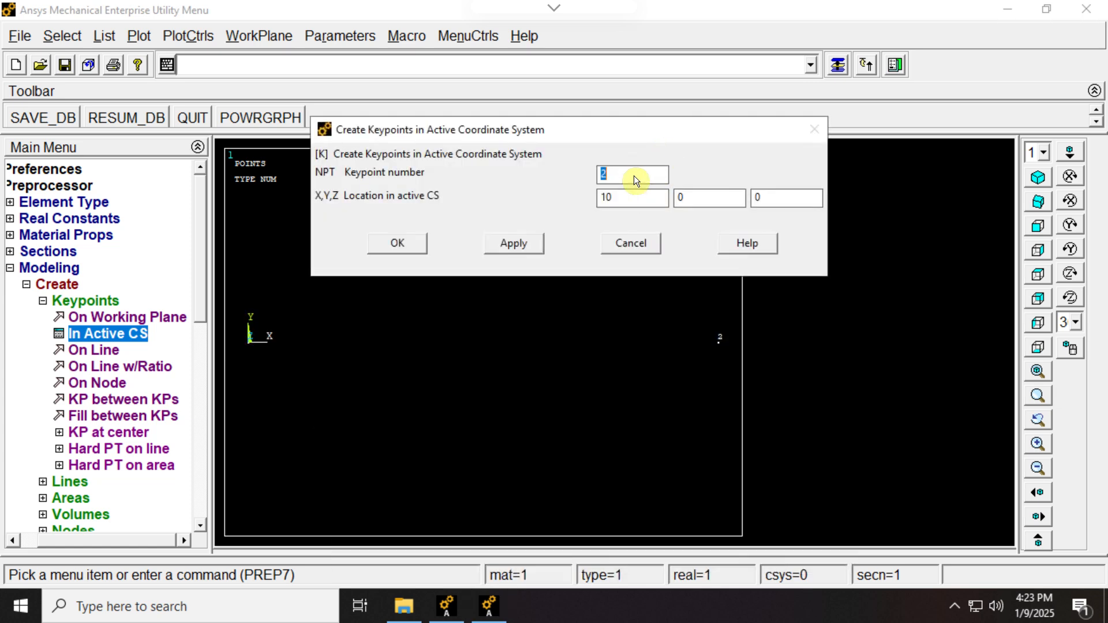
double_click(650, 198)
drag(639, 129, 640, 301)
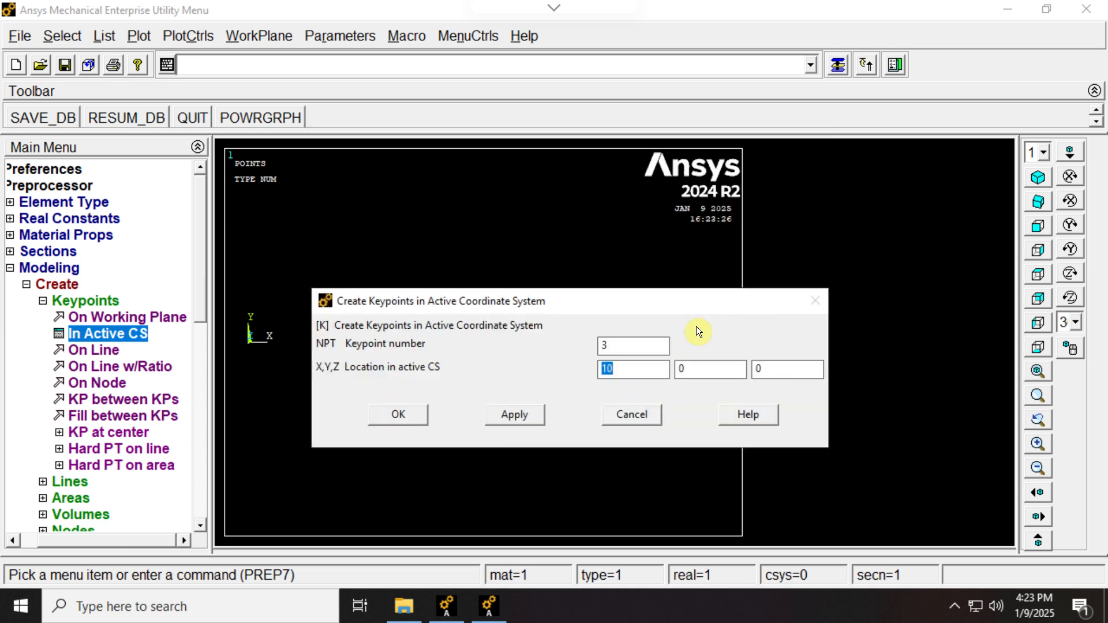
text(22)
click(399, 414)
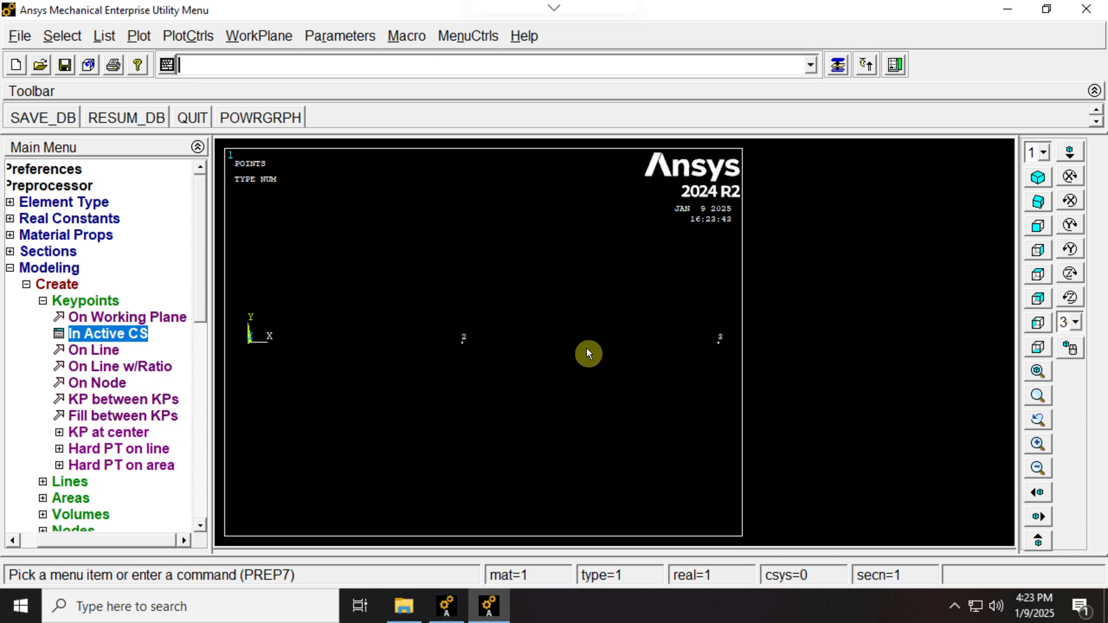
List all keypoints with their coordinates and attributes, check their locations, and close the listing
click(111, 39)
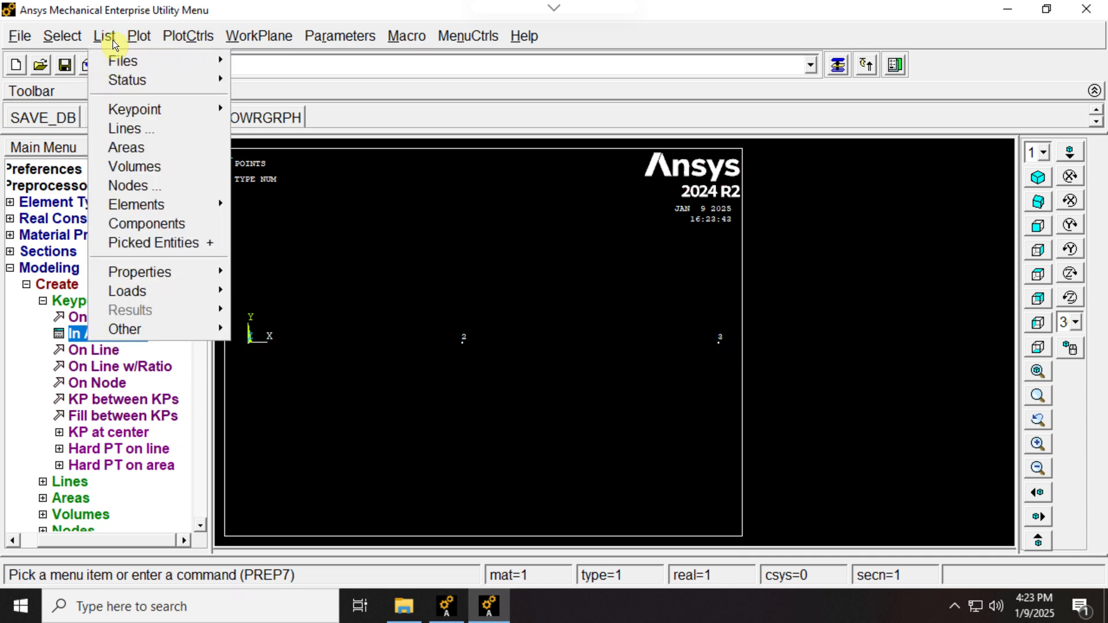
mouse_move(129, 109)
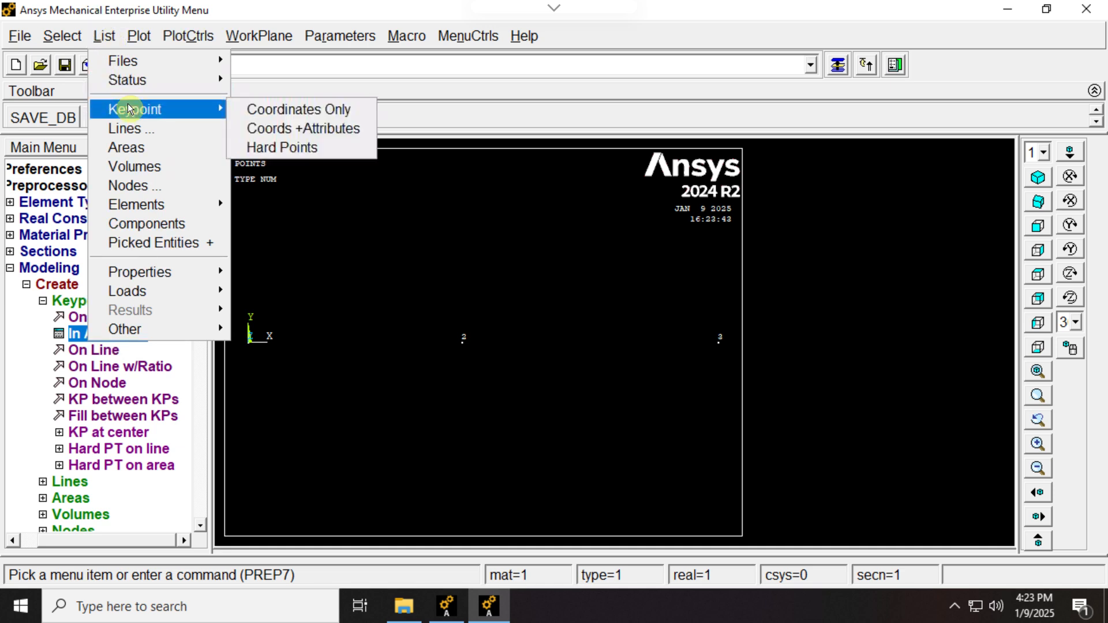
click(275, 130)
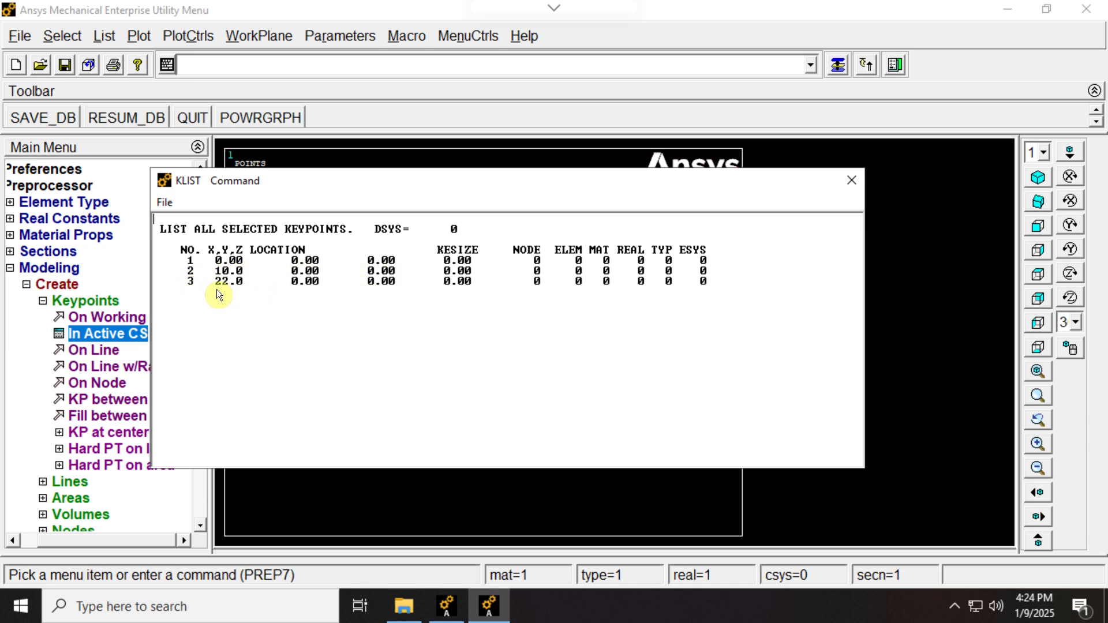
click(848, 182)
click(103, 35)
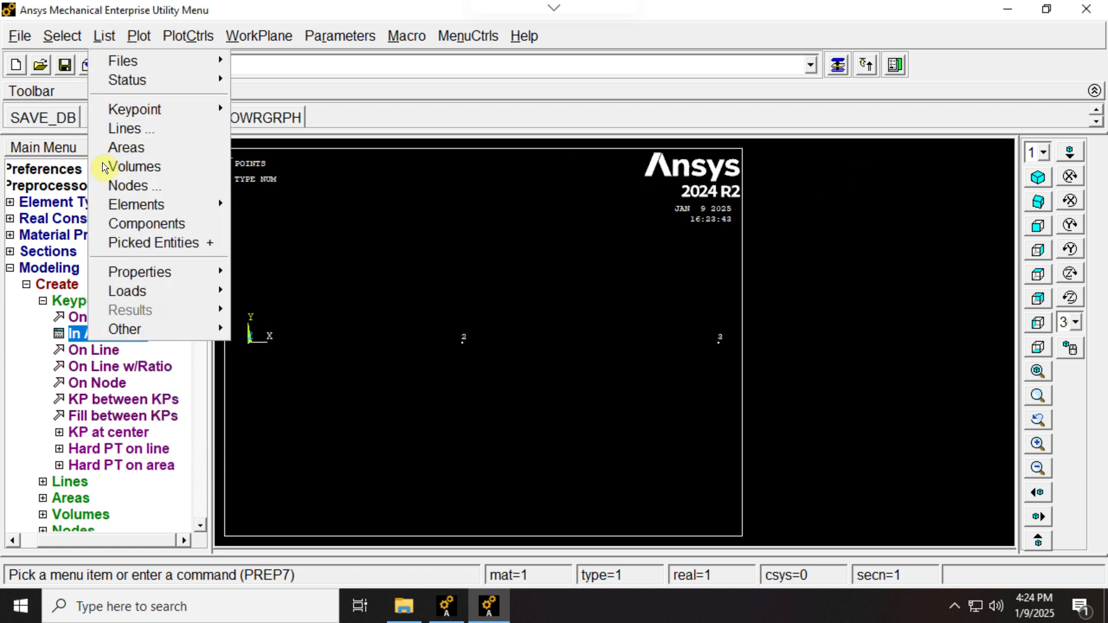
click(284, 407)
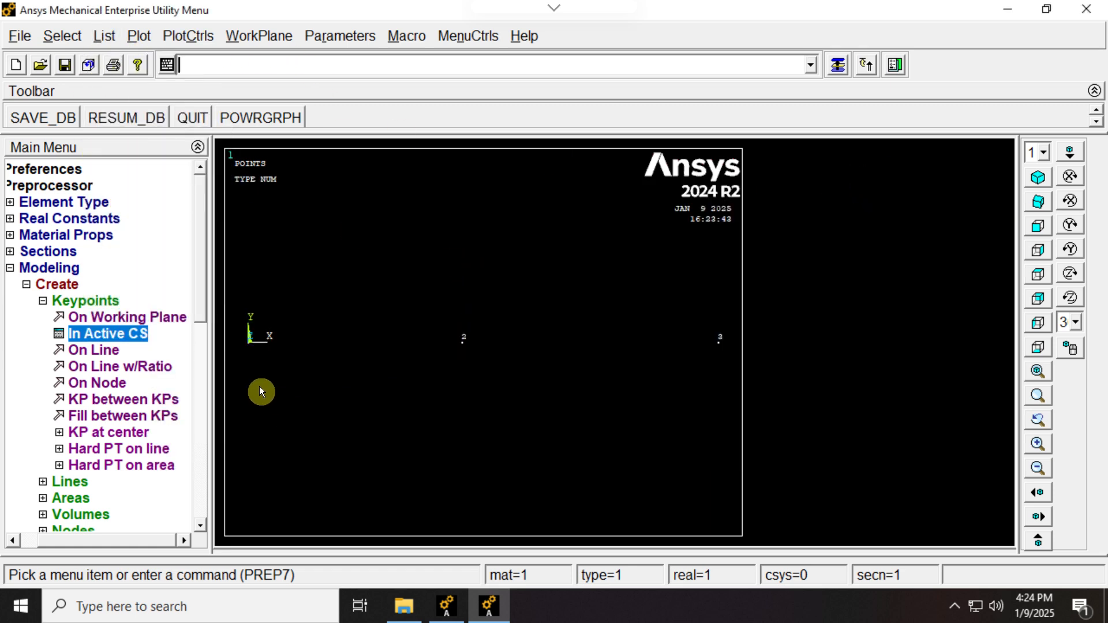
Create straight lines from keypoint 1 to keypoint 2 and from keypoint 2 to keypoint 3
click(43, 301)
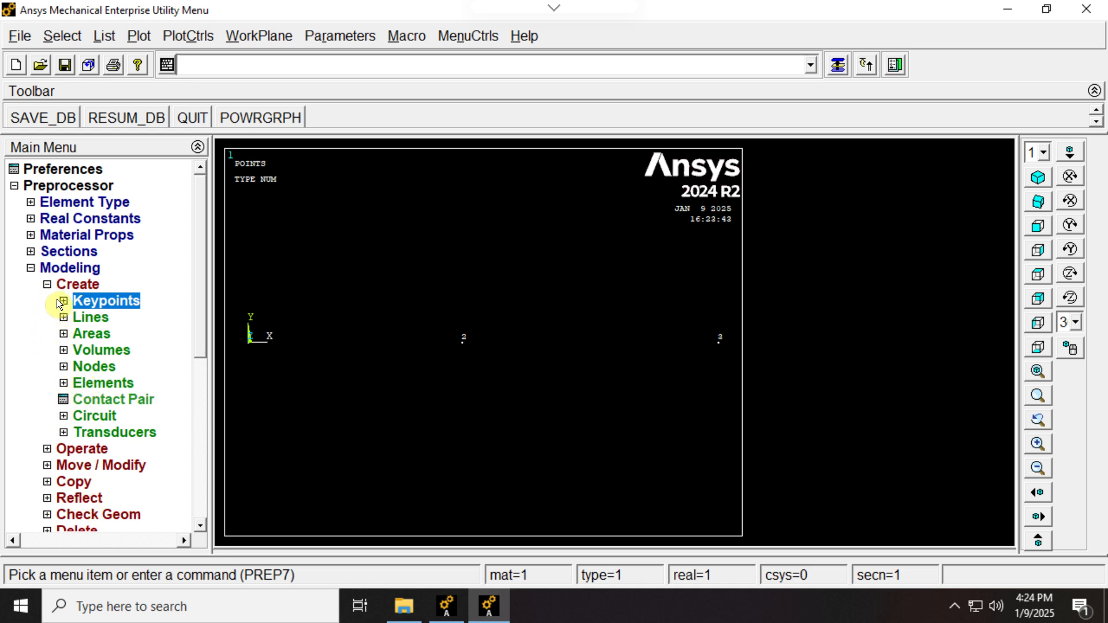
click(64, 317)
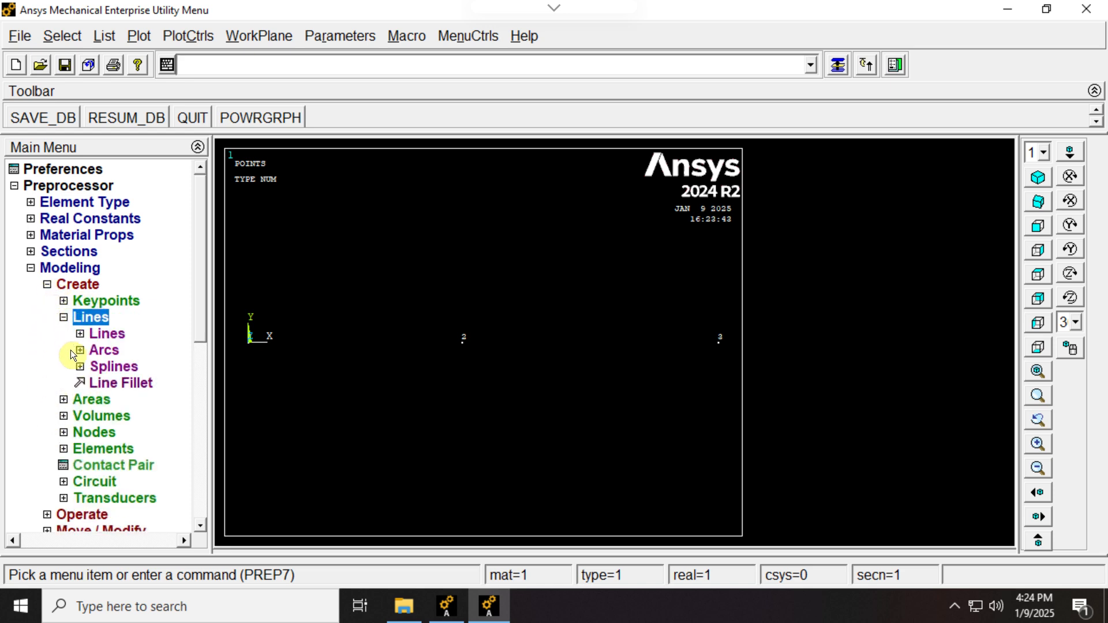
click(80, 333)
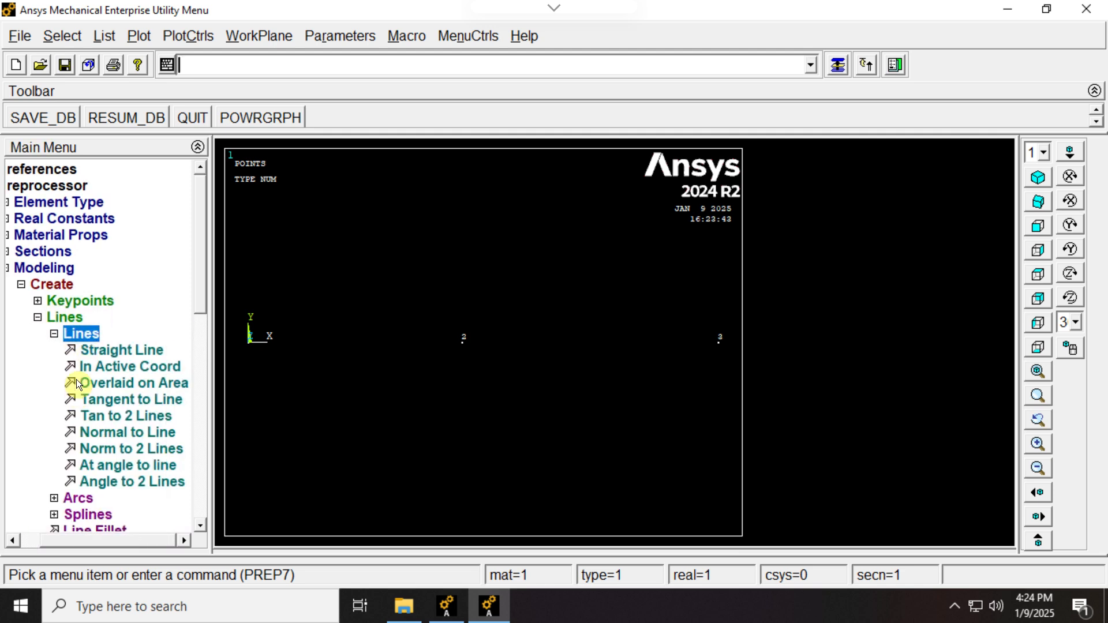
click(103, 350)
click(262, 355)
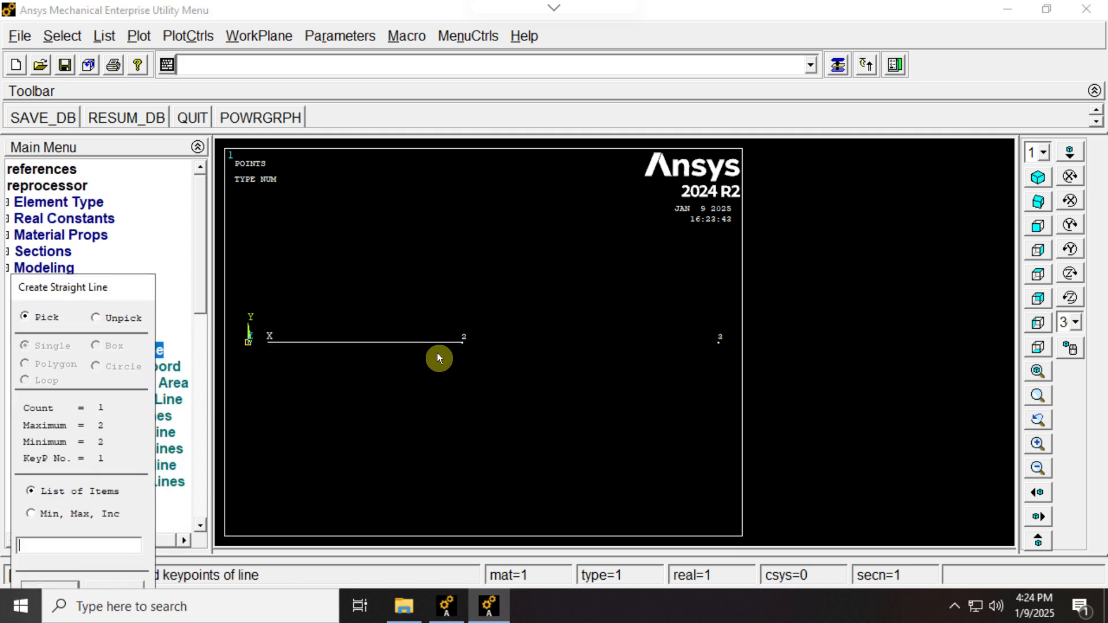
click(465, 361)
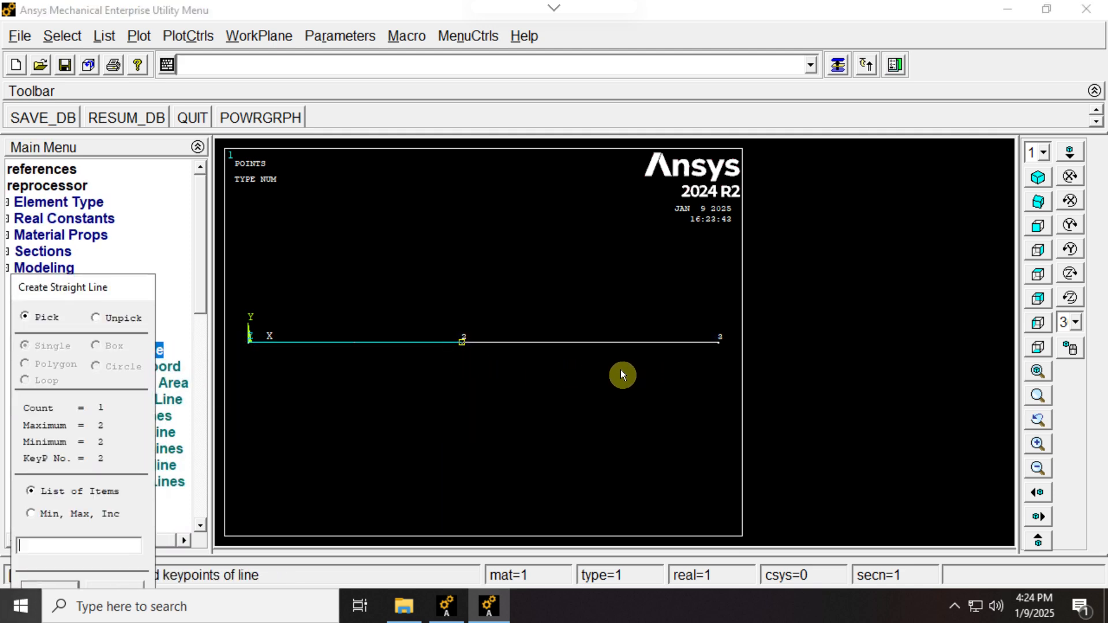
drag(113, 286, 385, 166)
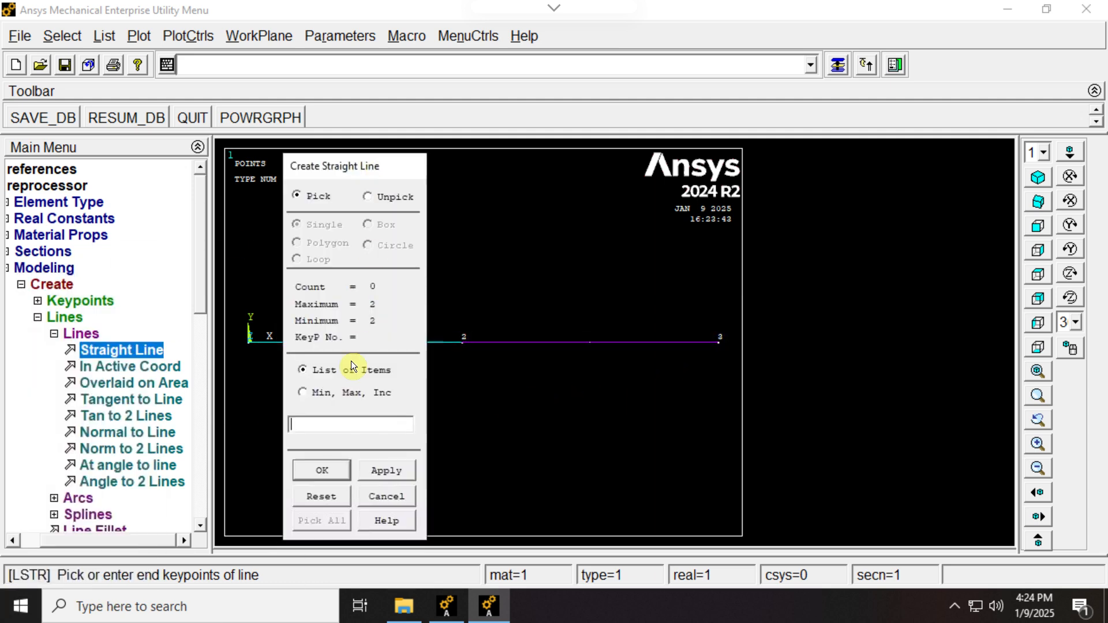
click(316, 470)
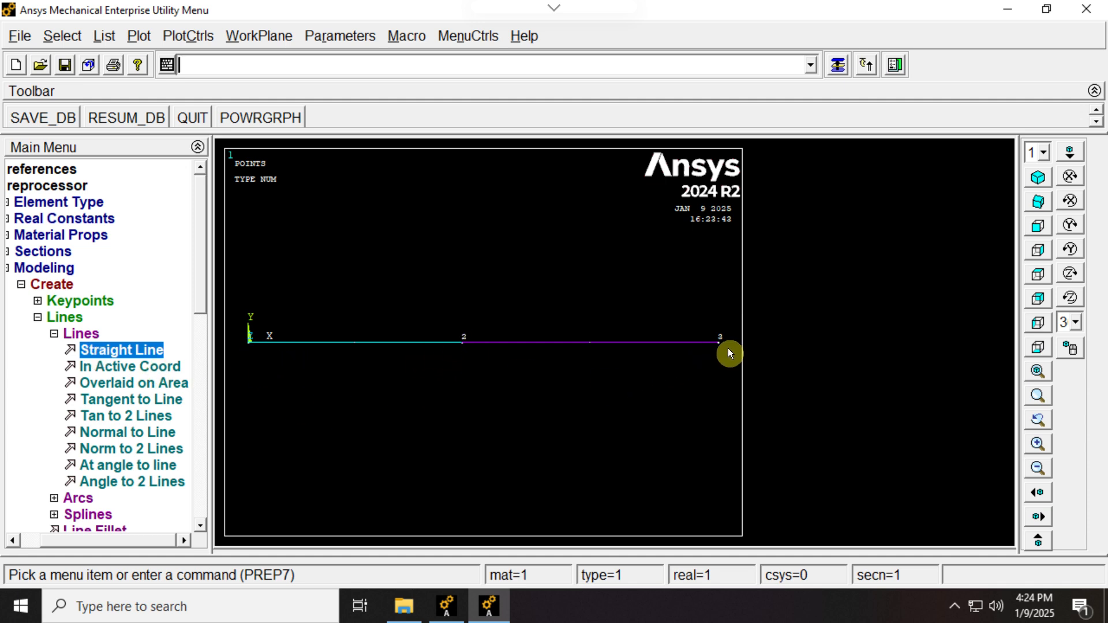
List all selected lines in attribute format, check their keypoints and lengths, and close the listing
click(104, 36)
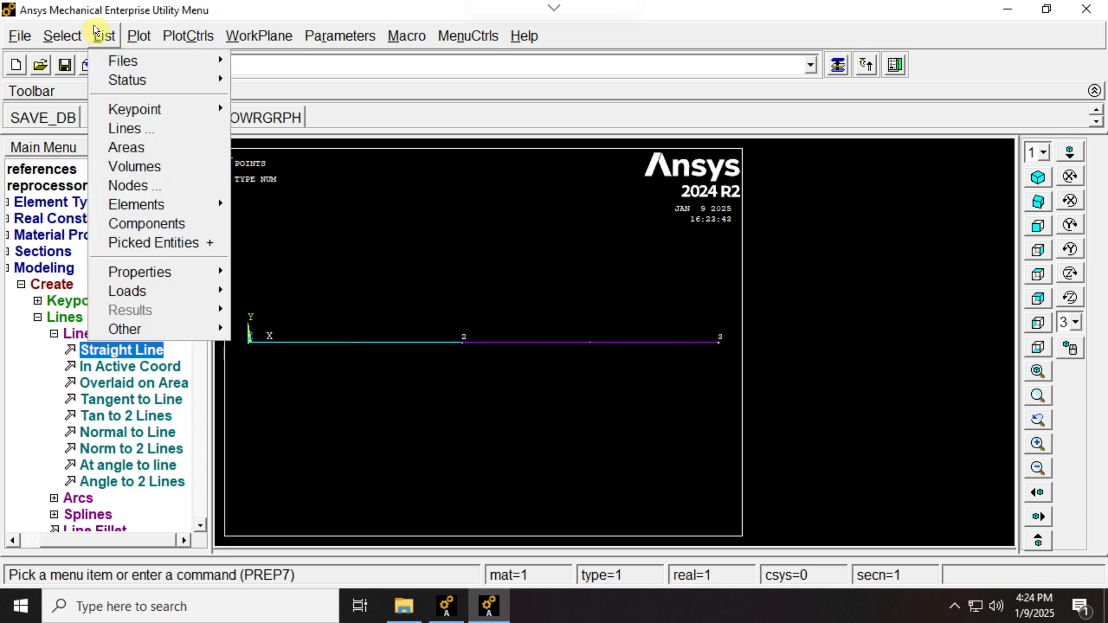
click(122, 132)
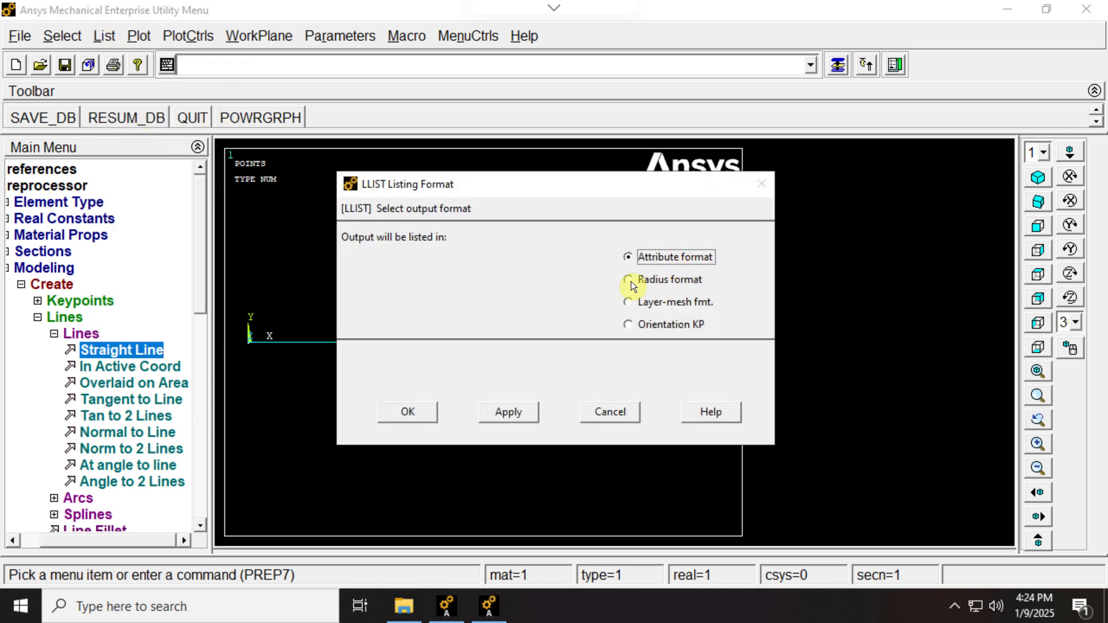
click(430, 414)
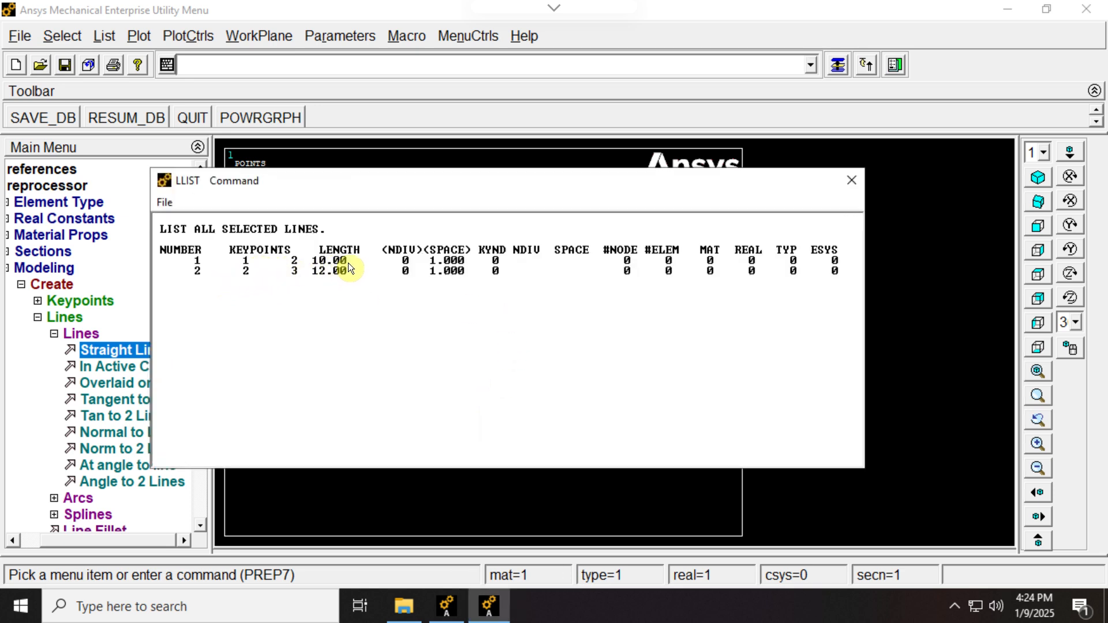
drag(318, 261, 184, 262)
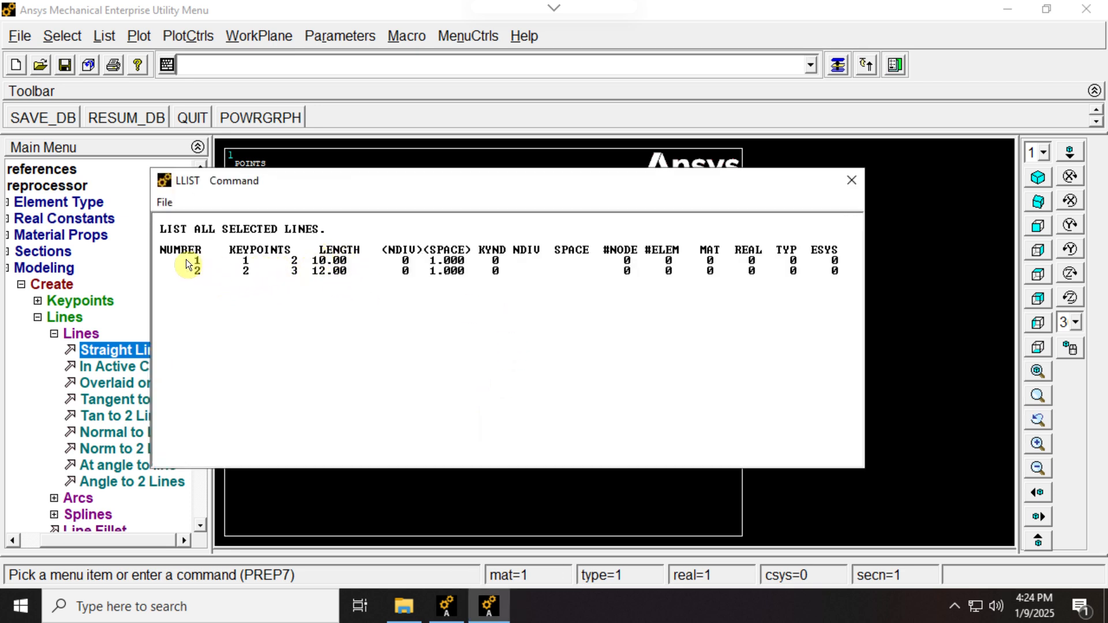
drag(356, 252, 336, 262)
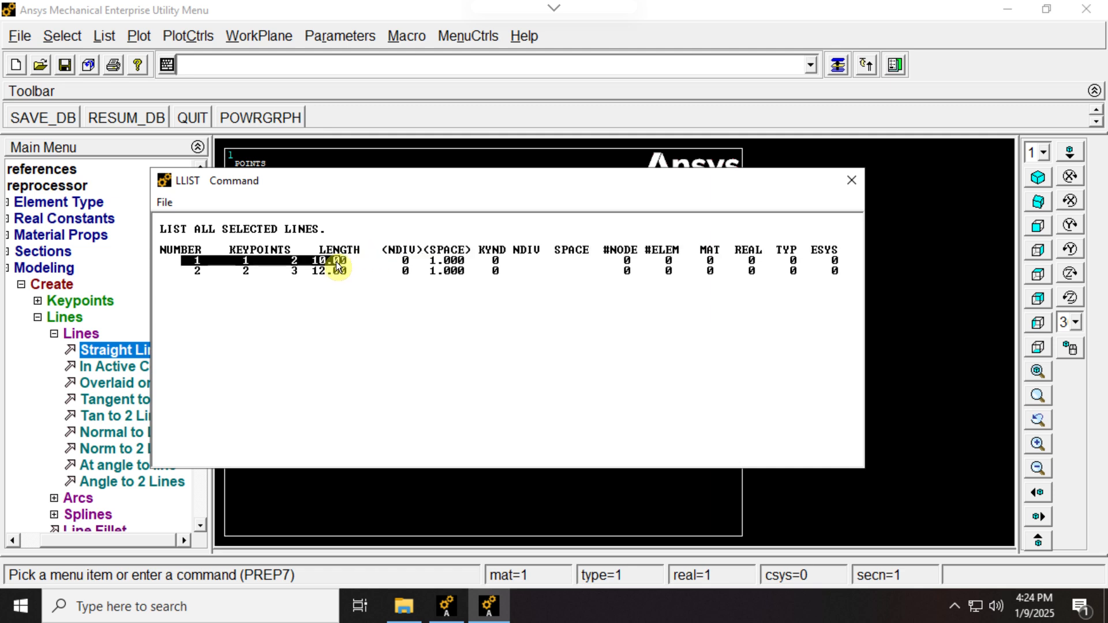
click(326, 327)
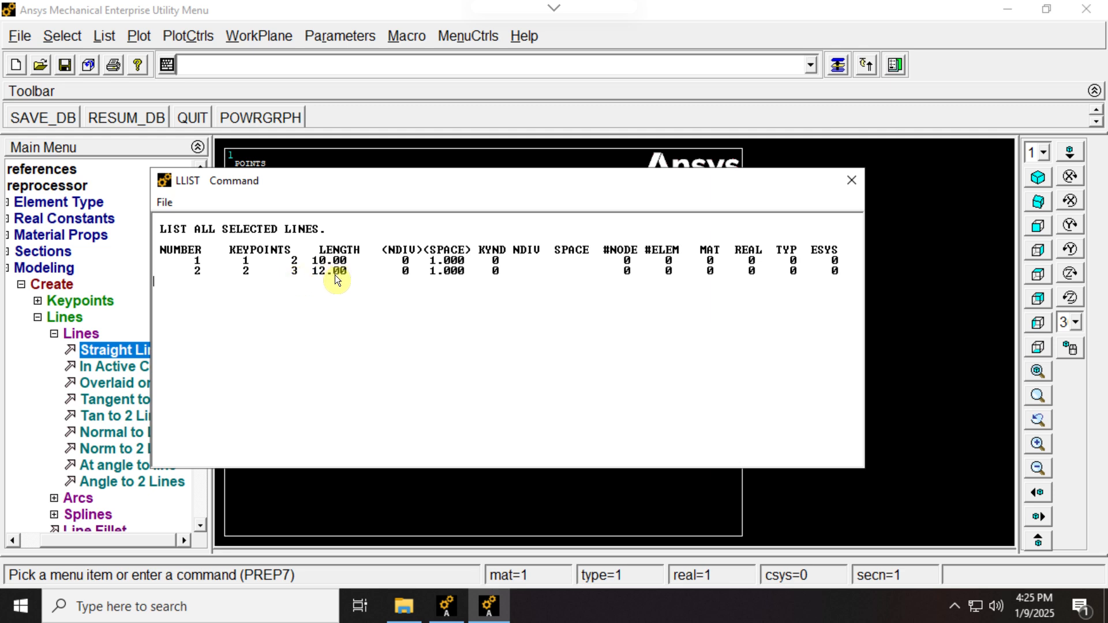
click(851, 182)
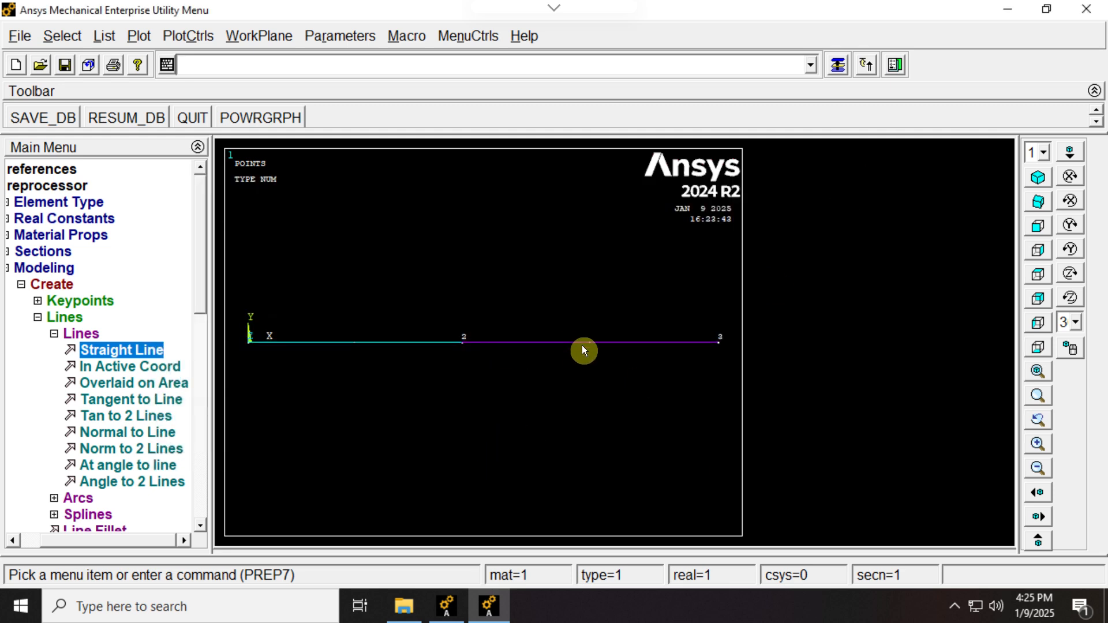
Assign material 1, element type LINK180 and section 1 to the line between keypoints 1 and 2 as mesh attributes
click(53, 333)
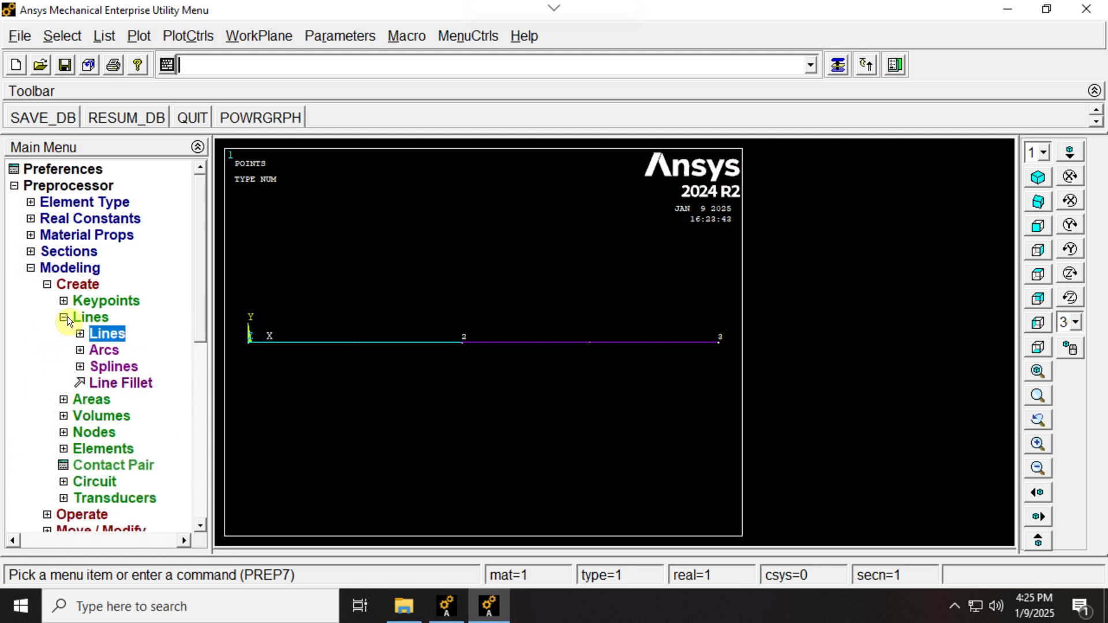
click(63, 316)
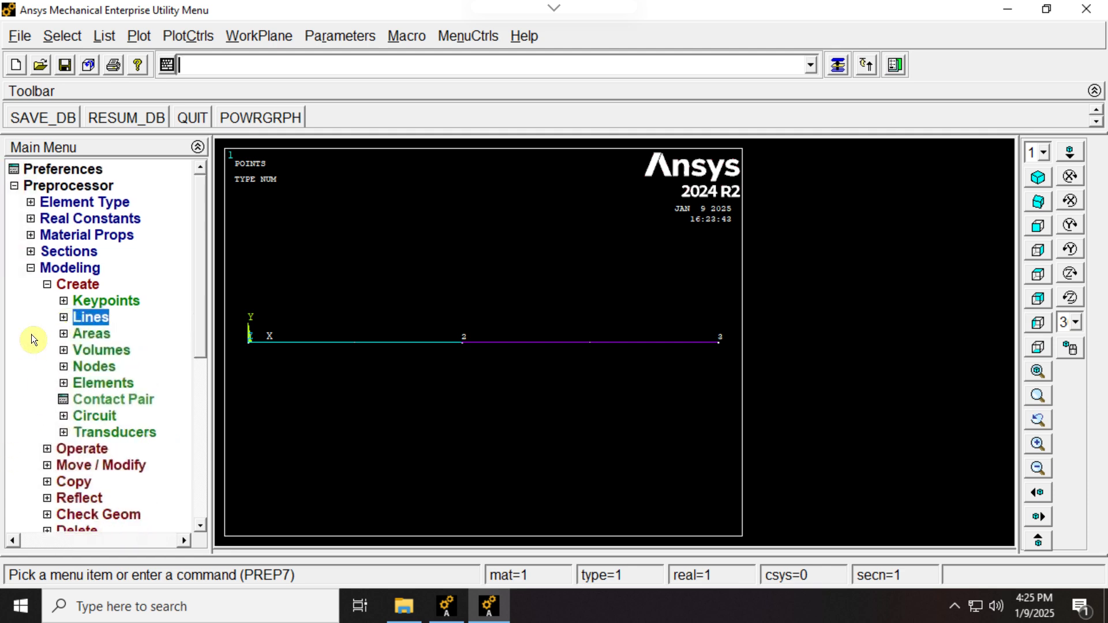
click(47, 285)
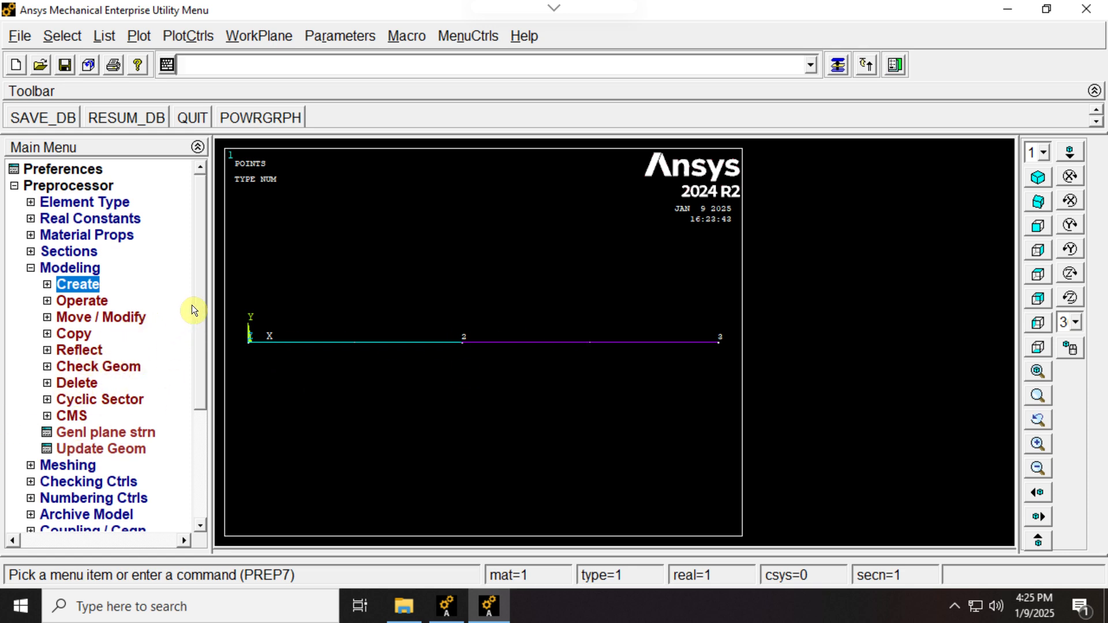
click(33, 464)
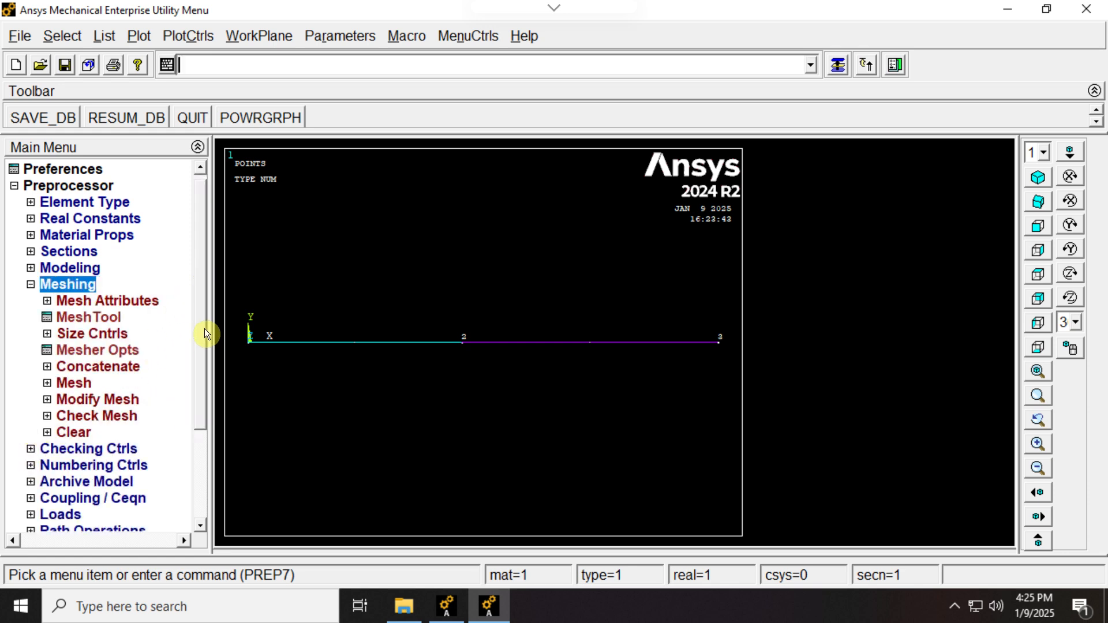
scroll(205, 334, down, 2)
click(47, 220)
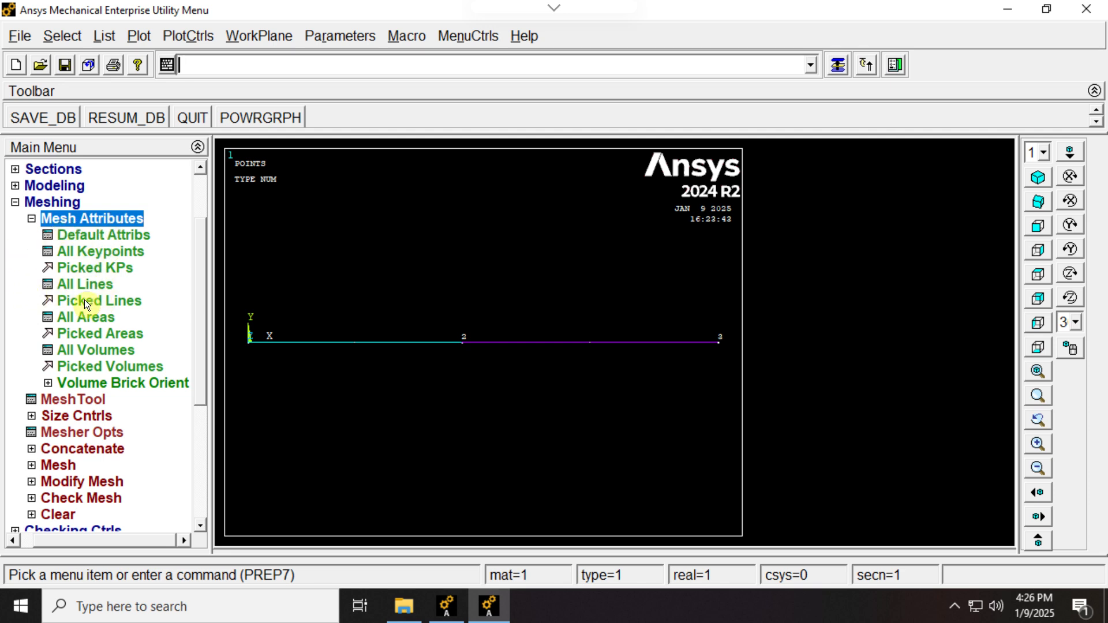
click(100, 300)
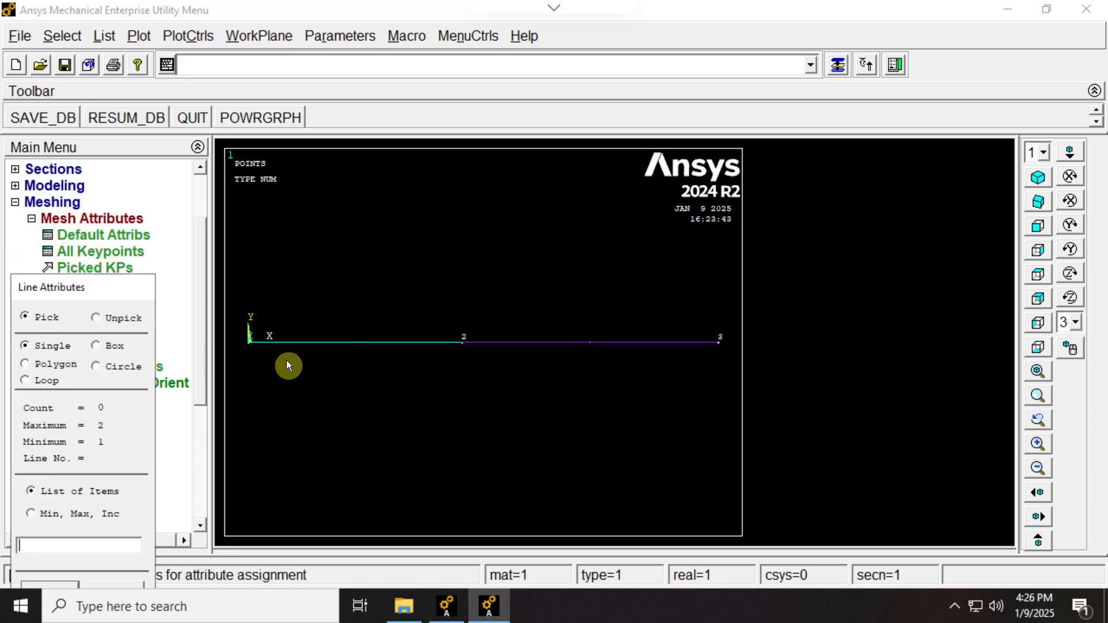
click(321, 343)
drag(105, 288, 690, 317)
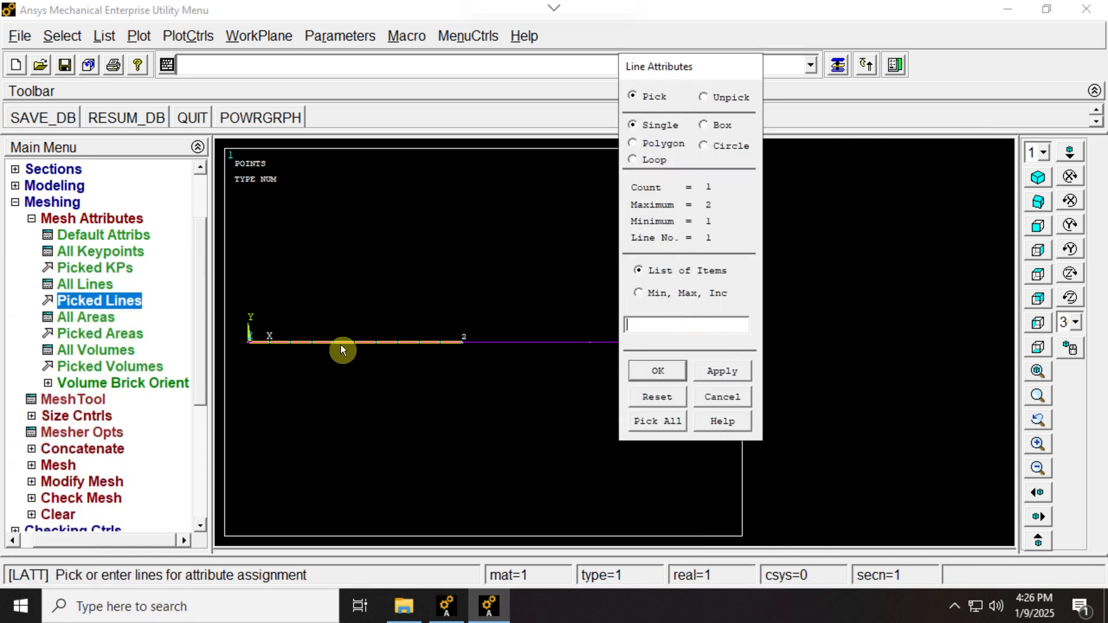
click(650, 371)
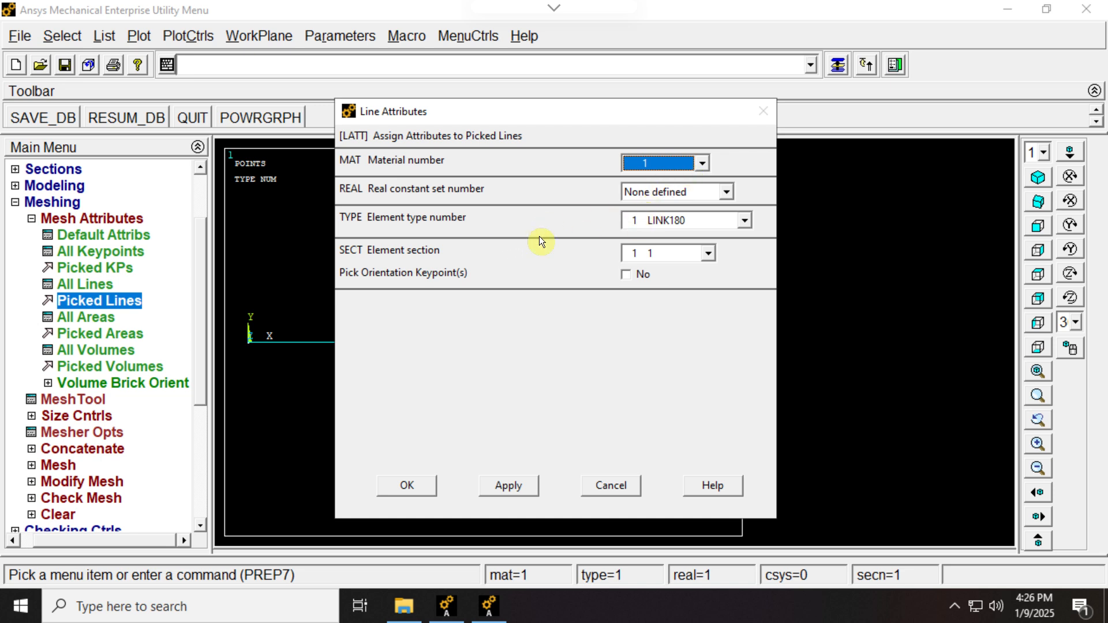
click(707, 253)
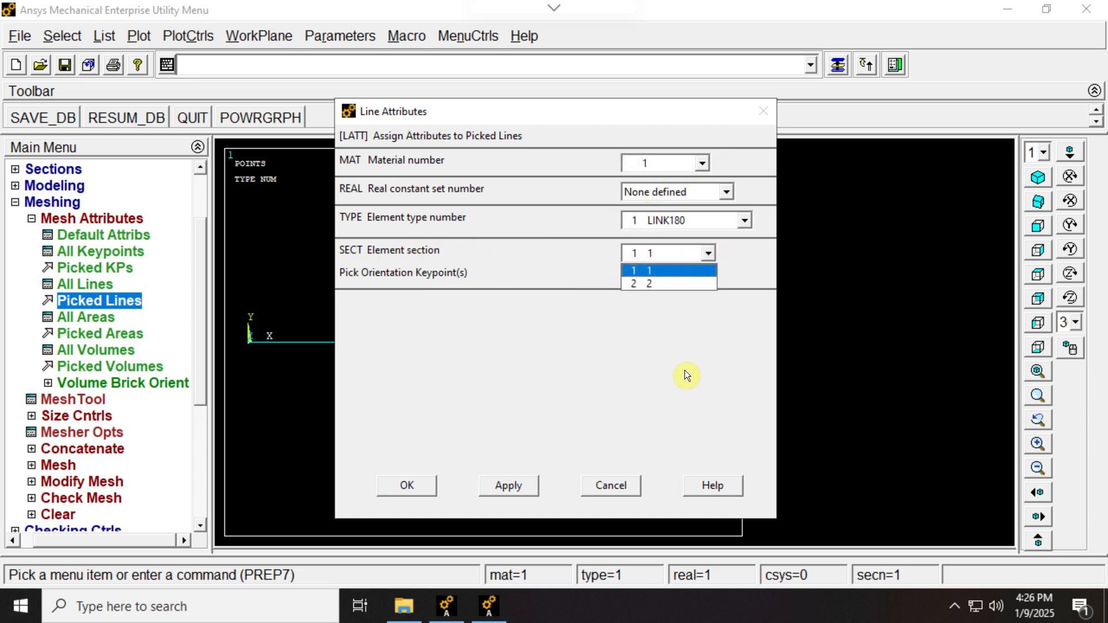
click(662, 270)
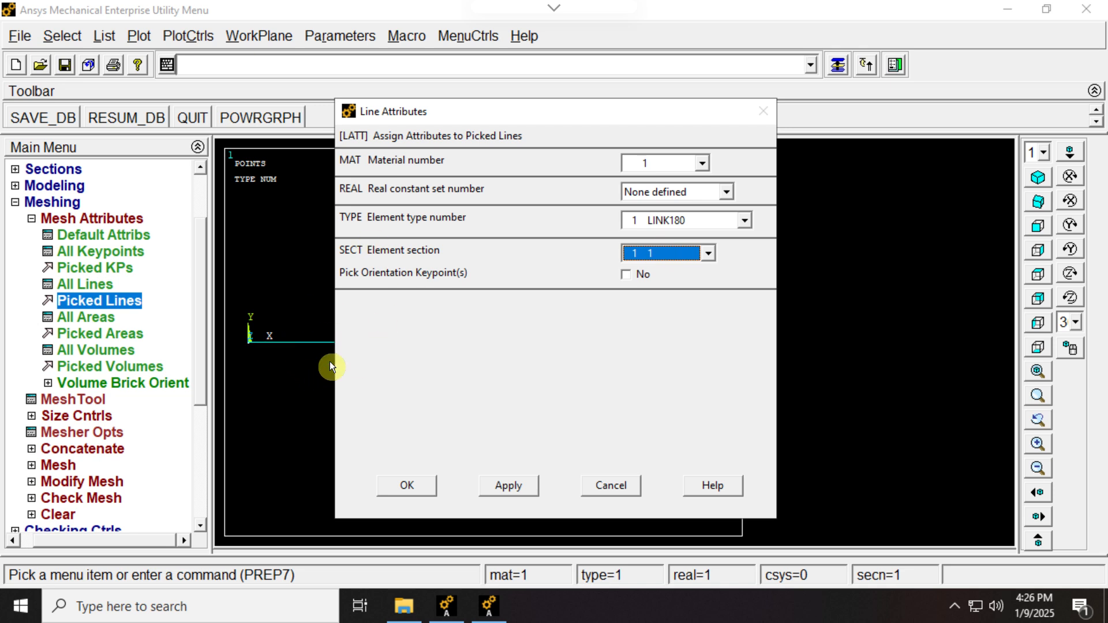
click(406, 487)
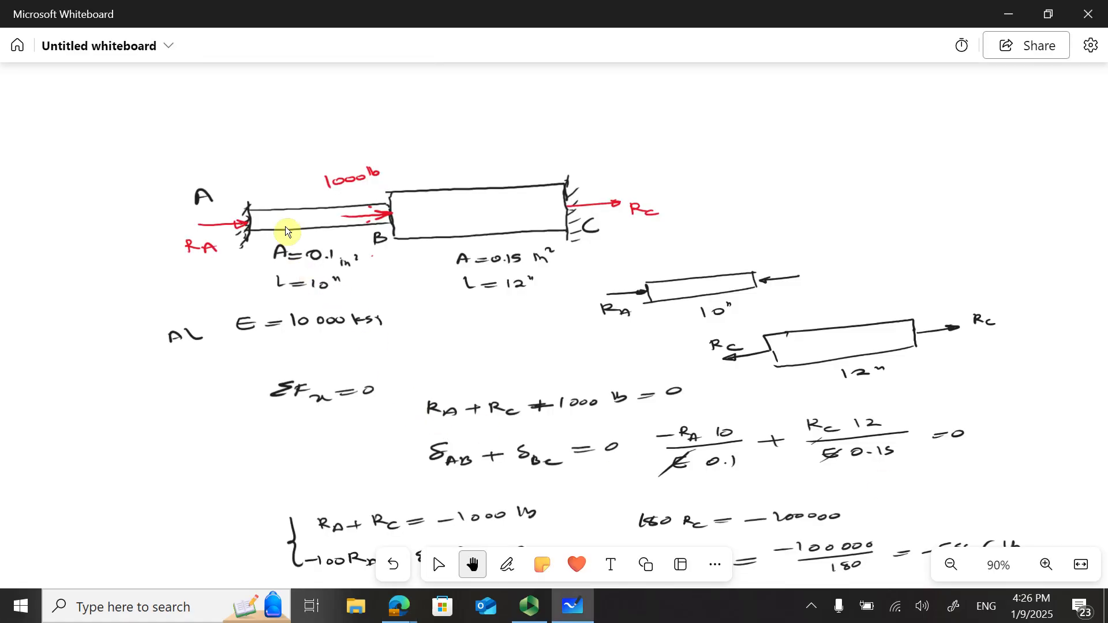
Switch back from the whiteboard to Mechanical APDL and assign material 1, element type LINK180 and section 1 to all lines
mouse_move(400, 608)
click(472, 551)
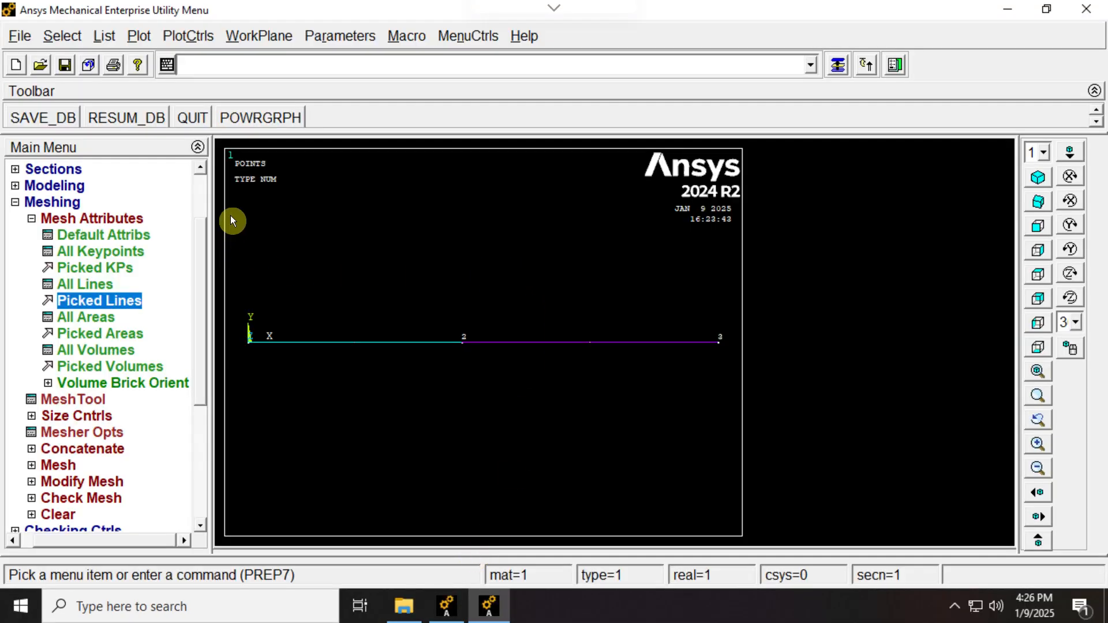
click(73, 286)
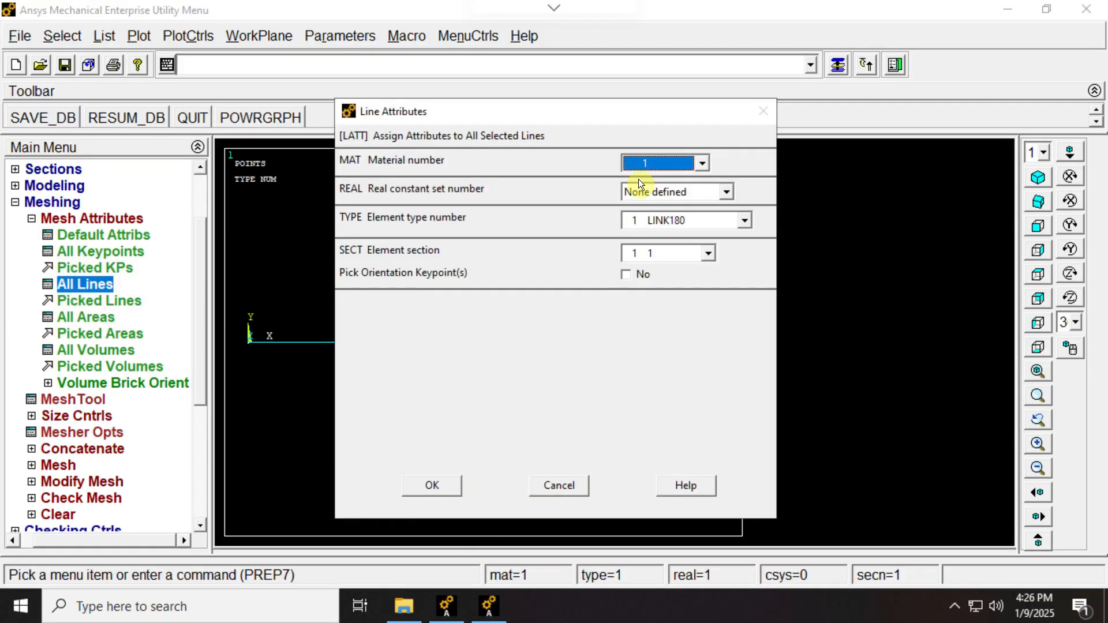
click(434, 487)
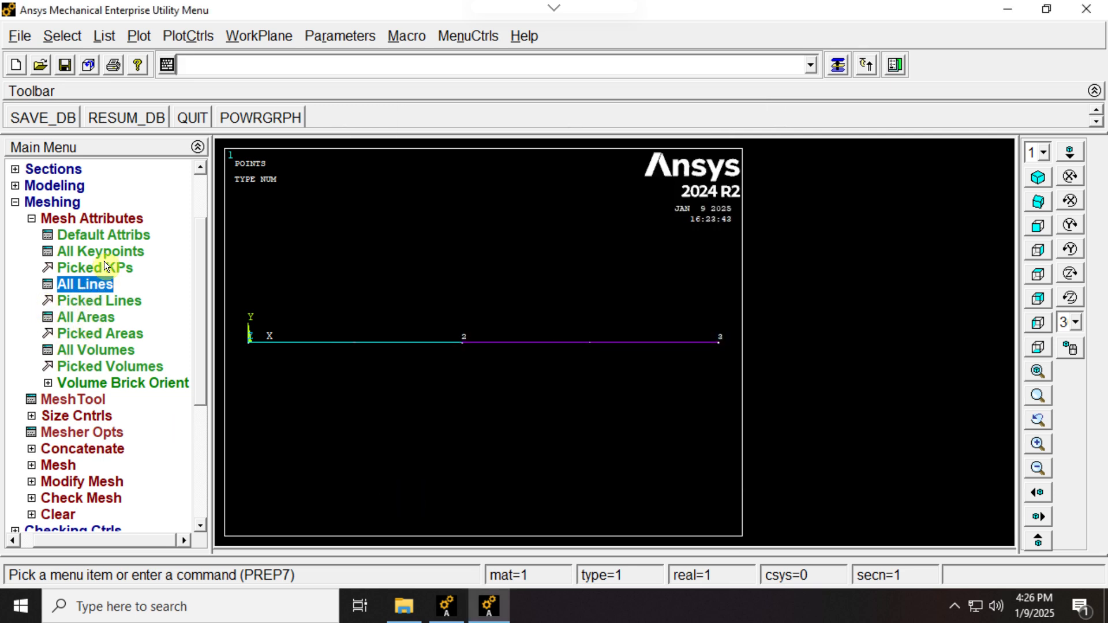
Assign material 1, element type LINK180 and section 2 to the line between keypoints 2 and 3
click(99, 300)
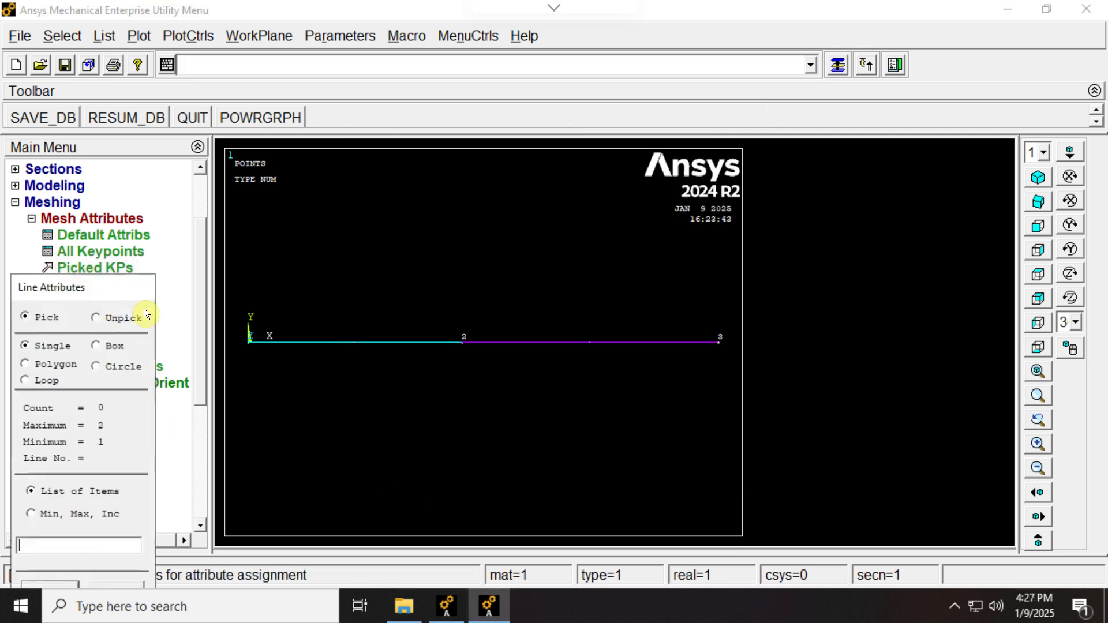
click(601, 346)
drag(74, 281, 216, 143)
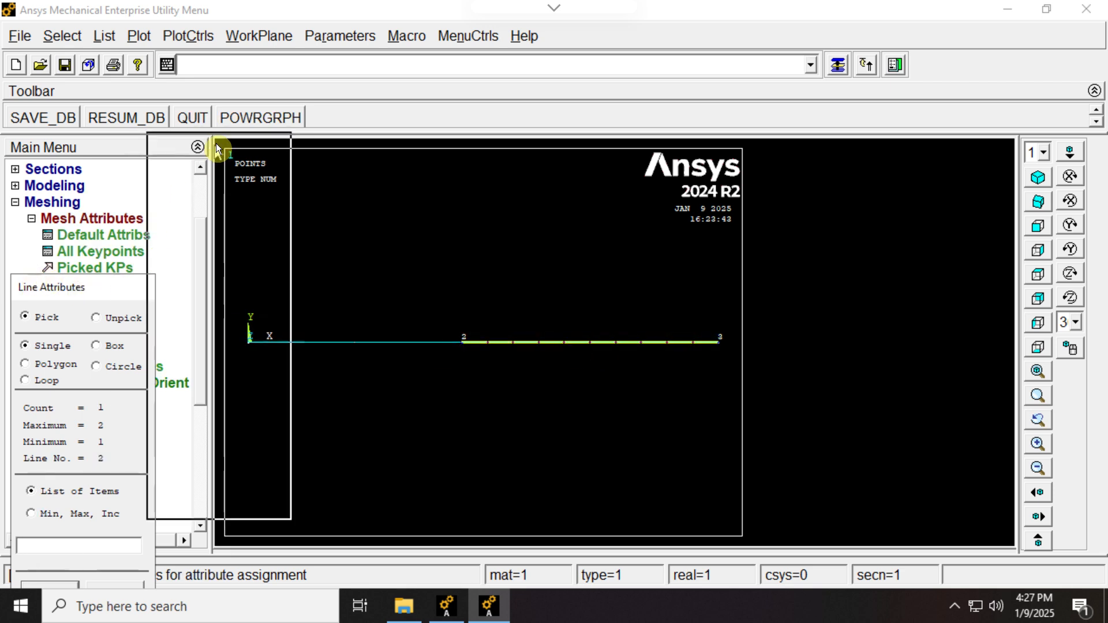
click(195, 451)
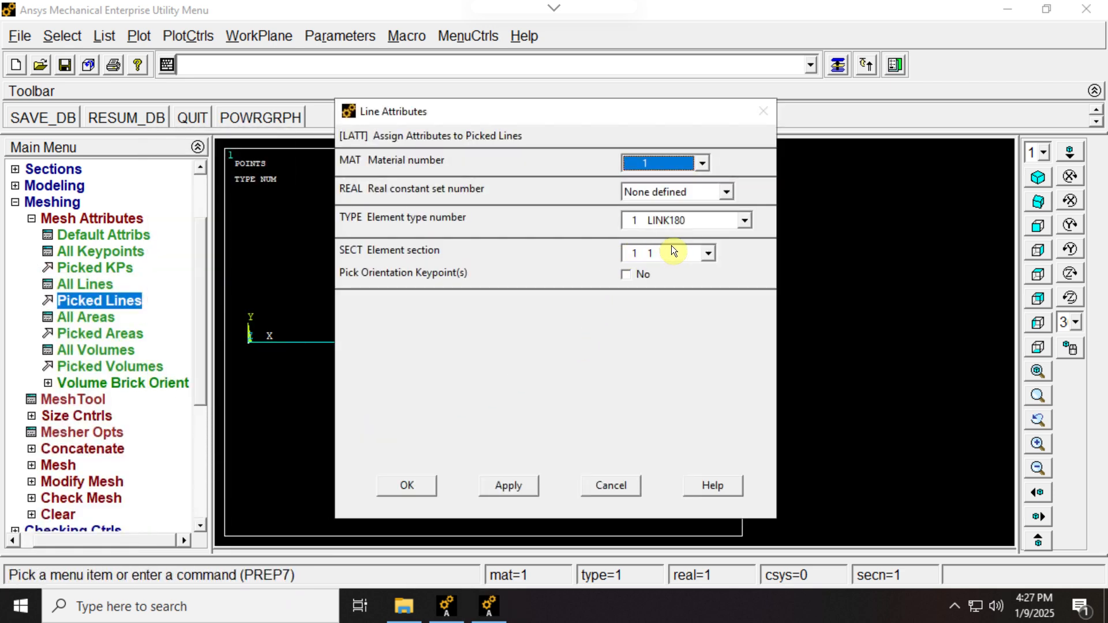
click(687, 255)
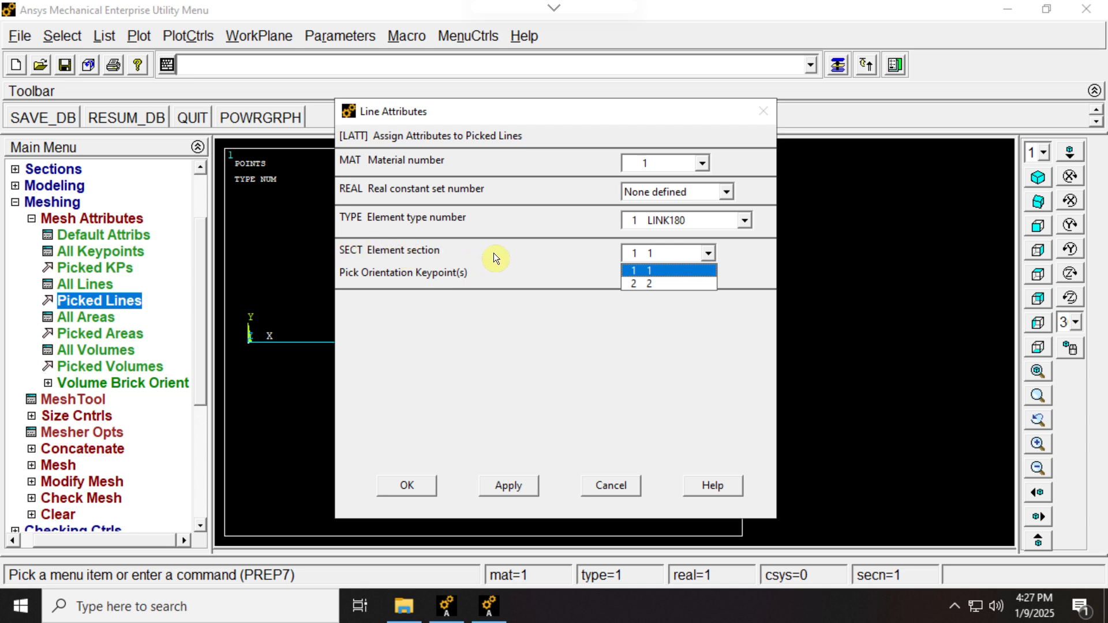
click(667, 282)
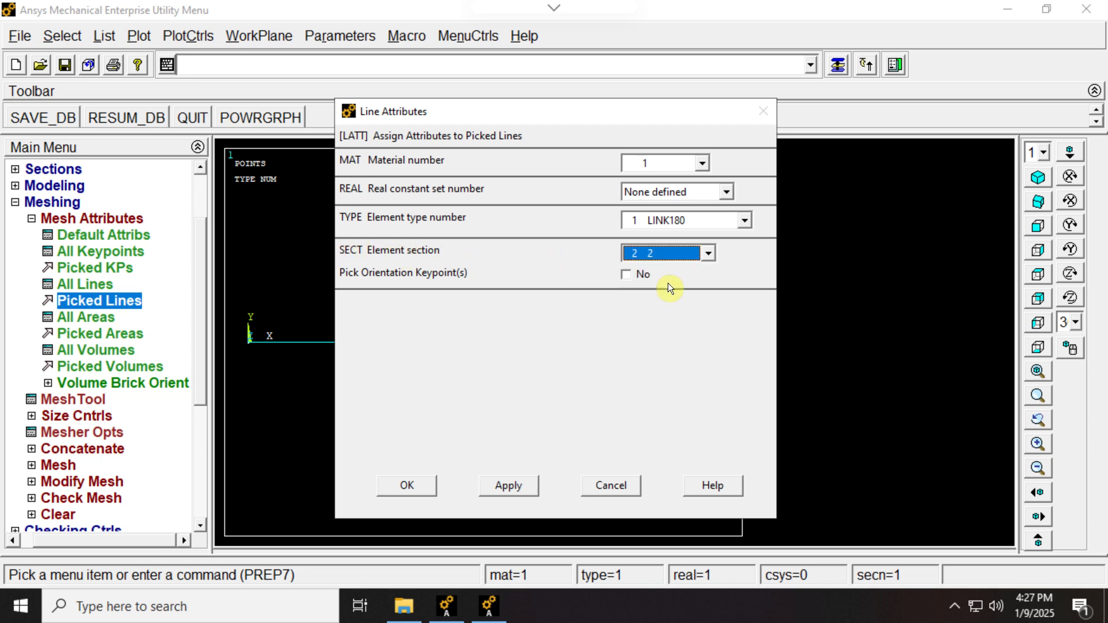
click(401, 491)
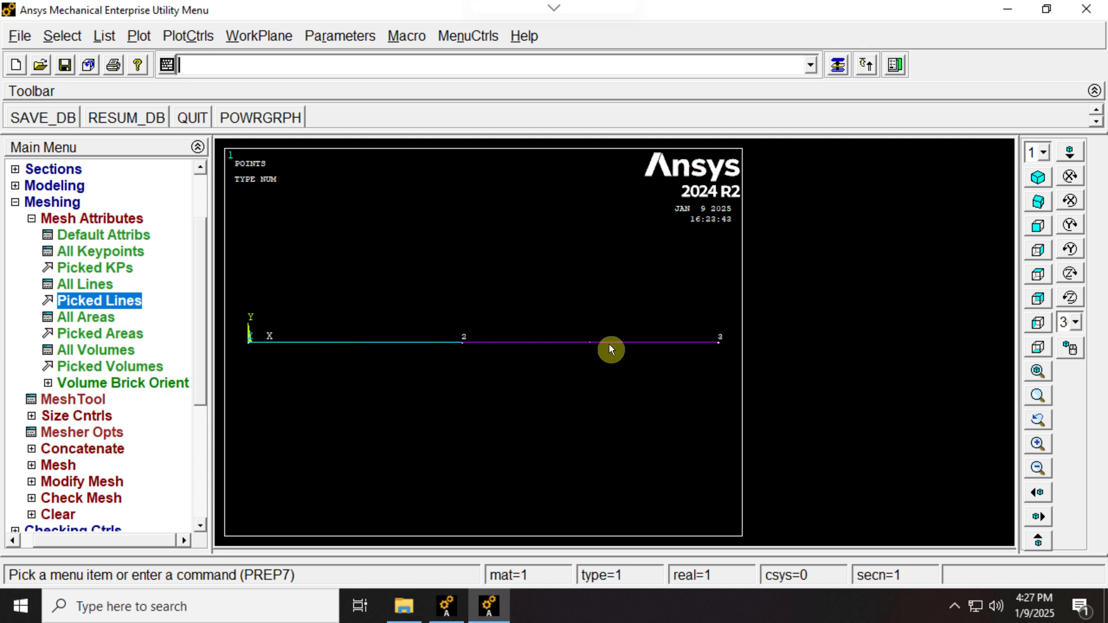
Set the manual mesh size of all lines to 1 element division and leave the meshing options
click(32, 219)
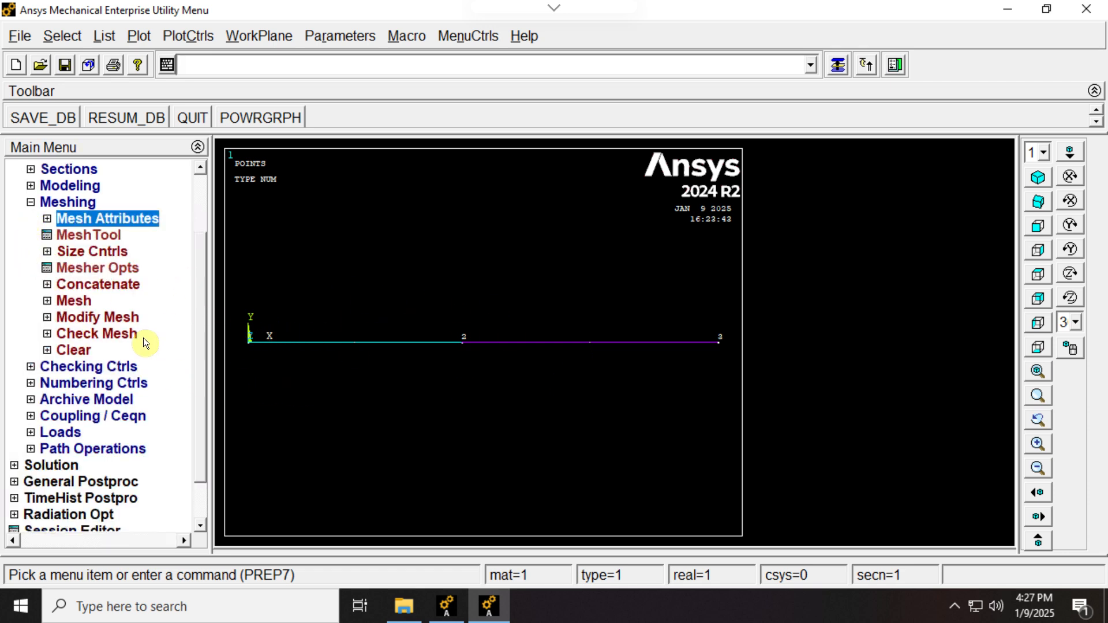
click(47, 252)
click(64, 285)
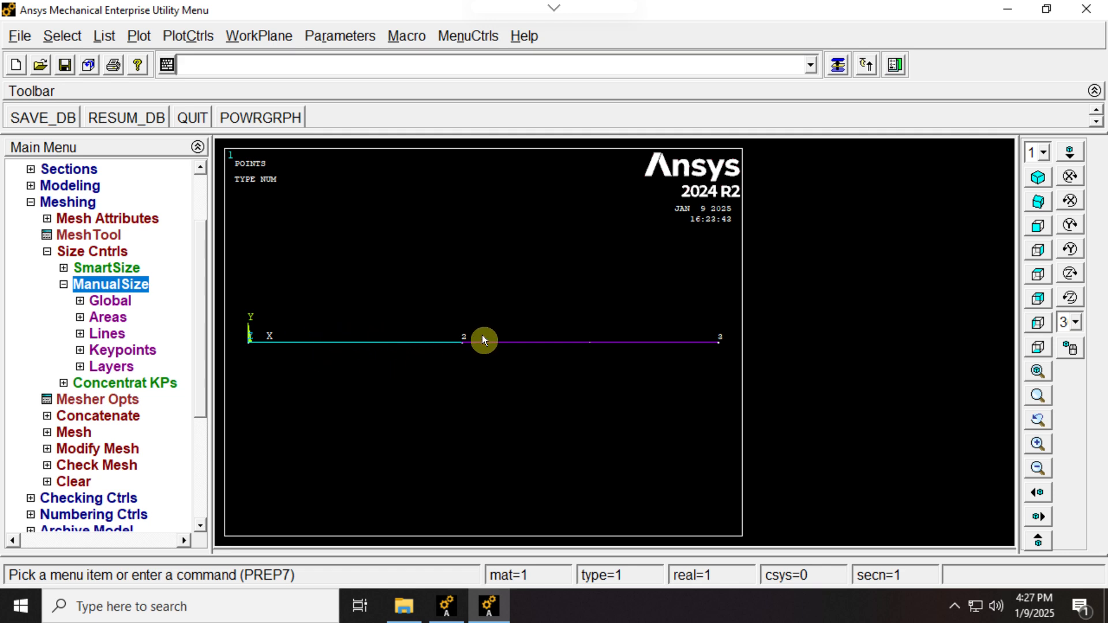
click(81, 331)
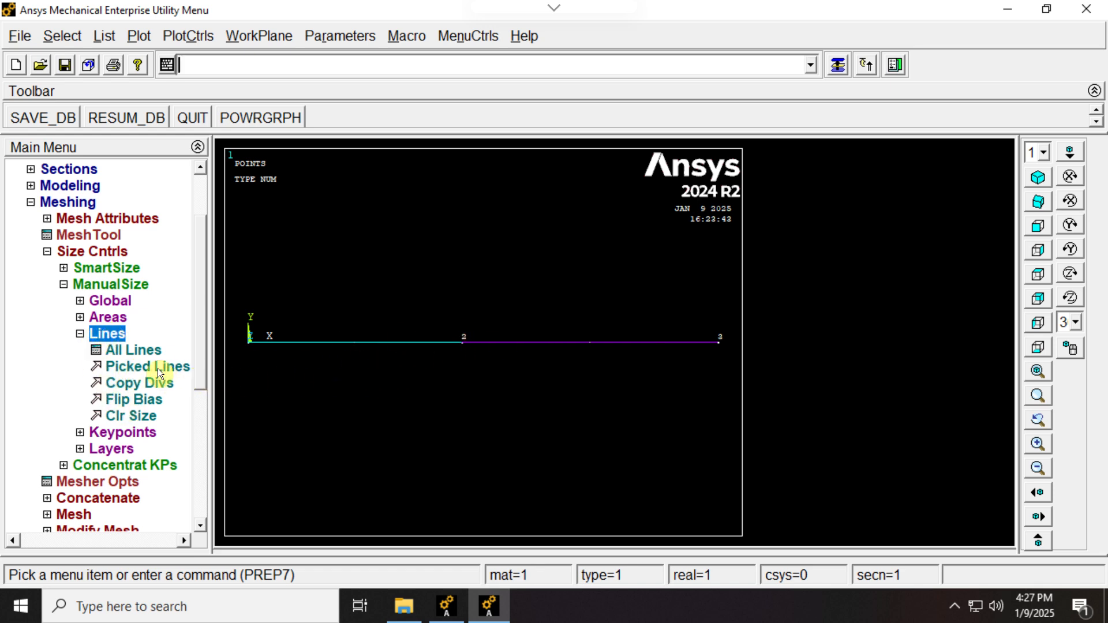
click(127, 350)
drag(455, 186, 546, 199)
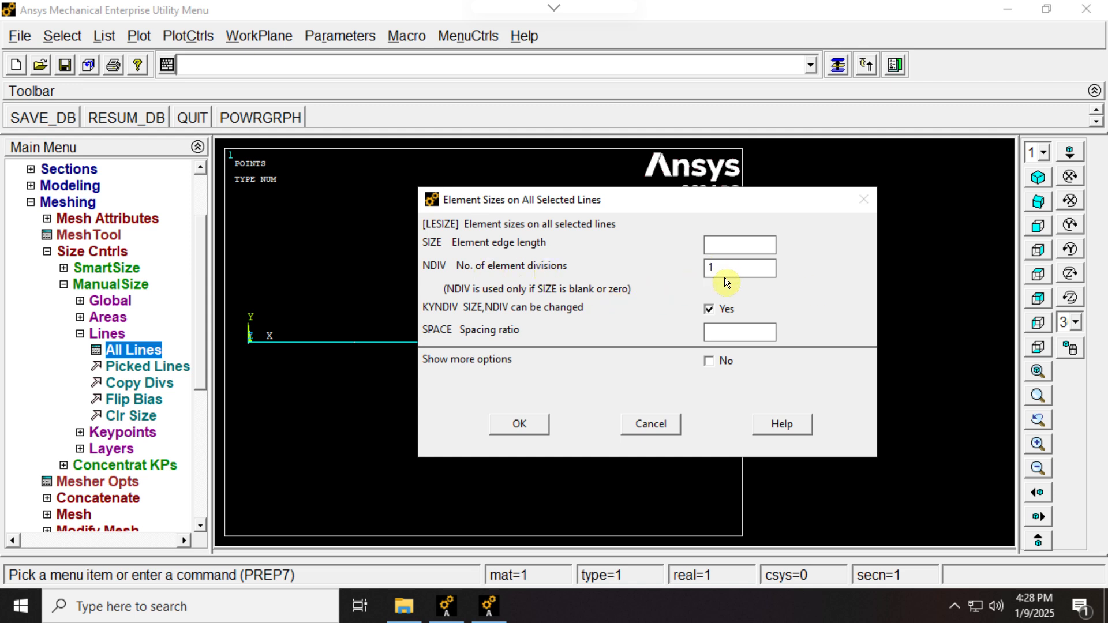
click(539, 428)
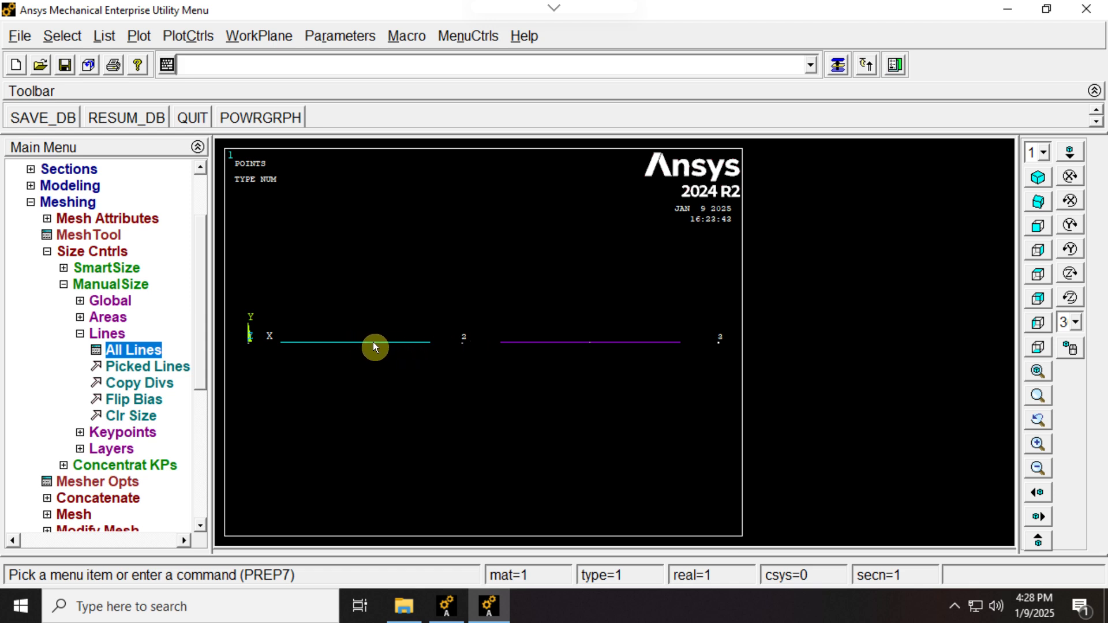
click(80, 334)
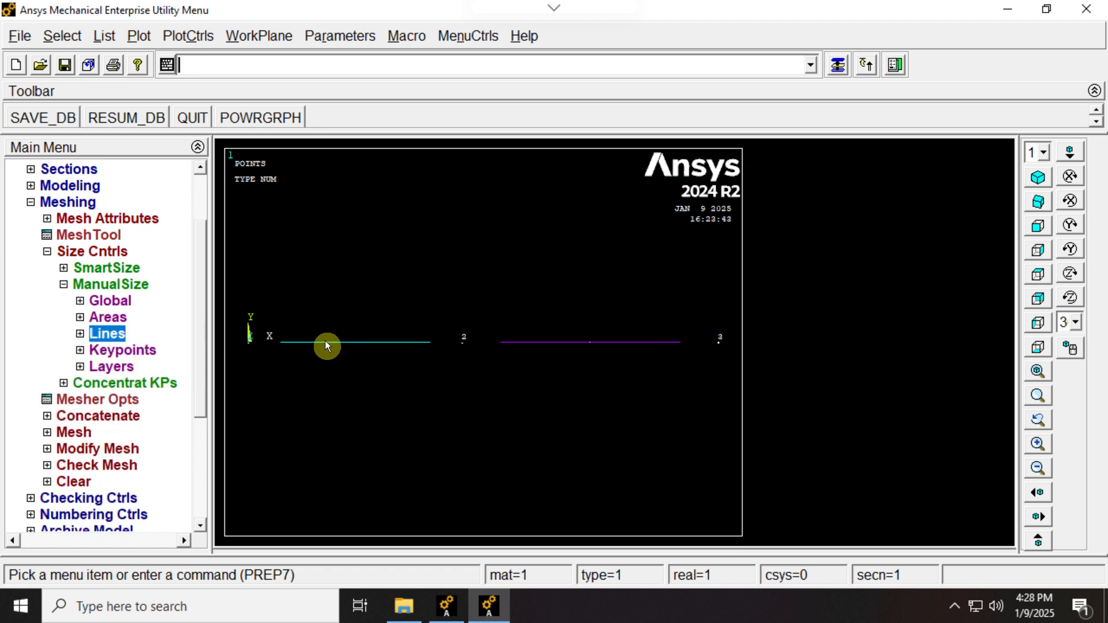
click(62, 284)
click(46, 253)
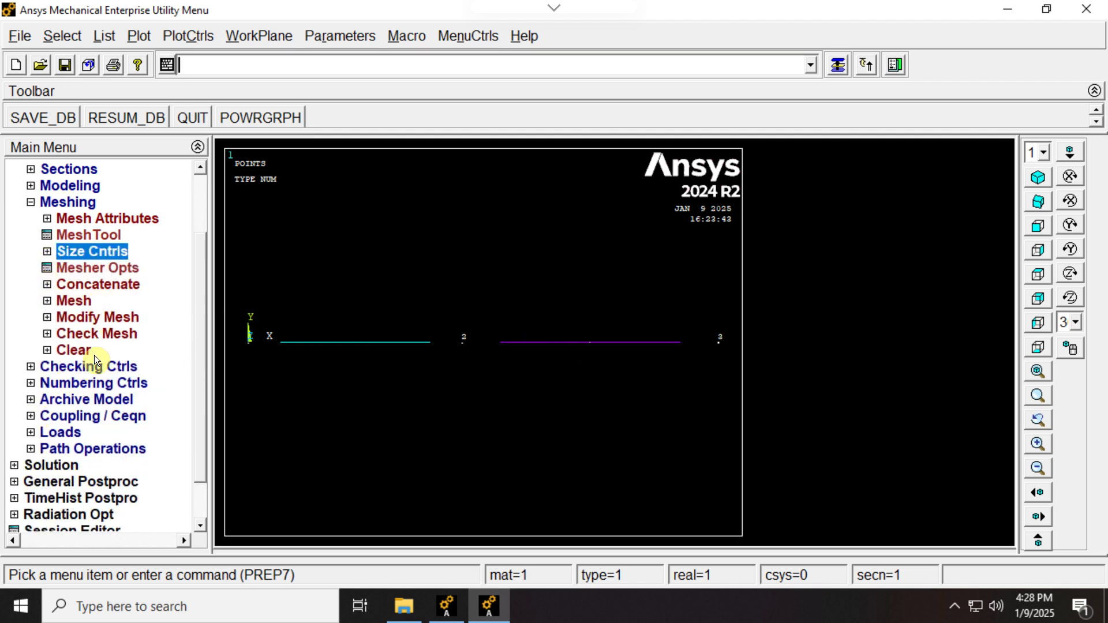
click(31, 202)
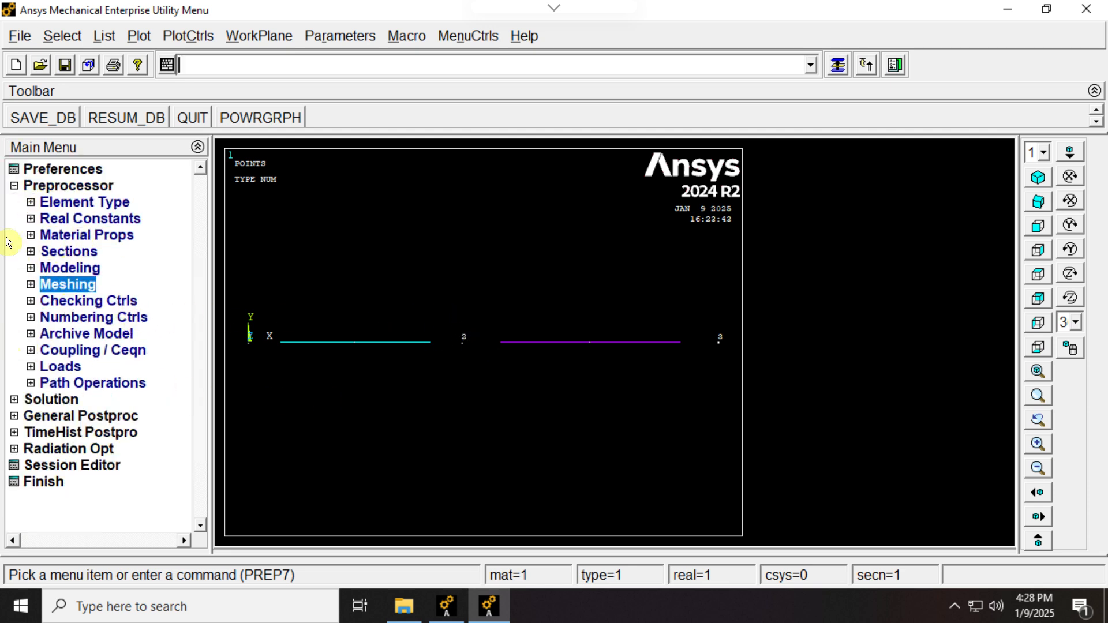
Mesh all lines of the stepped bar with the assigned attributes and element divisions
click(30, 285)
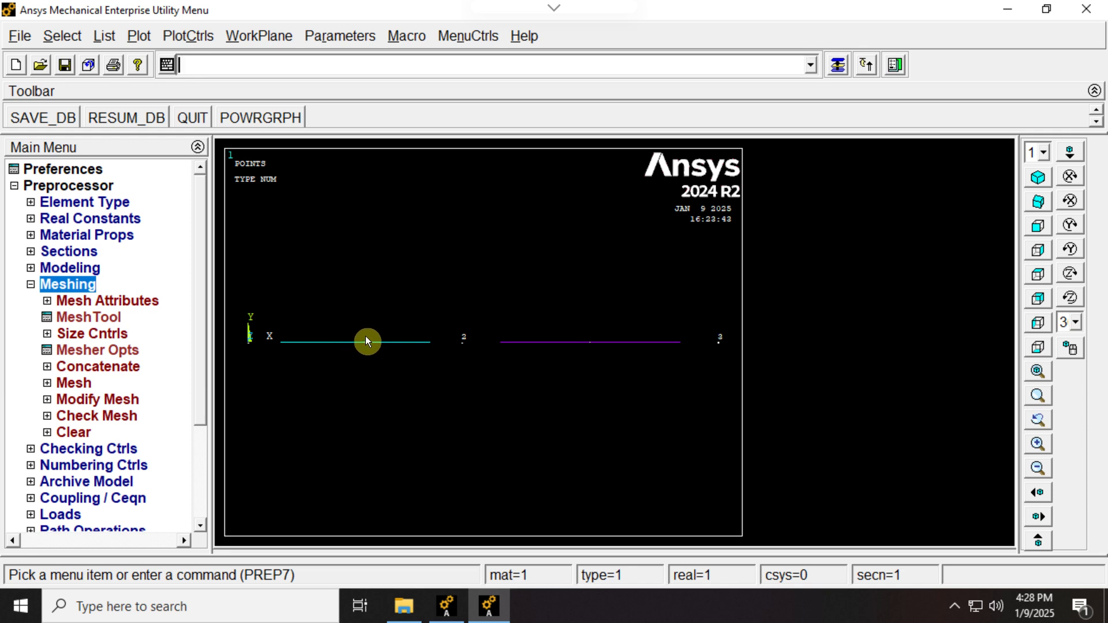
click(47, 383)
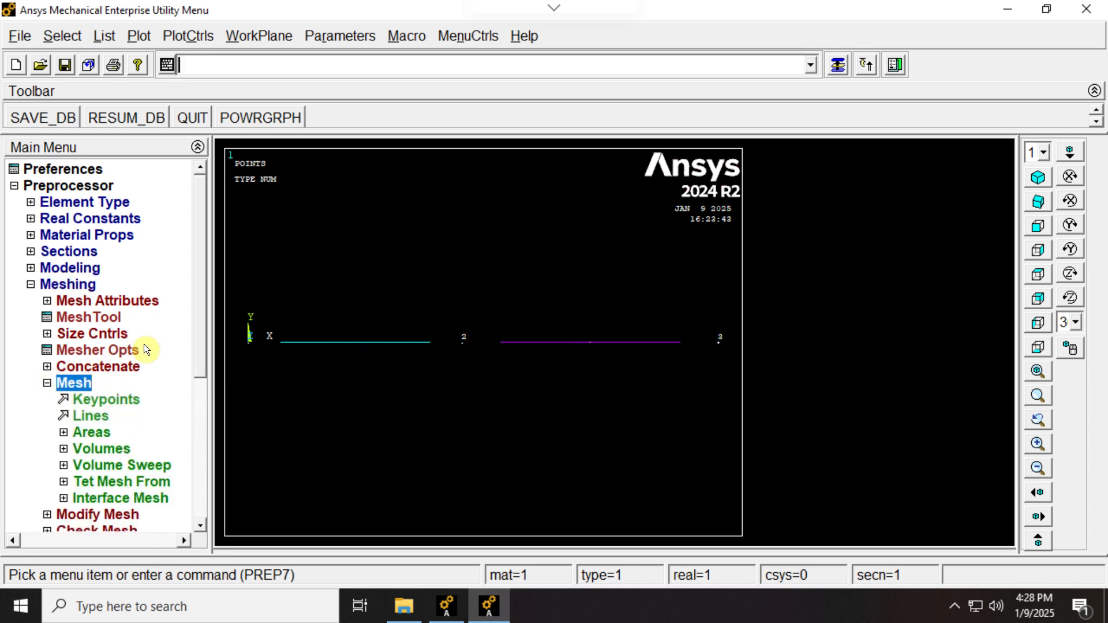
drag(199, 352, 198, 396)
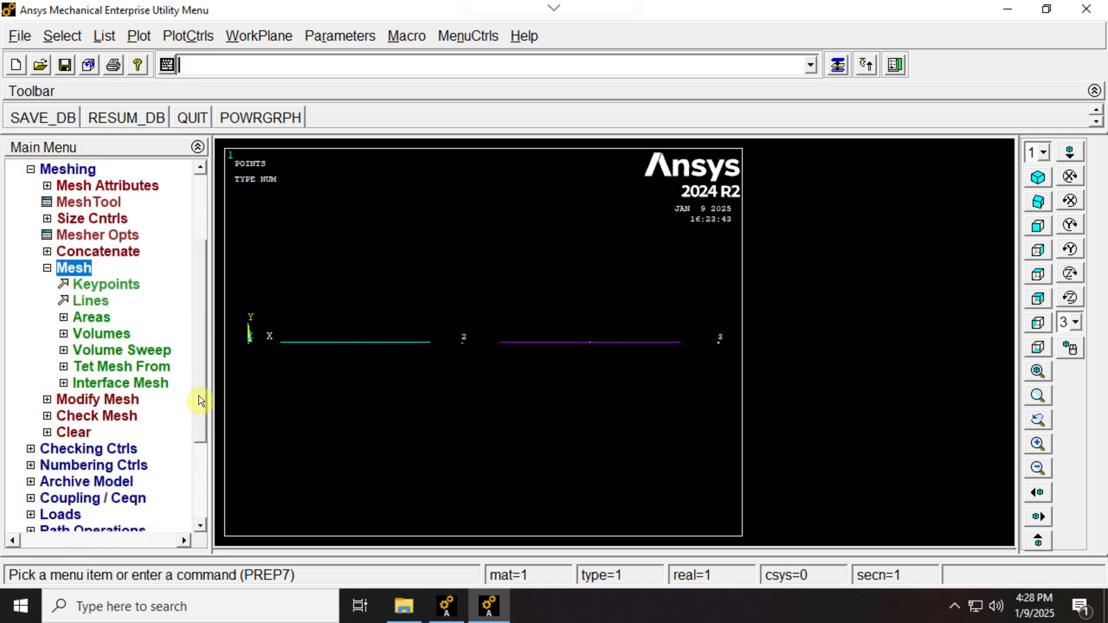
click(91, 300)
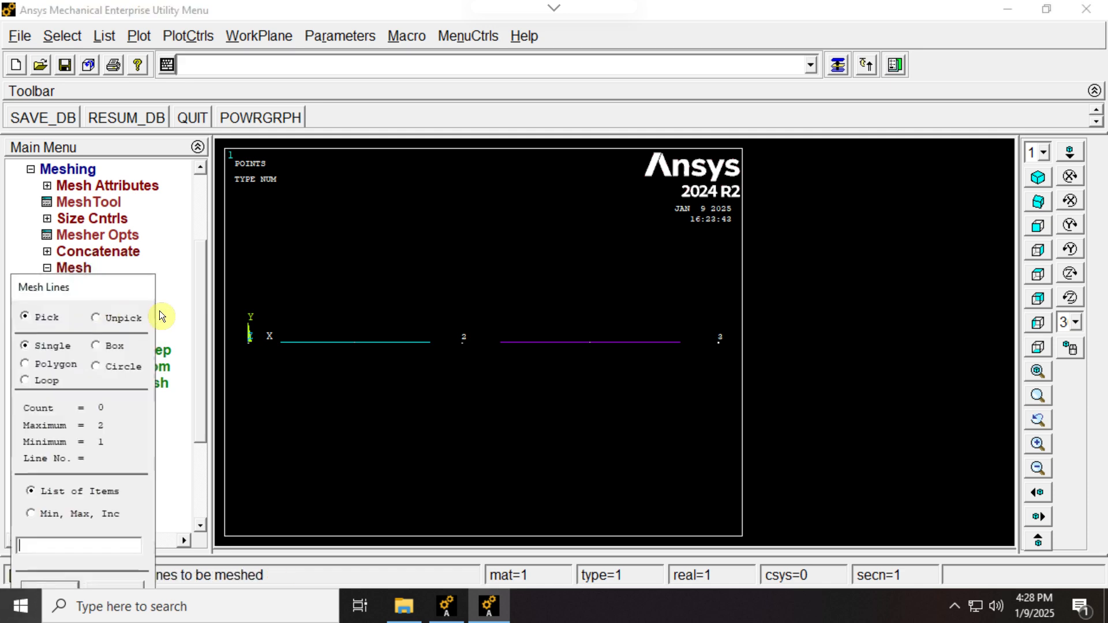
drag(98, 285, 603, 202)
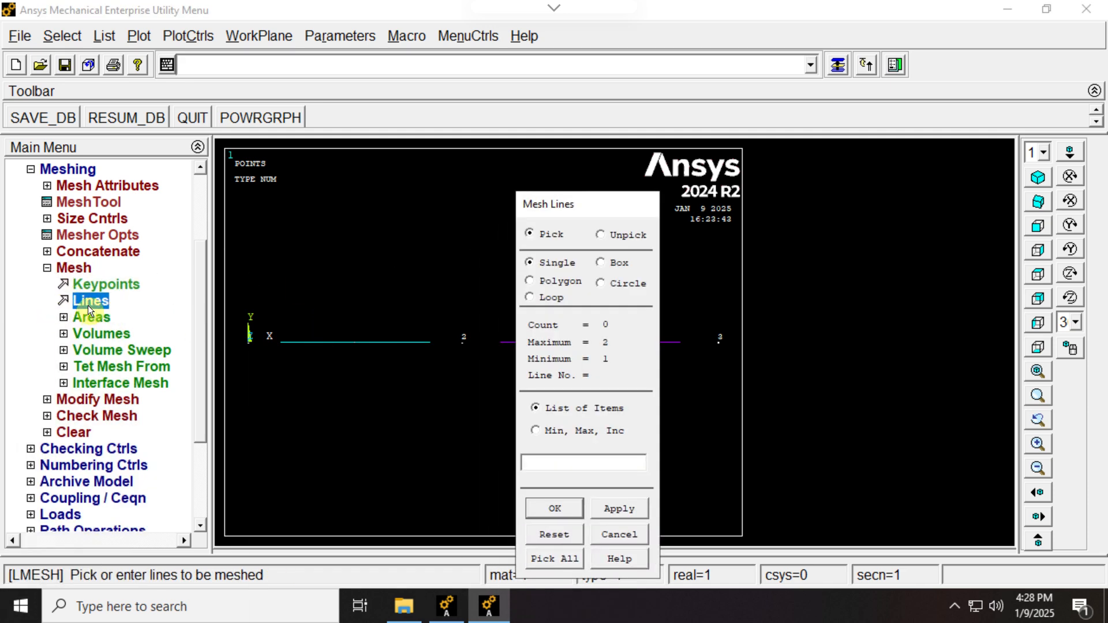
click(540, 559)
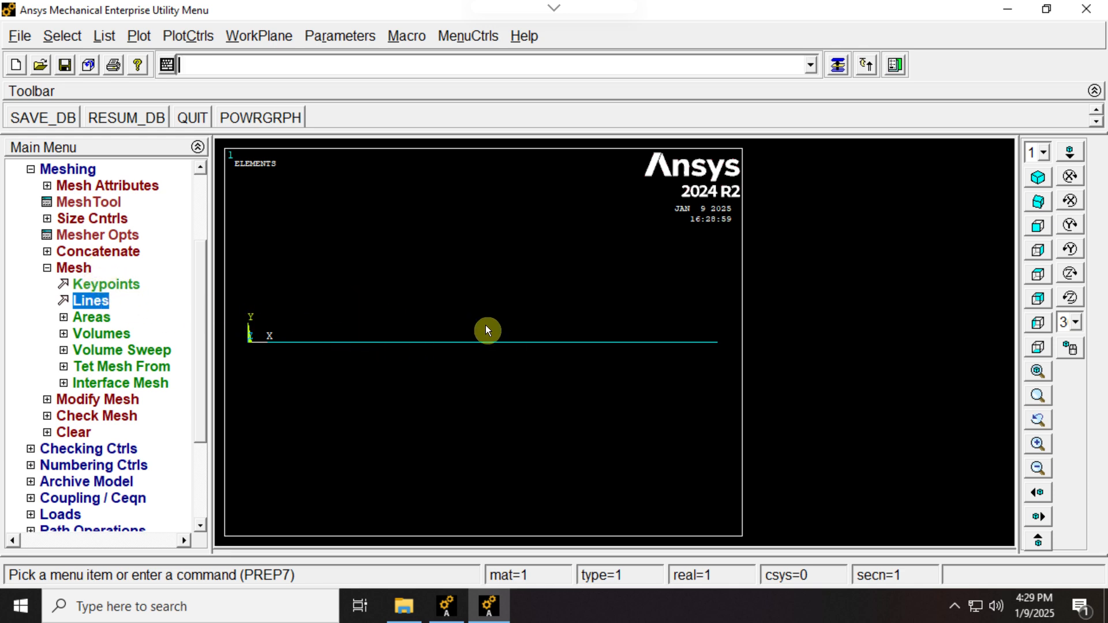
List all elements with their nodes and attributes, check the section and node assignments, and close the listing
click(106, 37)
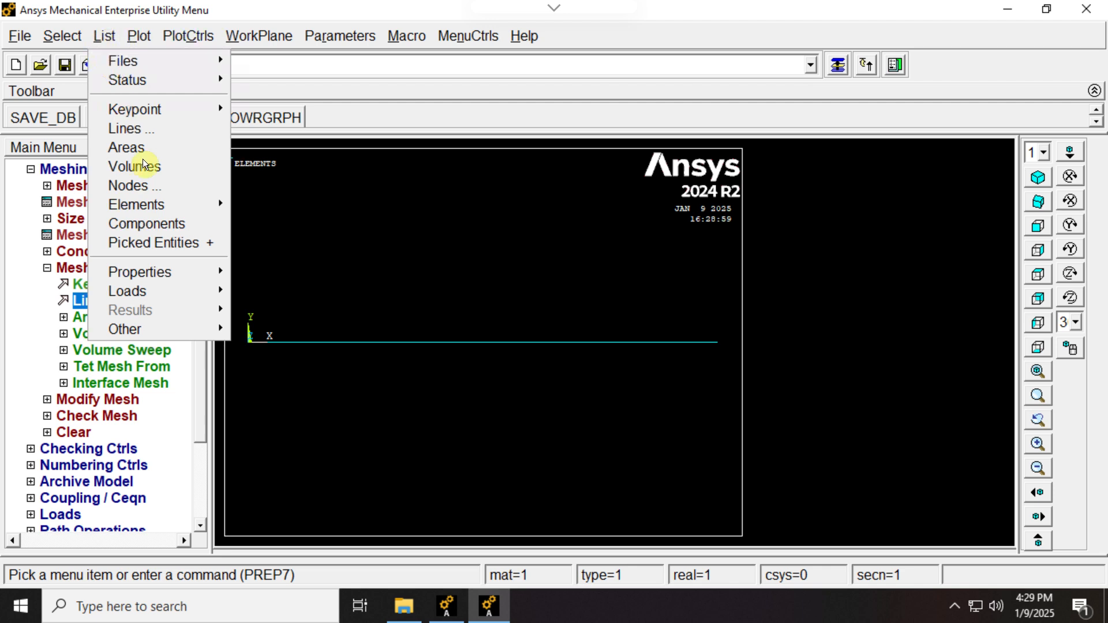
mouse_move(154, 207)
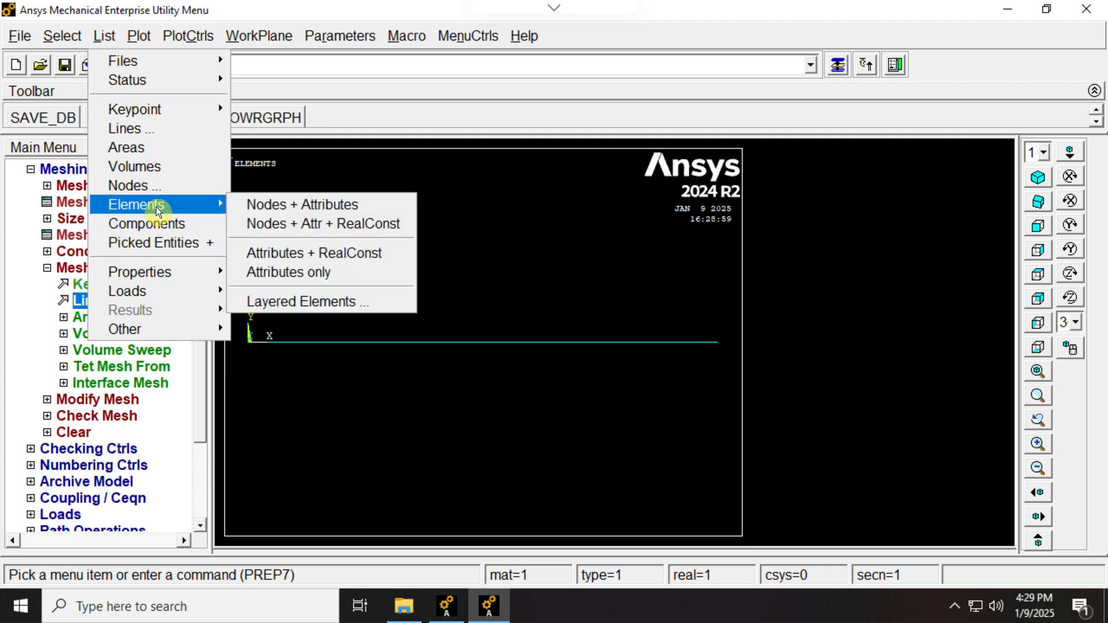
click(275, 204)
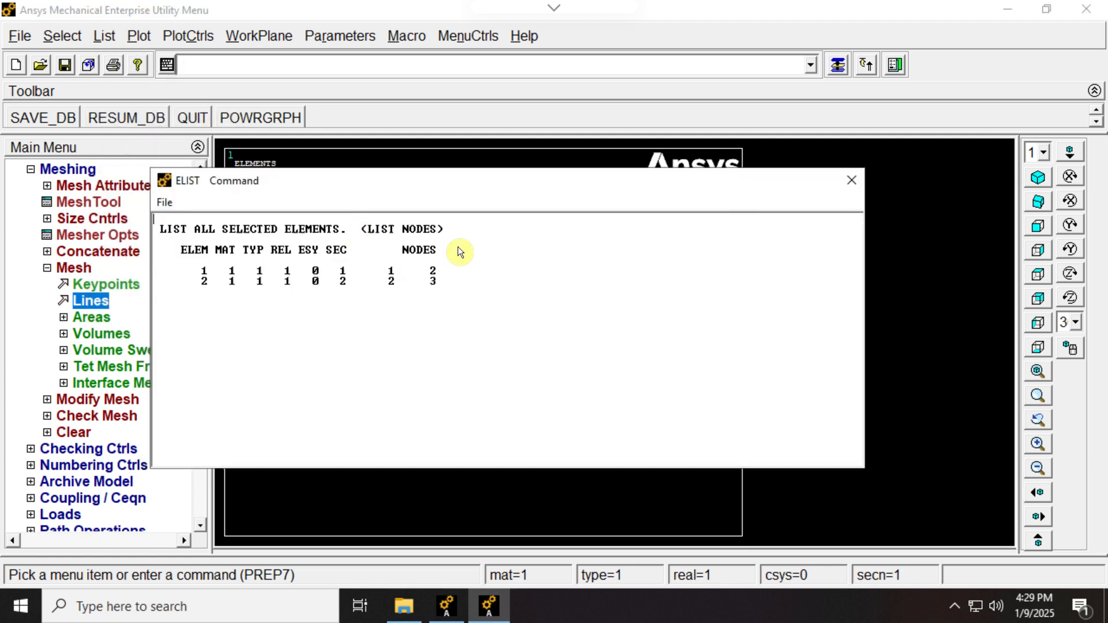
drag(408, 184, 612, 222)
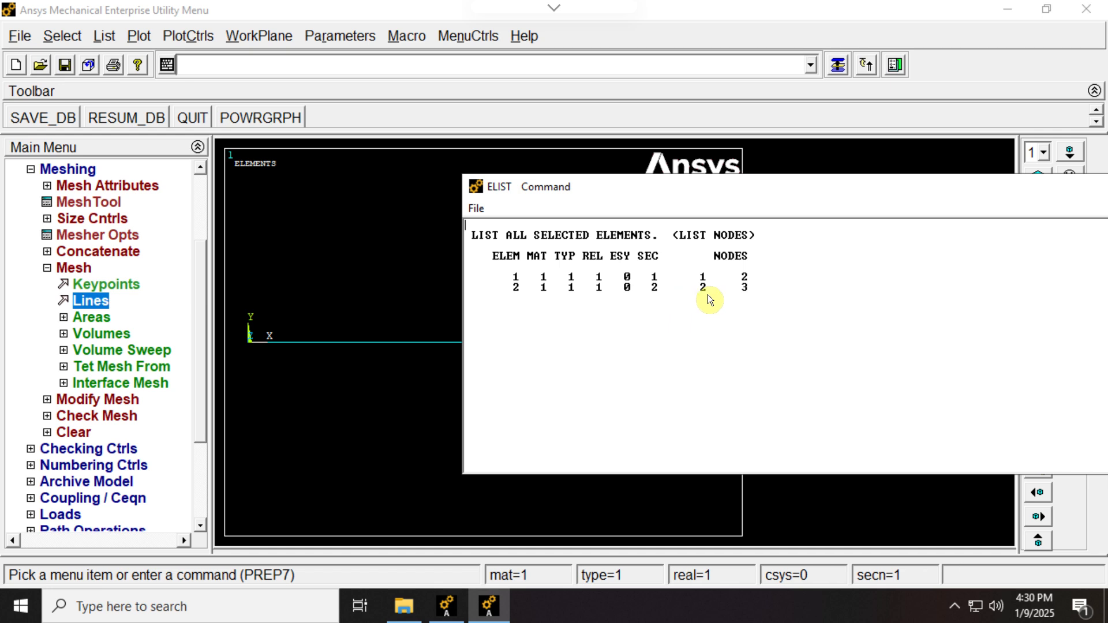
drag(902, 194, 617, 222)
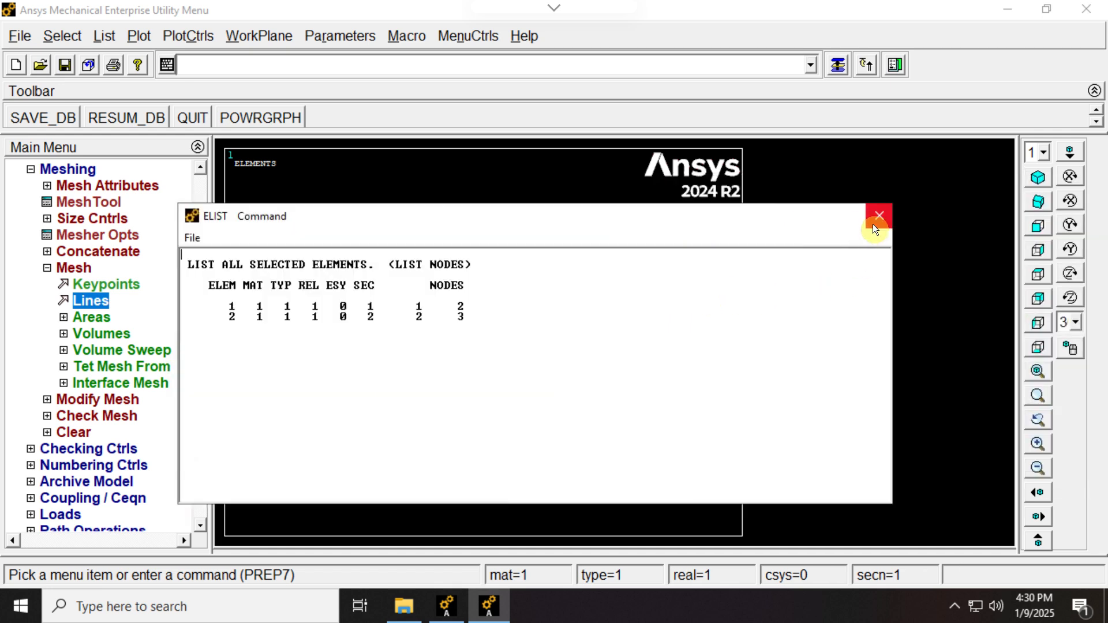
click(873, 222)
List all nodes with coordinates and angles sorted by node number, check their X positions, and close the listing
click(101, 37)
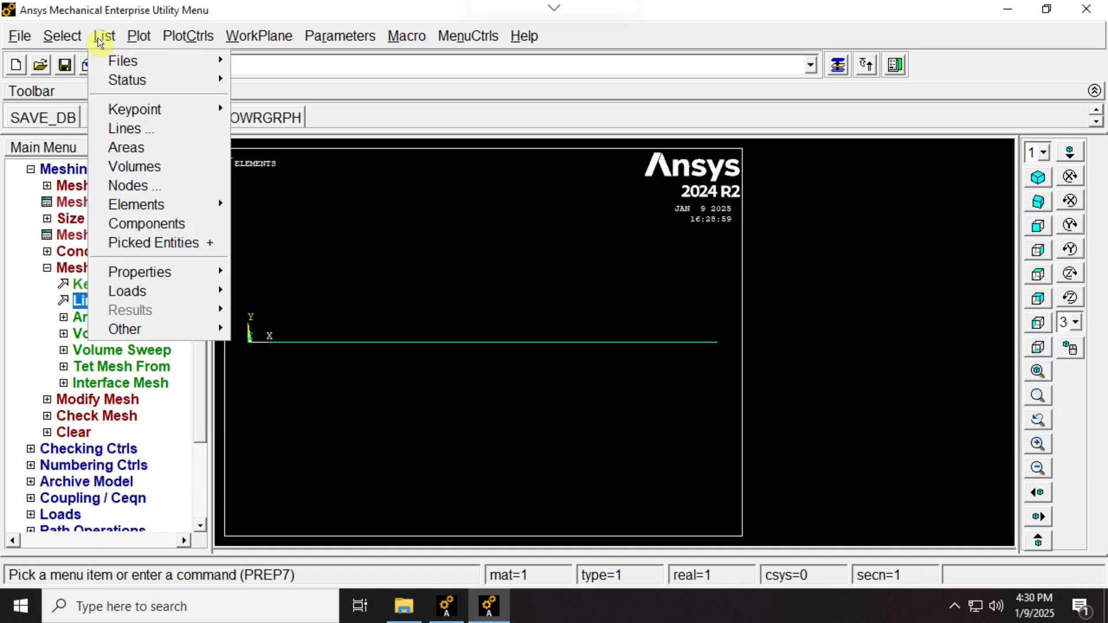
click(161, 188)
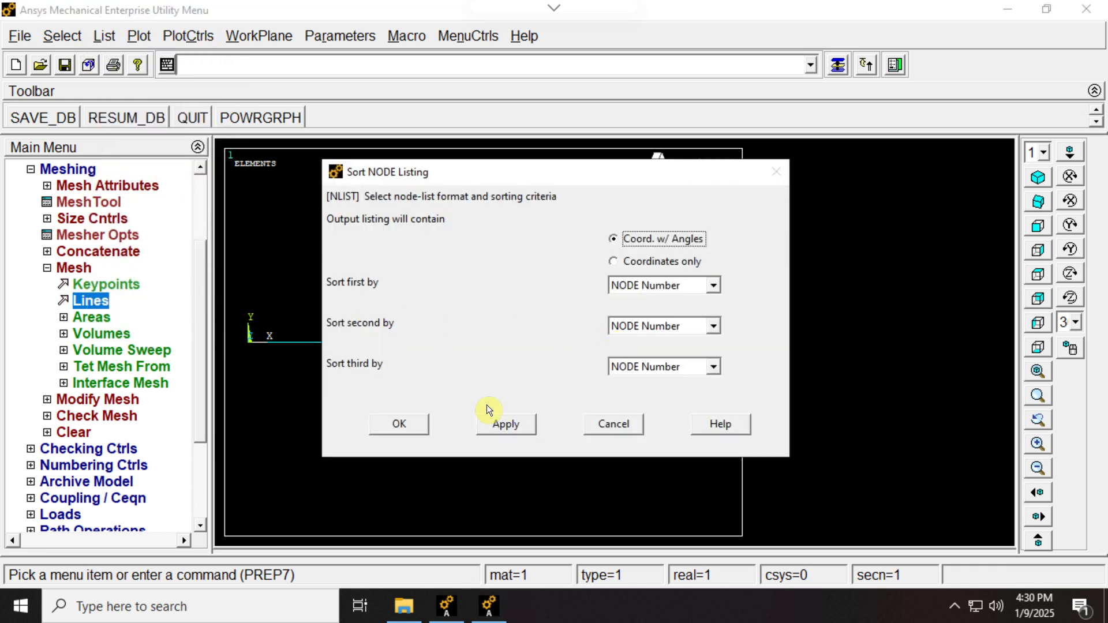
click(413, 423)
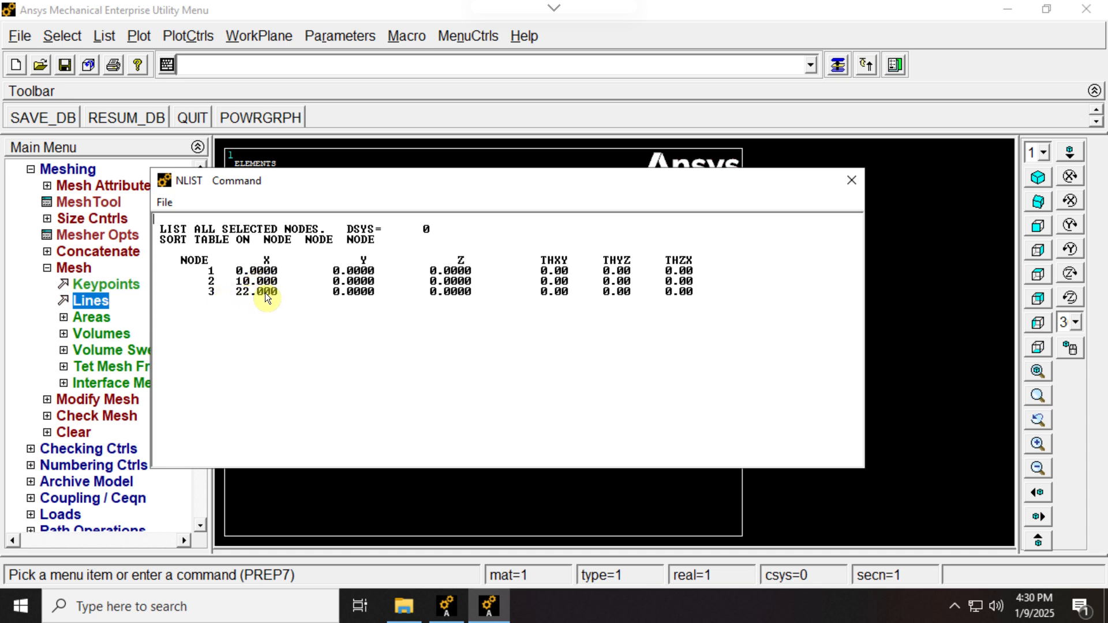
click(851, 180)
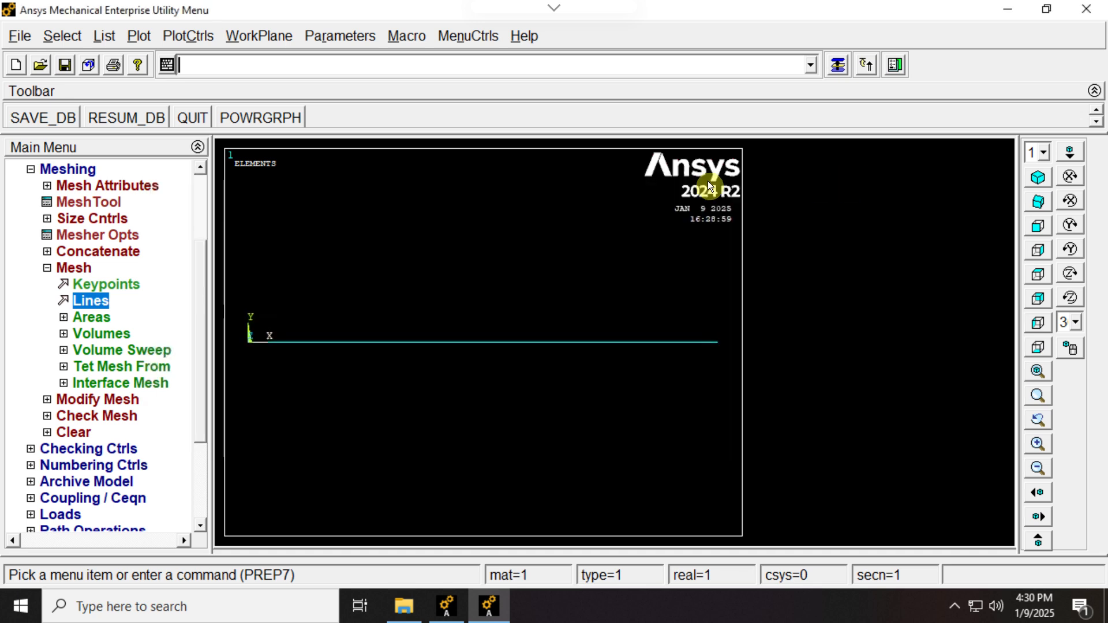
Plot the nodes and turn on node numbers in the plot numbering controls
click(146, 37)
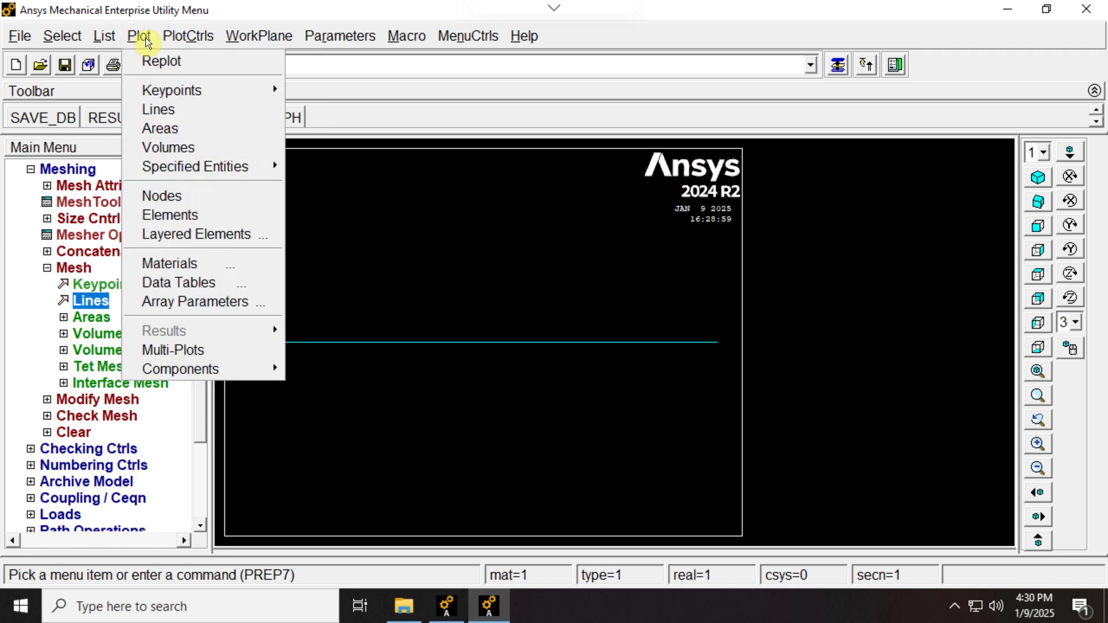
click(147, 196)
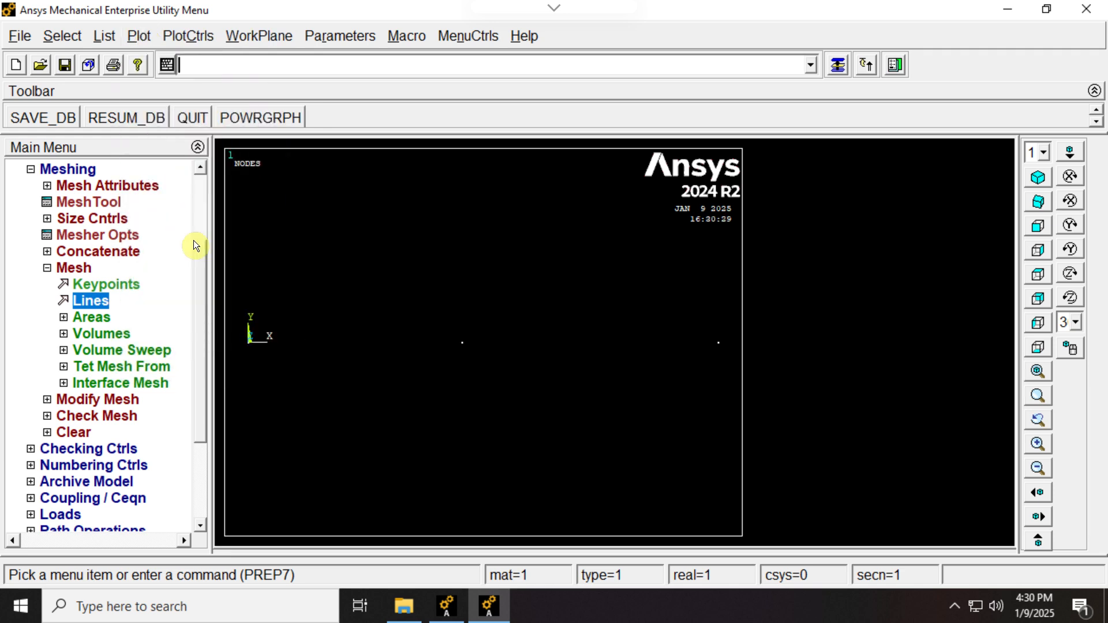
click(132, 37)
mouse_move(177, 37)
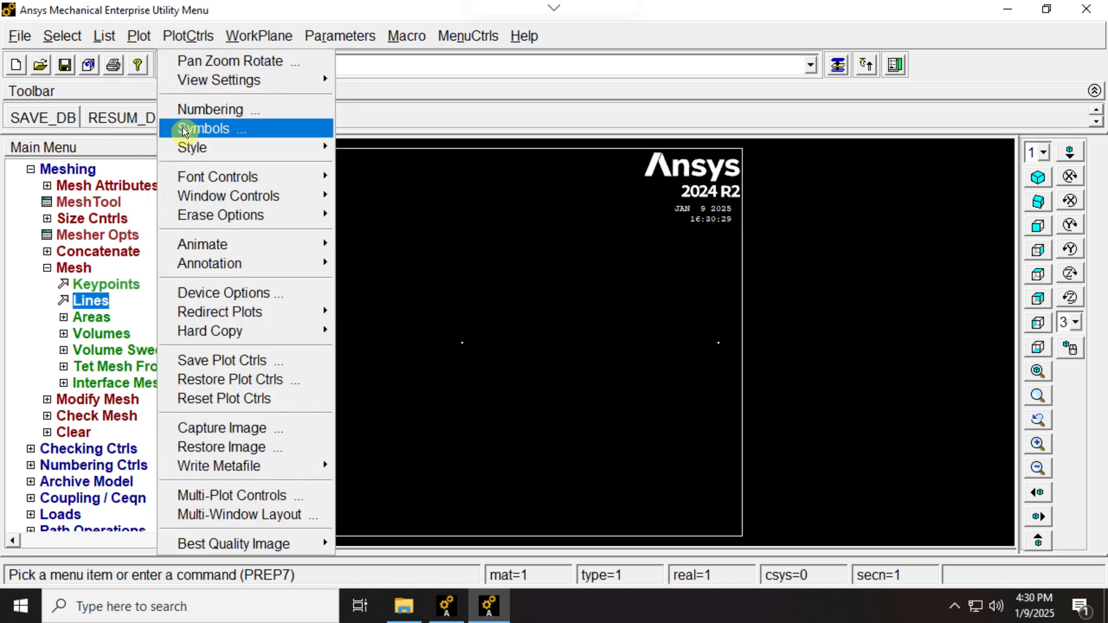
click(191, 109)
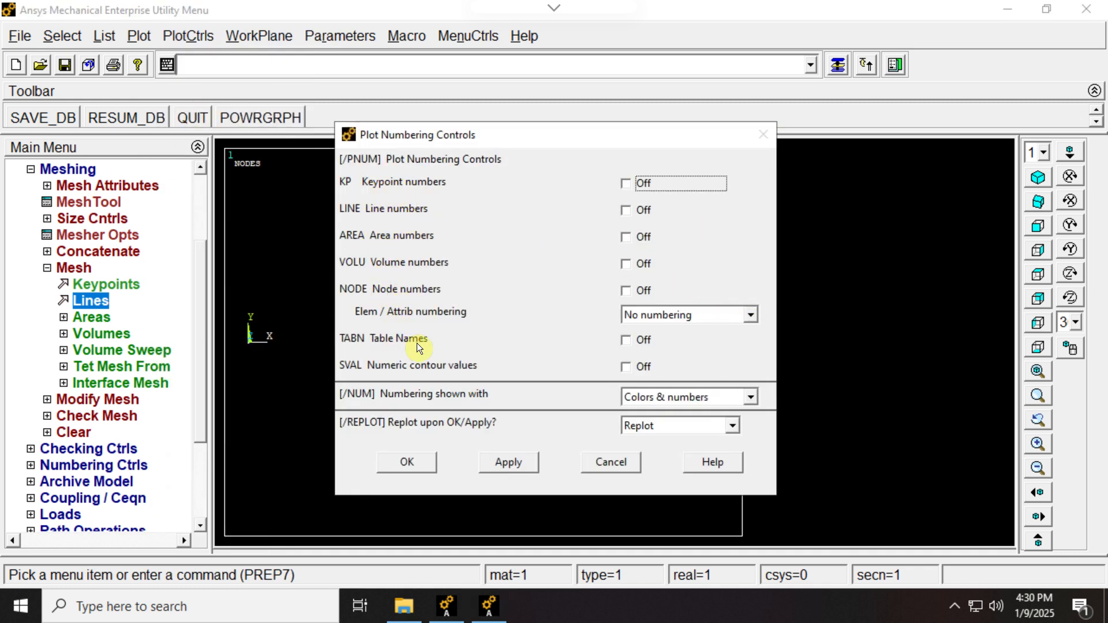
click(627, 291)
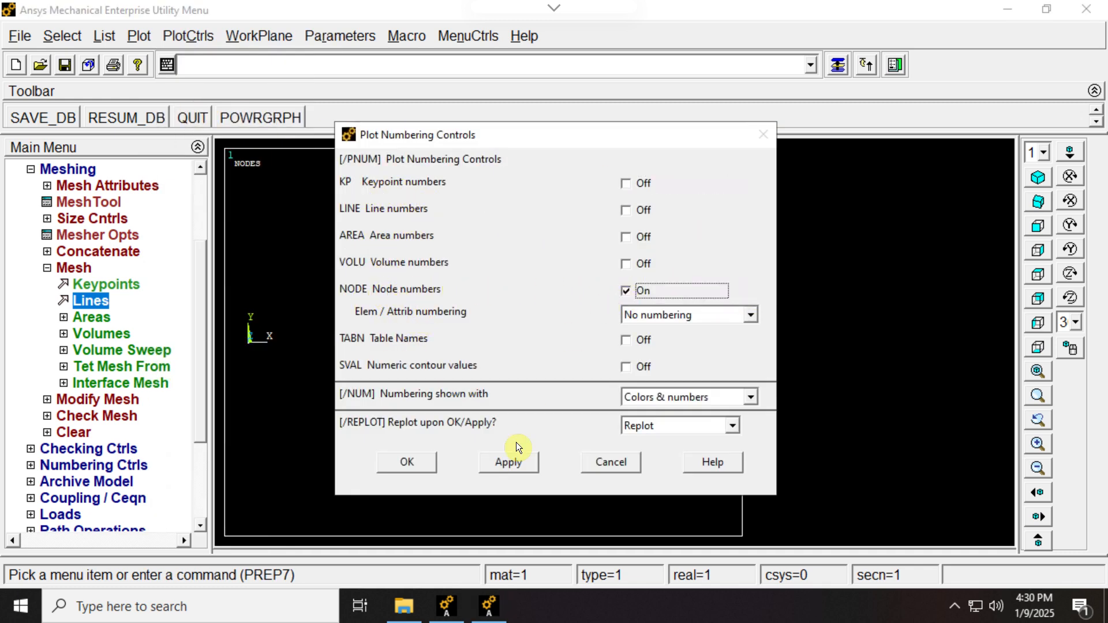
click(406, 465)
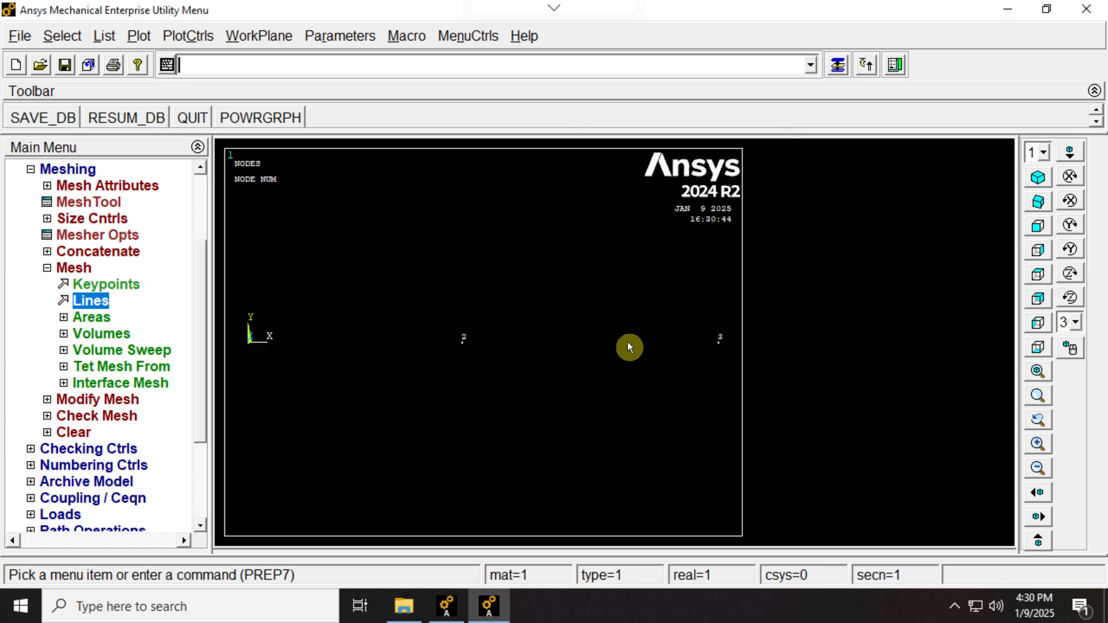
Plot the elements with node numbers on and element numbering left at No numbering
click(146, 35)
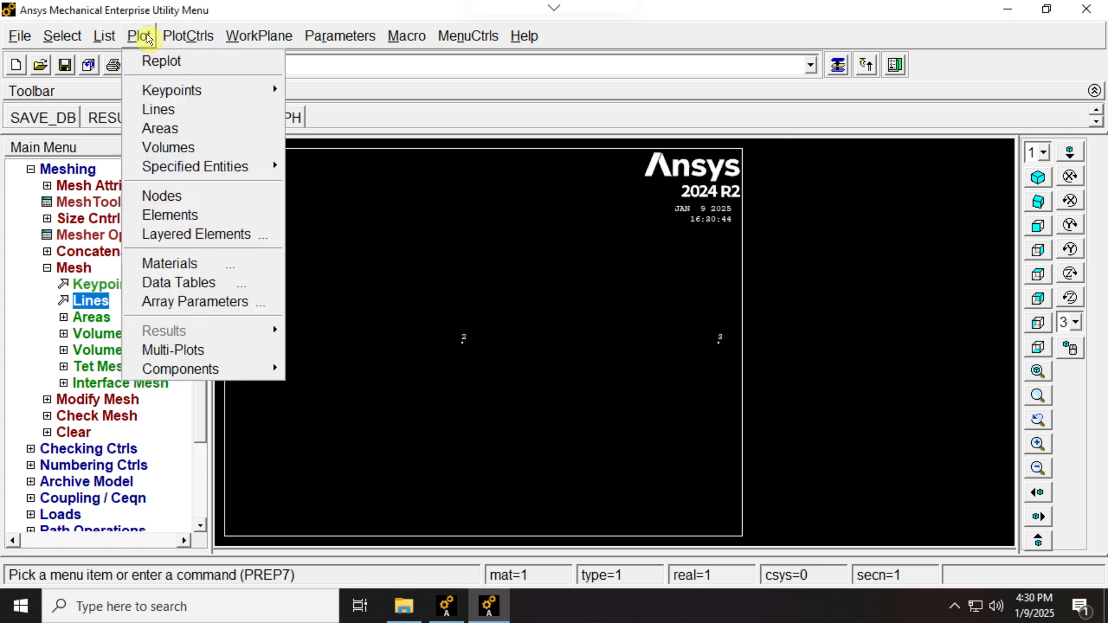
click(171, 214)
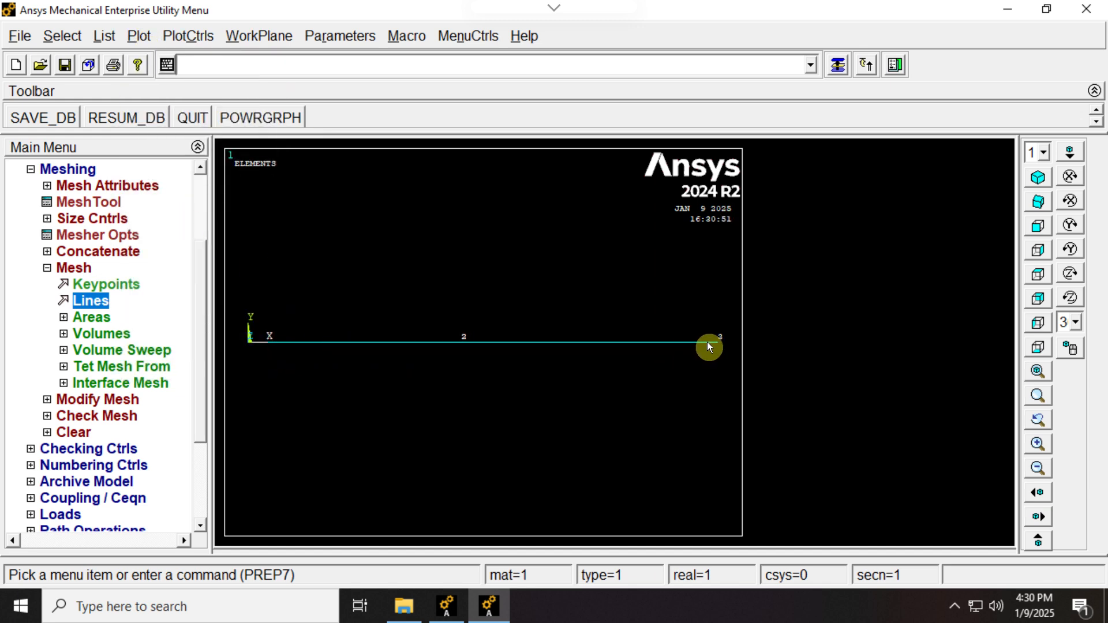
click(198, 38)
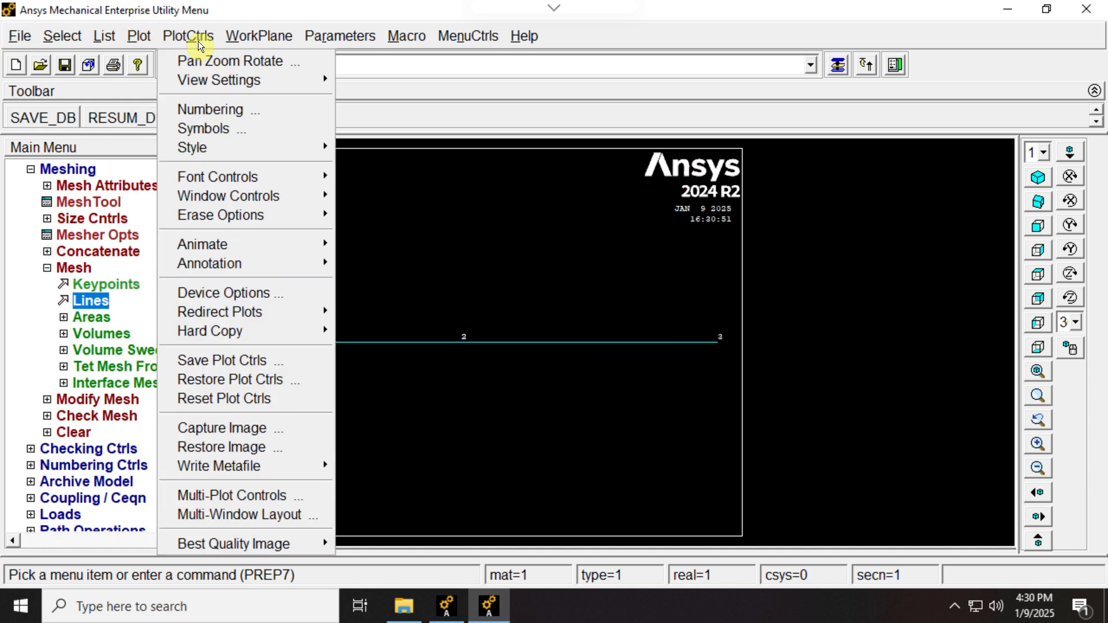
click(216, 114)
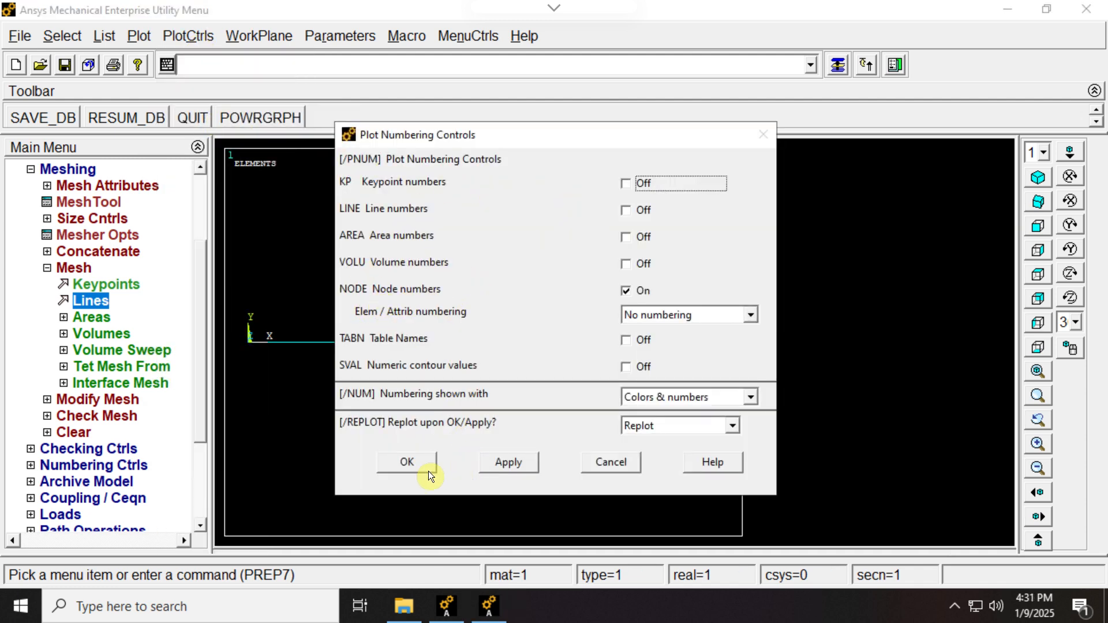
click(398, 462)
click(134, 36)
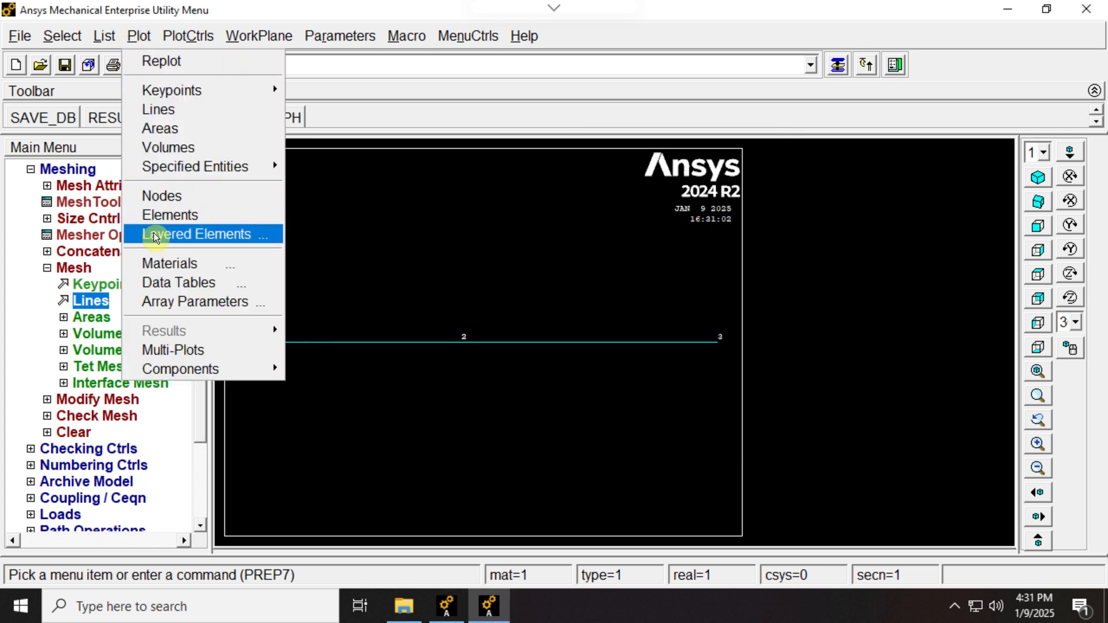
click(168, 214)
List the elements with nodes and attributes once more and close the listing
click(140, 36)
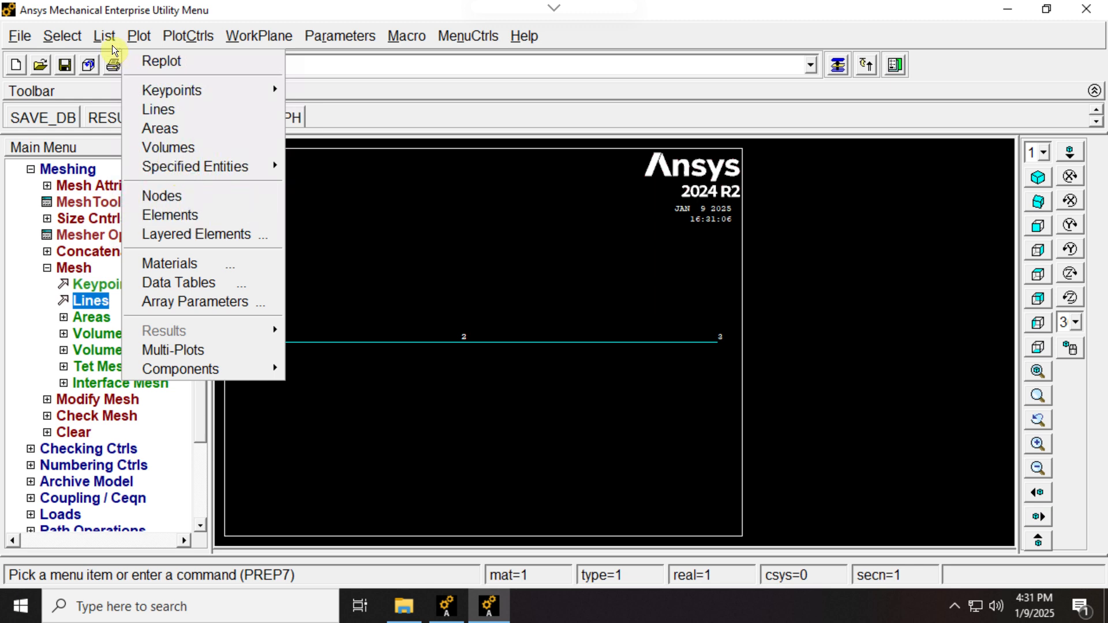
mouse_move(105, 37)
mouse_move(130, 211)
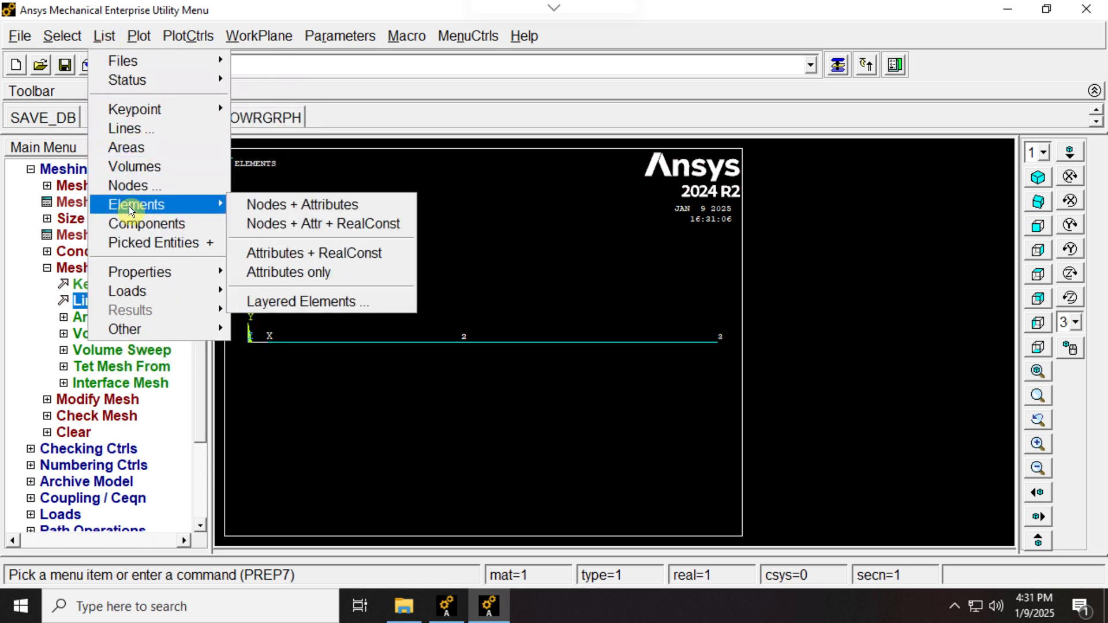
click(338, 206)
click(843, 182)
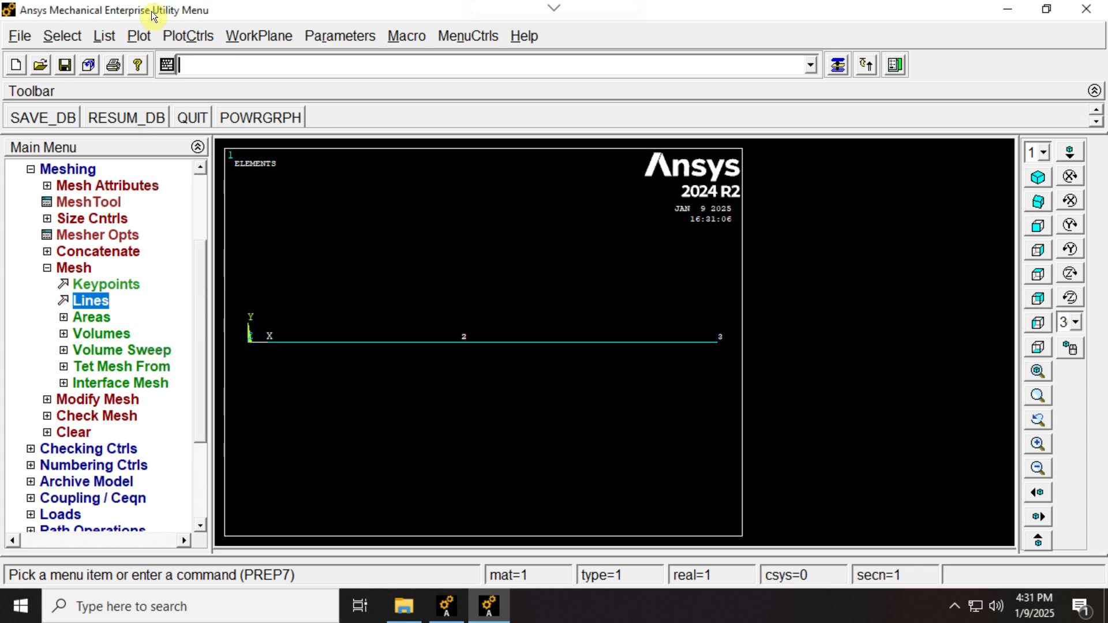
List all lines in attribute format, check their divisions and element attributes, and close the listing
click(104, 36)
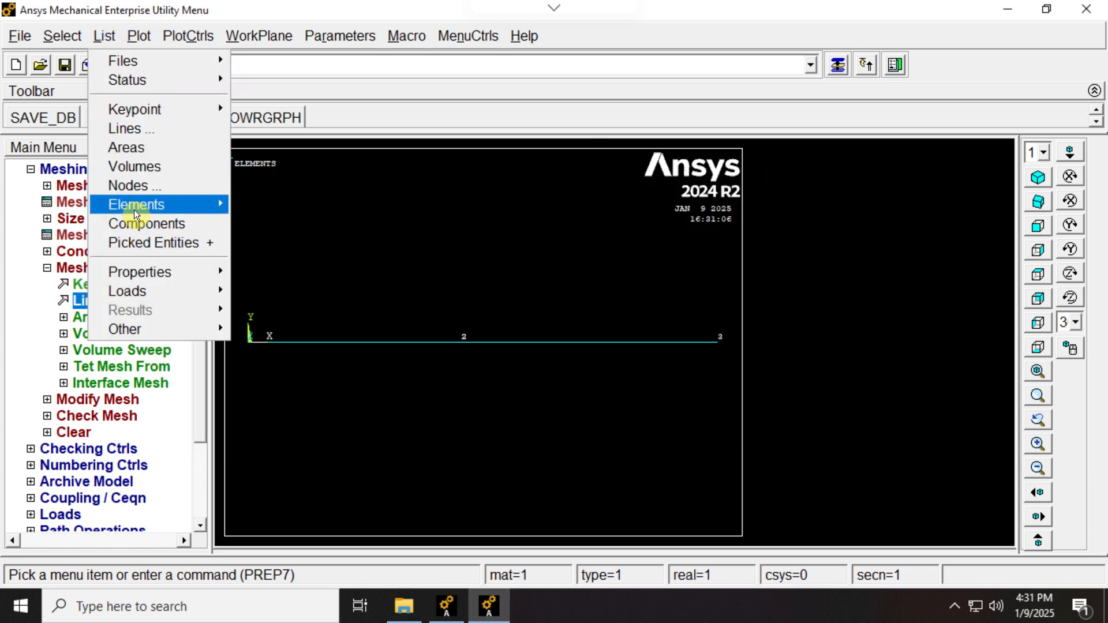
click(134, 137)
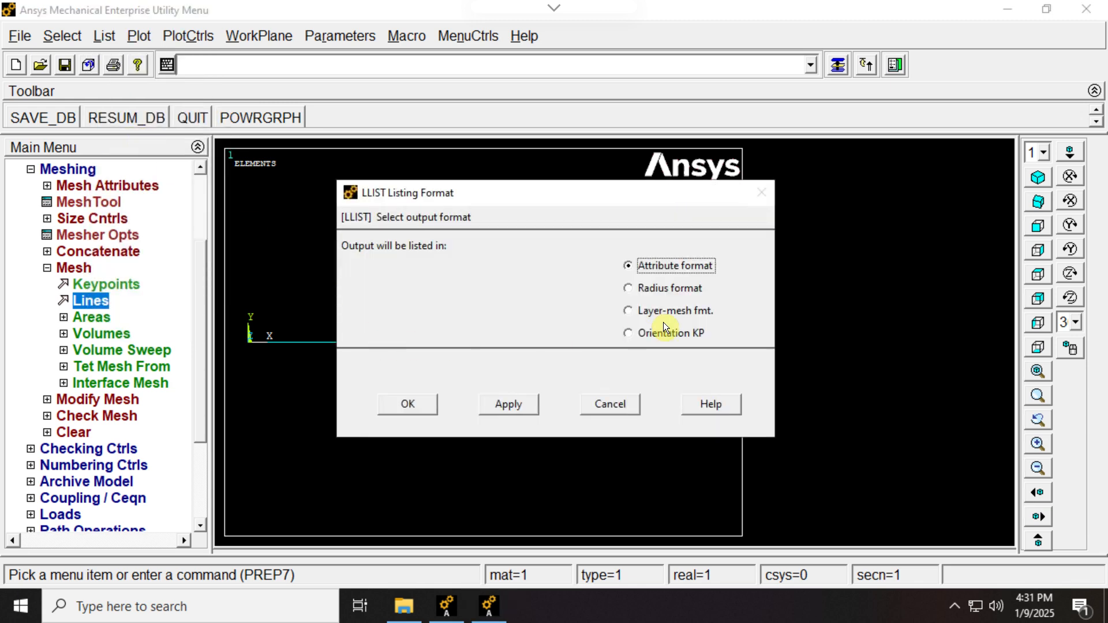
click(408, 404)
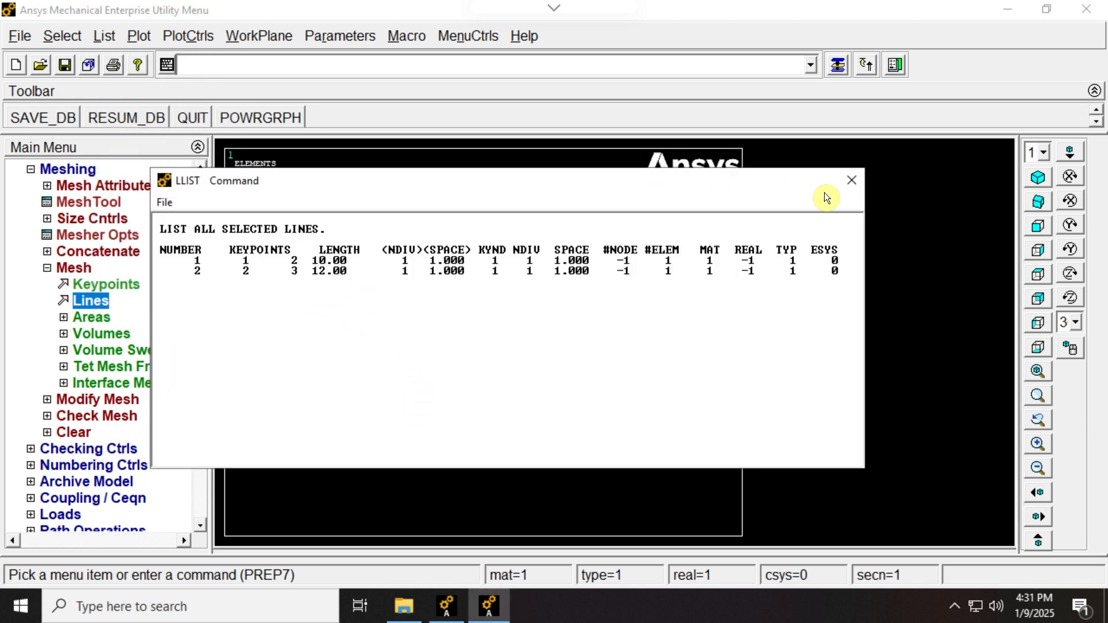
click(841, 182)
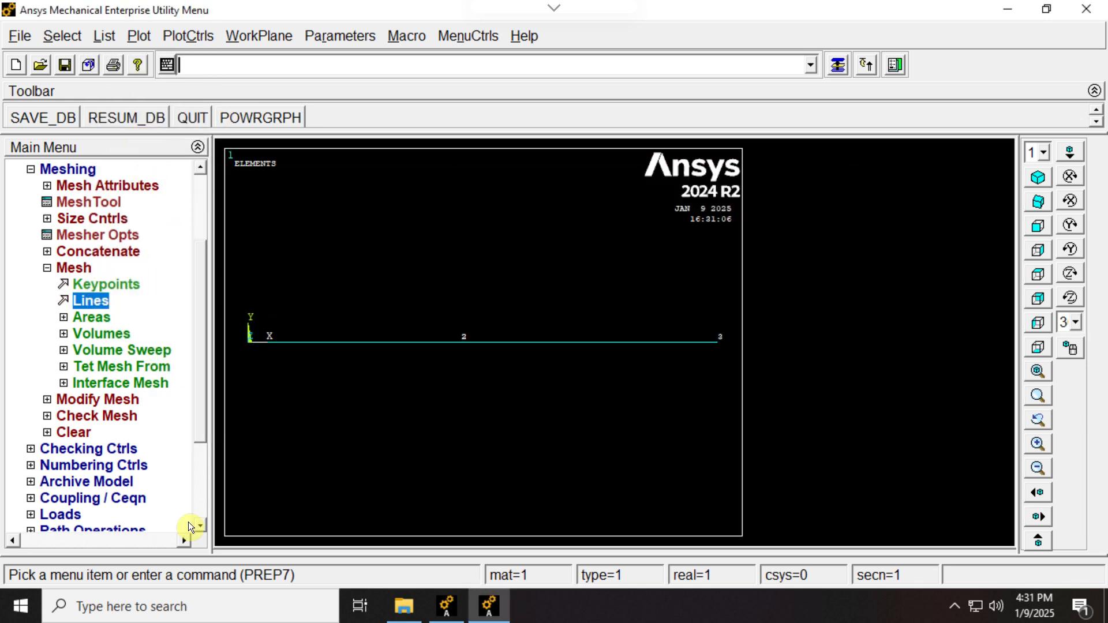
Define the load analysis type as a new static analysis
click(47, 268)
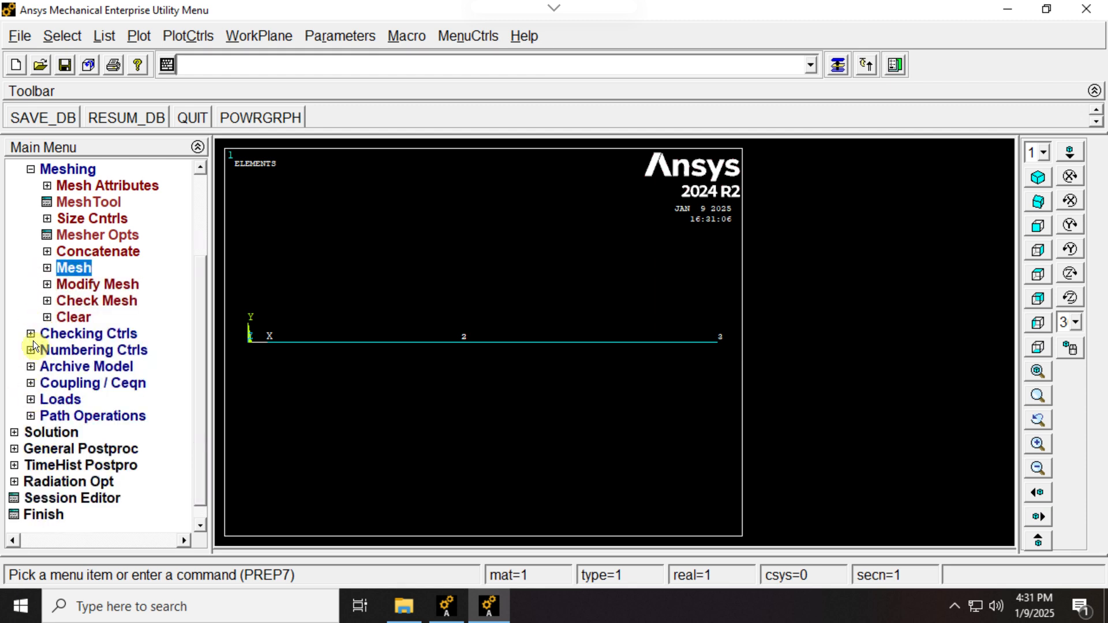
click(31, 399)
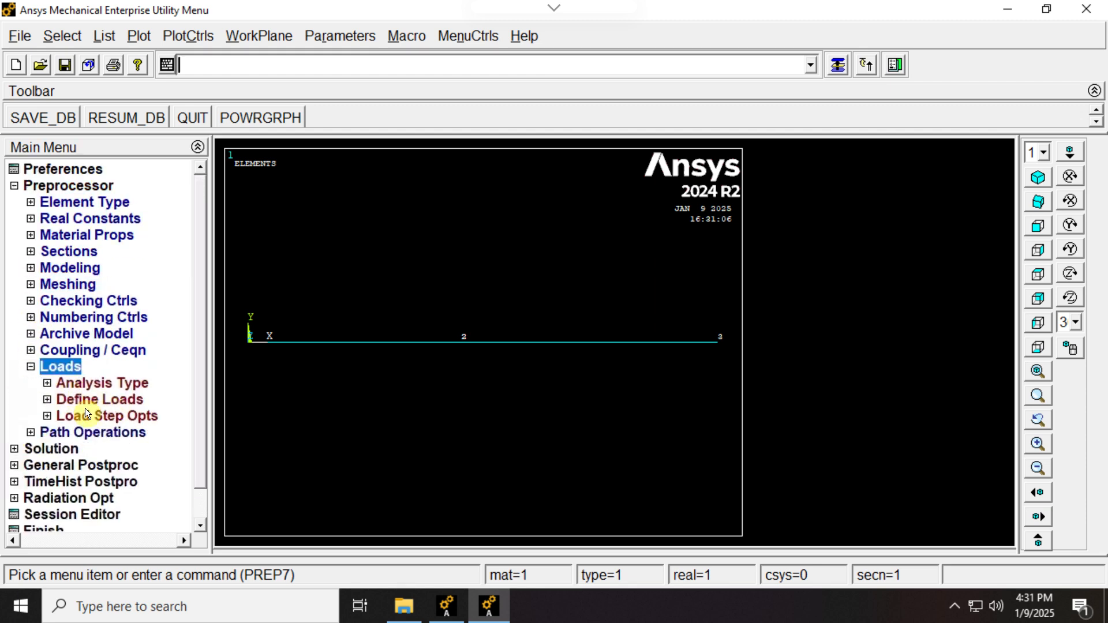
click(47, 382)
click(101, 400)
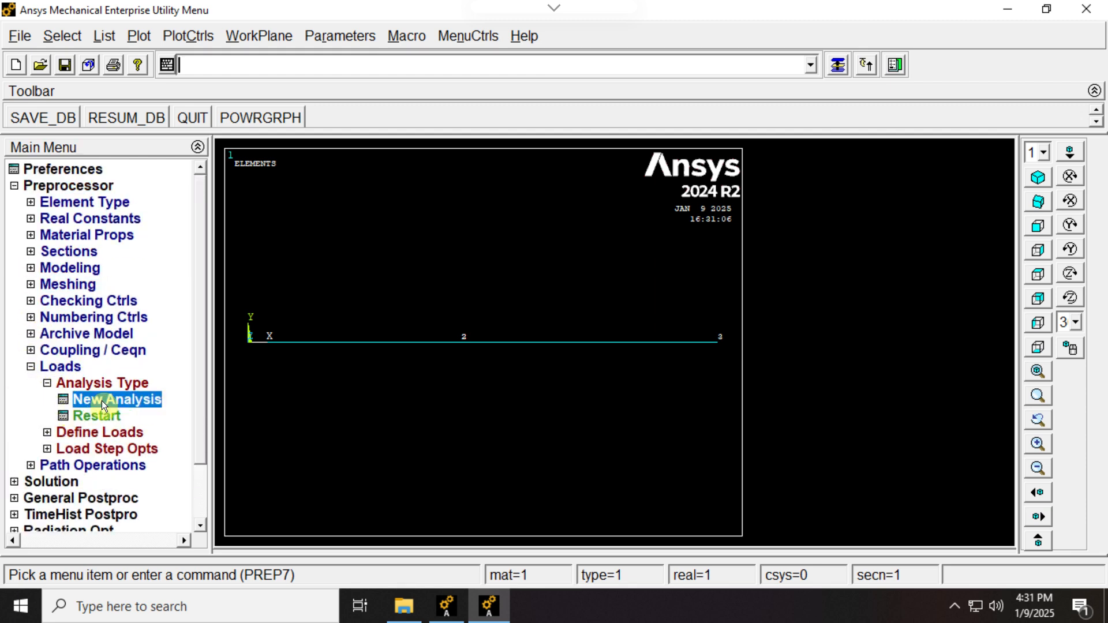
click(450, 404)
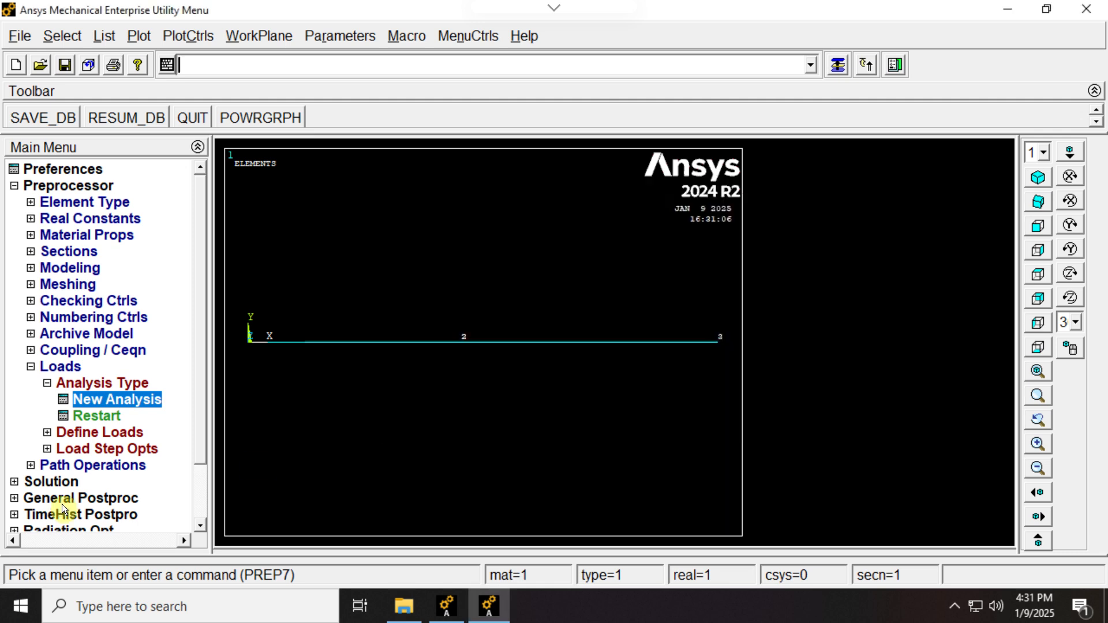
Apply a displacement constraint with value 0 on all degrees of freedom at keypoint 1, the bar's left end
click(46, 432)
click(65, 432)
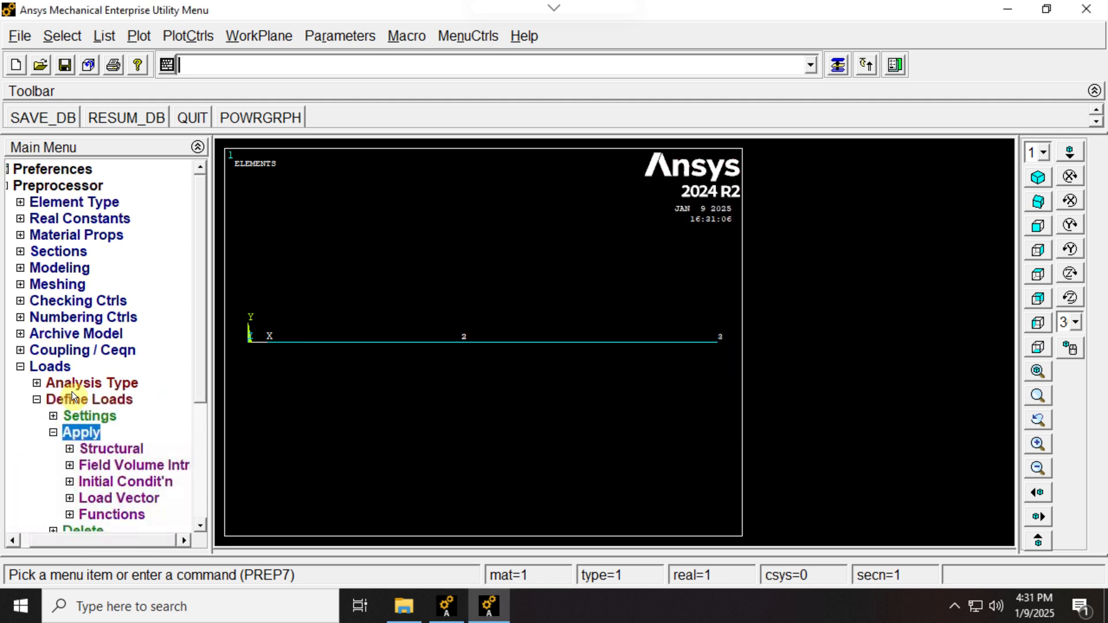
click(86, 448)
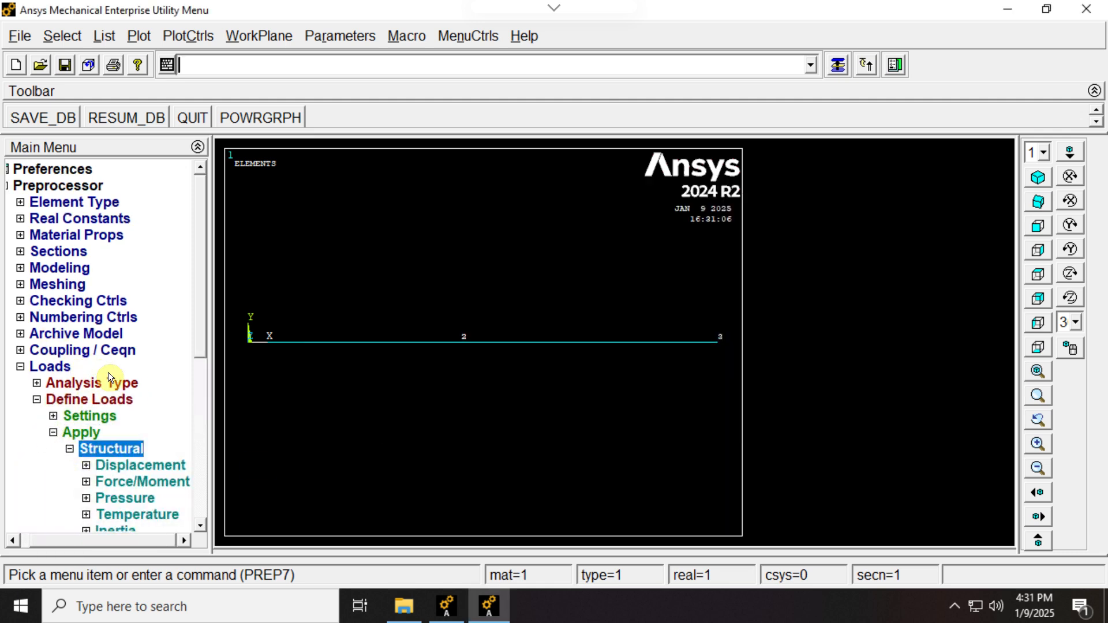
click(96, 465)
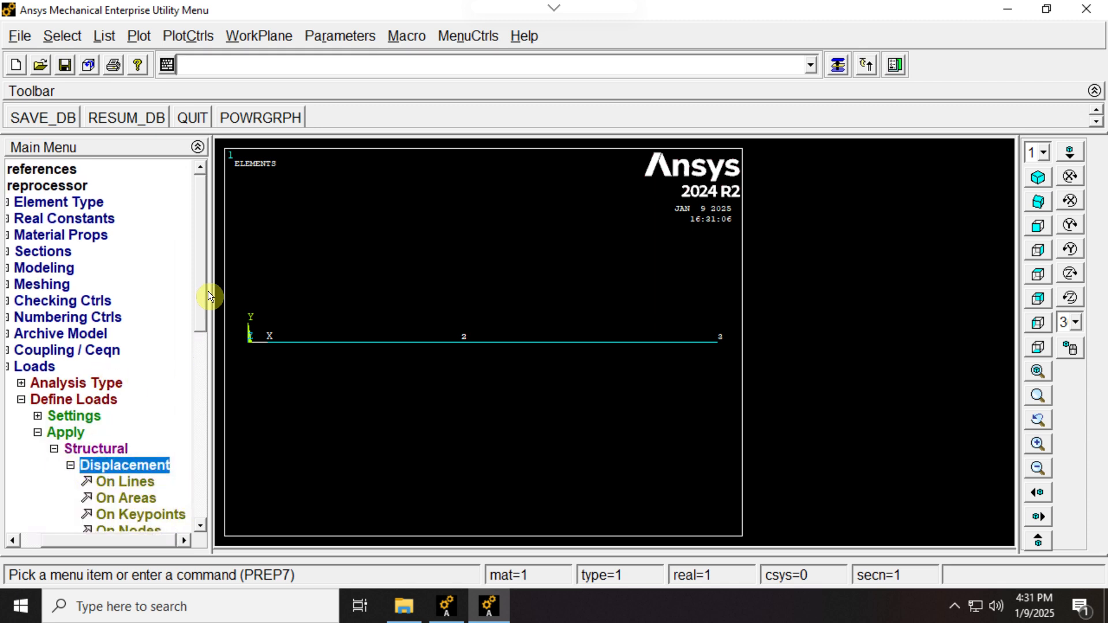
drag(202, 315, 212, 412)
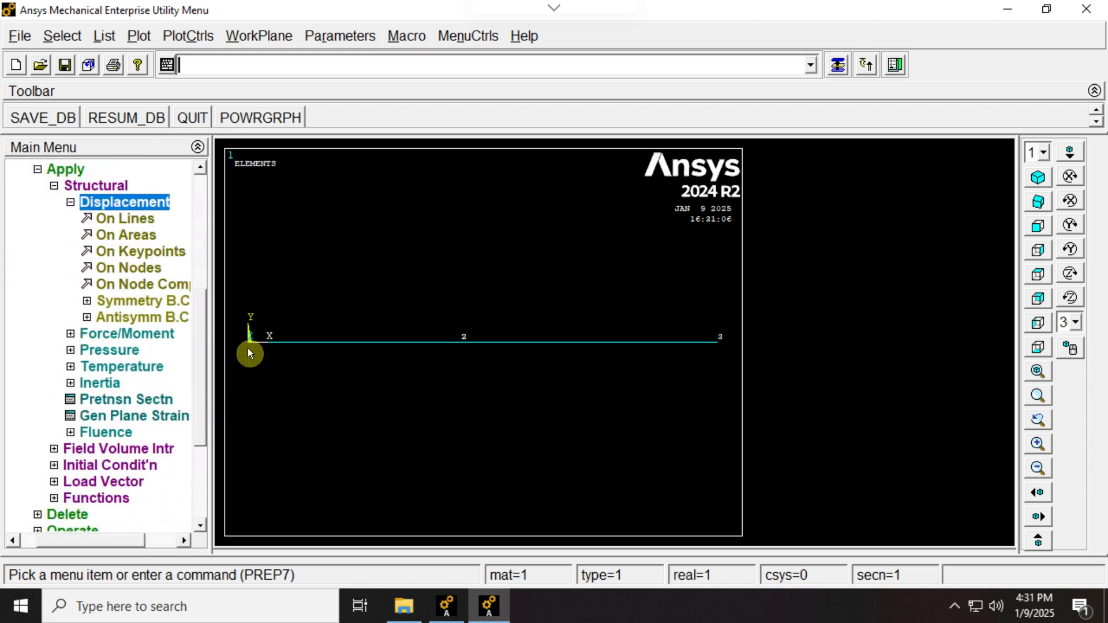
click(129, 252)
click(251, 351)
drag(117, 287, 185, 120)
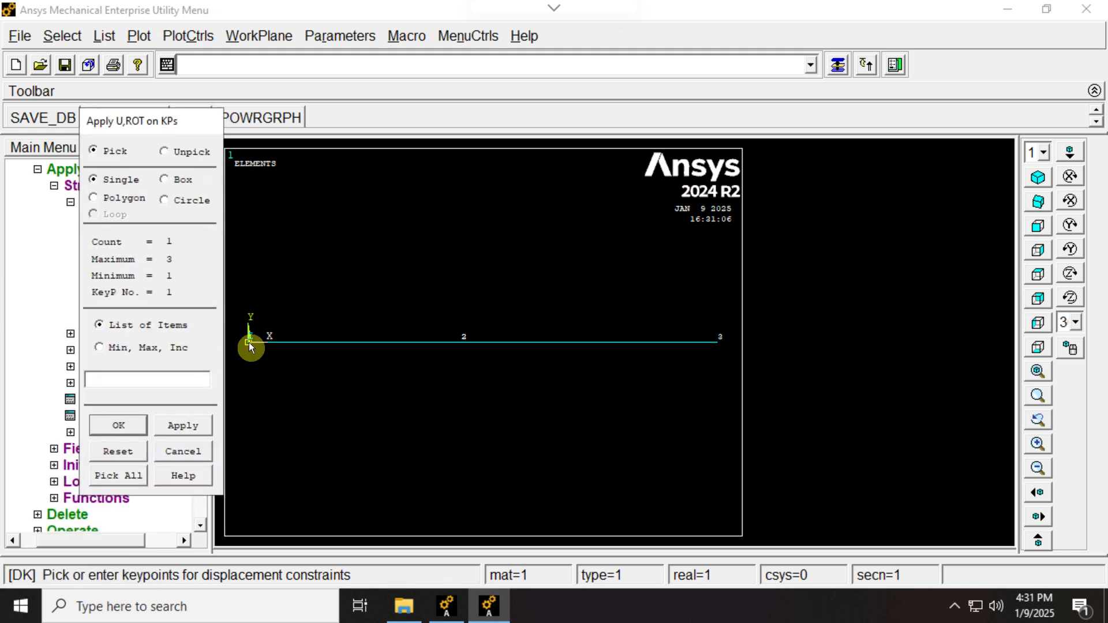
click(136, 424)
click(643, 224)
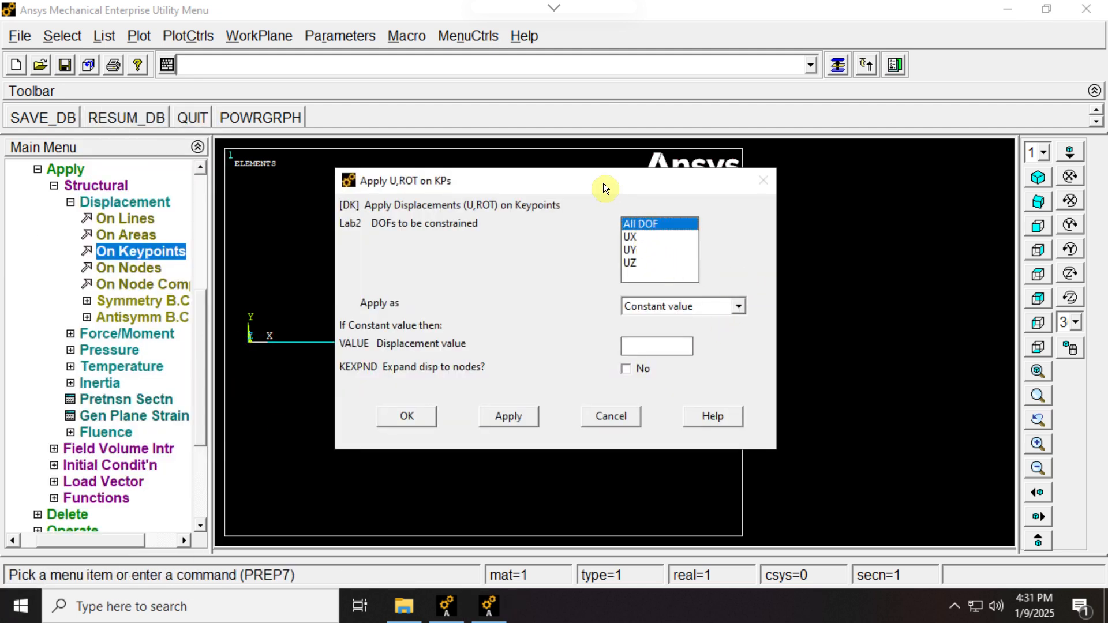
drag(586, 178, 783, 145)
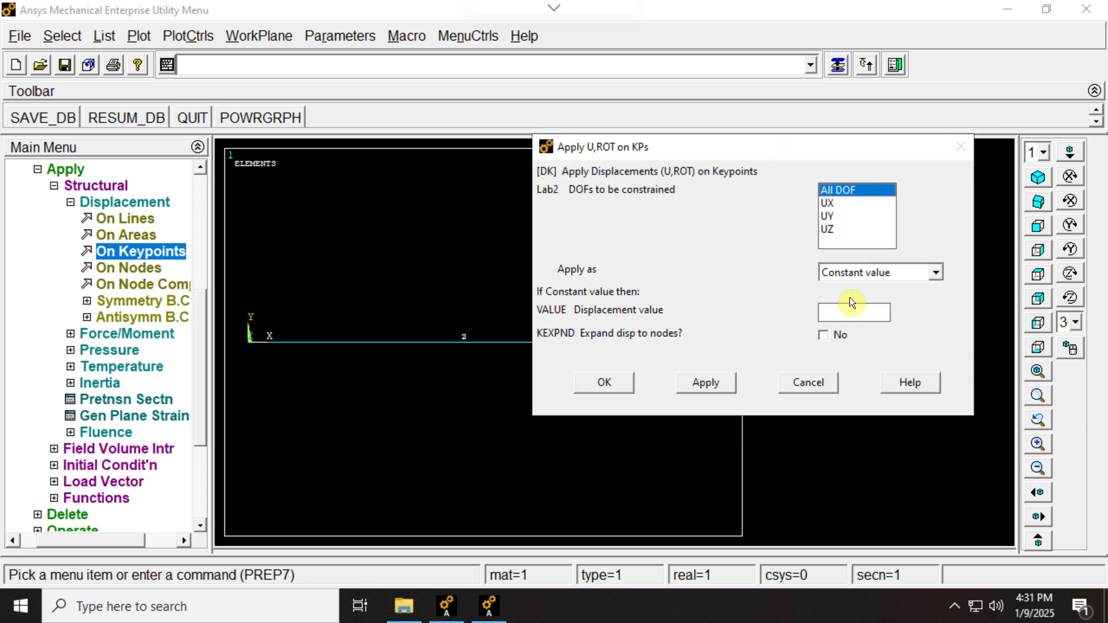
click(841, 312)
click(604, 382)
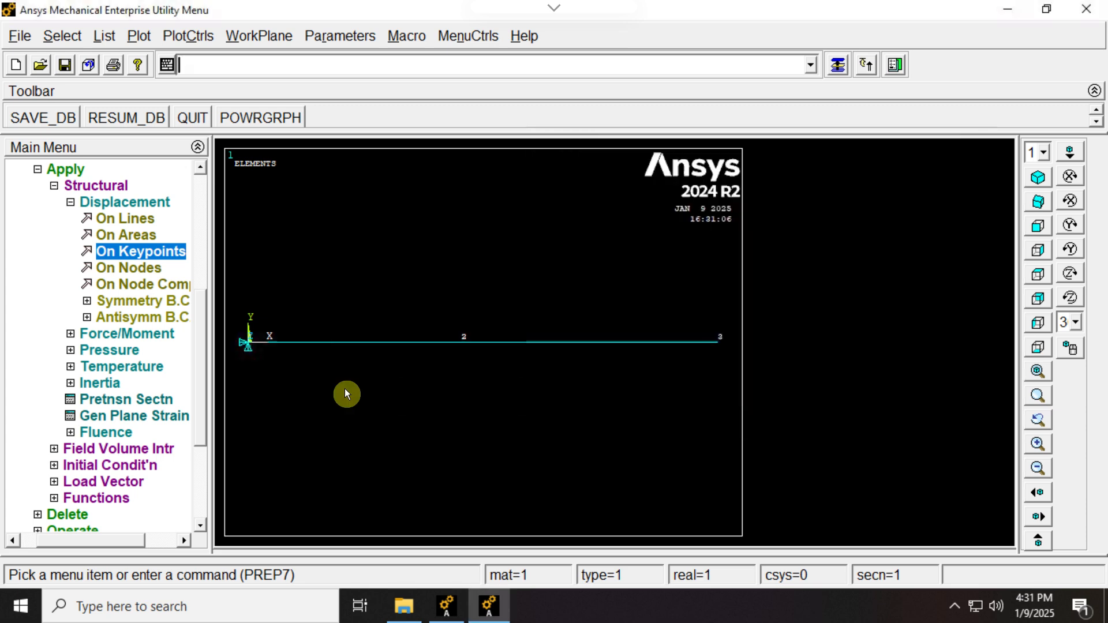
click(141, 251)
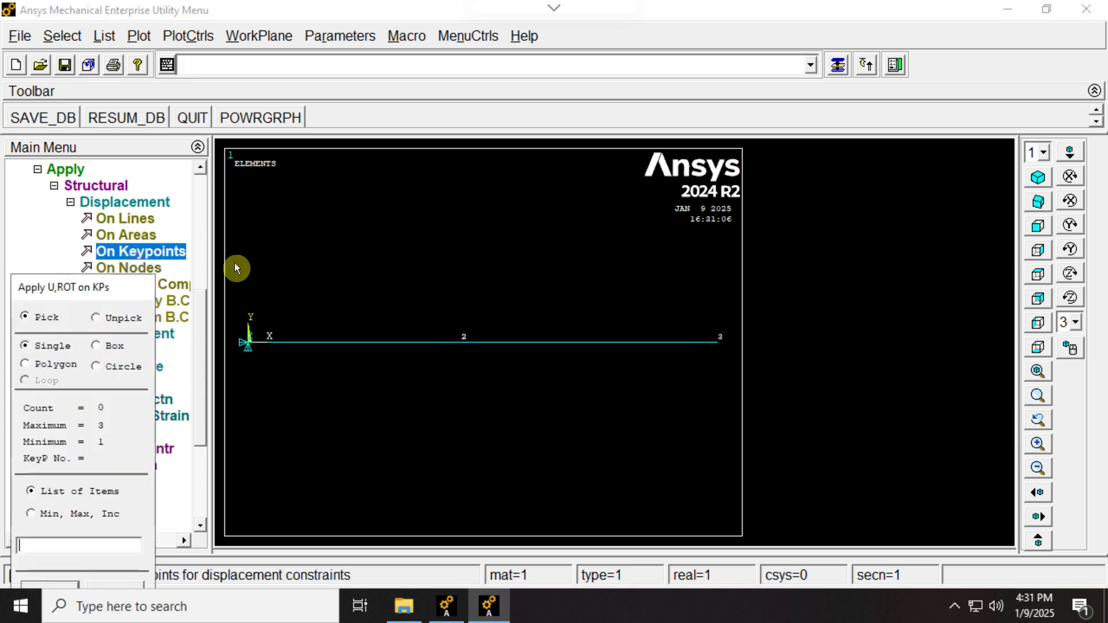
click(725, 348)
drag(84, 293, 553, 168)
click(568, 494)
Constrain all degrees of freedom with displacement value 0 at keypoint 3, the bar's right end
click(139, 249)
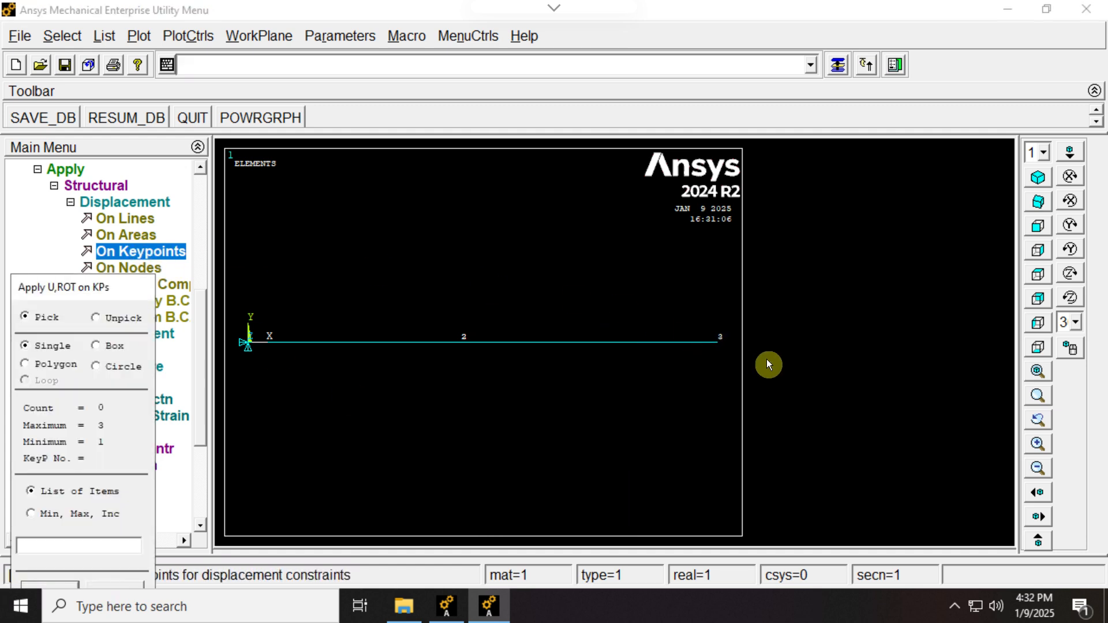
click(711, 348)
drag(74, 288, 169, 165)
click(132, 468)
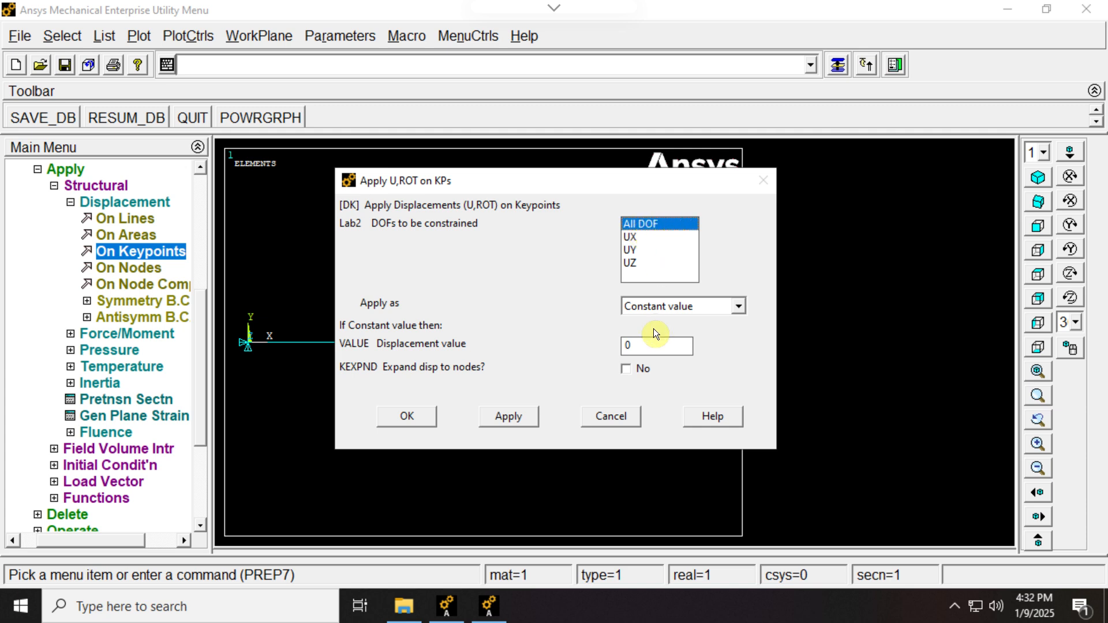
click(419, 422)
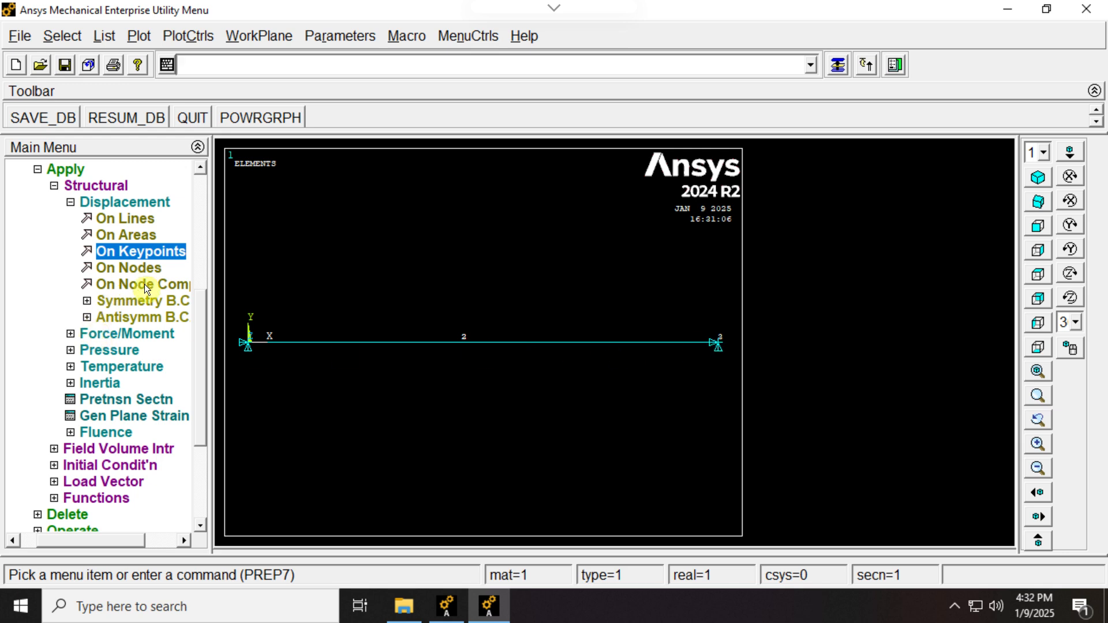
click(71, 334)
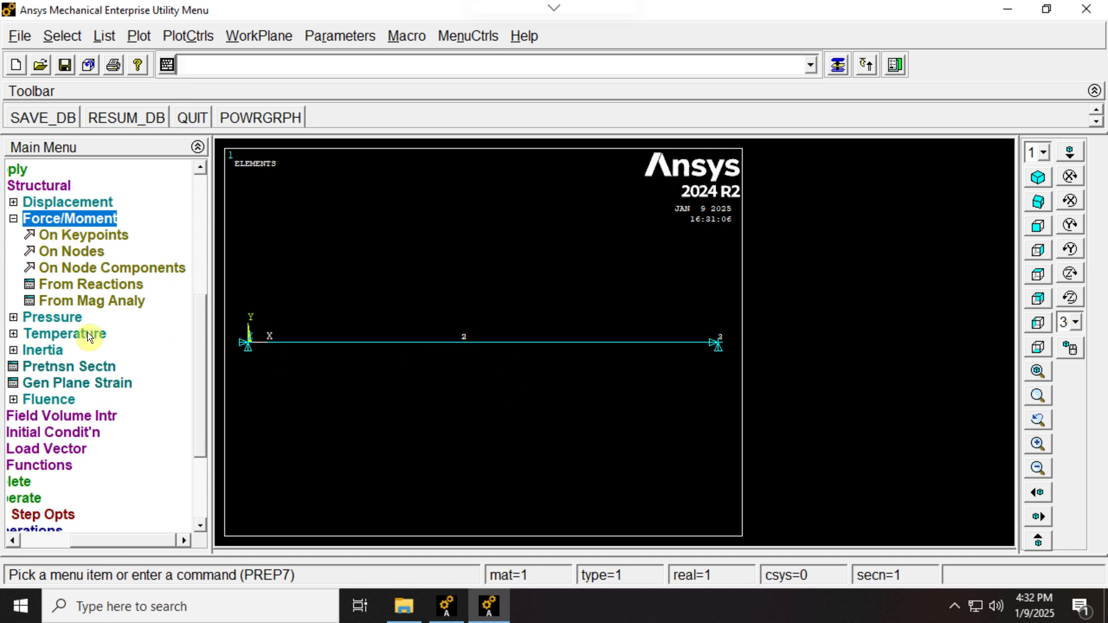
click(67, 234)
click(461, 339)
drag(138, 288, 508, 129)
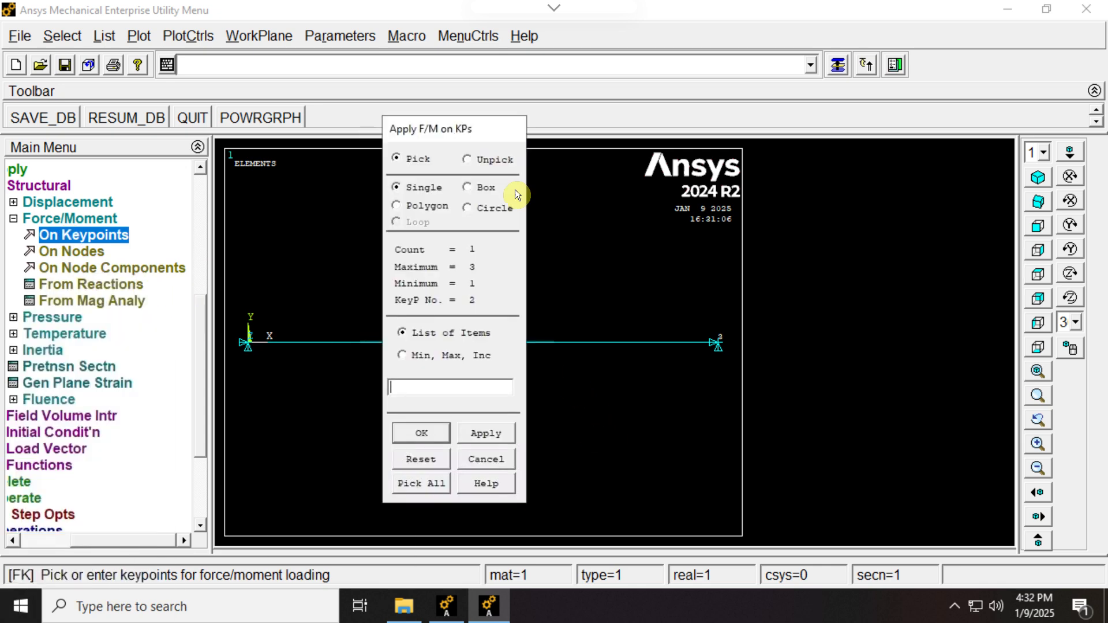
click(495, 456)
Apply a constant FX force of 1000 at keypoint 2, then compare it with the bar sketch in Microsoft Whiteboard and return to Ansys
click(103, 233)
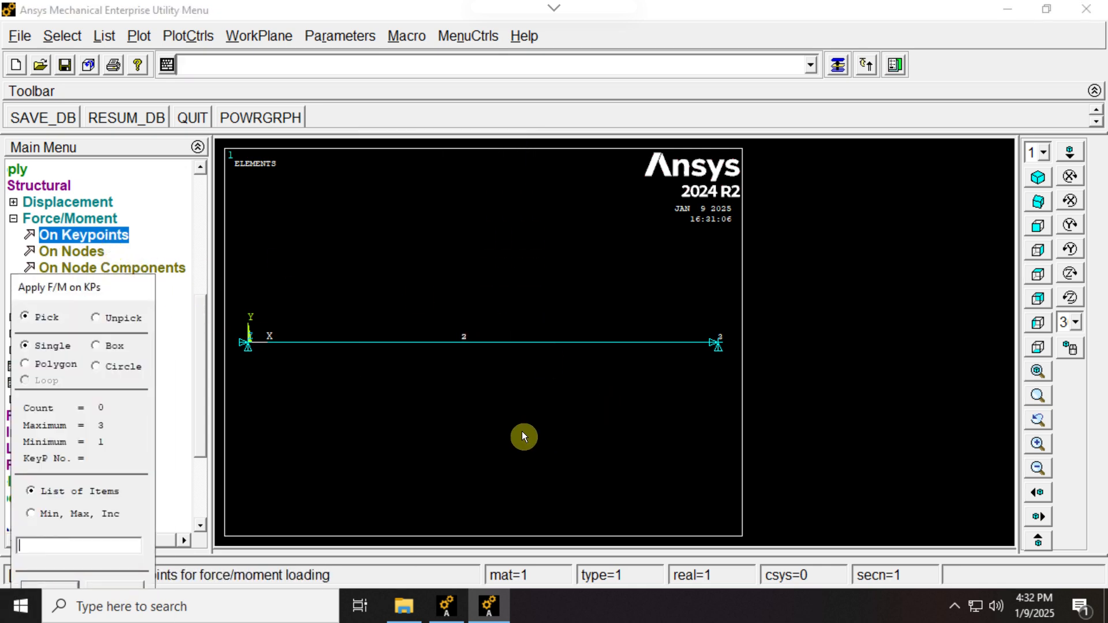
drag(113, 293, 769, 65)
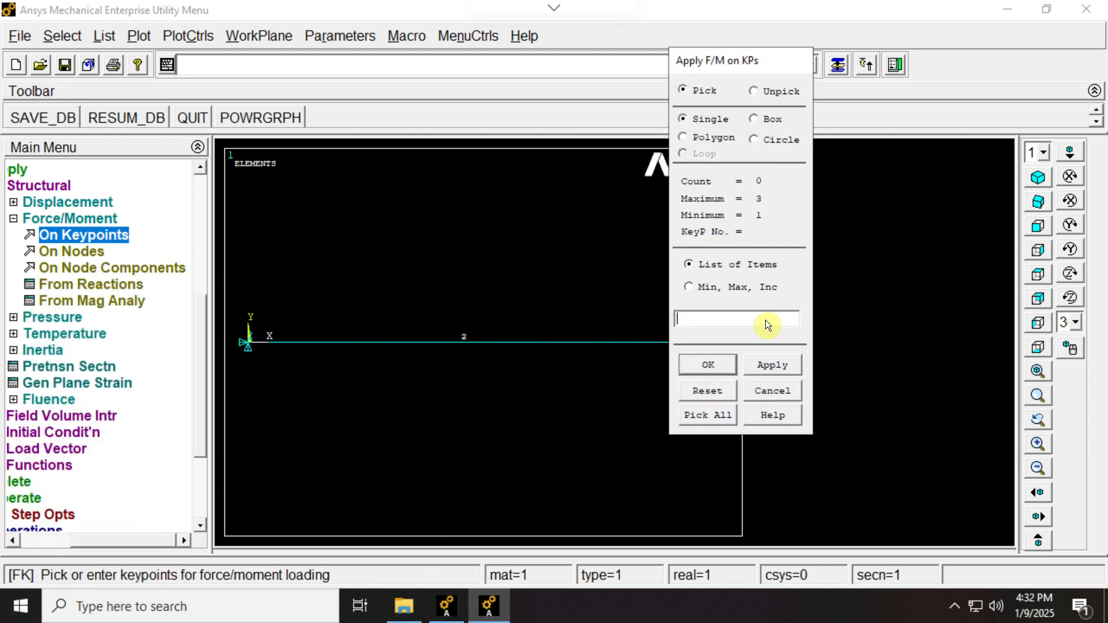
text(2)
click(709, 368)
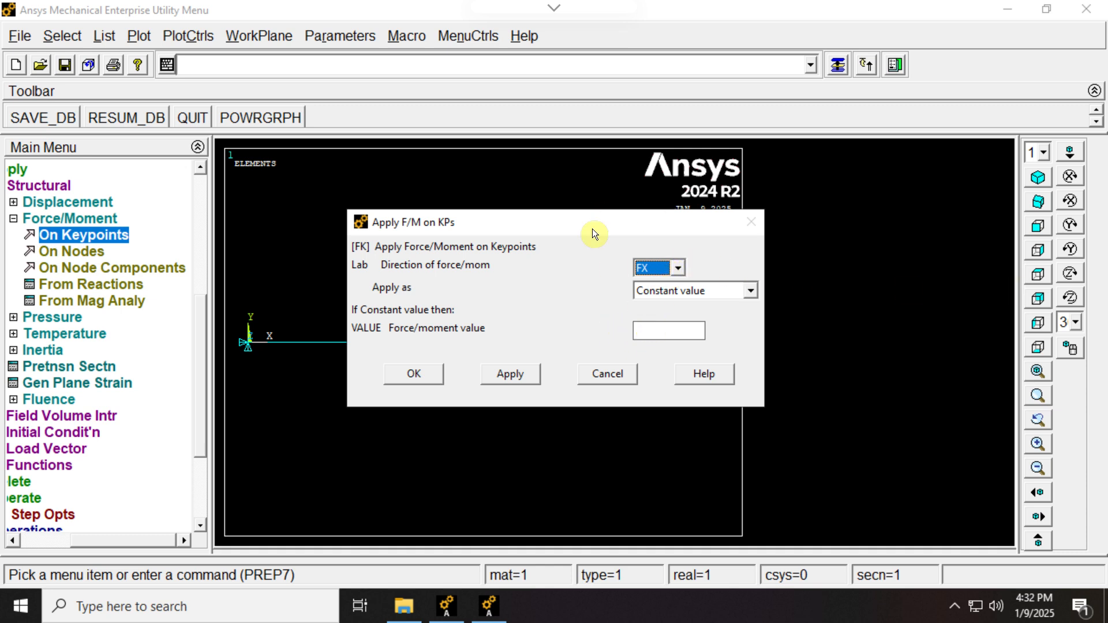
mouse_move(588, 233)
mouse_down()
mouse_move(593, 452)
mouse_move(599, 215)
mouse_up()
click(668, 316)
text(1000)
click(422, 358)
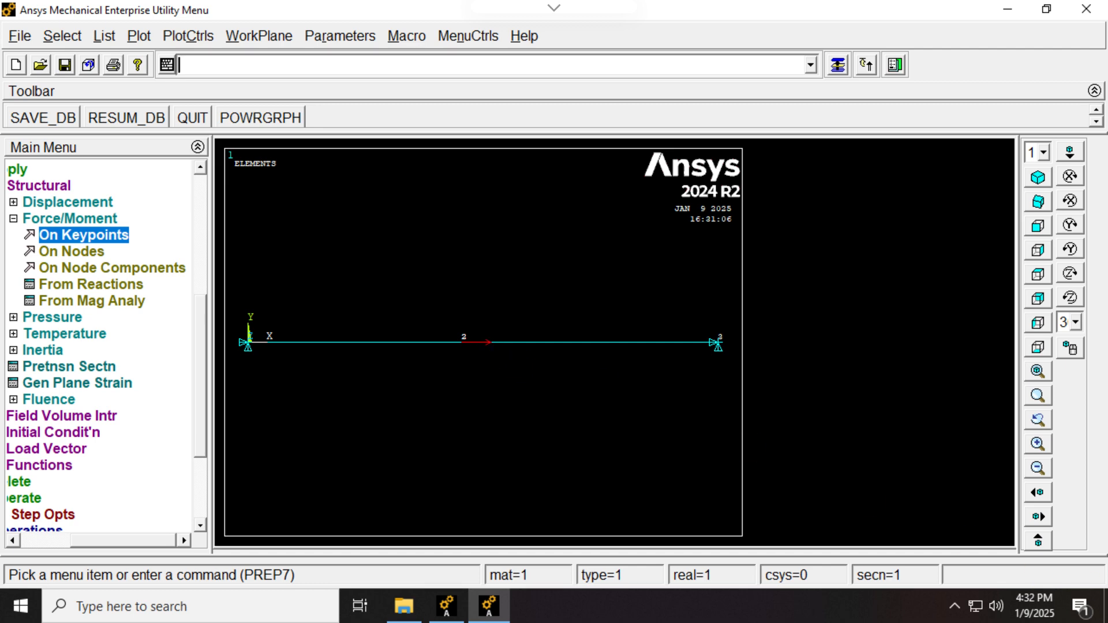
key(alt+Tab)
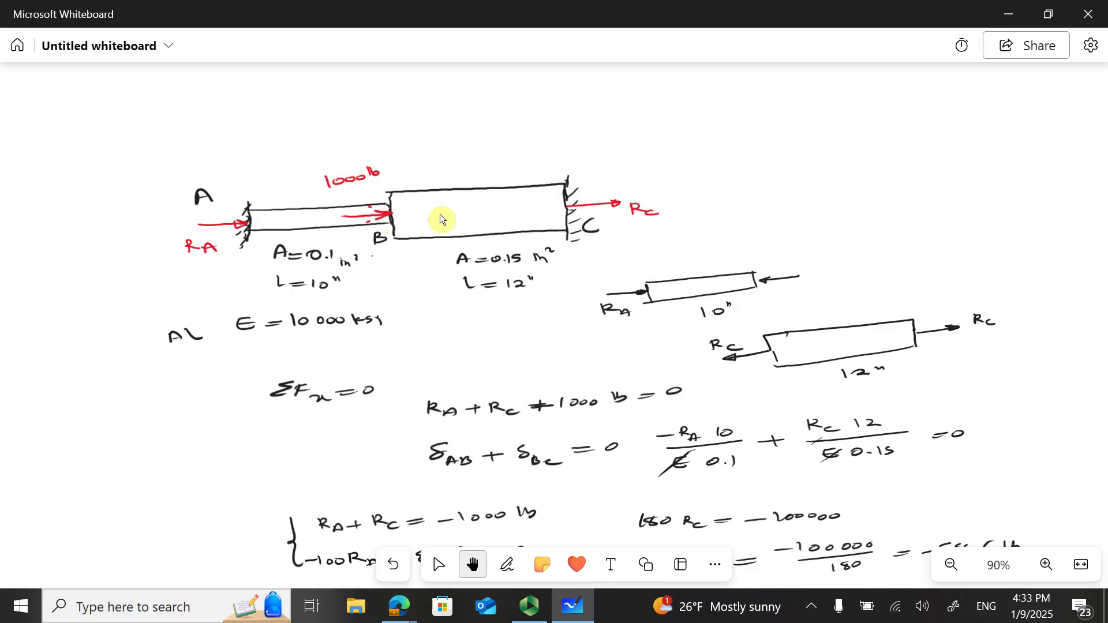
click(1008, 14)
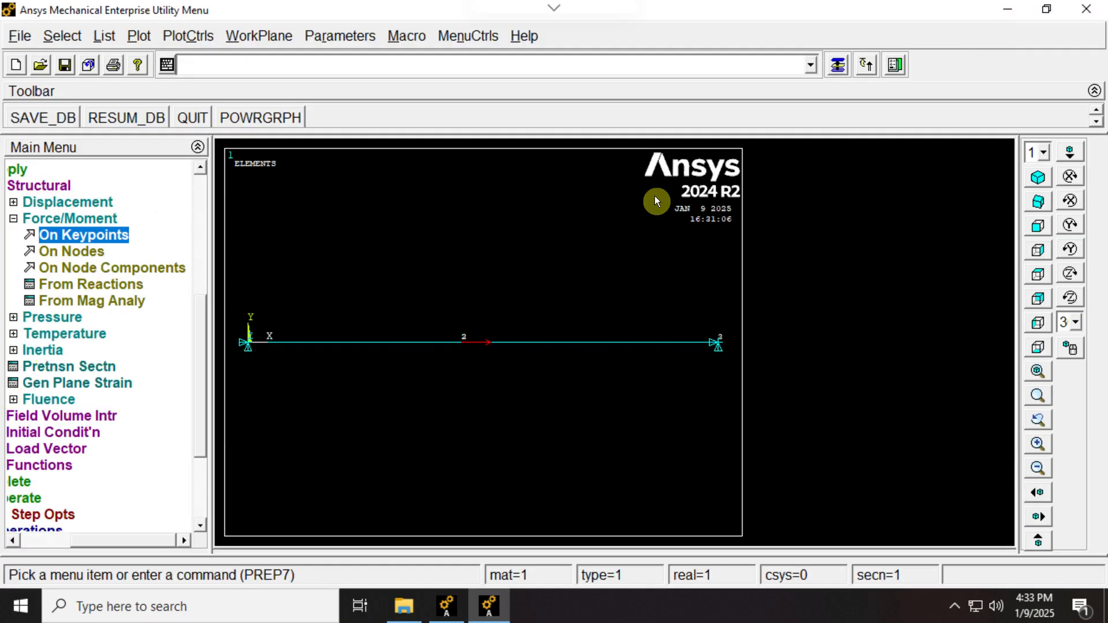
Leave the preprocessor's load definitions, enter the Solution processor and open its Solve options
click(14, 218)
click(37, 169)
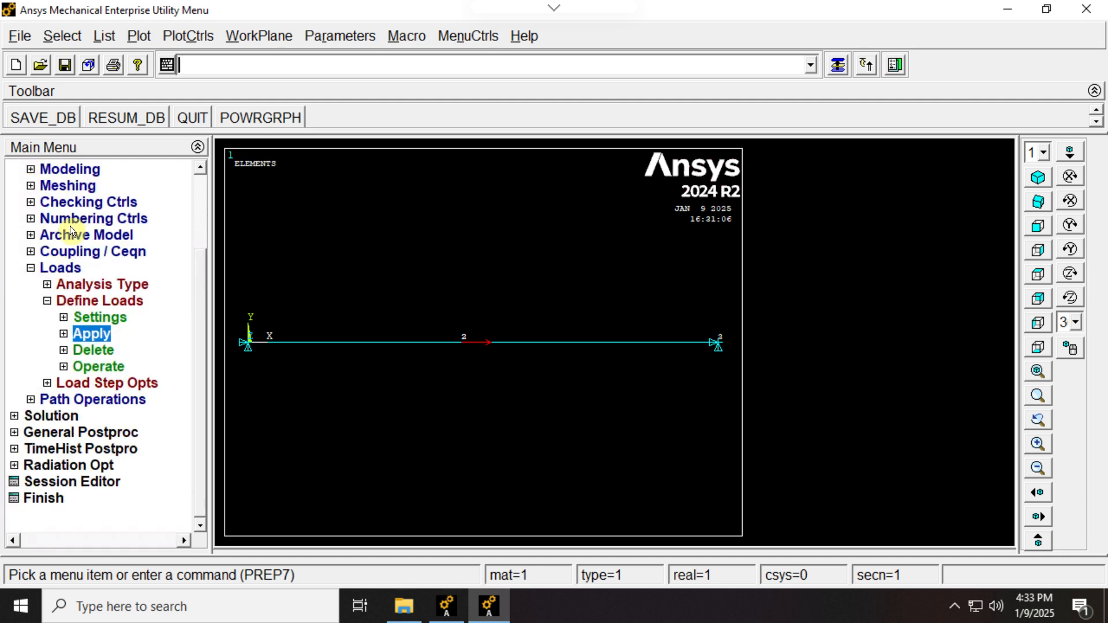
click(31, 267)
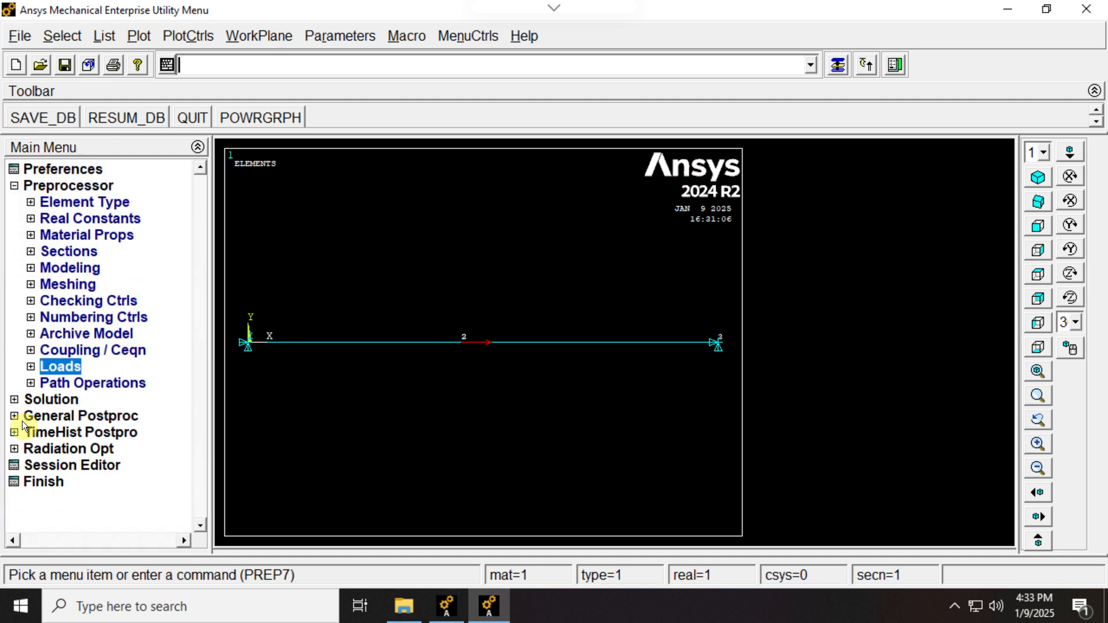
click(14, 400)
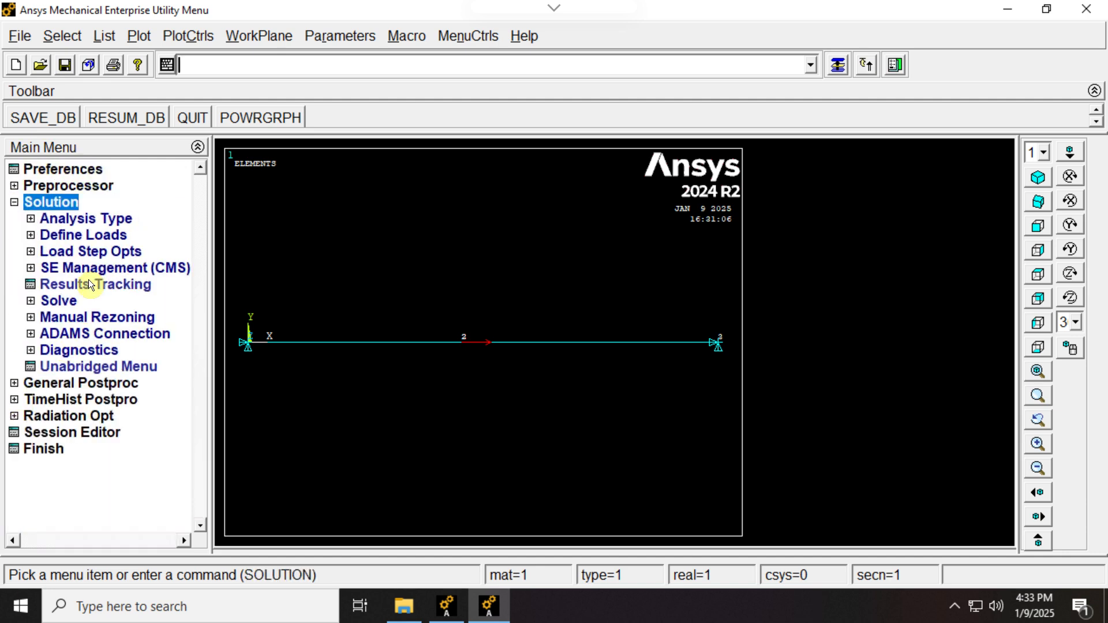
click(31, 300)
click(81, 311)
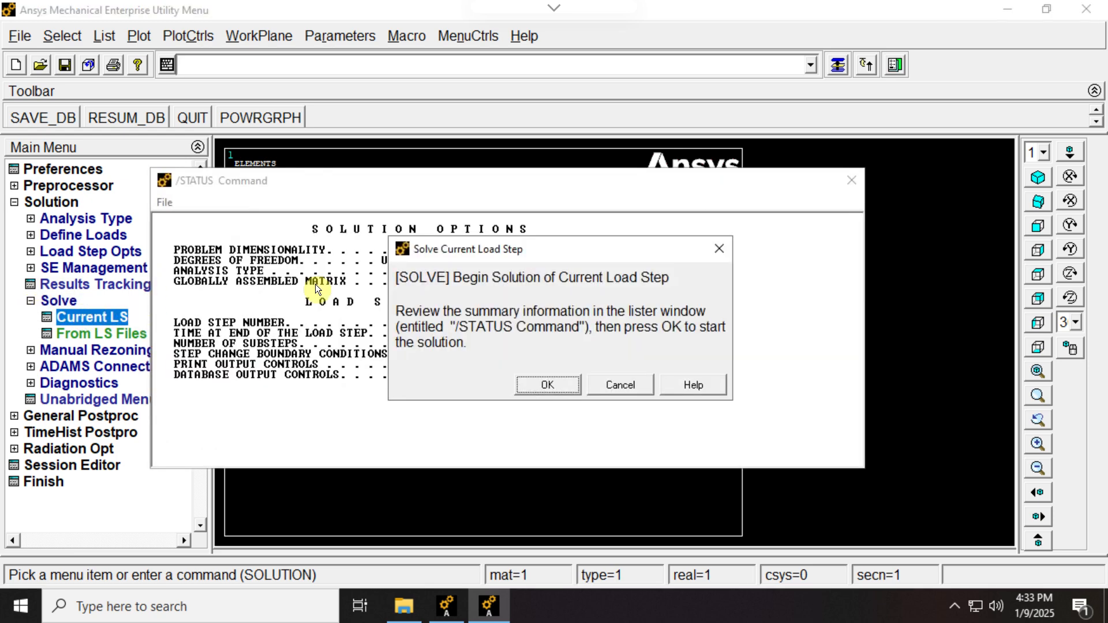
click(718, 248)
click(851, 180)
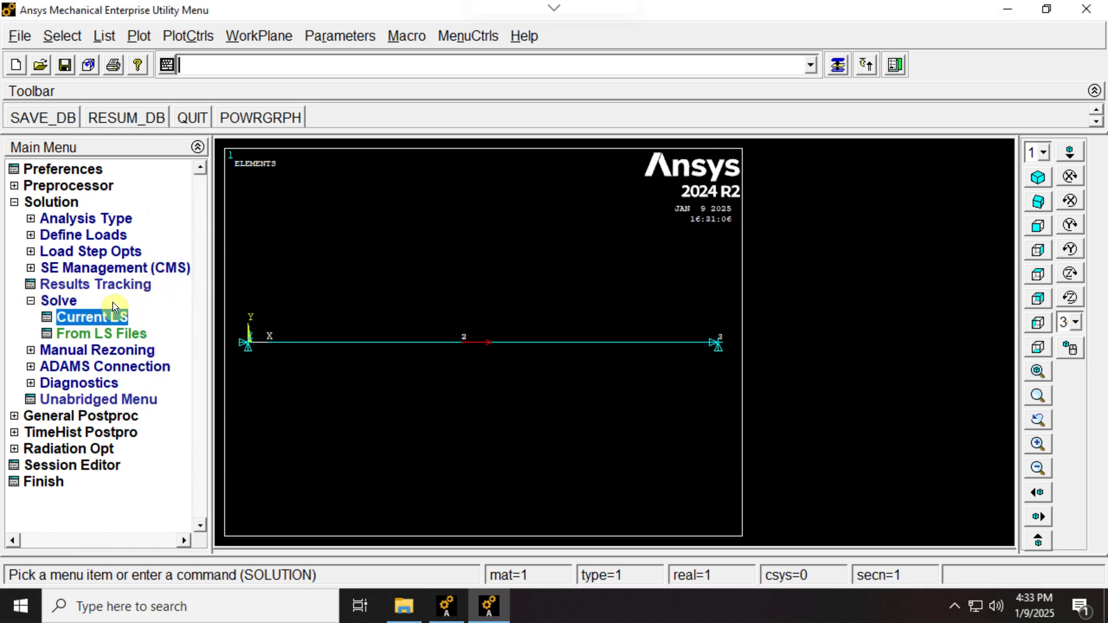
Solve the current load step and close the completion note and the status listing
click(75, 319)
click(550, 384)
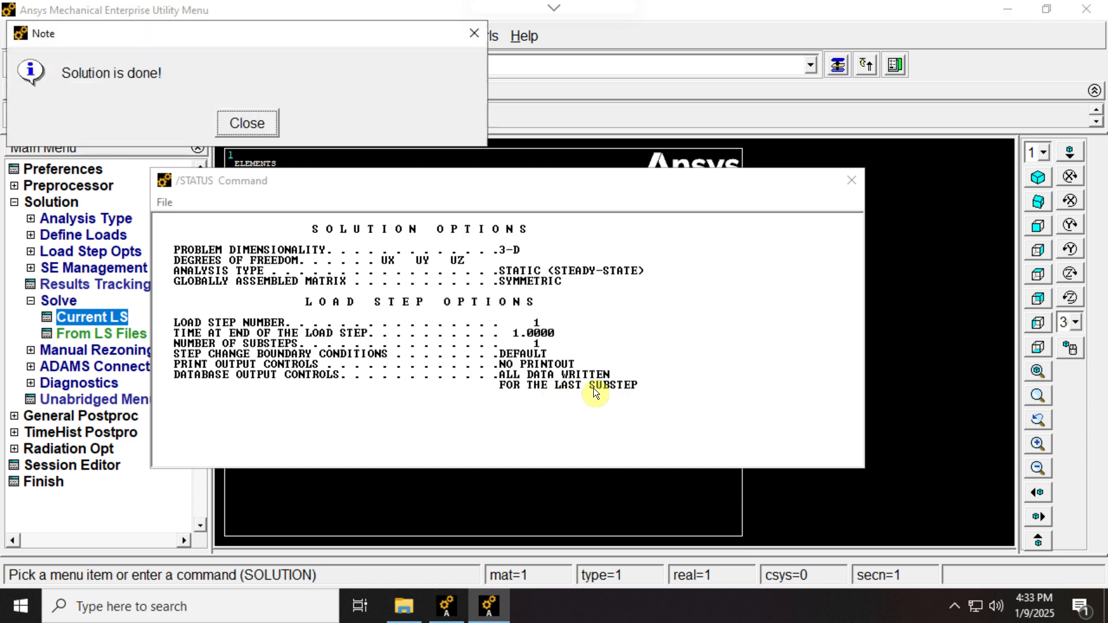
click(244, 126)
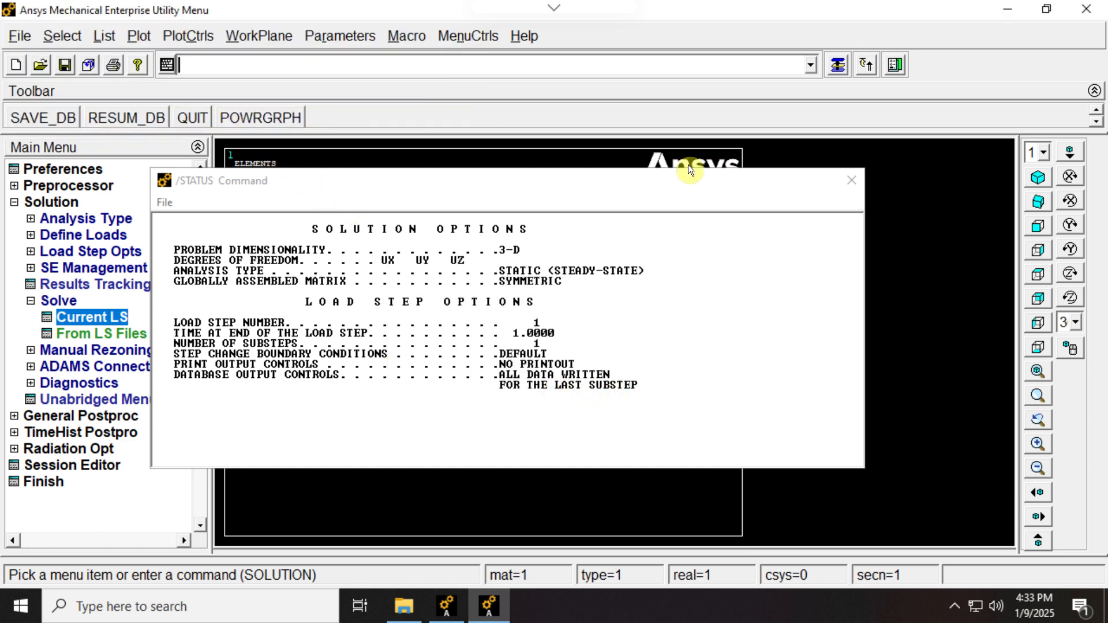
click(851, 180)
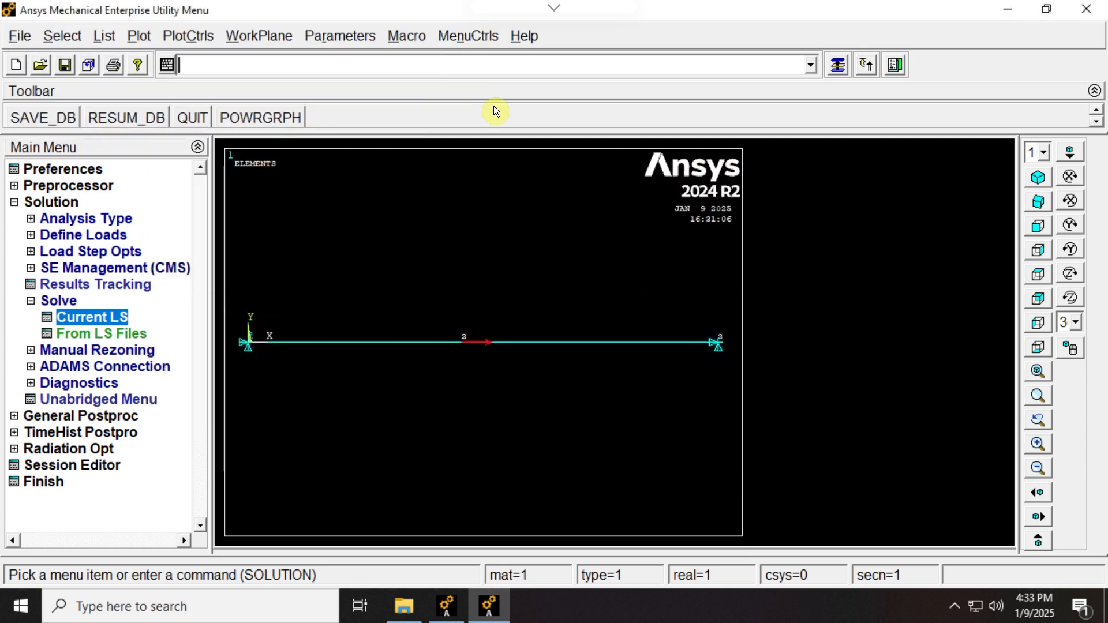
Leave Solution, enter the General Postprocessor and list the reaction solution for all structural forces F
click(31, 301)
click(15, 383)
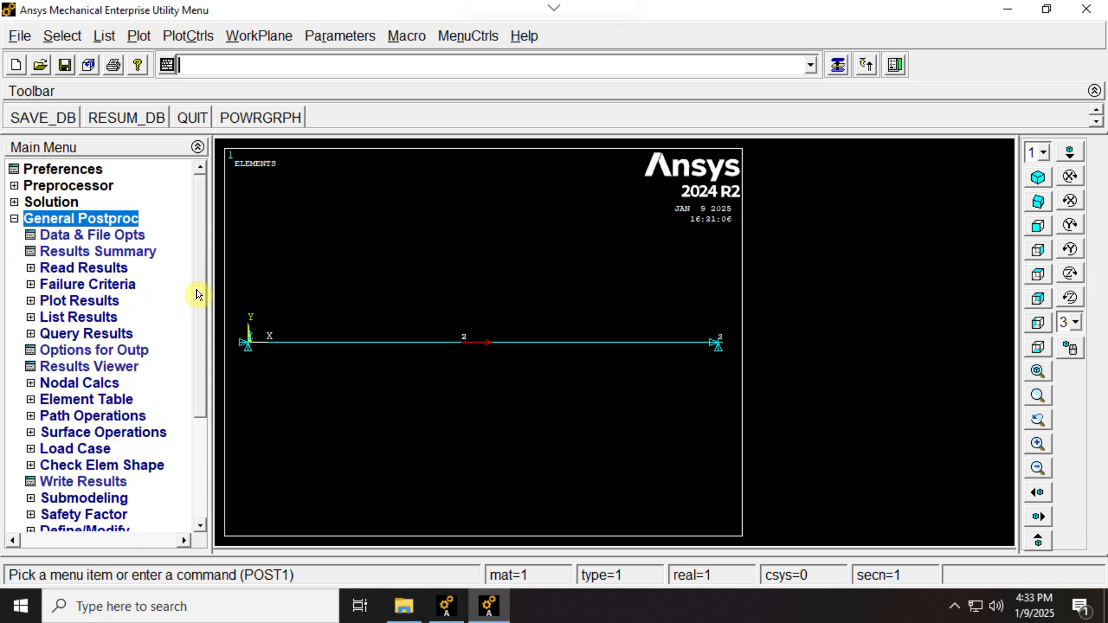
scroll(203, 307, down, 1)
click(28, 283)
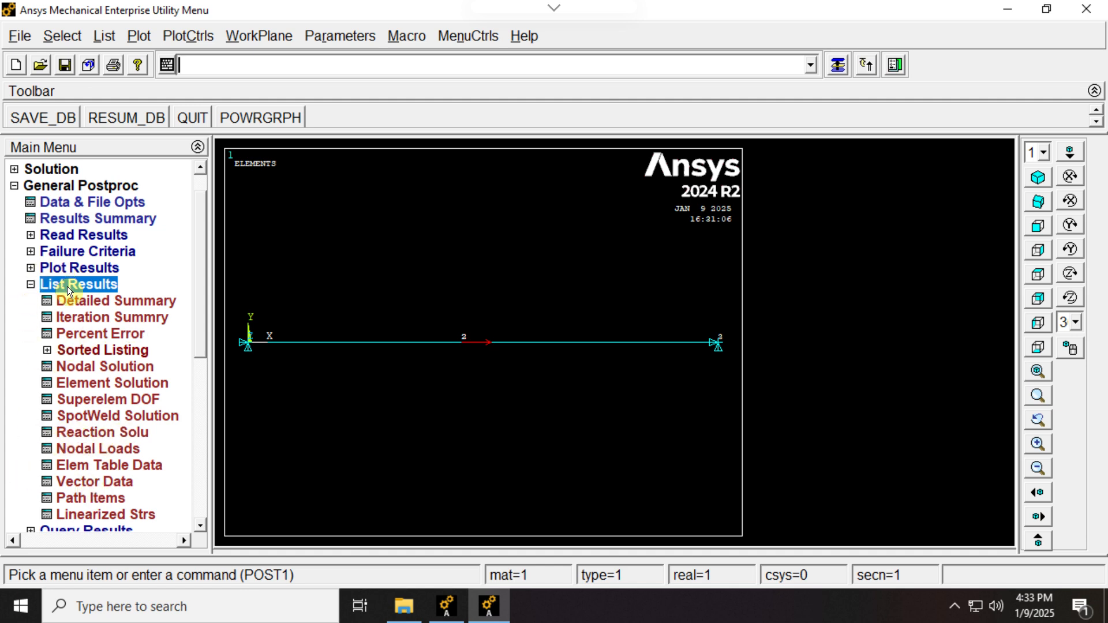
click(117, 430)
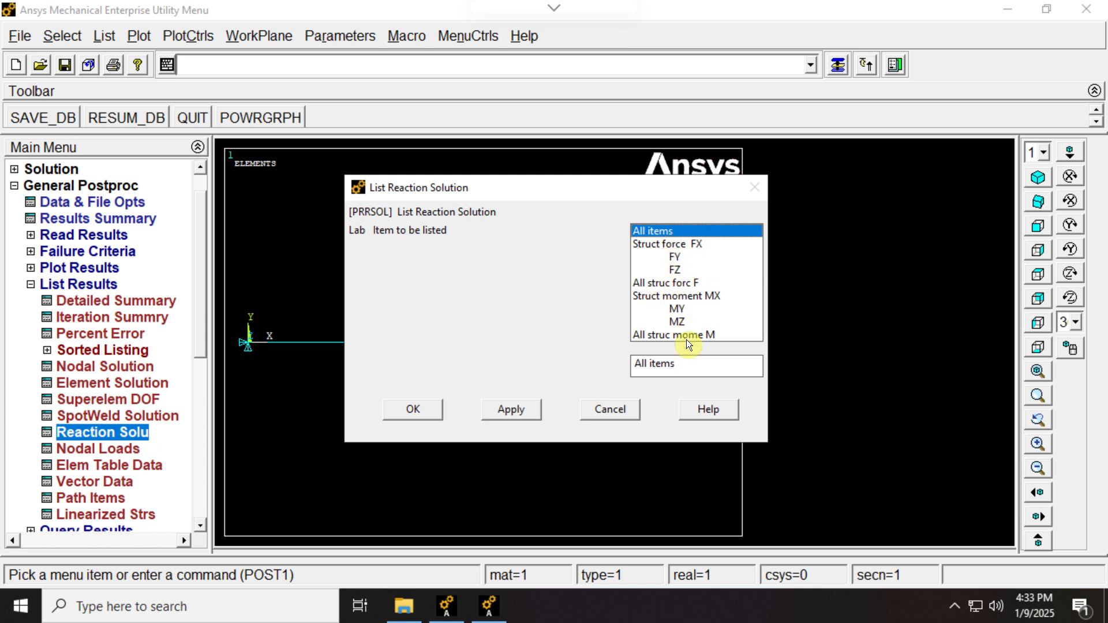
click(678, 283)
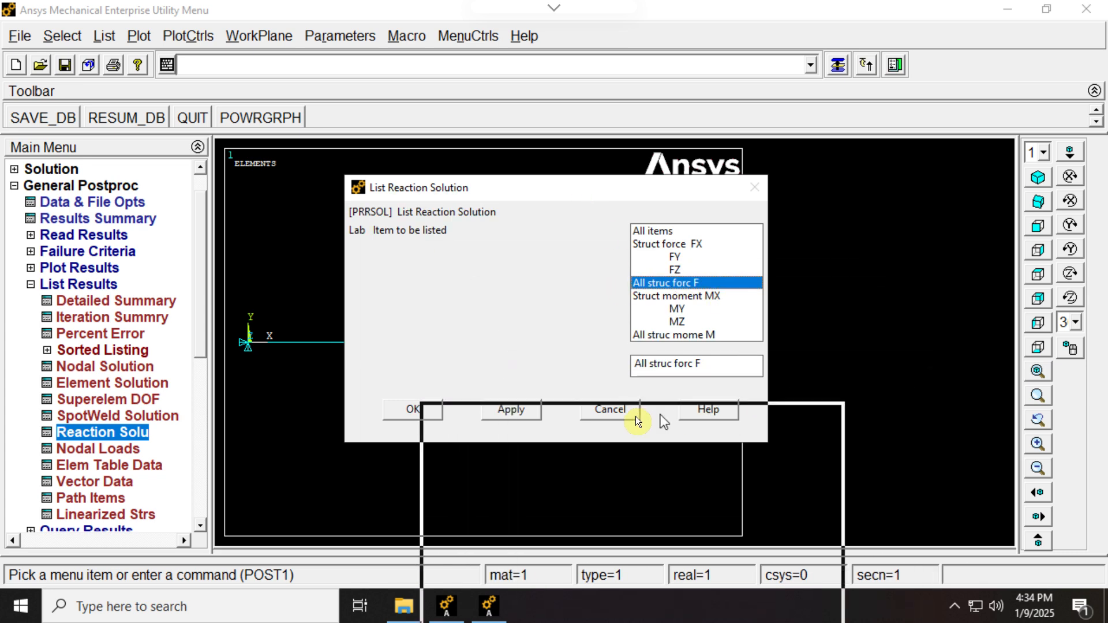
drag(386, 188, 404, 417)
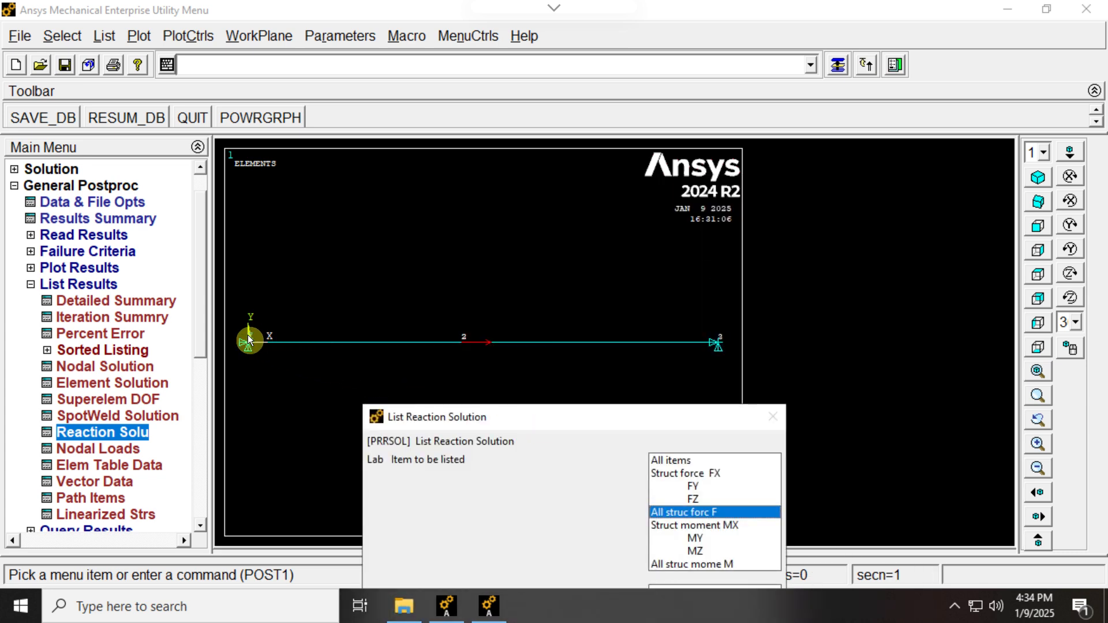
drag(564, 420, 615, 49)
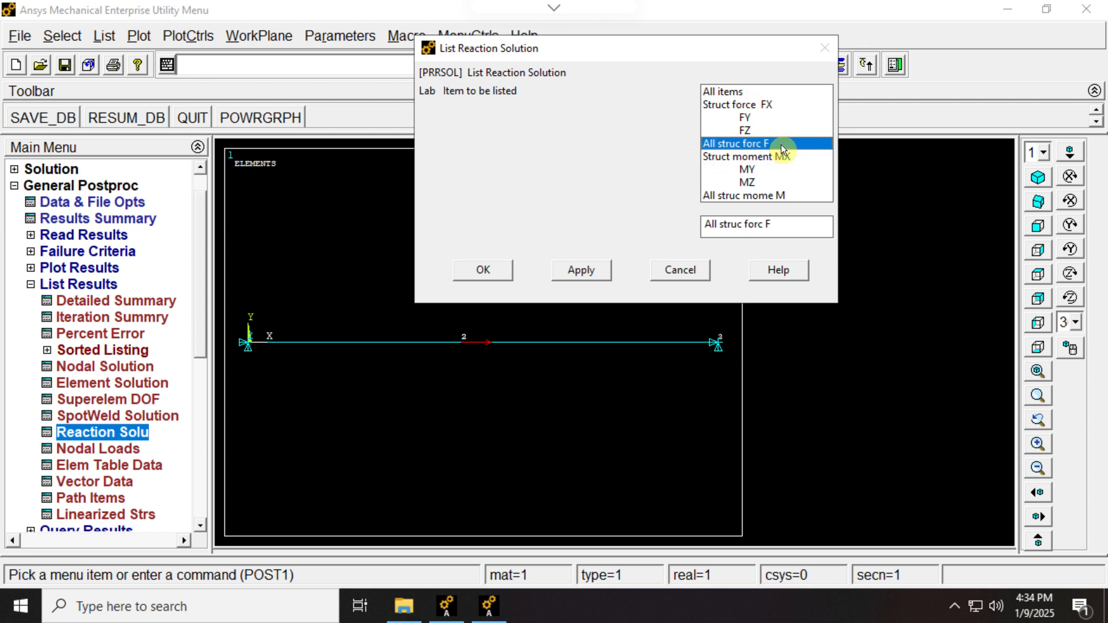
click(500, 272)
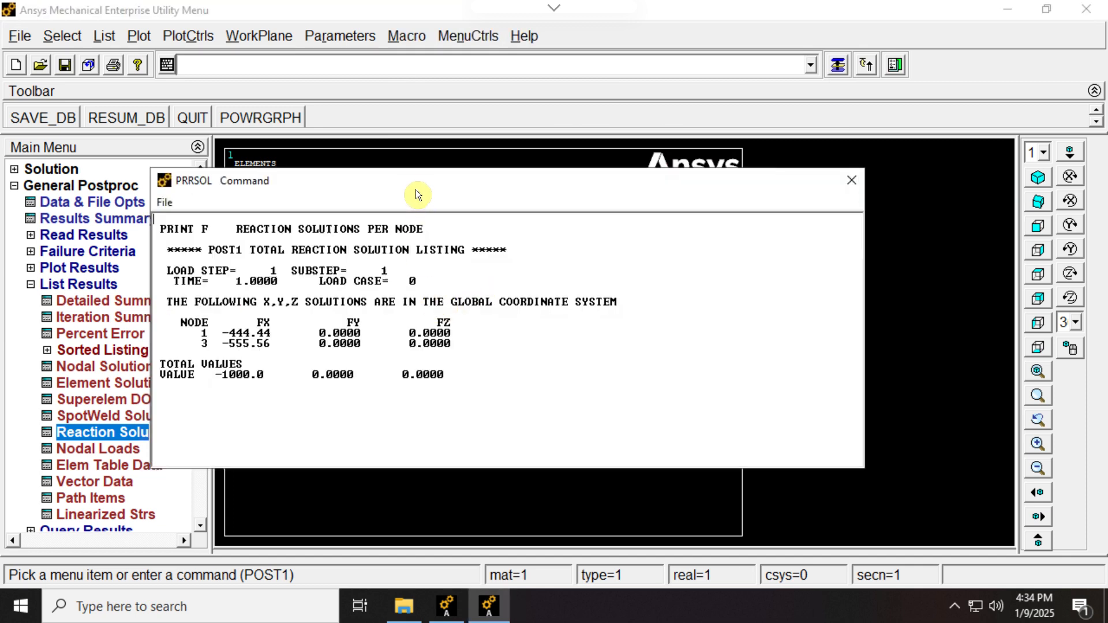
Compare the listed reactions with the hand calculation in Microsoft Whiteboard, return to Ansys and close the listing
drag(383, 178, 508, 198)
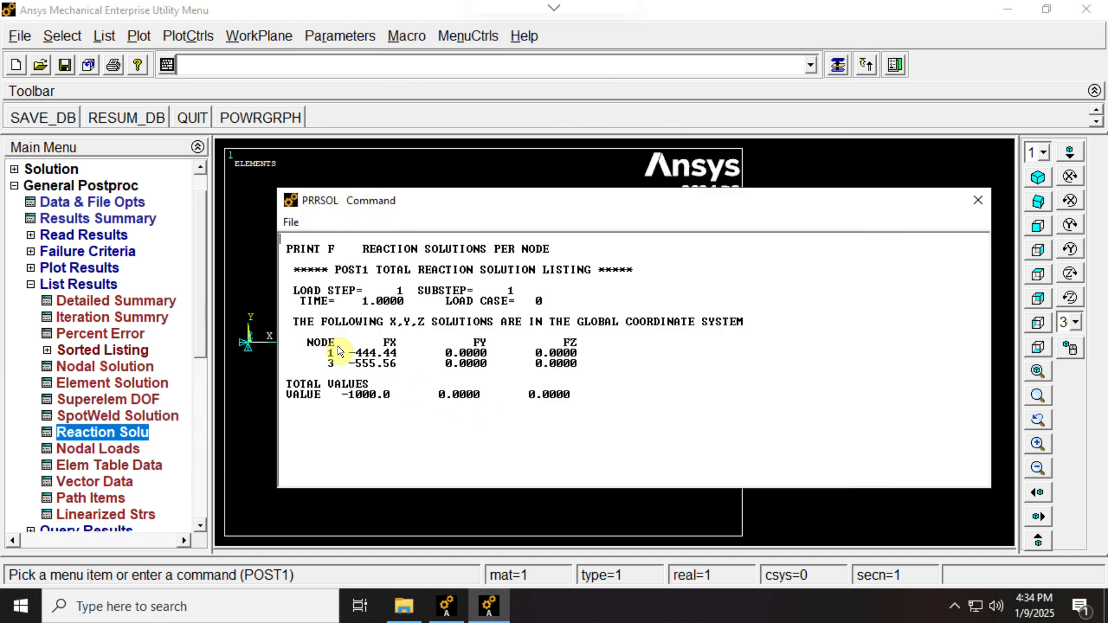
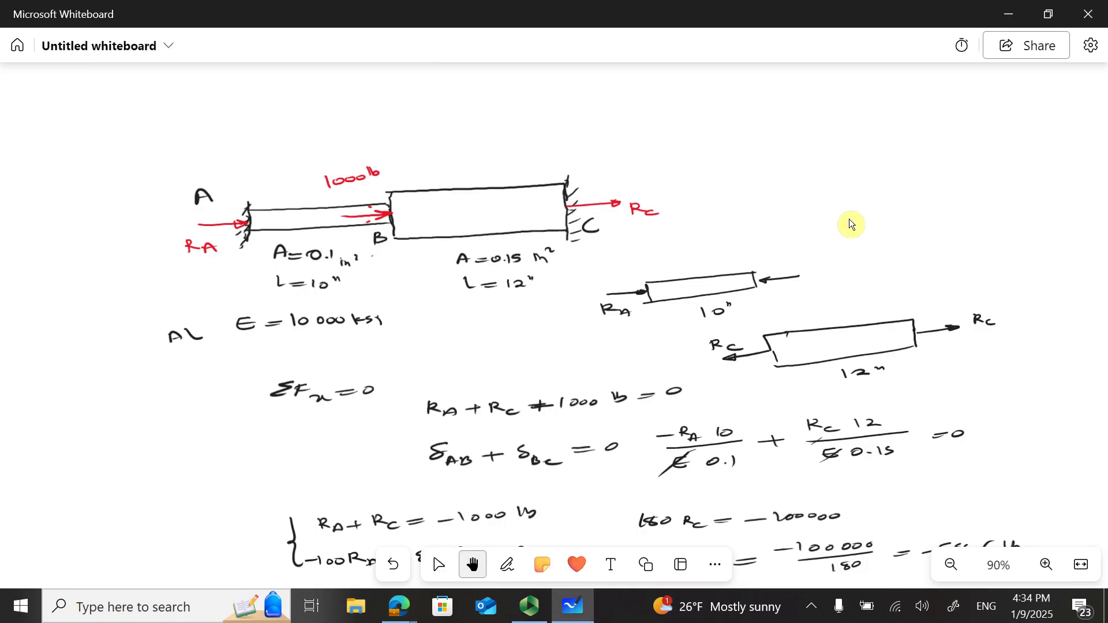
ctrl+scroll(851, 223, down, 2)
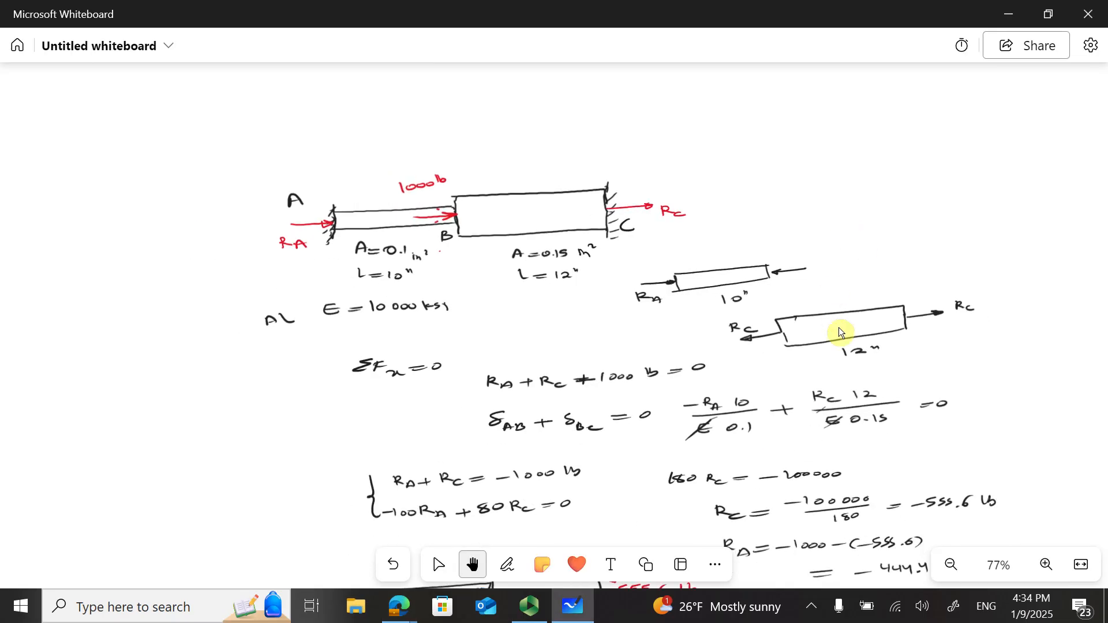
drag(1026, 411, 897, 263)
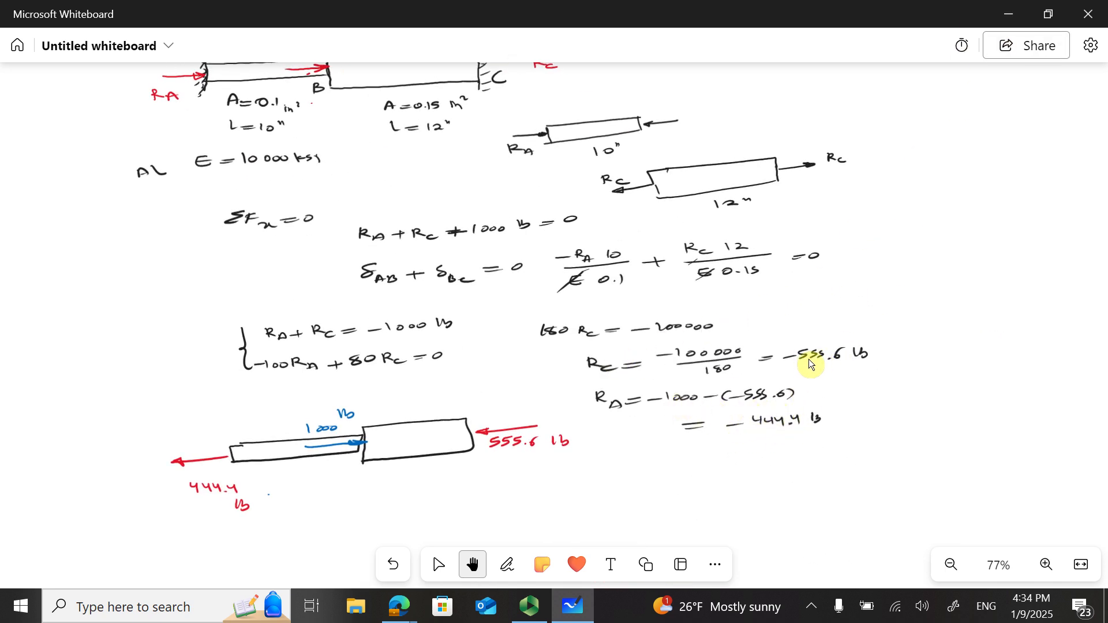
click(1008, 13)
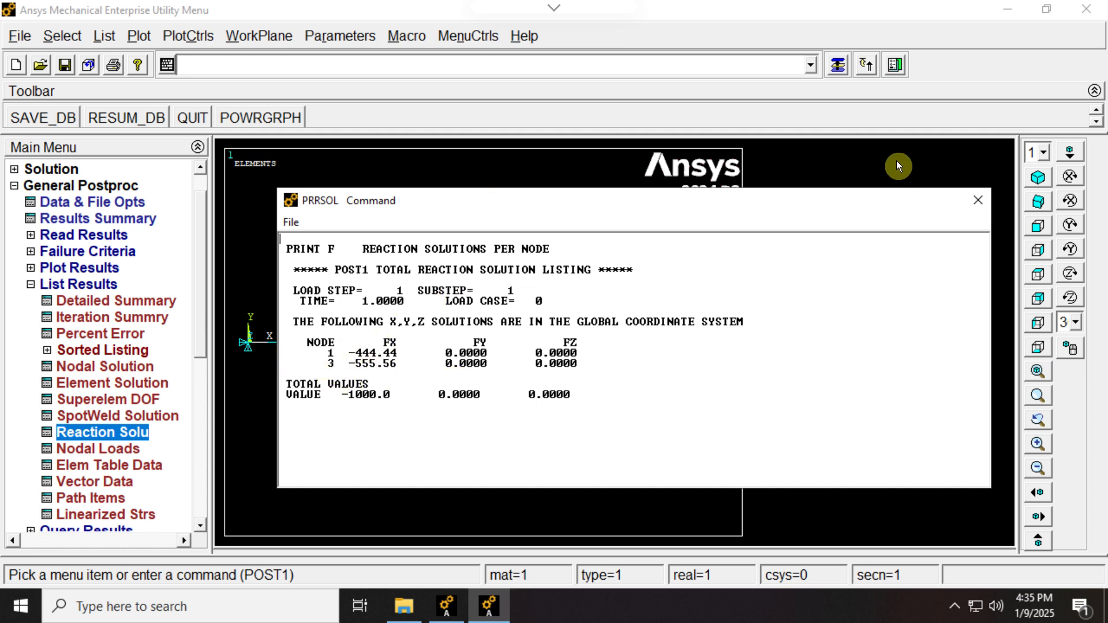
drag(681, 203, 698, 391)
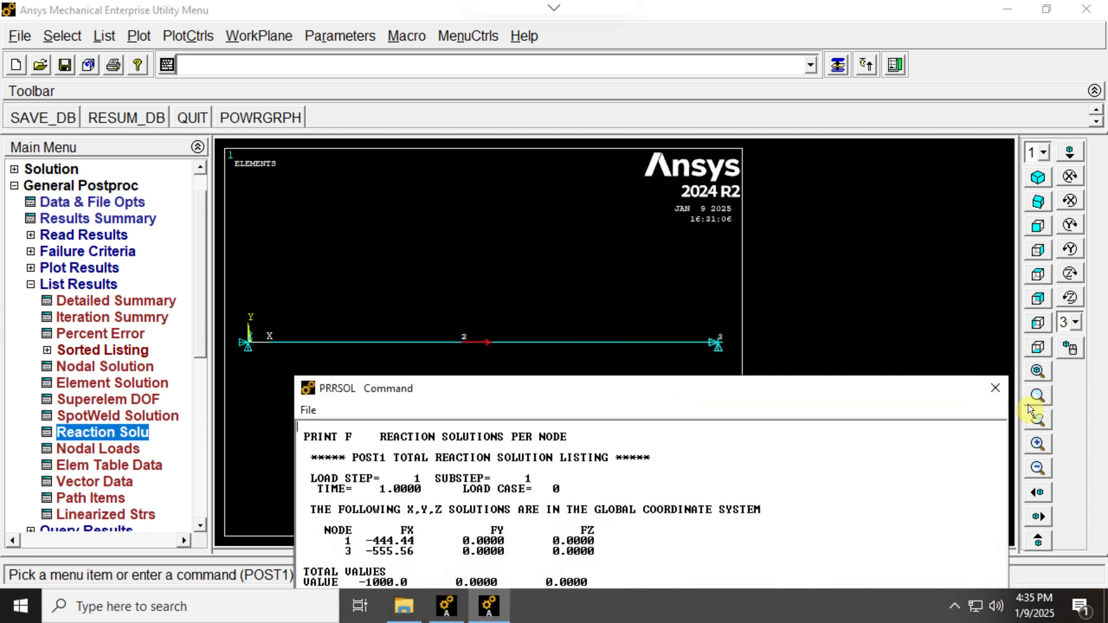
click(997, 388)
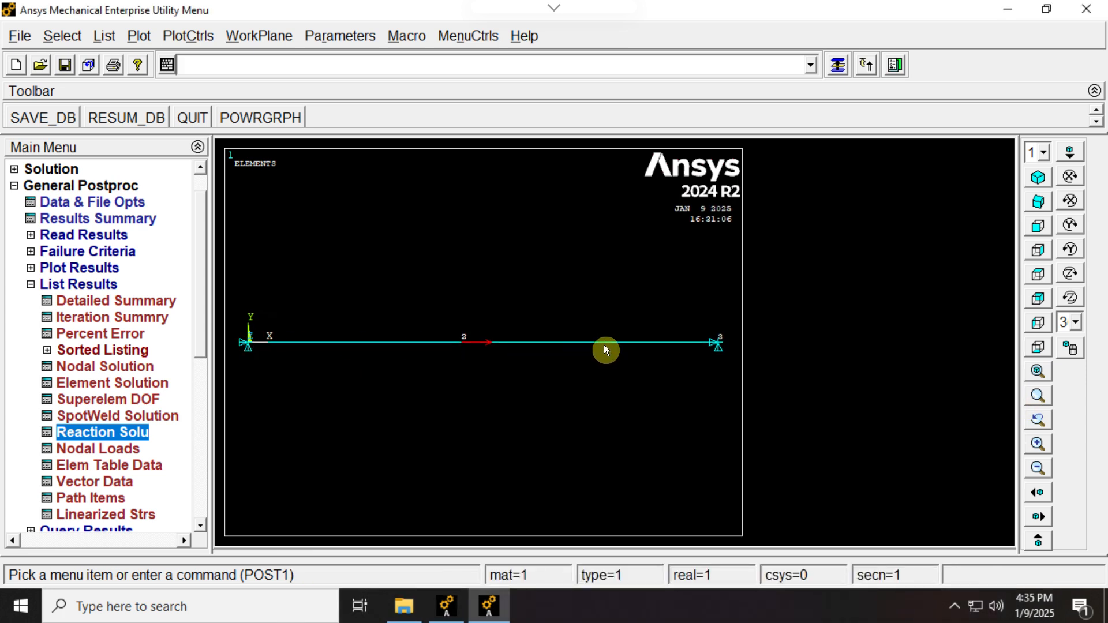
List the reaction solution for all structural forces F again, review it and close it
click(80, 431)
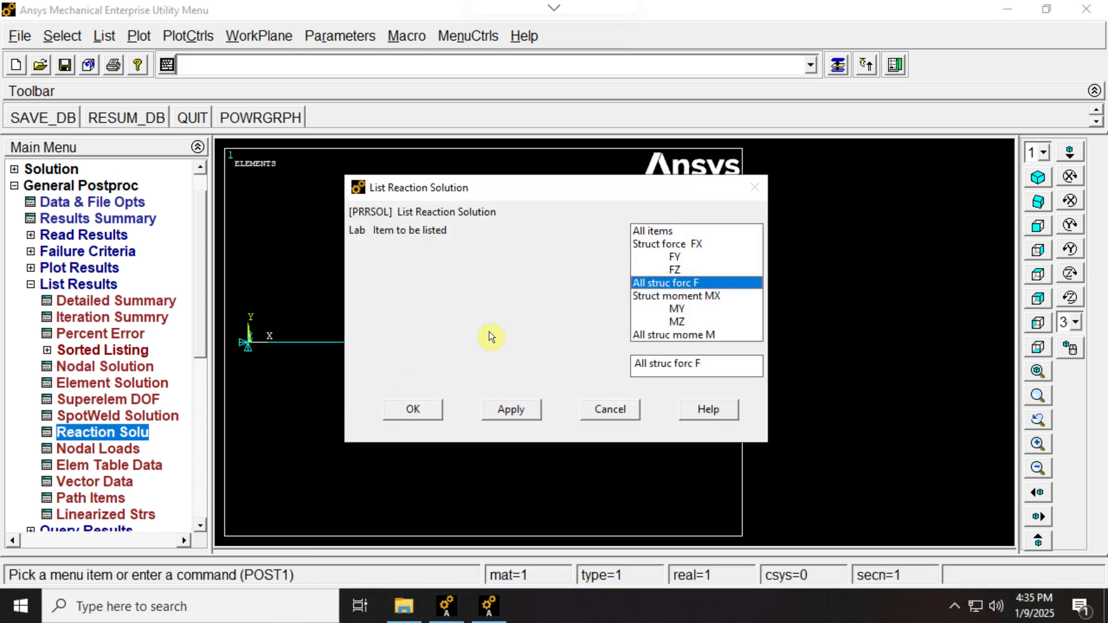
click(493, 408)
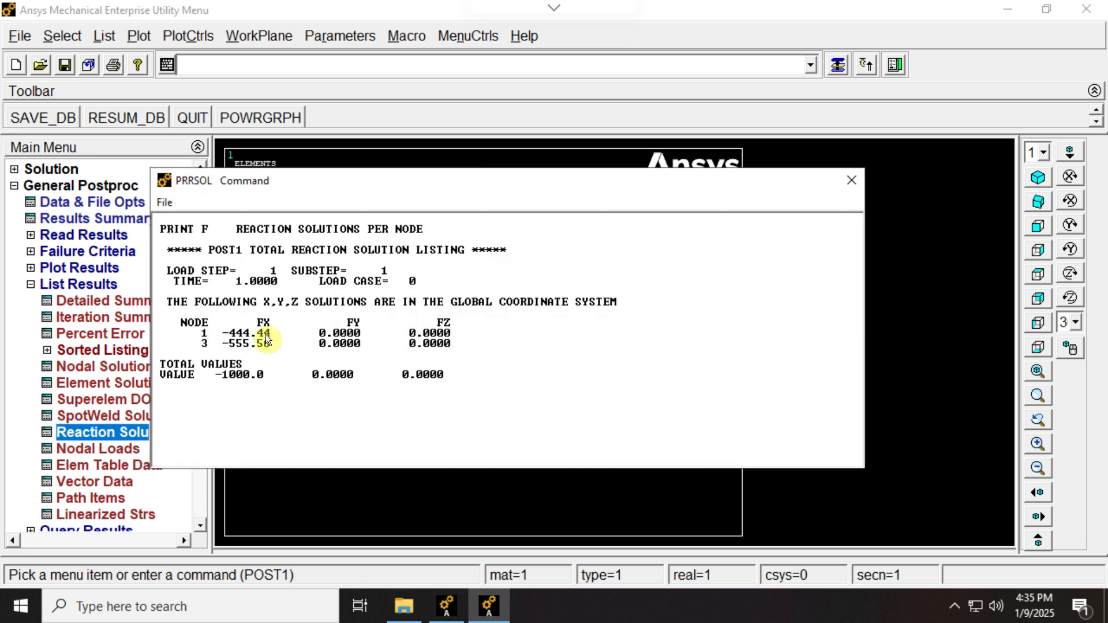
click(851, 180)
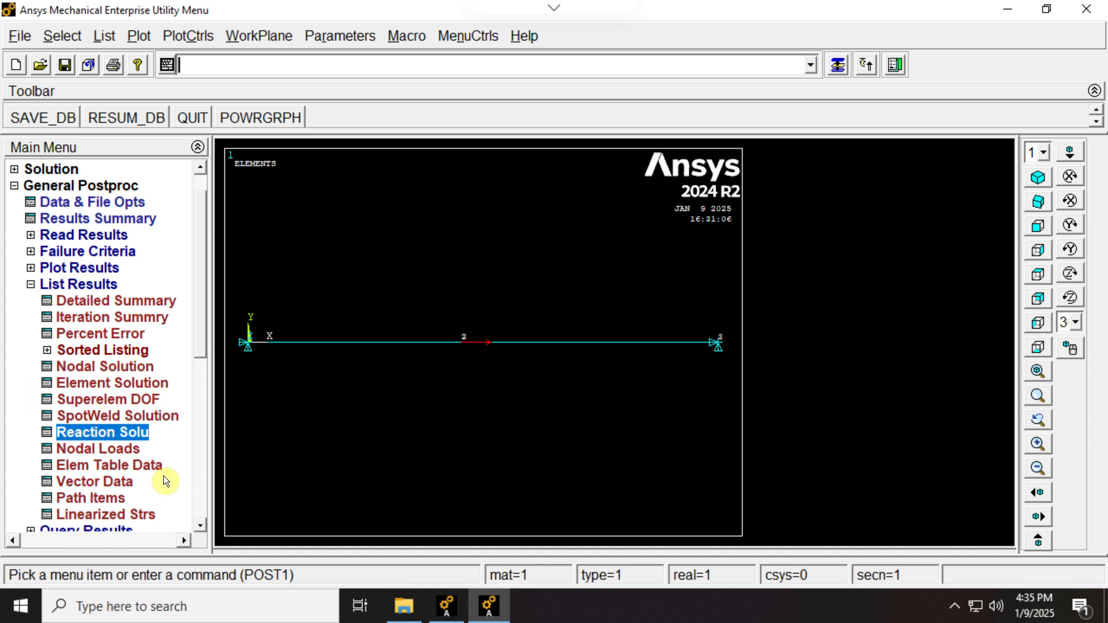
List the nodal DOF solution for the X-component of displacement and review the values beside the bar model
click(85, 363)
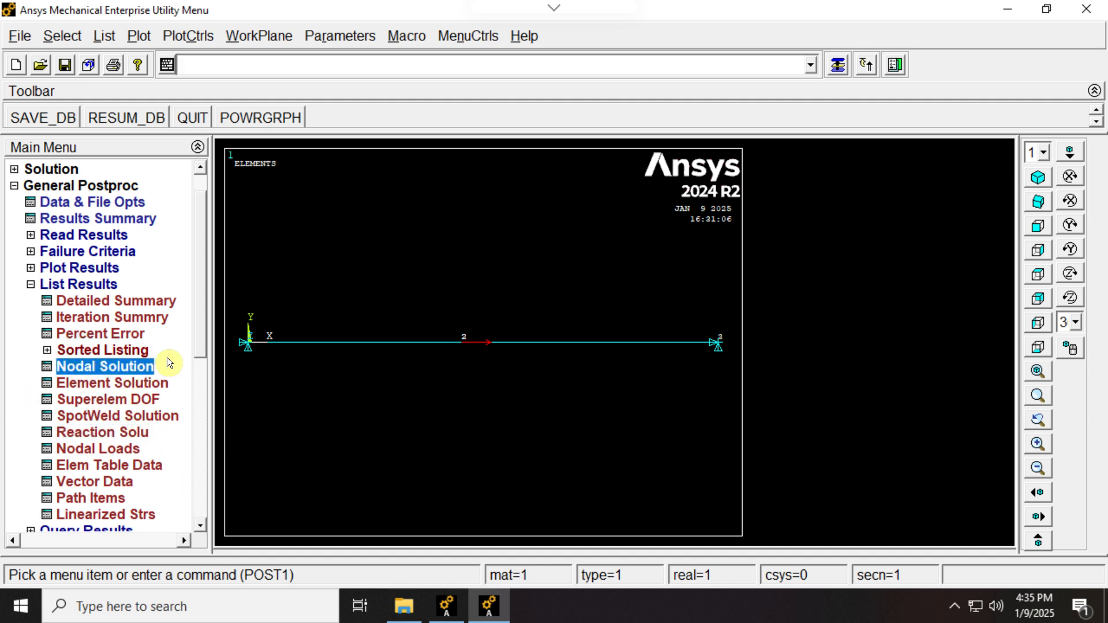
click(491, 226)
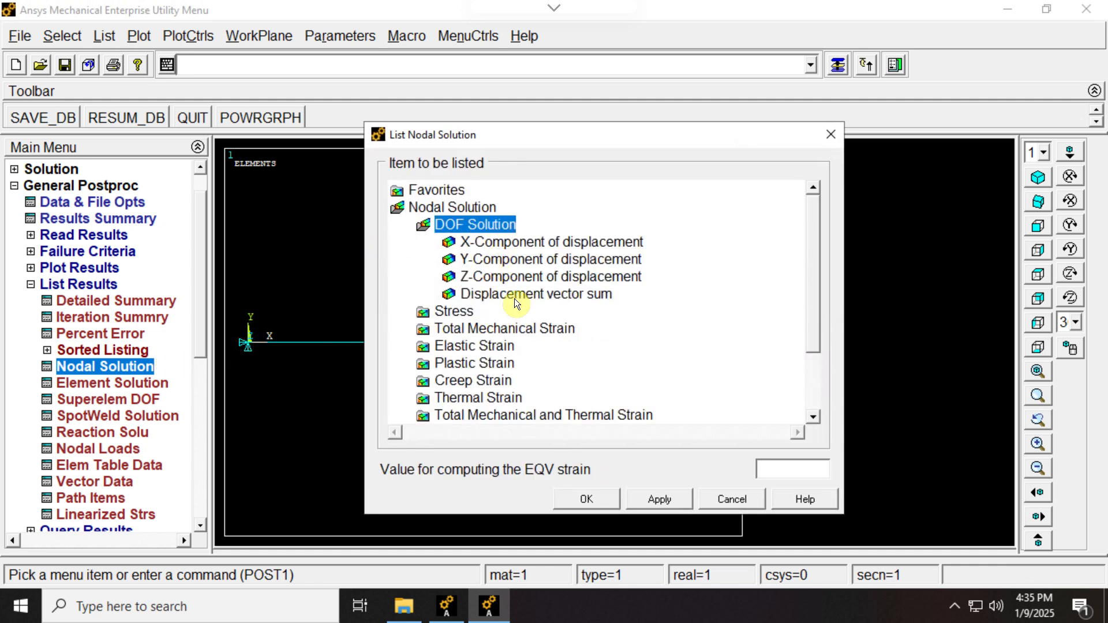
drag(507, 138, 655, 460)
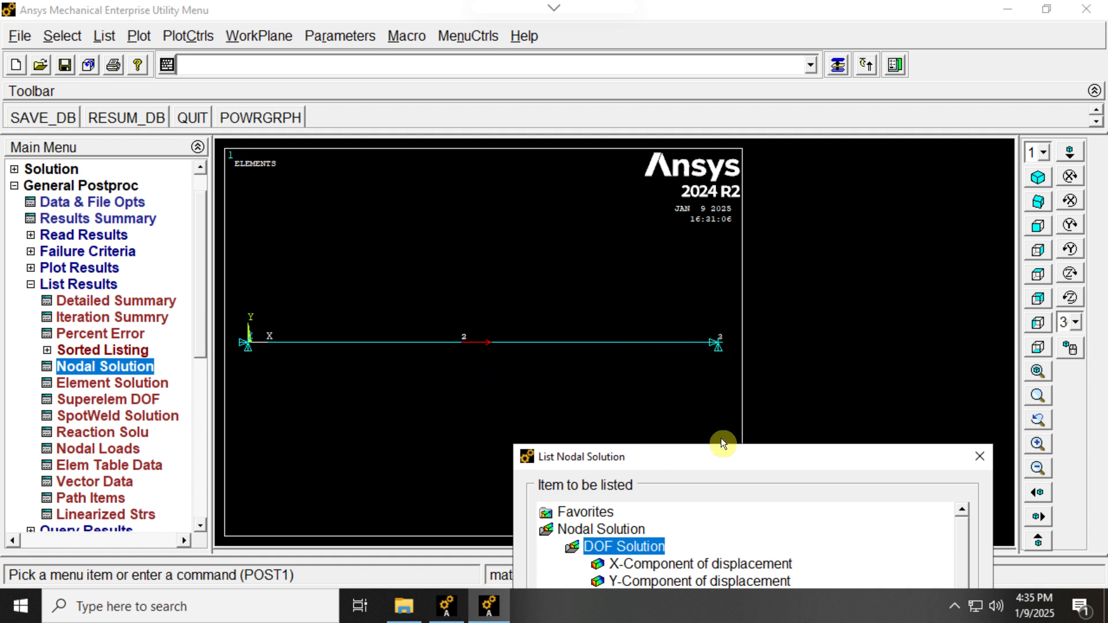
drag(715, 455, 756, 169)
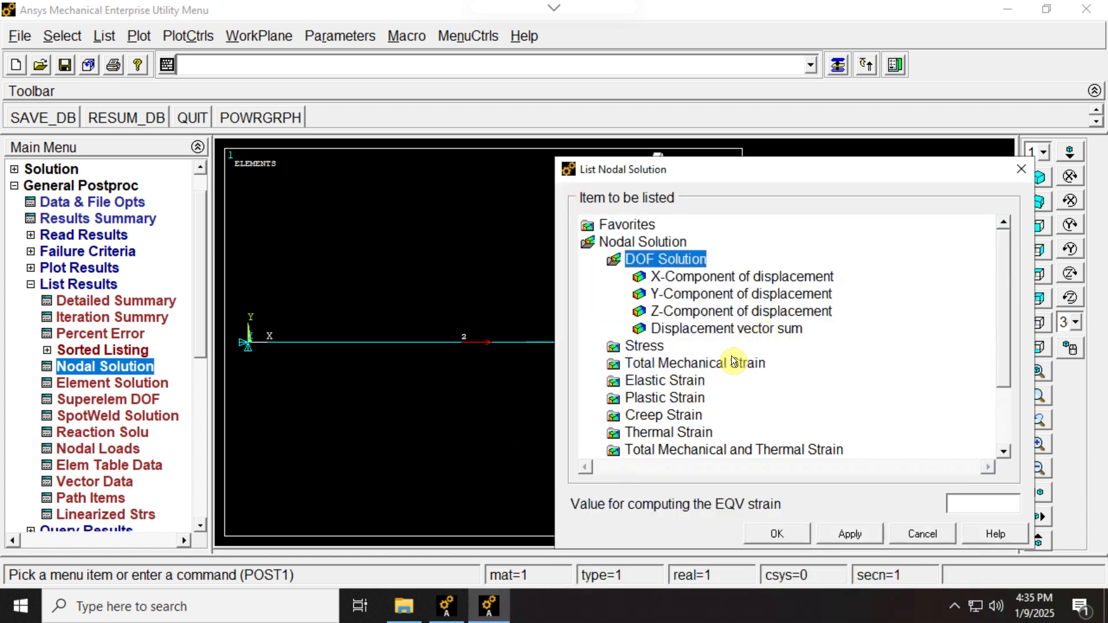
click(682, 275)
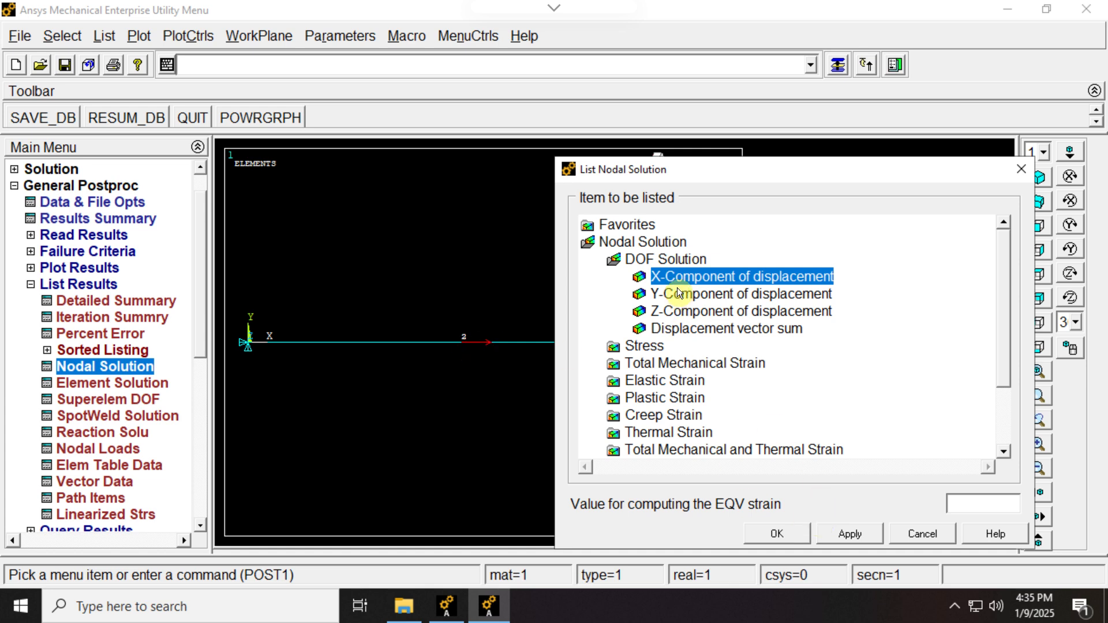
click(1022, 171)
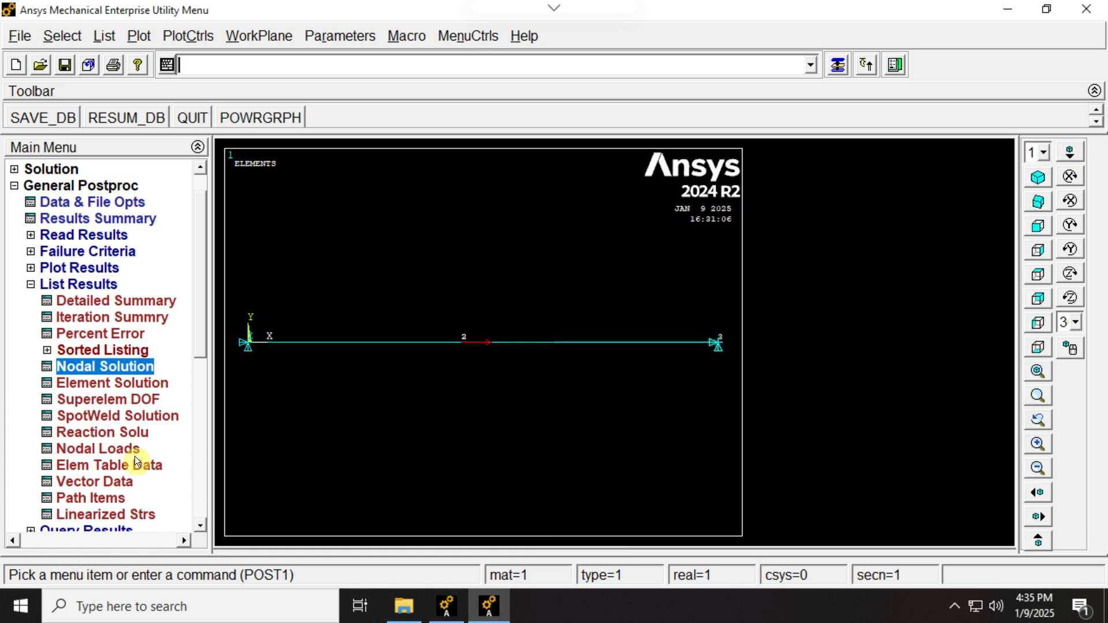
click(82, 364)
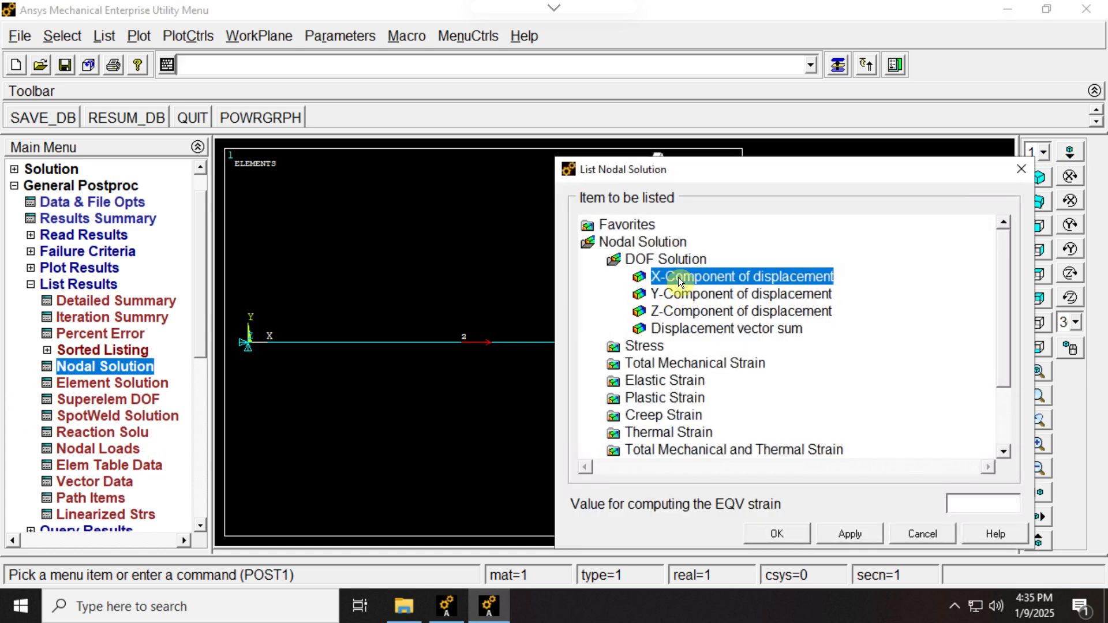
click(785, 535)
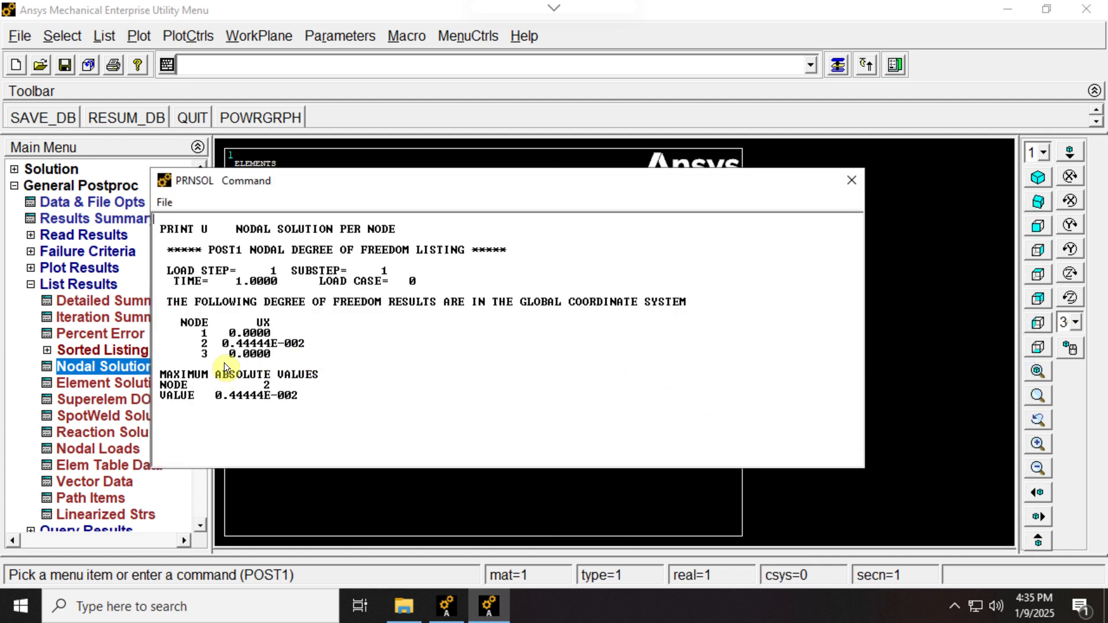
drag(385, 196, 786, 181)
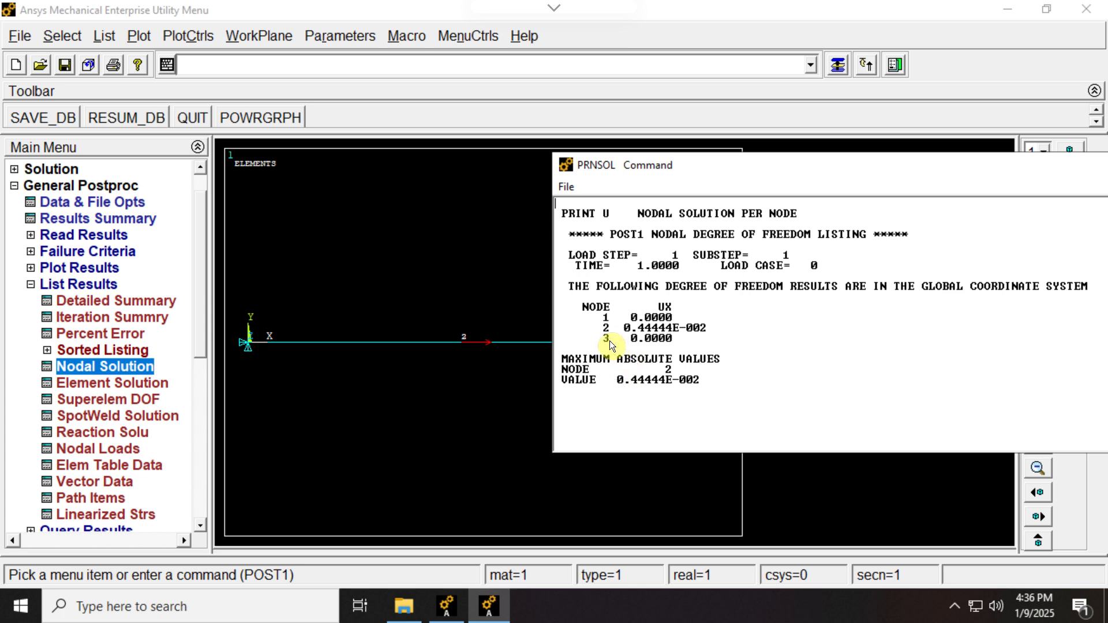
drag(748, 182, 487, 173)
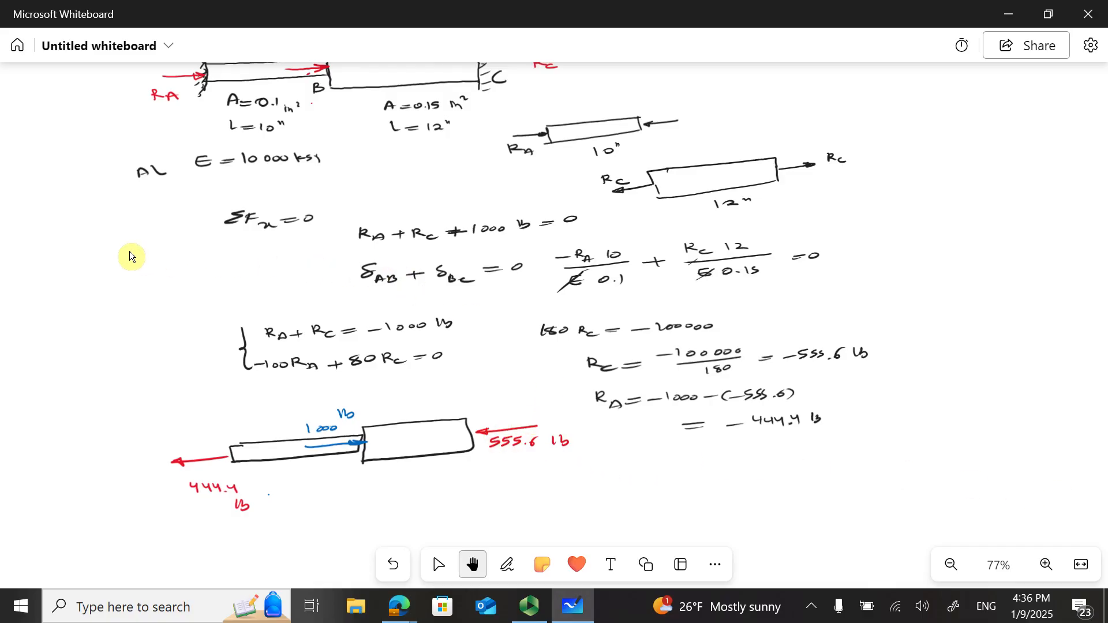
Switch to Microsoft Whiteboard and label the free-body bar's left end A and its section change B
drag(644, 469, 698, 337)
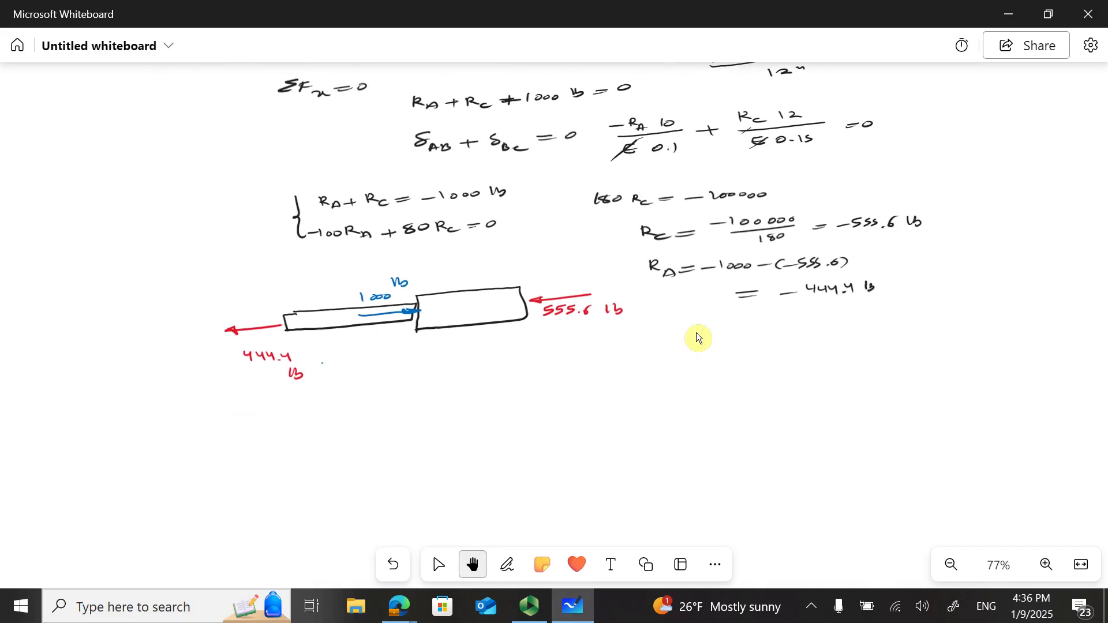
drag(305, 376, 260, 566)
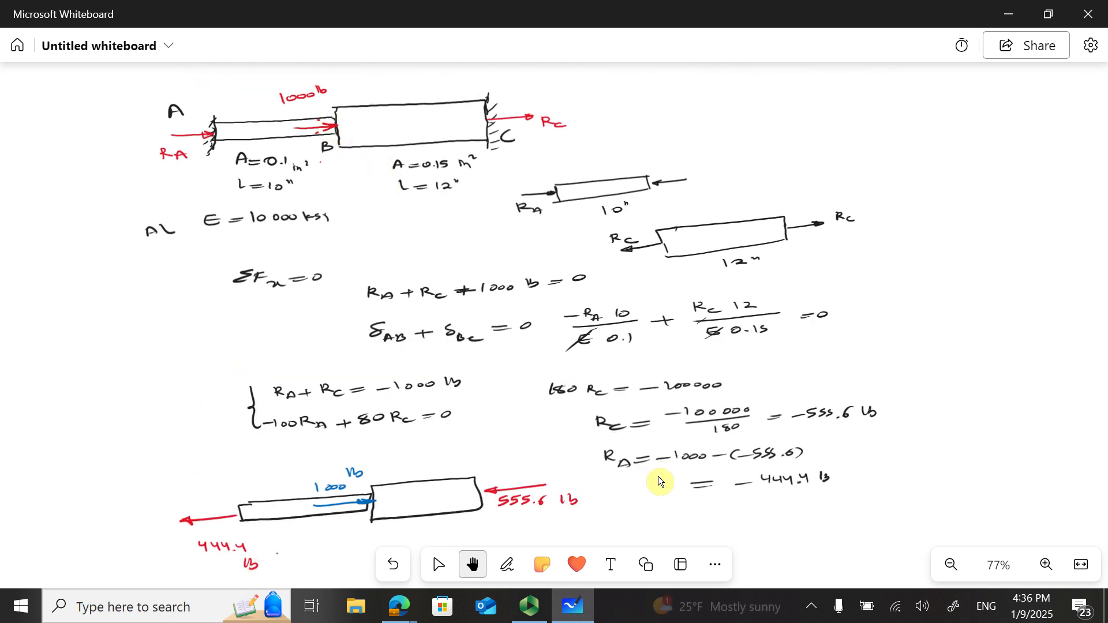
drag(974, 304, 958, 297)
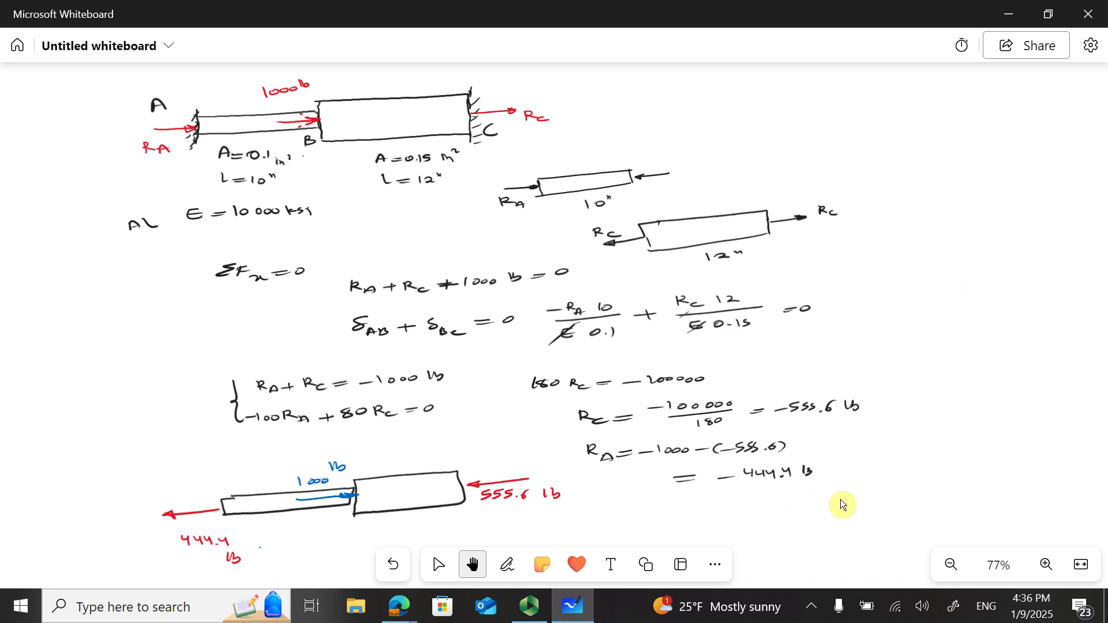
drag(840, 500, 853, 468)
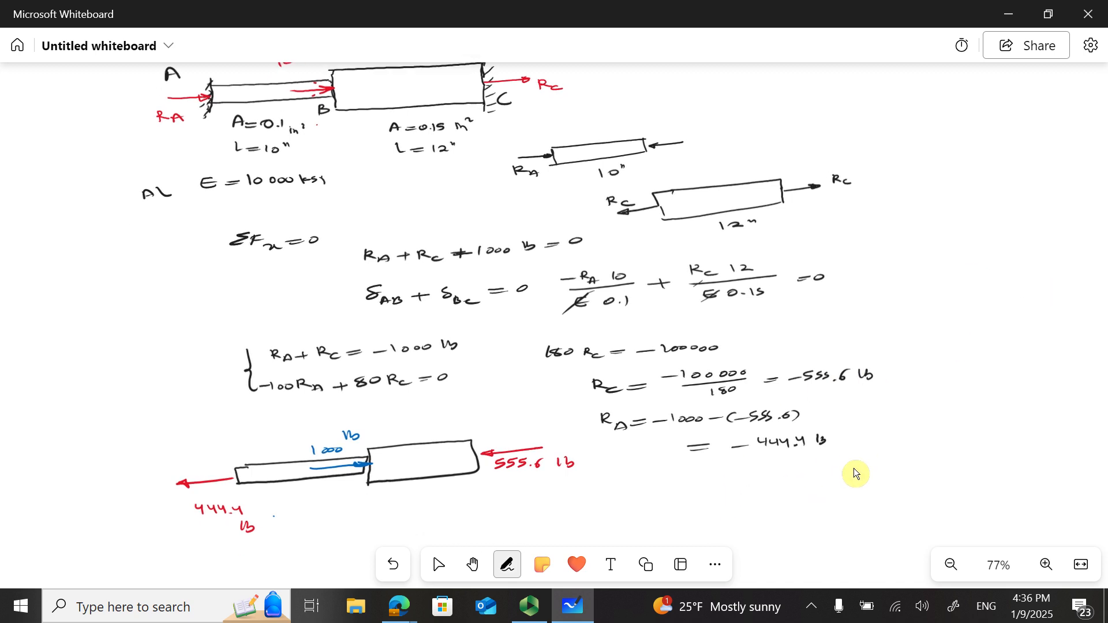
drag(214, 442, 211, 454)
drag(214, 442, 225, 452)
drag(212, 449, 223, 448)
drag(349, 490, 349, 499)
drag(350, 490, 350, 499)
key(space)
key(alt+w)
Sketch segment AB as a bar fixed at its left end, with free end B pulled by a force marked 444.4
mouse_move(675, 497)
mouse_down()
mouse_move(788, 492)
mouse_move(757, 513)
mouse_move(676, 523)
mouse_move(664, 512)
mouse_up()
drag(677, 511, 664, 519)
drag(677, 518, 663, 528)
mouse_move(791, 502)
mouse_down()
mouse_move(831, 502)
mouse_move(792, 484)
mouse_move(802, 482)
mouse_up()
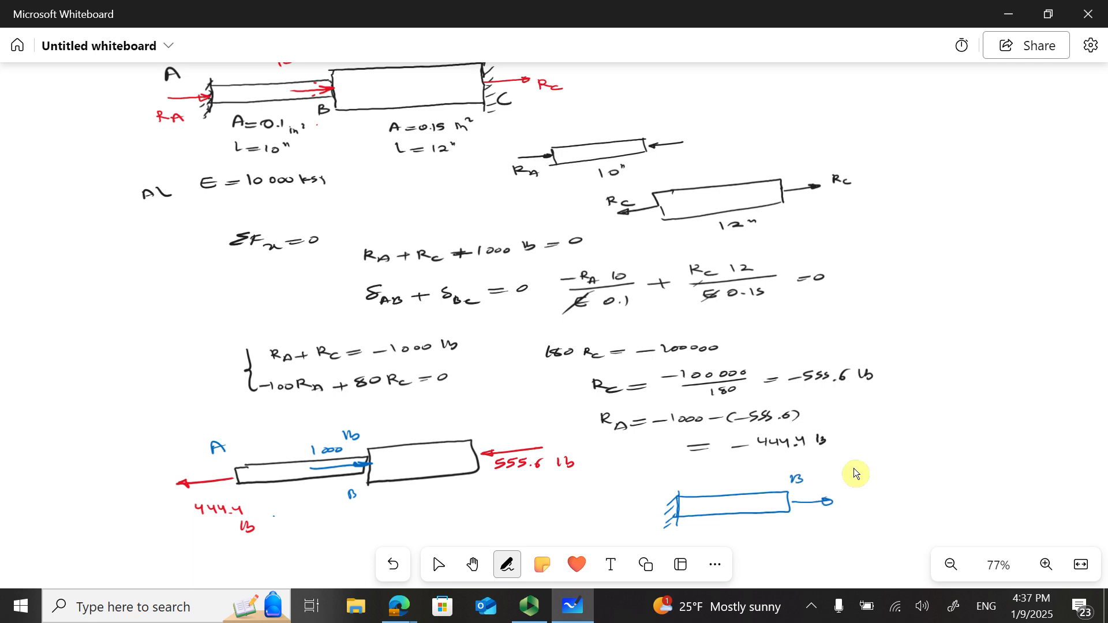
drag(846, 478, 867, 485)
Write the axial elongation formula PL/EA beside the sketch of segment AB
key(h)
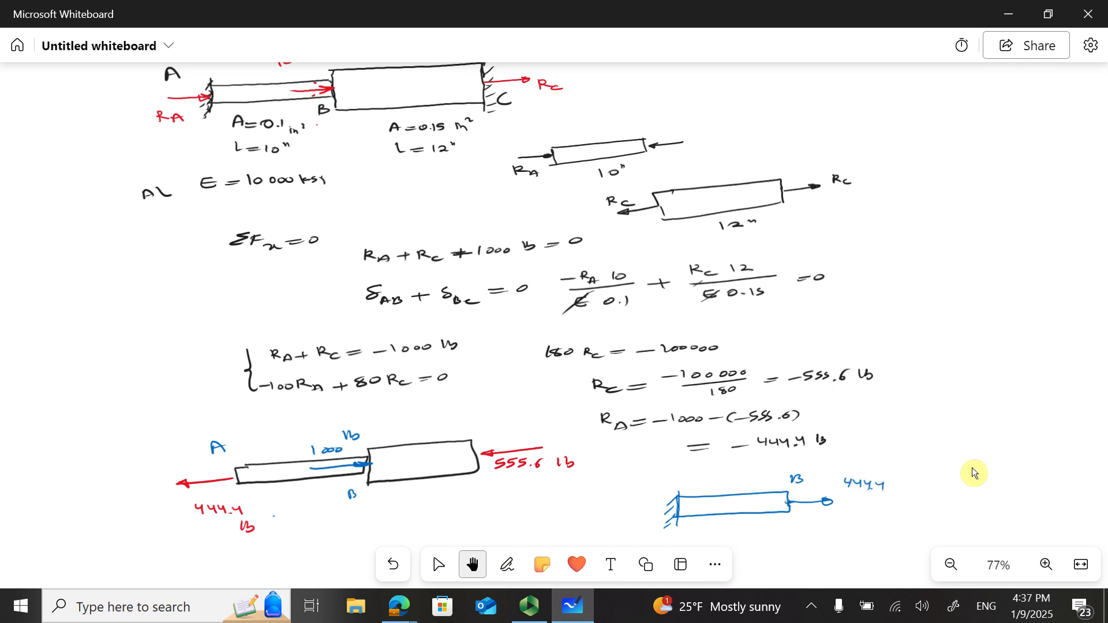
drag(931, 449, 933, 463)
drag(927, 453, 932, 456)
mouse_move(948, 447)
mouse_down()
mouse_move(956, 461)
mouse_move(939, 474)
mouse_move(958, 480)
mouse_up()
drag(947, 476, 954, 477)
Write the substituted elongation fraction 444.4(10) over 10(10^6) 0.1 followed by an equals sign below the segment sketch
key(h)
drag(990, 510, 921, 377)
key(p)
drag(794, 392, 824, 400)
drag(828, 393, 869, 401)
drag(877, 393, 885, 400)
drag(776, 411, 895, 409)
mouse_move(790, 427)
mouse_down()
mouse_move(818, 424)
mouse_move(758, 436)
mouse_move(863, 434)
mouse_up()
mouse_move(871, 426)
mouse_down()
mouse_move(872, 436)
mouse_move(926, 411)
mouse_up()
drag(910, 418, 924, 416)
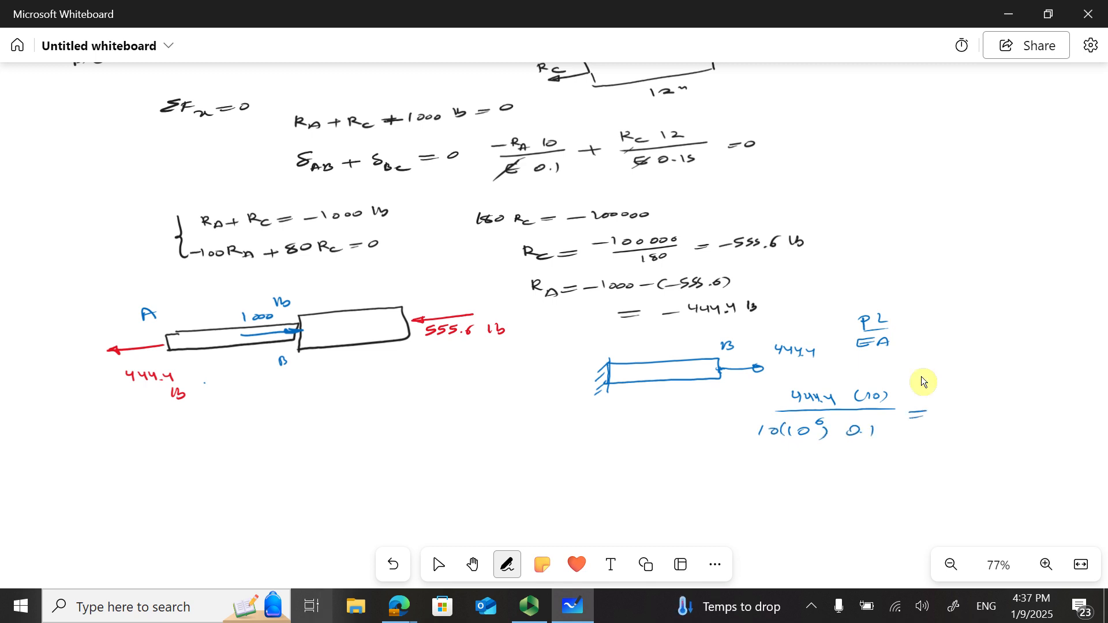
Strike out the common factor 10 in the fraction and write the result 444.4(10^-5) below it
drag(756, 436, 780, 423)
drag(854, 402, 911, 388)
drag(781, 468, 819, 476)
drag(823, 477, 865, 480)
mouse_move(874, 469)
mouse_down()
mouse_move(872, 479)
mouse_move(906, 464)
mouse_up()
drag(910, 457, 911, 475)
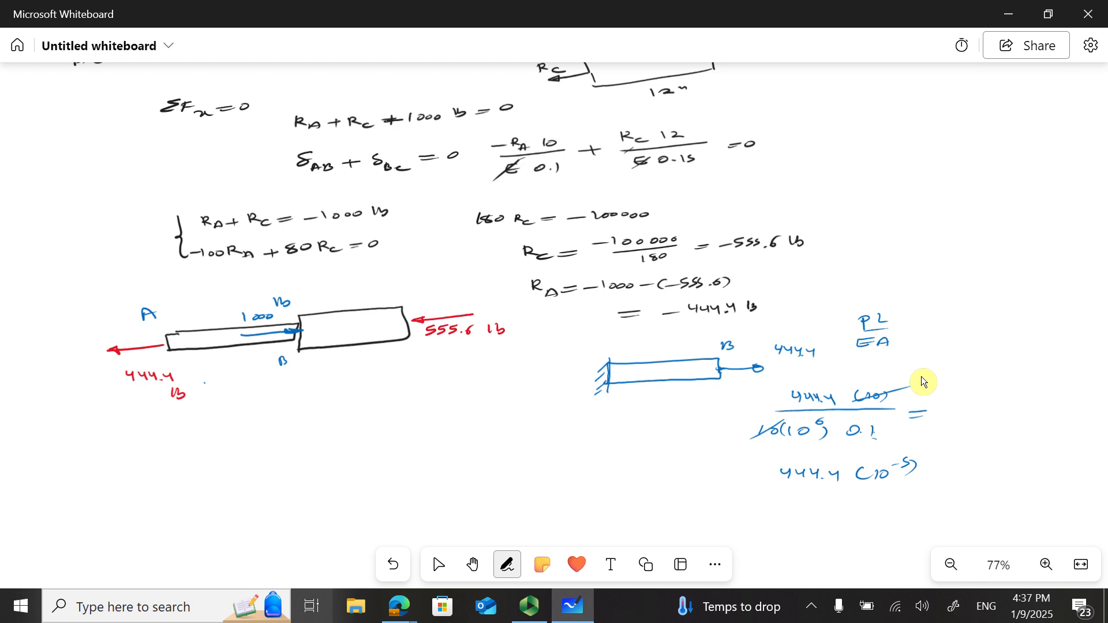
Write the AB elongation as 0.444(10^-2) in below 444.4(10^-5) and draw an outline around the value
key(space)
key(alt+w)
drag(762, 500, 794, 513)
click(777, 510)
drag(805, 502, 845, 514)
drag(850, 506, 874, 503)
drag(877, 499, 885, 520)
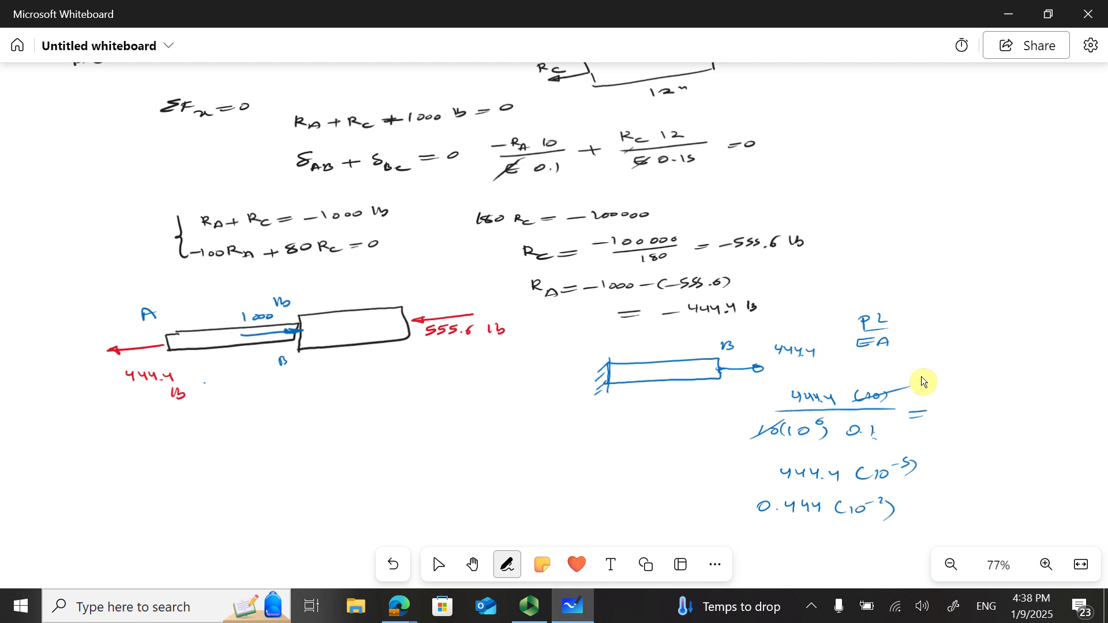
mouse_move(763, 494)
mouse_down()
mouse_move(918, 512)
mouse_move(808, 531)
mouse_up()
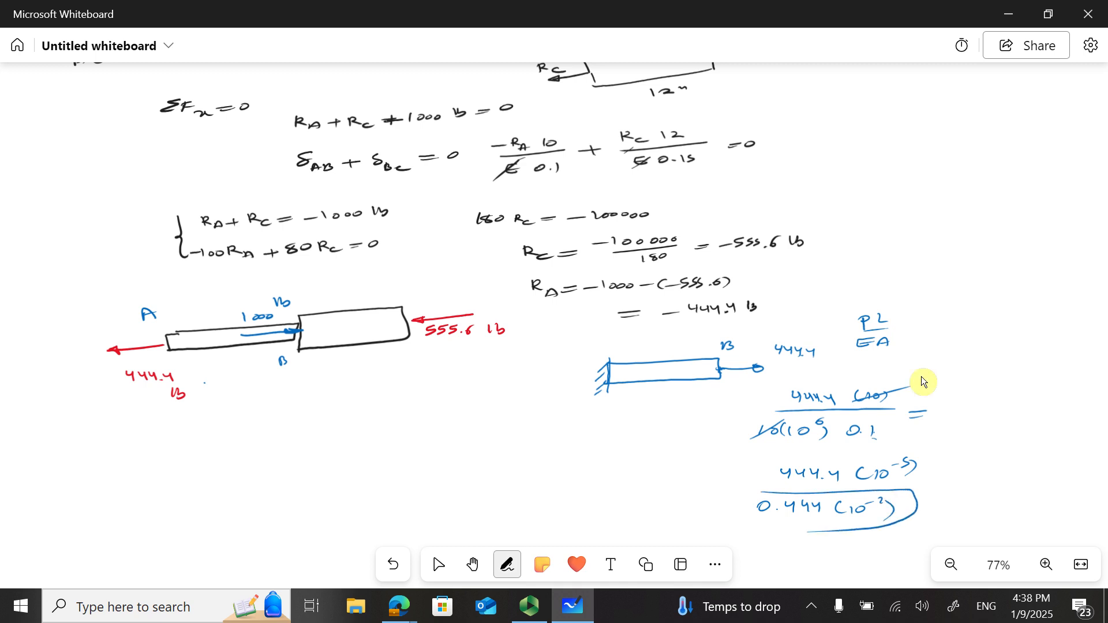
drag(925, 501, 926, 508)
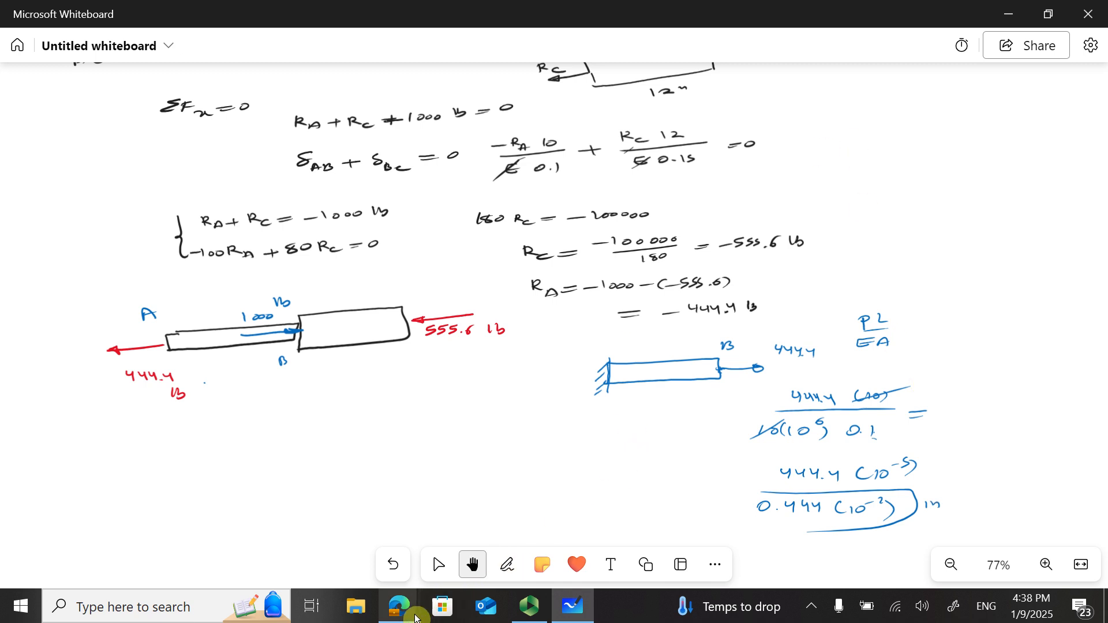
Switch to the Mechanical APDL session, close the nodal displacement listing and collapse the List Results branch
mouse_move(399, 606)
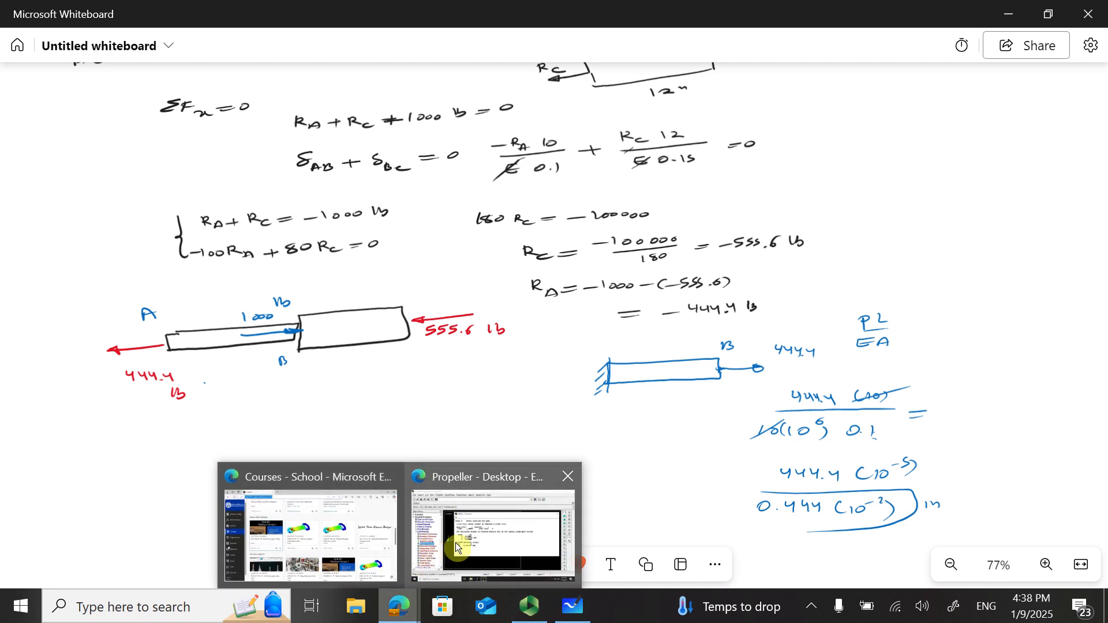
click(456, 542)
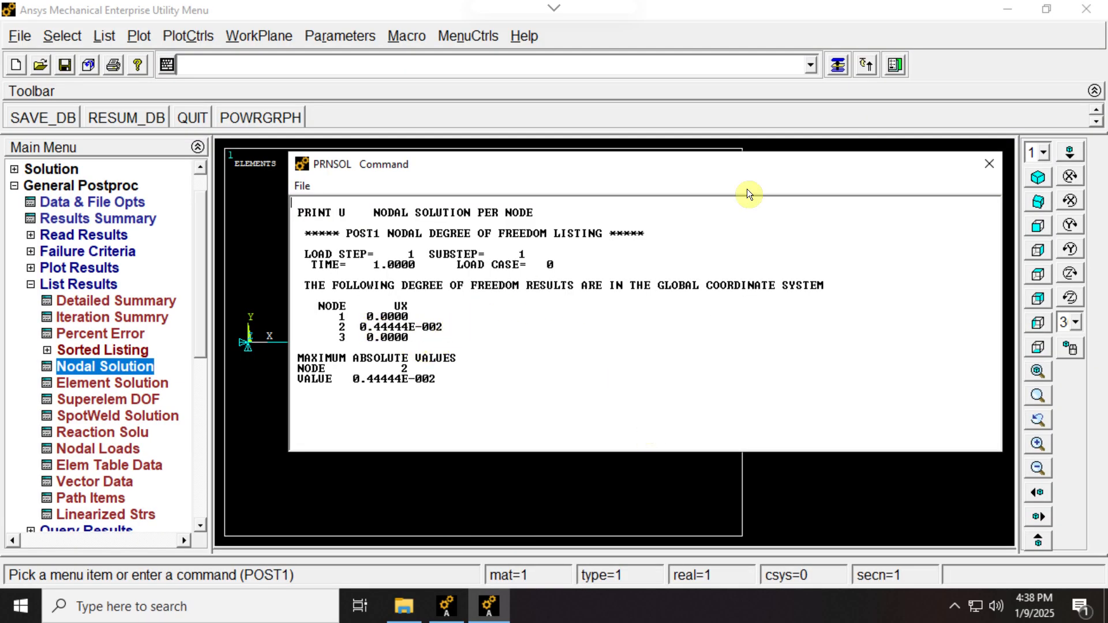
click(993, 165)
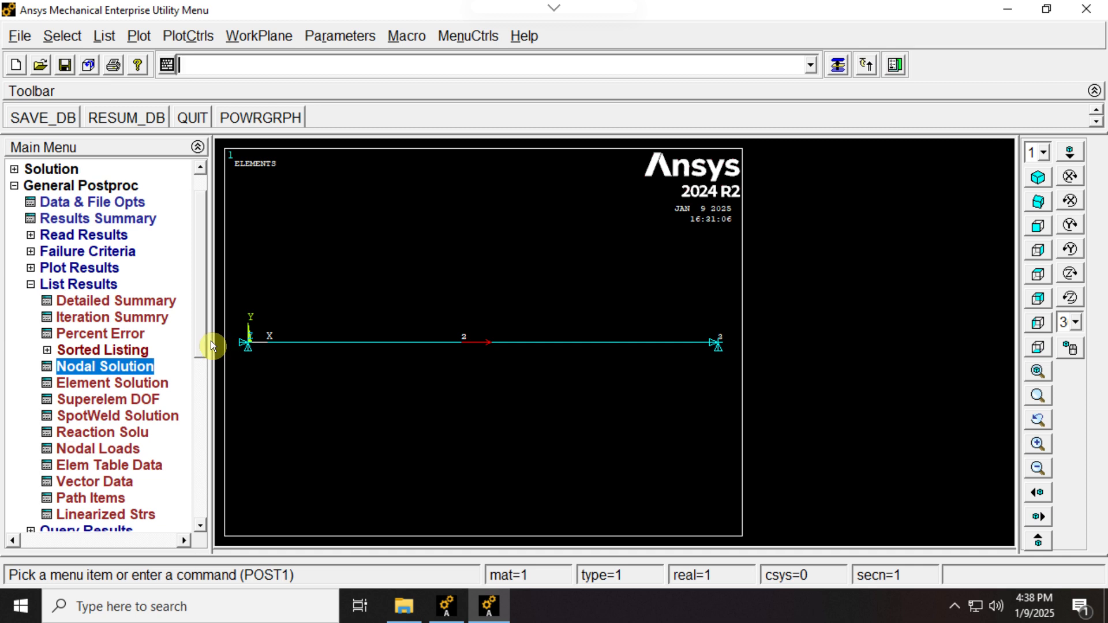
drag(211, 340, 230, 340)
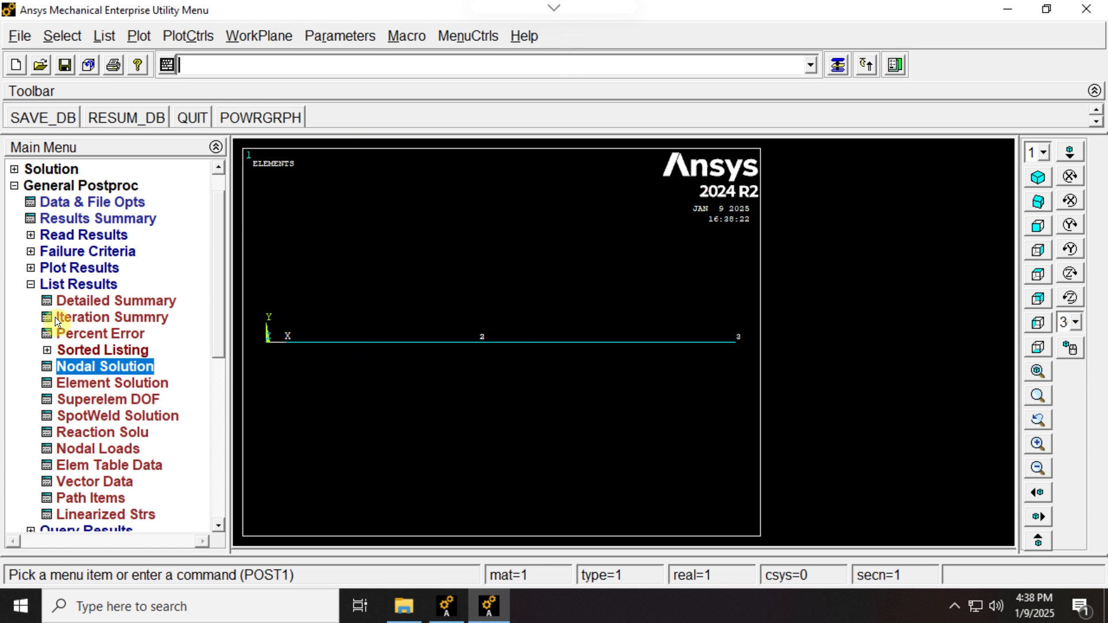
click(30, 285)
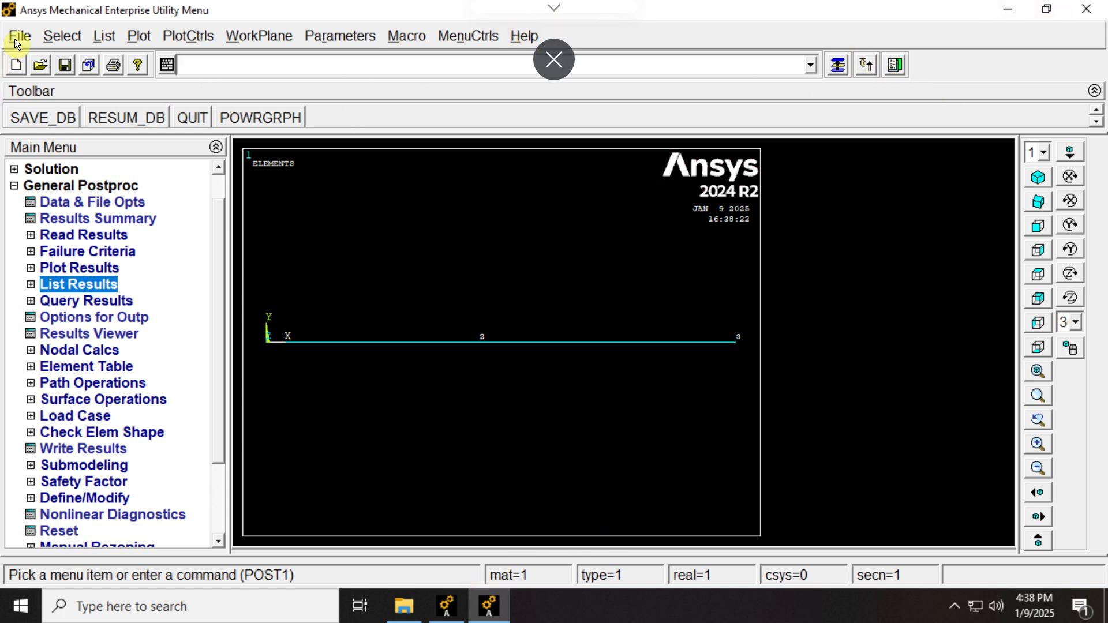
Take the remote desktop session out of full-screen mode and close its browser window
click(559, 9)
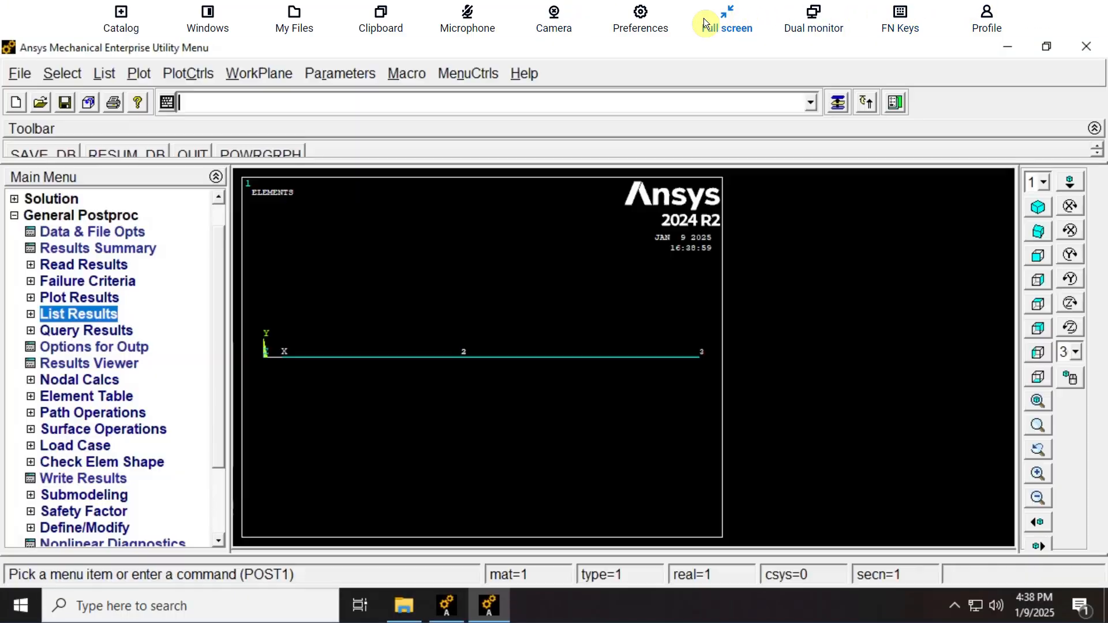
click(700, 23)
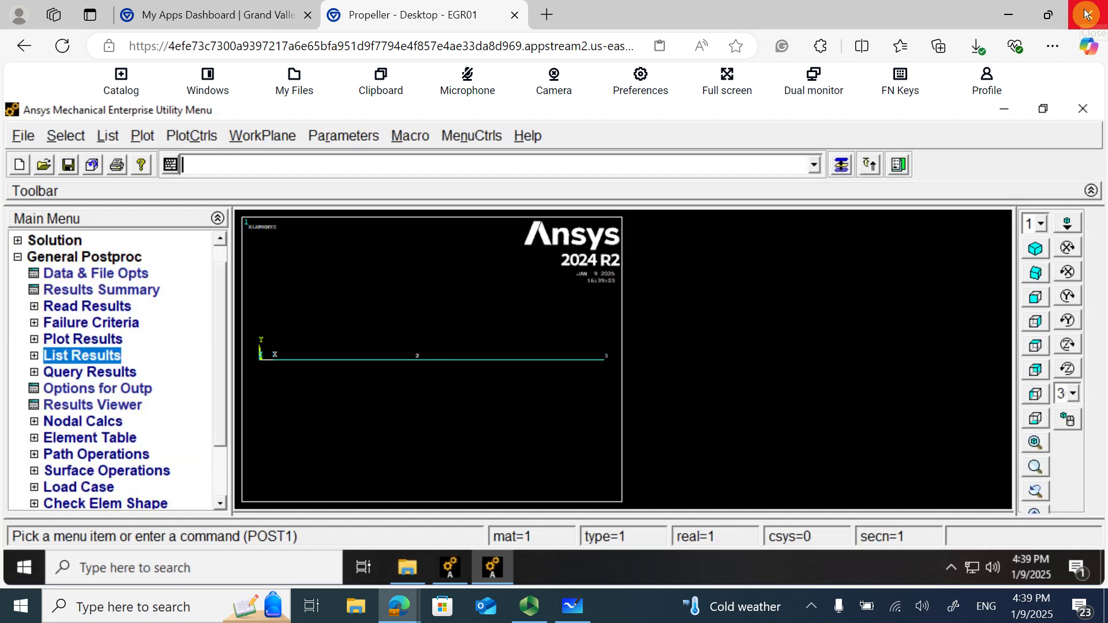
click(1086, 12)
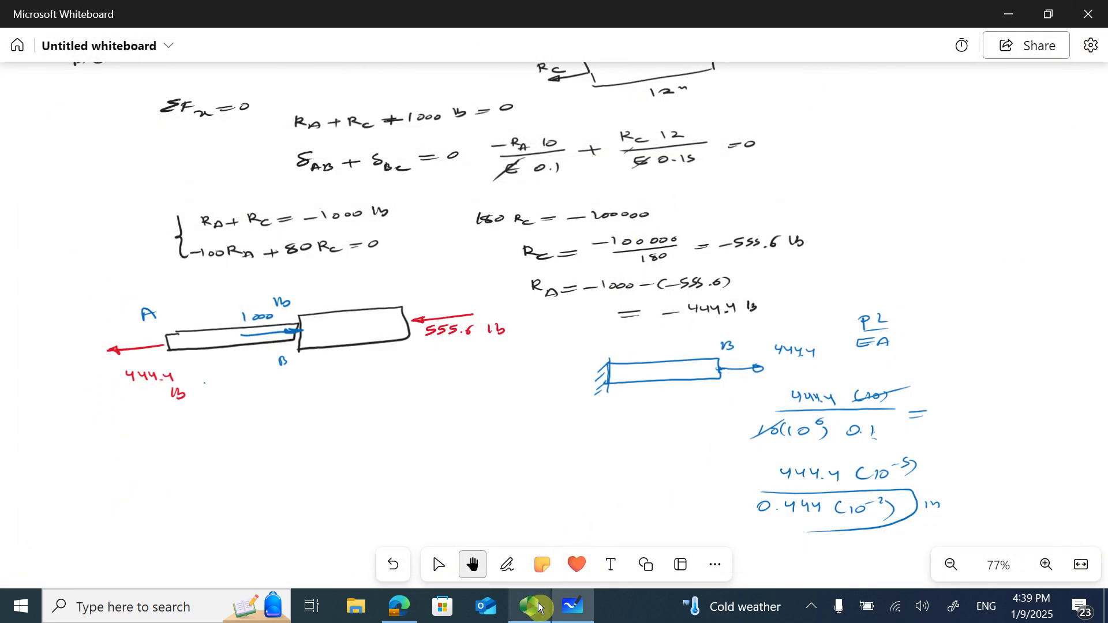